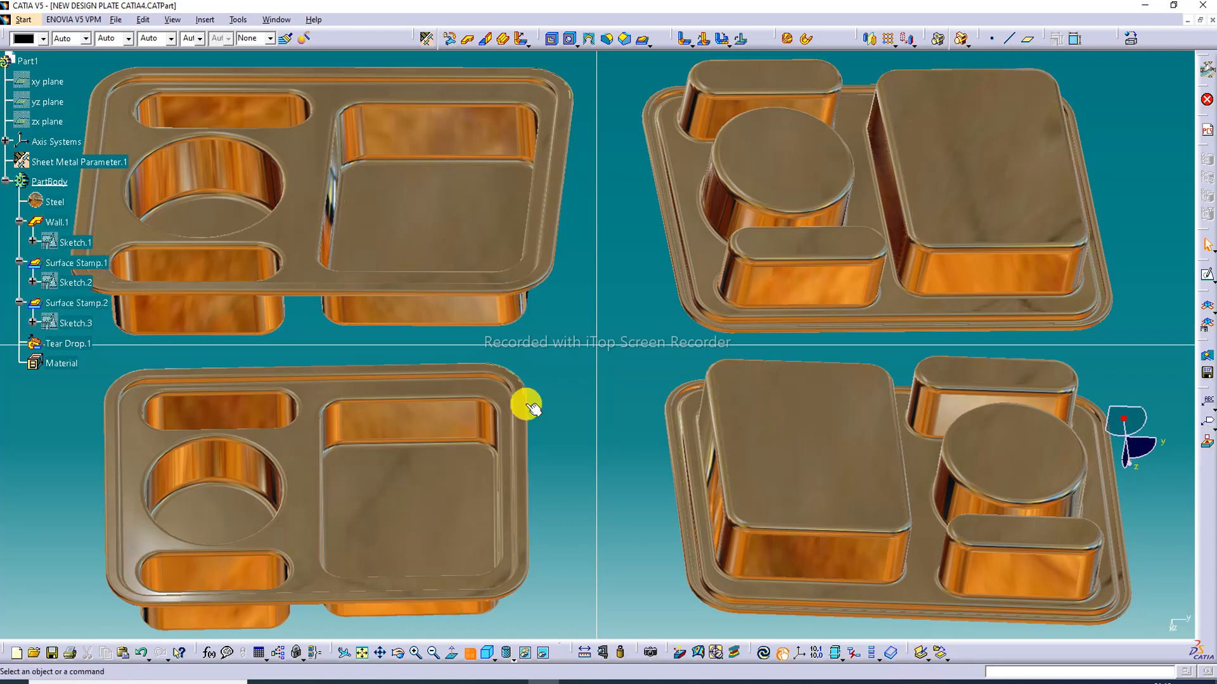
Step: Switch the finished plate from four views to a single view and examine its compartments and rim from above, below and the side
click(470, 660)
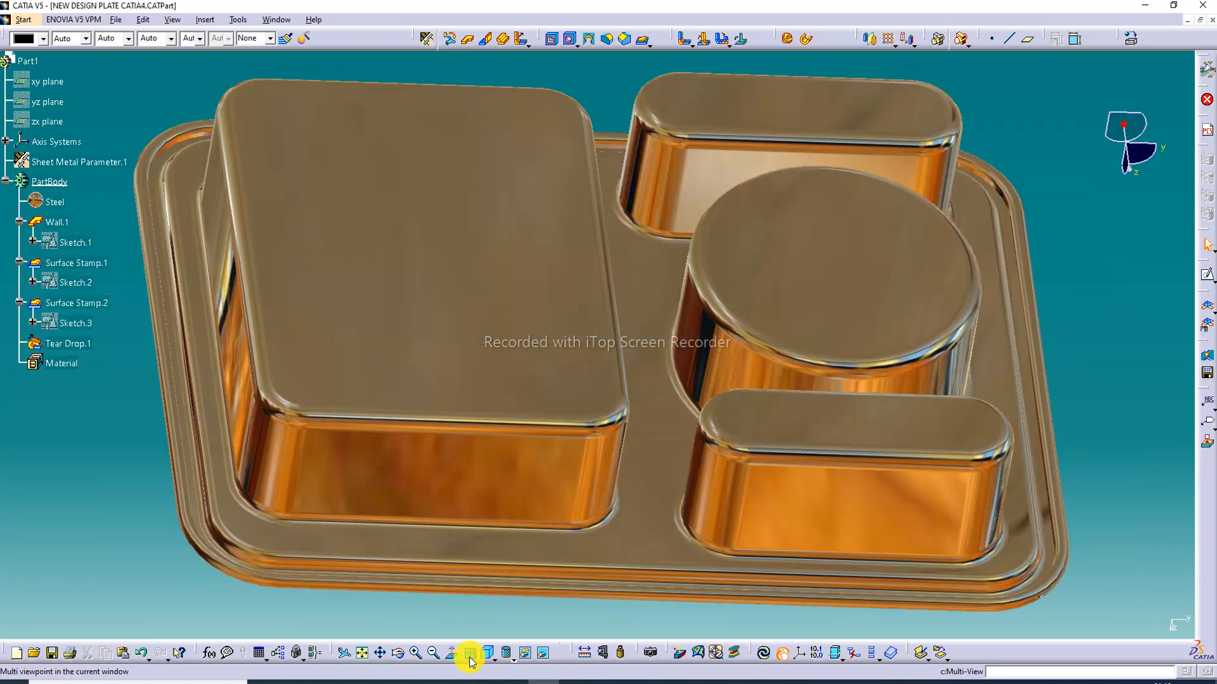
middle_drag(643, 241, 1036, 242)
middle_drag(494, 246, 554, 54)
middle_drag(579, 372, 733, 443)
middle_drag(736, 327, 633, 393)
middle_drag(575, 310, 579, 274)
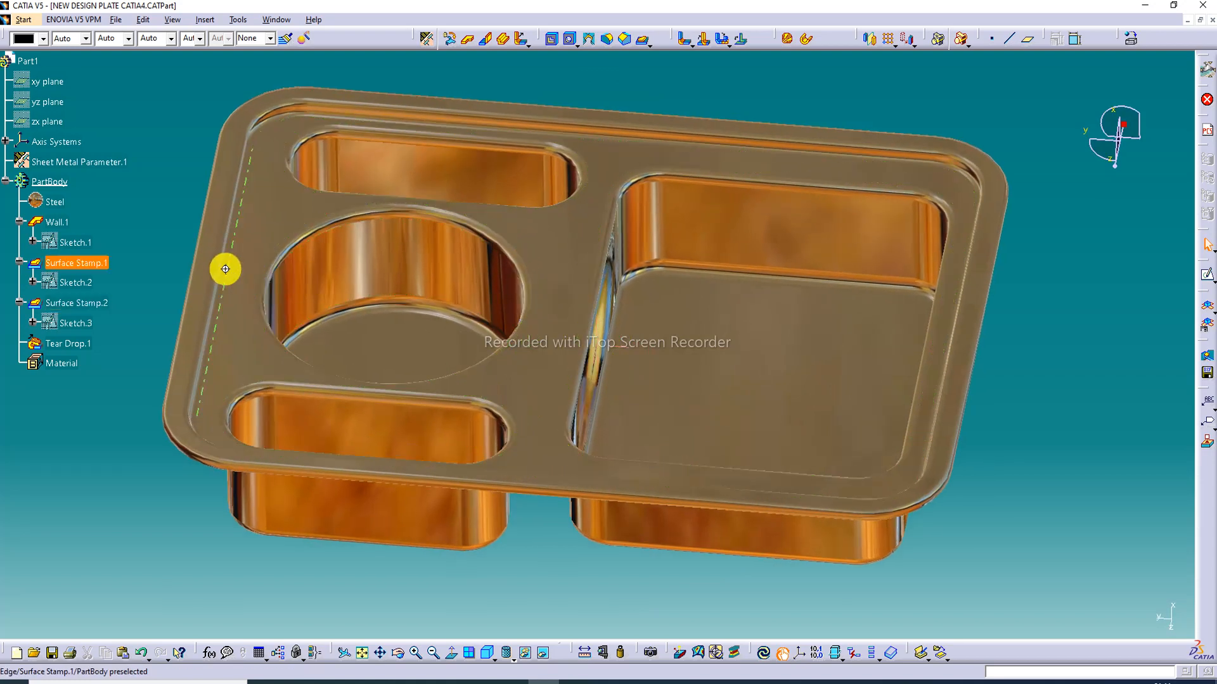
middle_drag(225, 268, 273, 308)
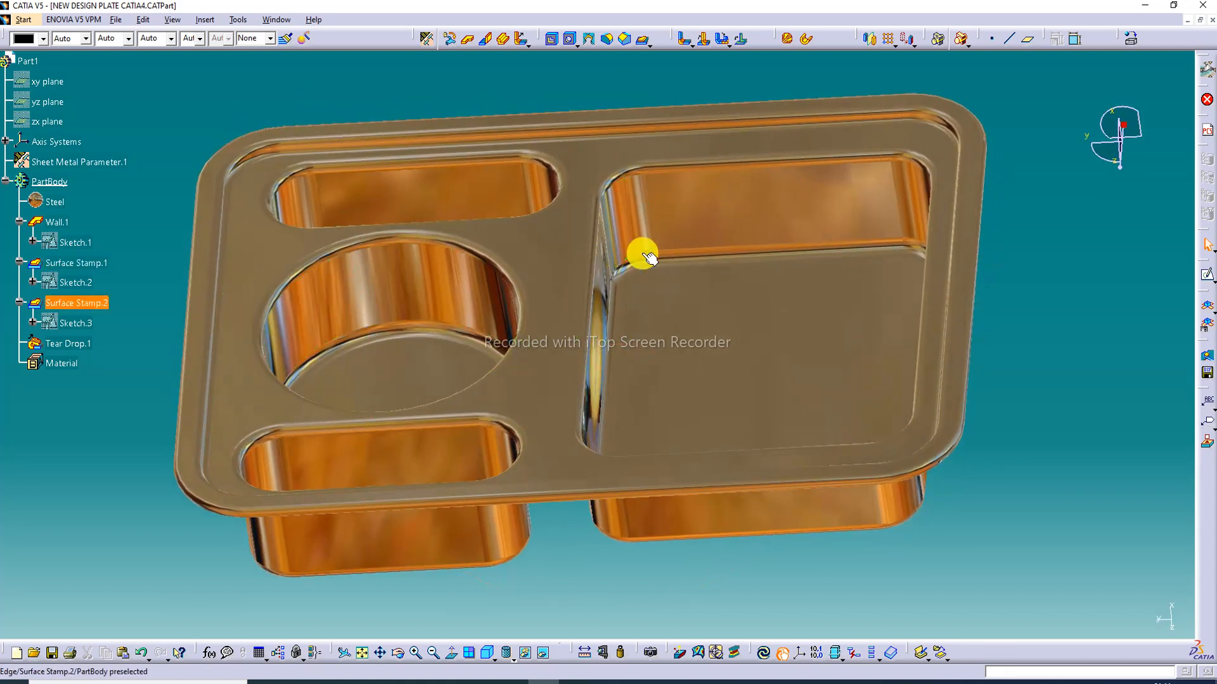
middle_drag(627, 274, 618, 103)
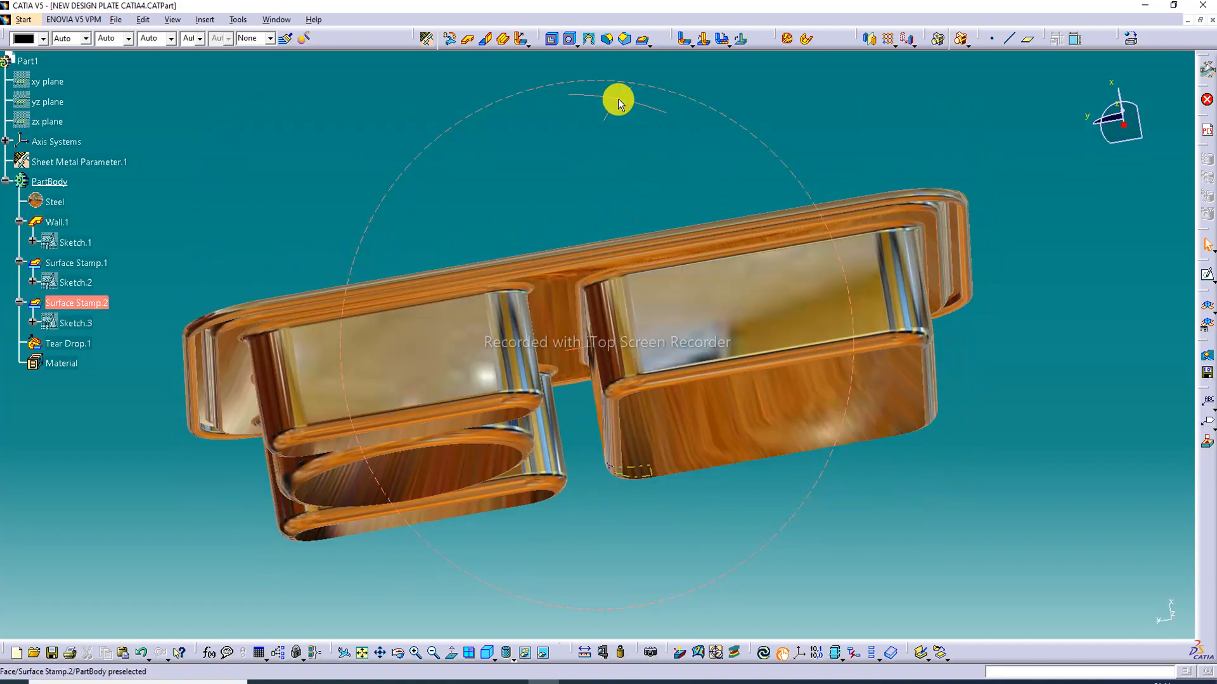
middle_drag(886, 214, 884, 270)
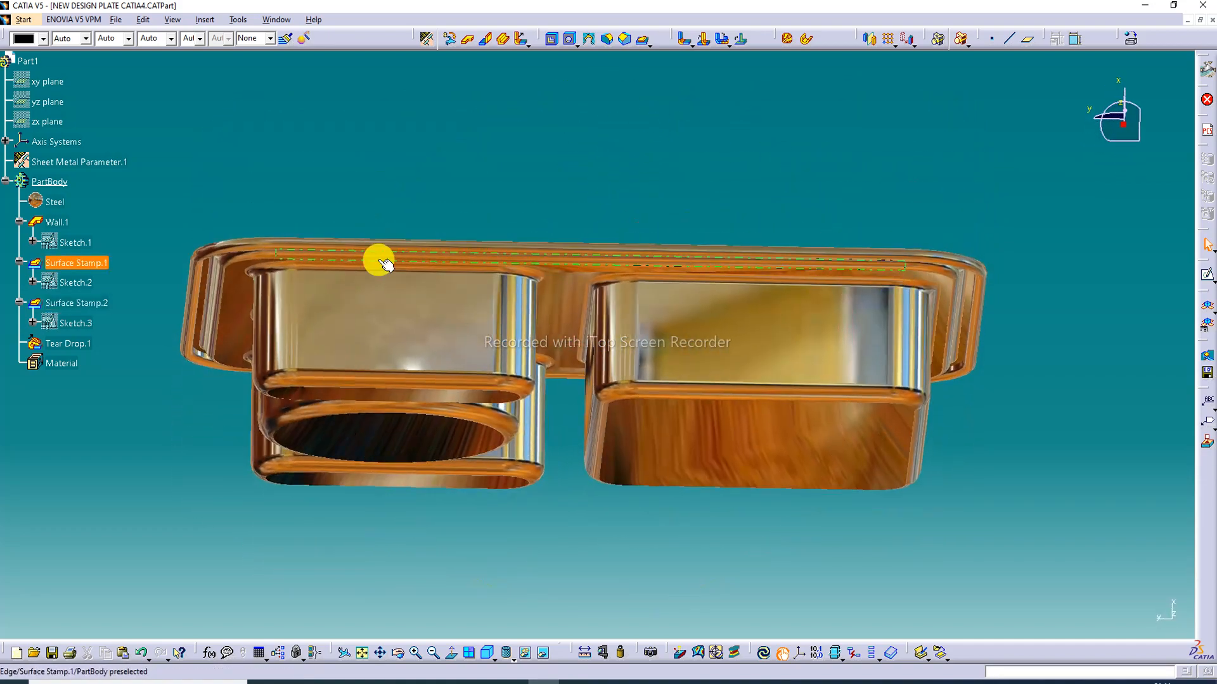
middle_drag(407, 254, 783, 330)
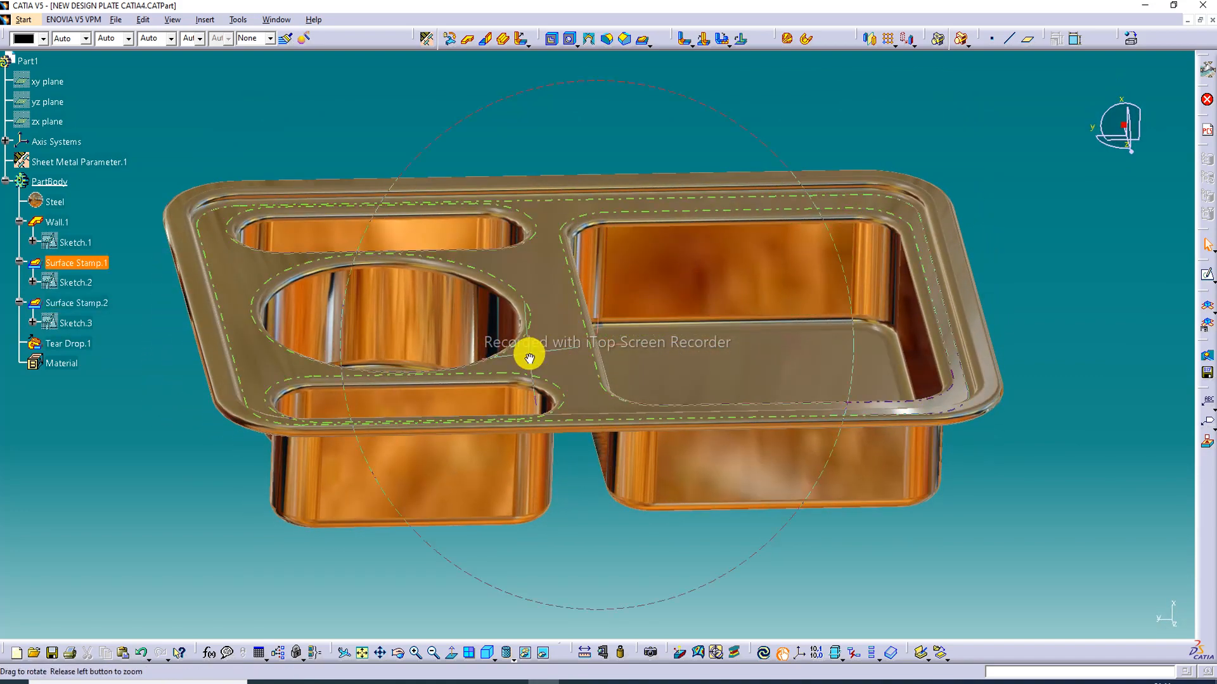
middle_drag(527, 348, 526, 411)
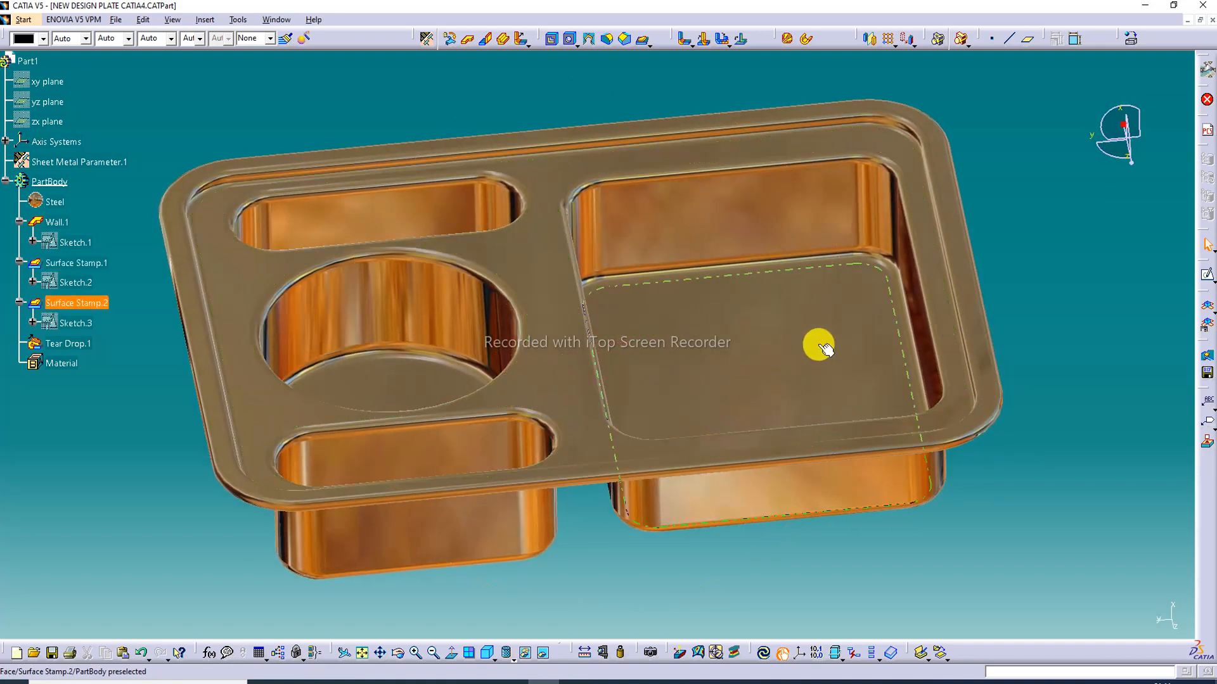
middle_drag(819, 346, 811, 377)
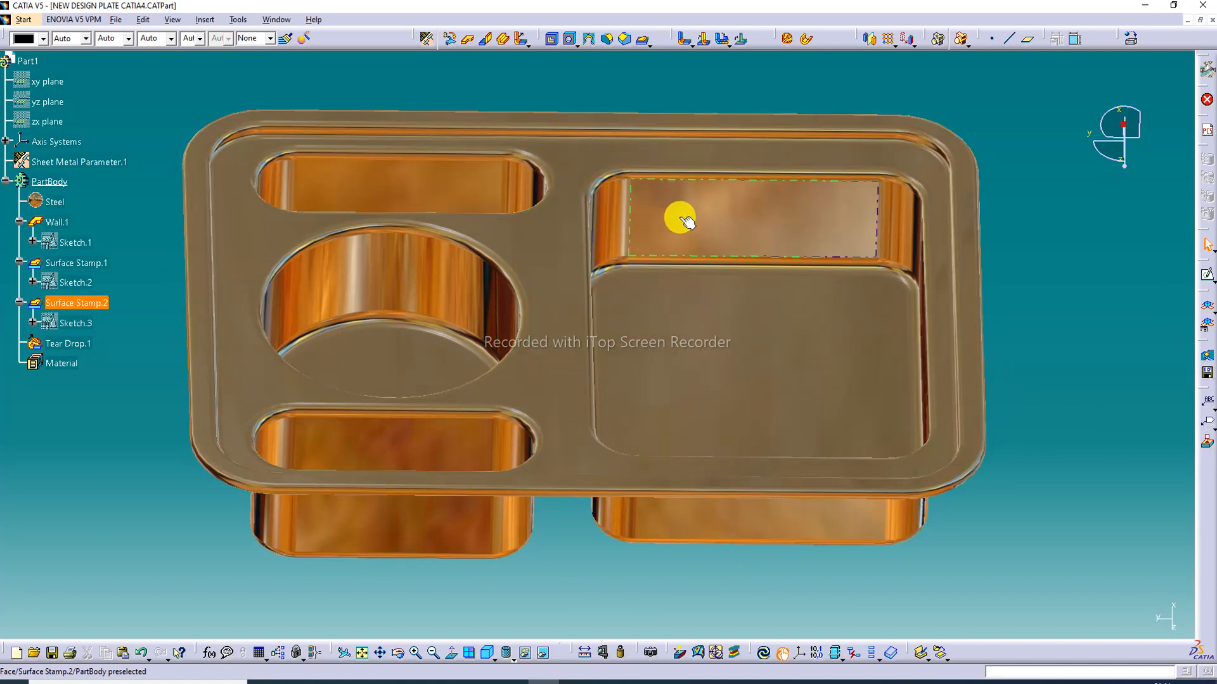
click(1032, 133)
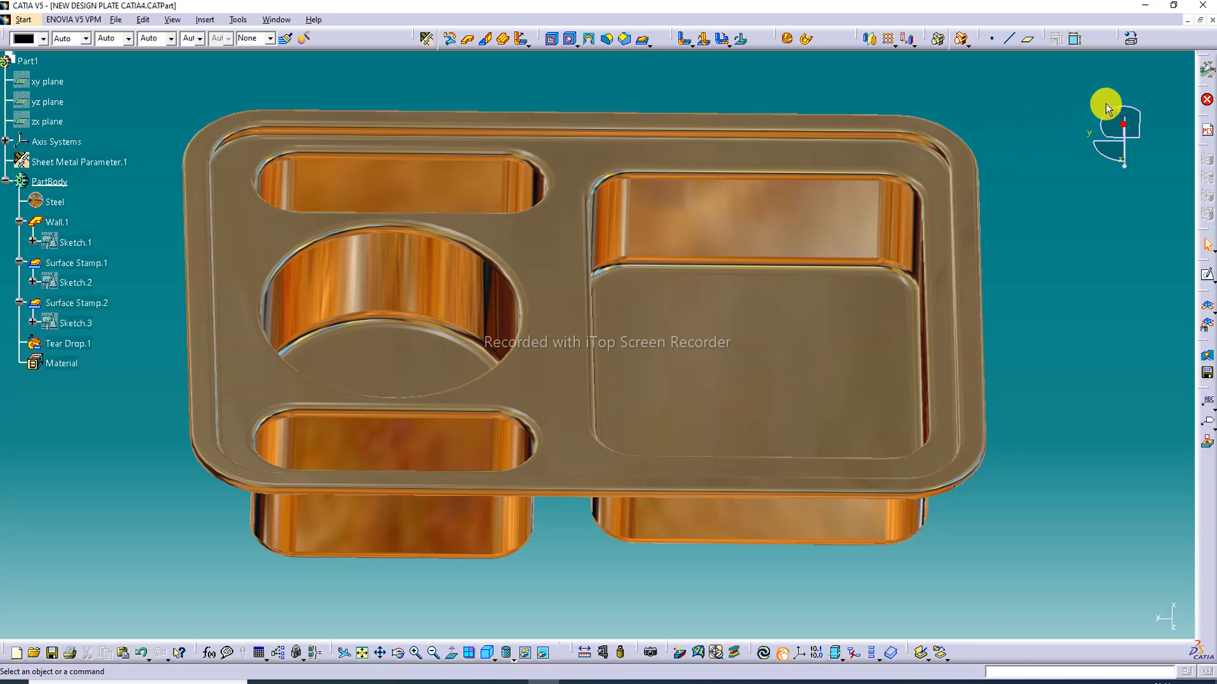
Step: Close the NEW DESIGN PLATE CATIA4 part document
click(1212, 20)
click(1047, 198)
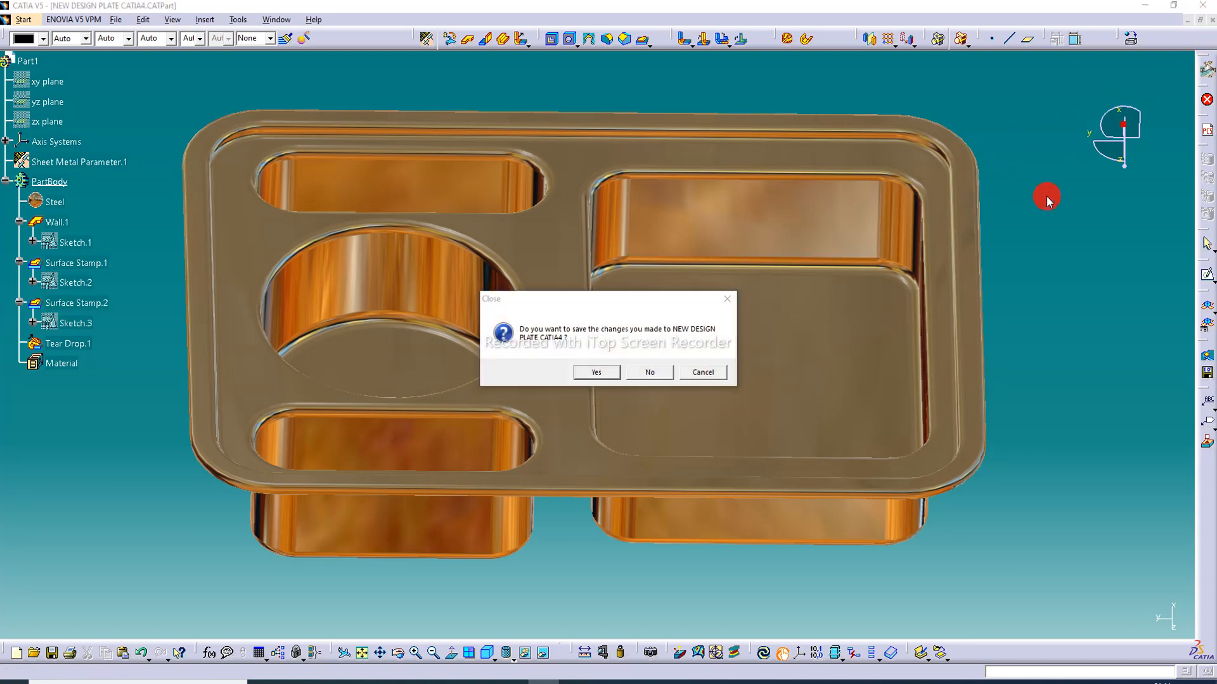
click(702, 373)
click(1212, 20)
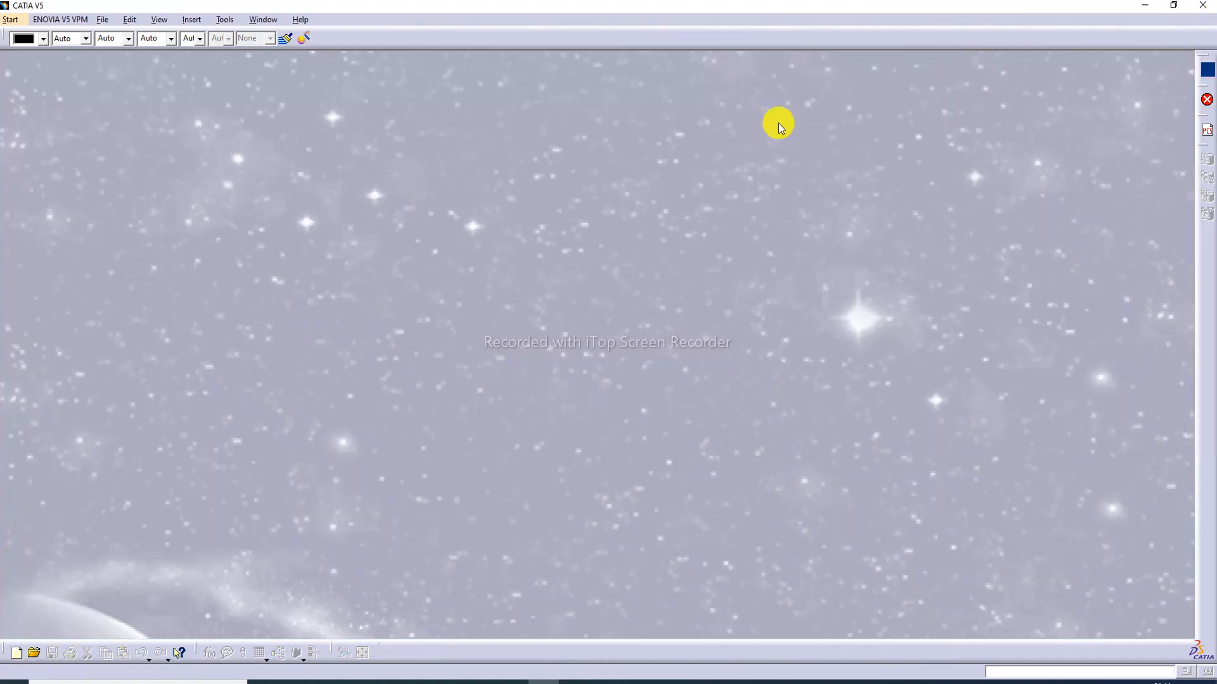
Step: Create a new part named Part1 in the Generative Sheetmetal Design workbench with hybrid design enabled
click(14, 20)
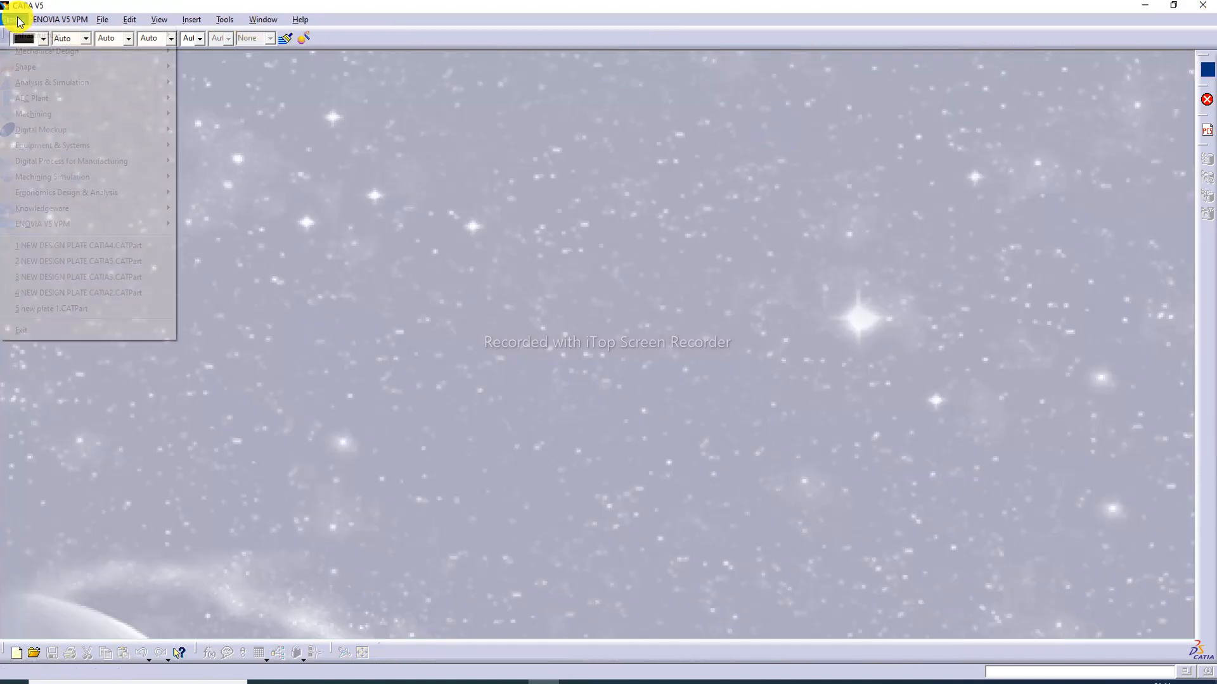
mouse_move(40, 53)
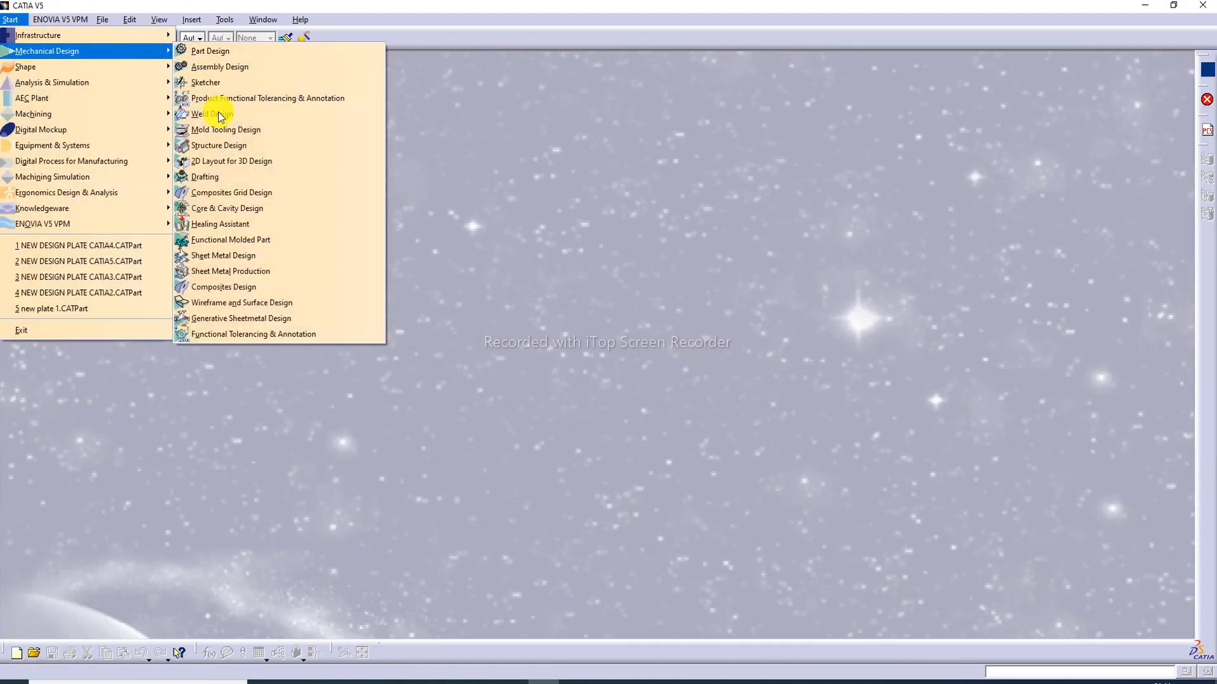
click(258, 319)
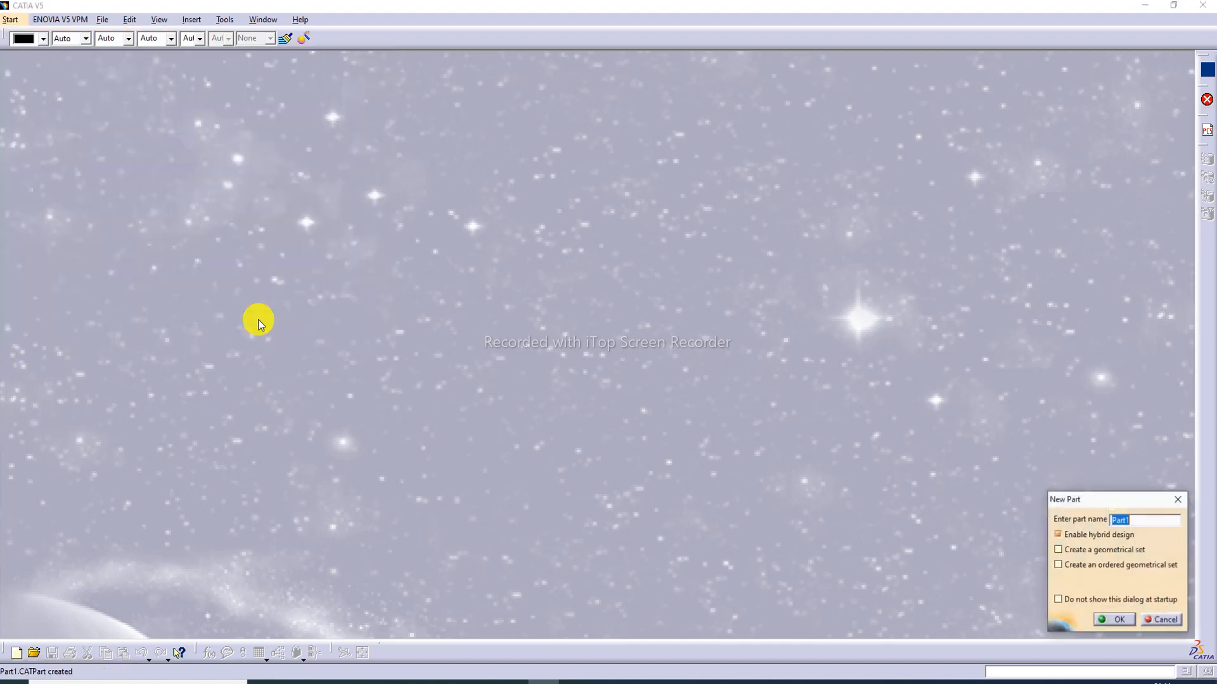
click(1115, 619)
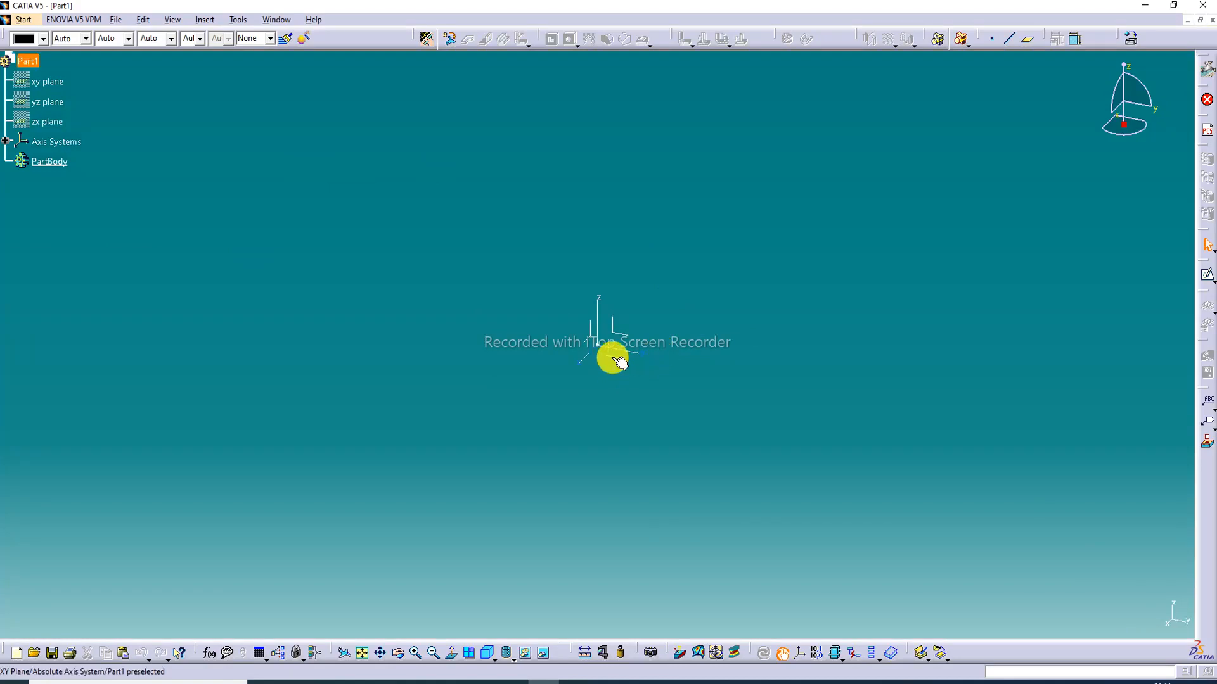
Step: Create a positioned sketch on the xy plane with the default positioning
click(1211, 279)
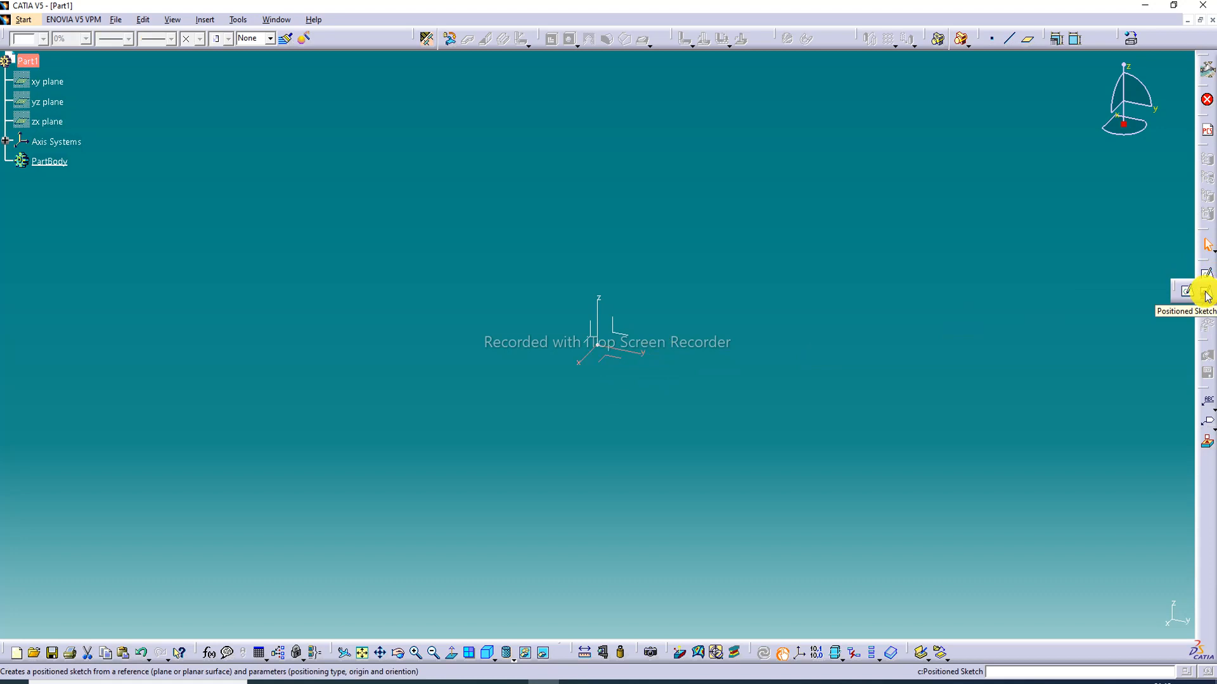
click(1206, 296)
click(1025, 510)
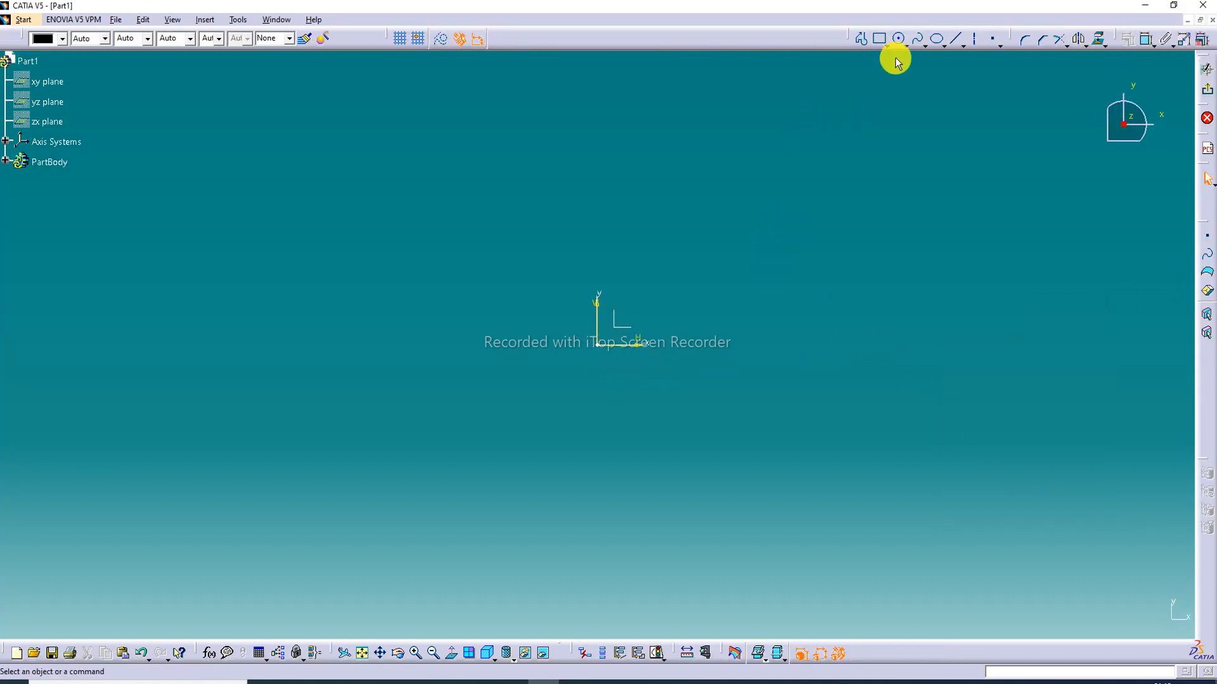
Step: Sketch a centered rectangle on the origin, about 289 mm wide and 183 mm high
click(887, 42)
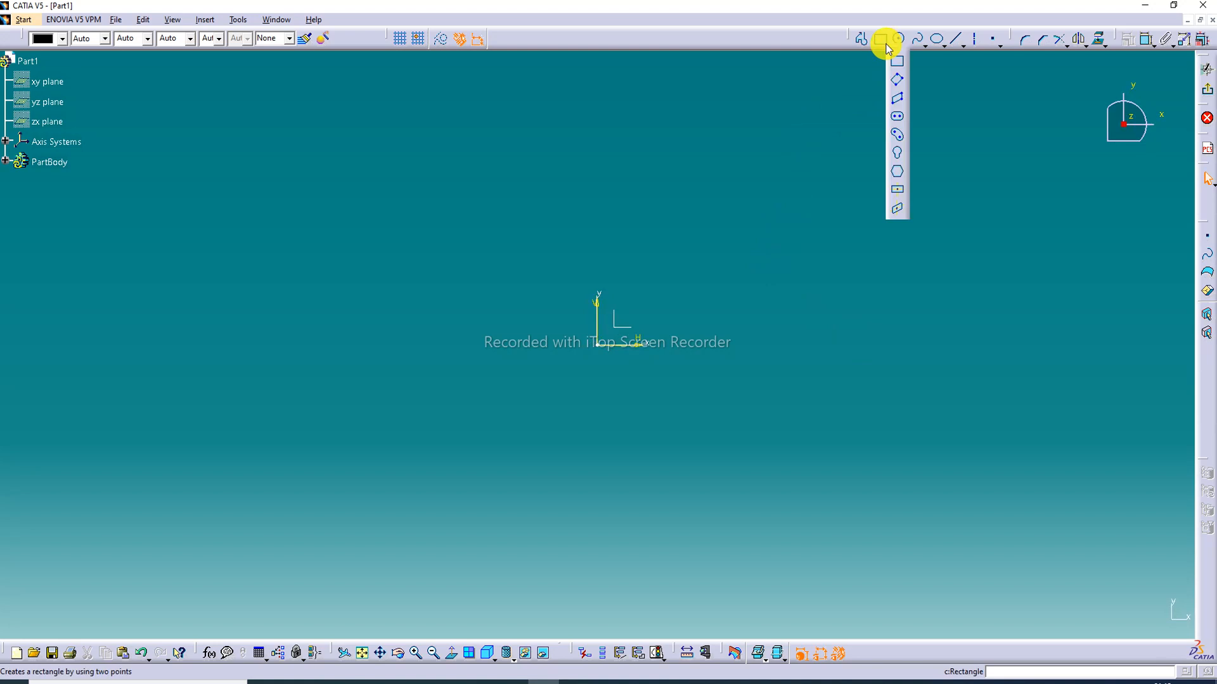
click(899, 189)
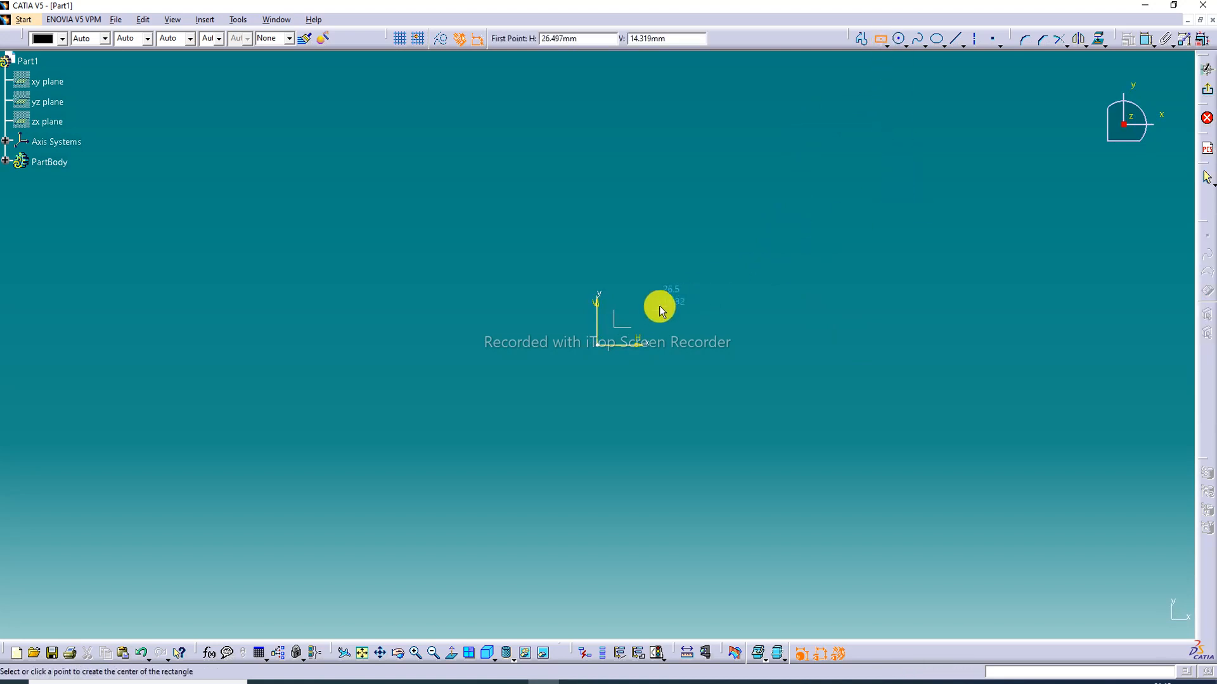
click(598, 348)
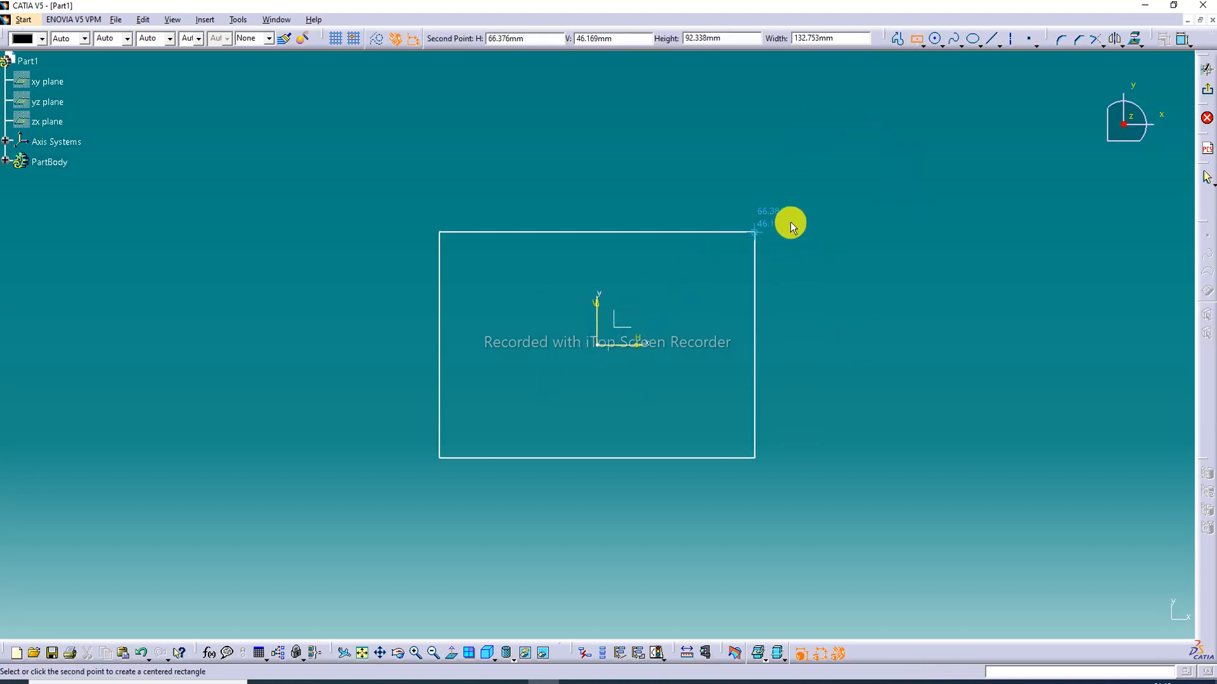
click(940, 122)
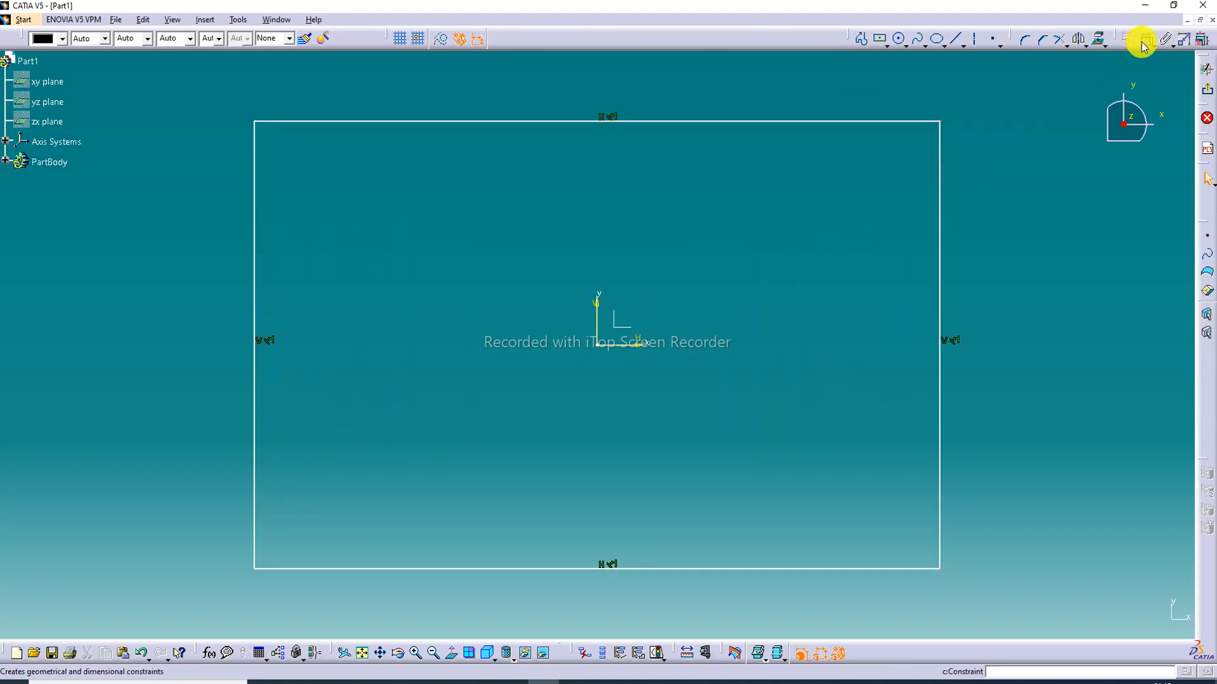
Step: Dimension the rectangle's width above its upper edge and its height beside its right edge
click(1144, 43)
click(675, 122)
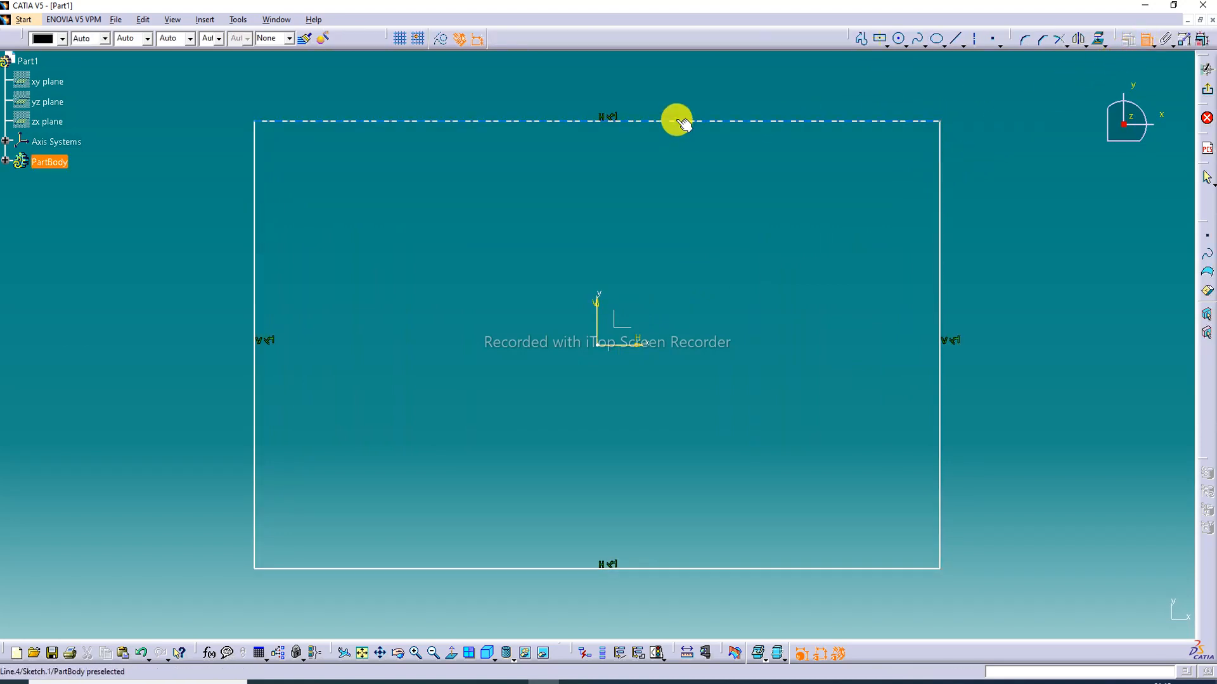
click(604, 100)
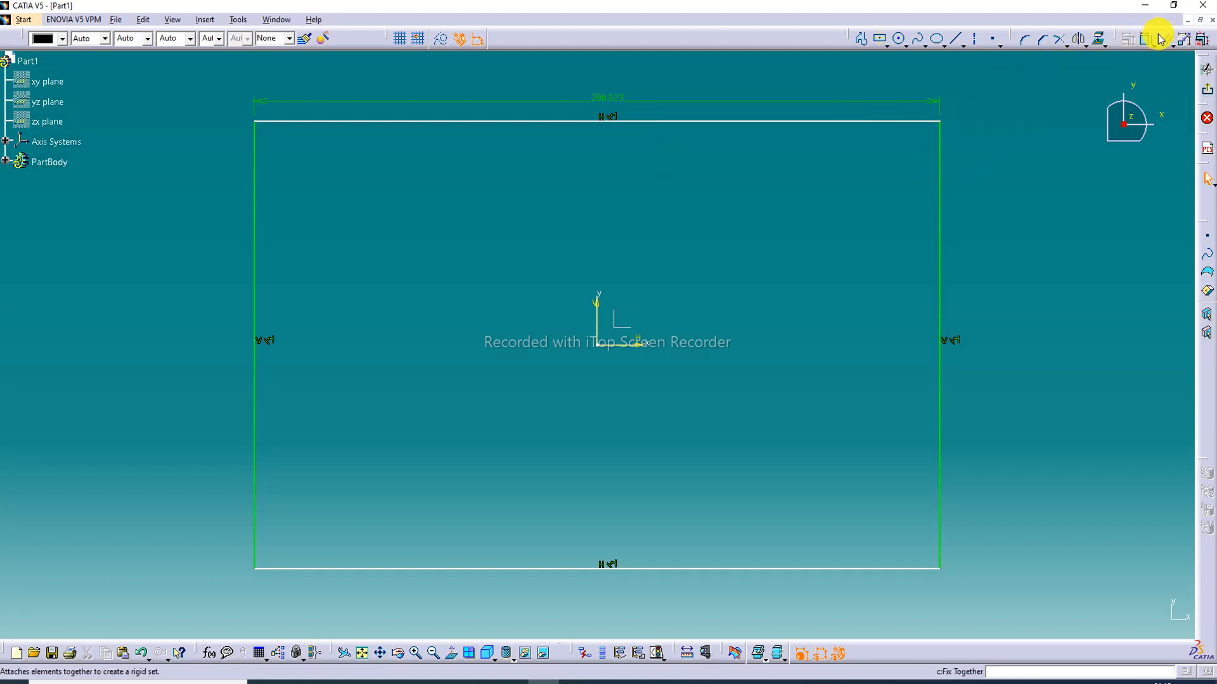
click(1146, 39)
click(944, 188)
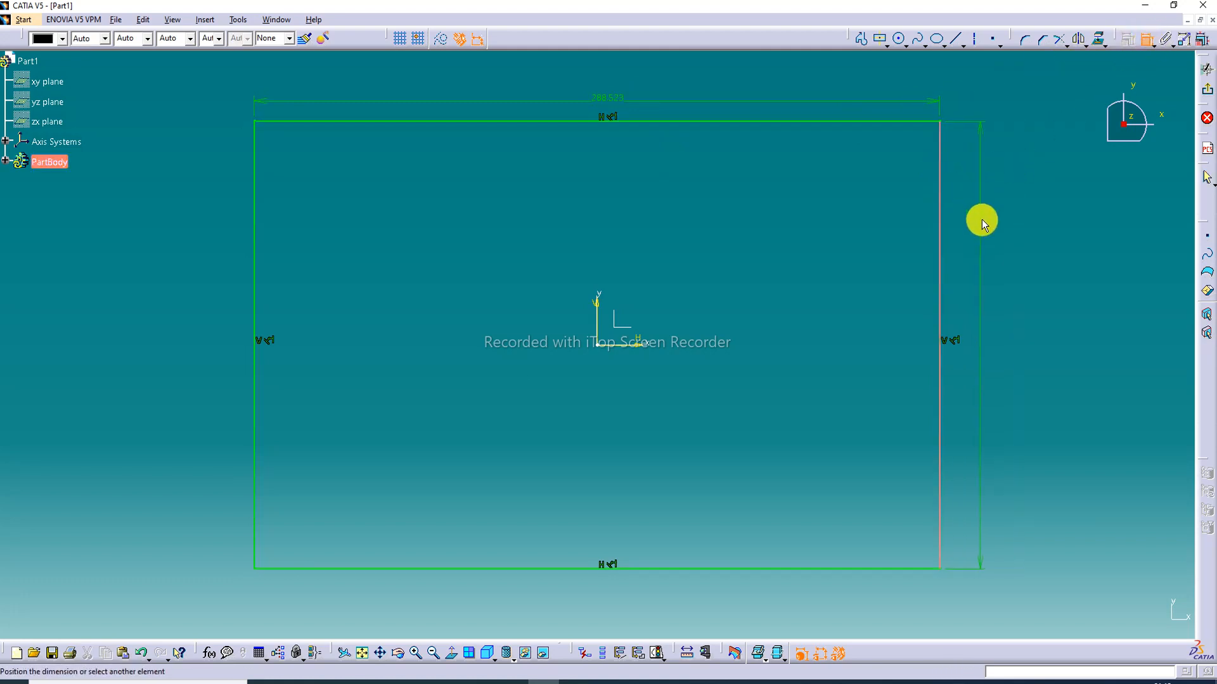
click(977, 217)
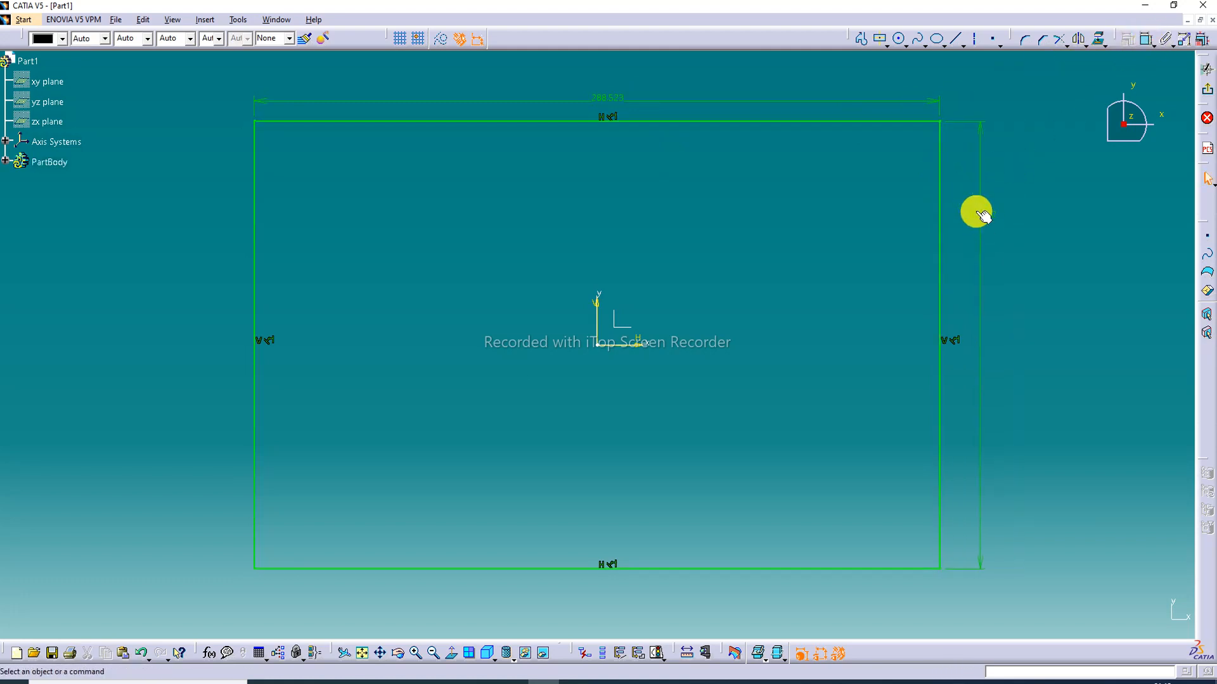
Step: Set the rectangle's width to 365 mm
double_click(605, 101)
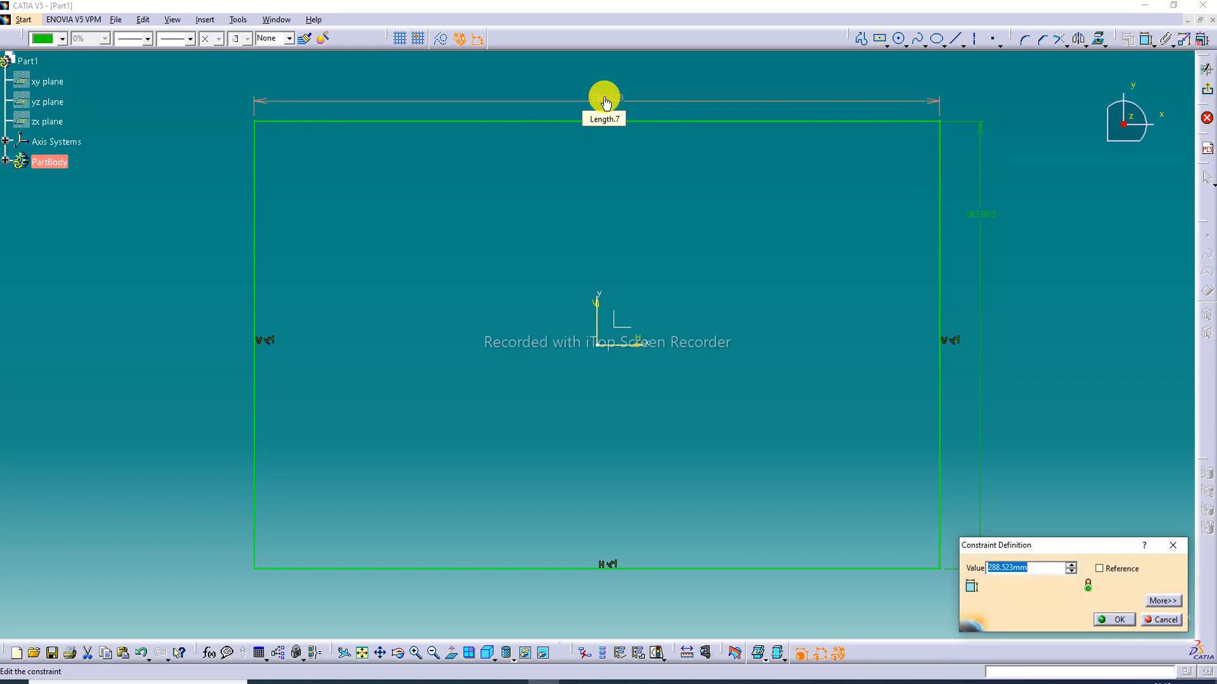
text(3)
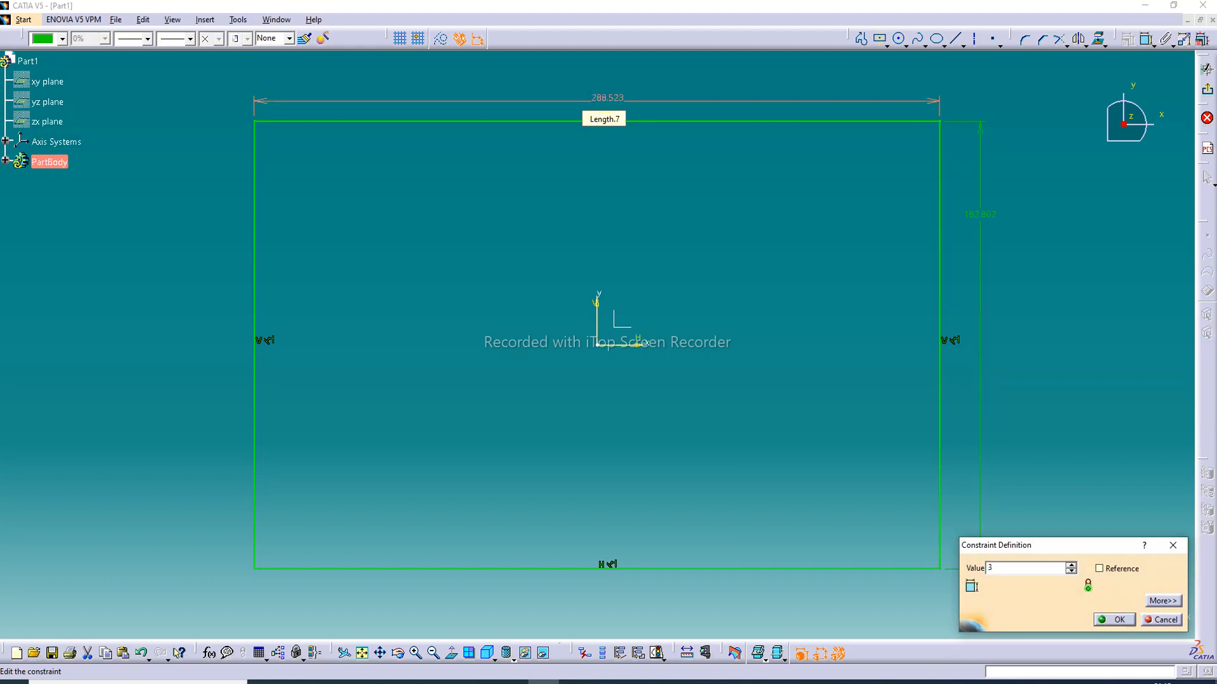
text(65)
key(Return)
Step: Set the rectangle's height to 245 mm and shift its dimension text down toward the middle of the dimension line
double_click(1076, 215)
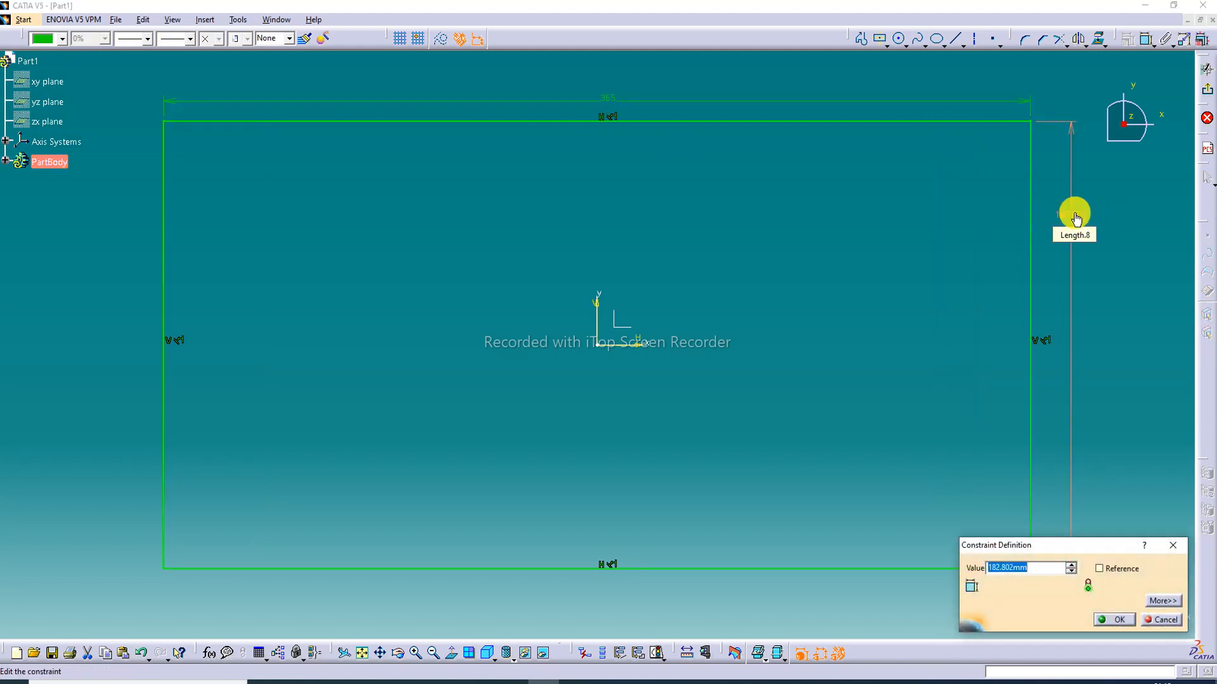
text(2)
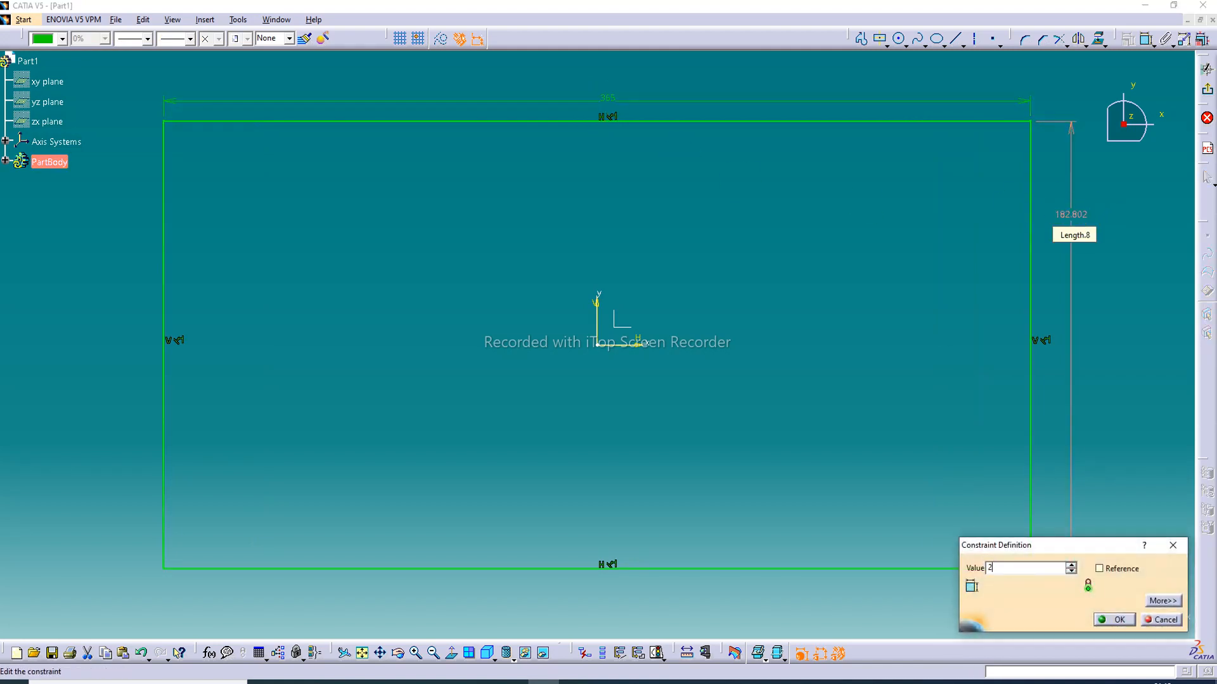
text(45)
key(Return)
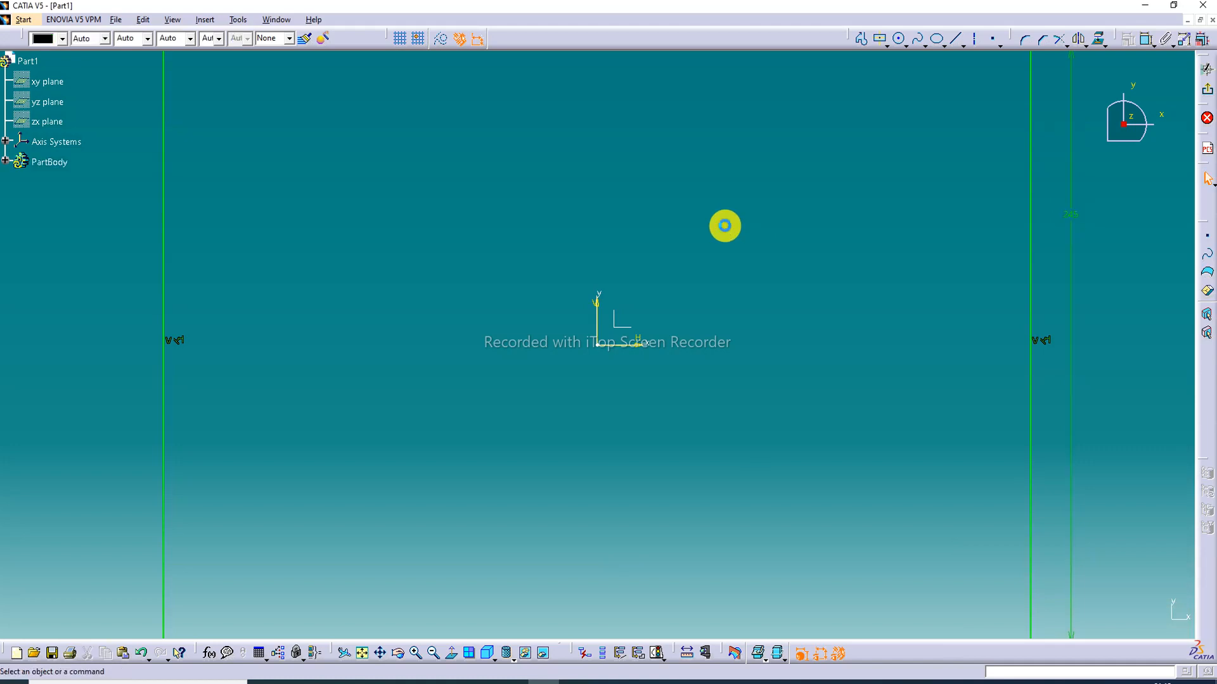
middle_drag(744, 193, 756, 220)
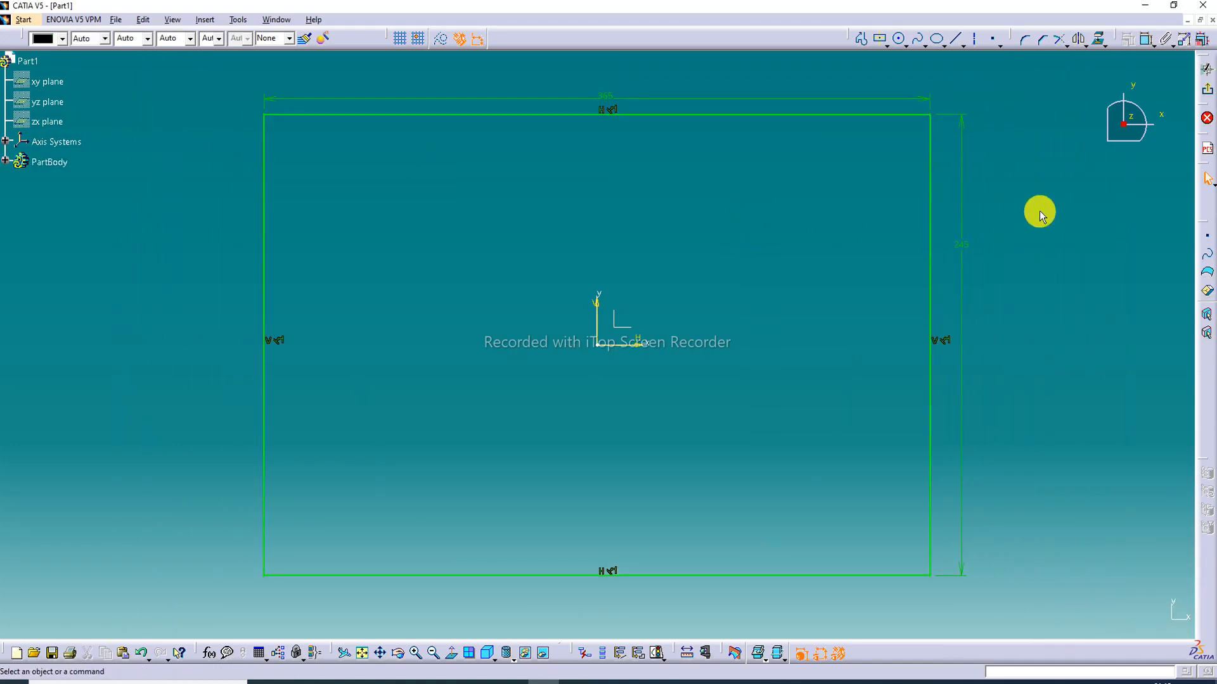
drag(962, 244, 963, 290)
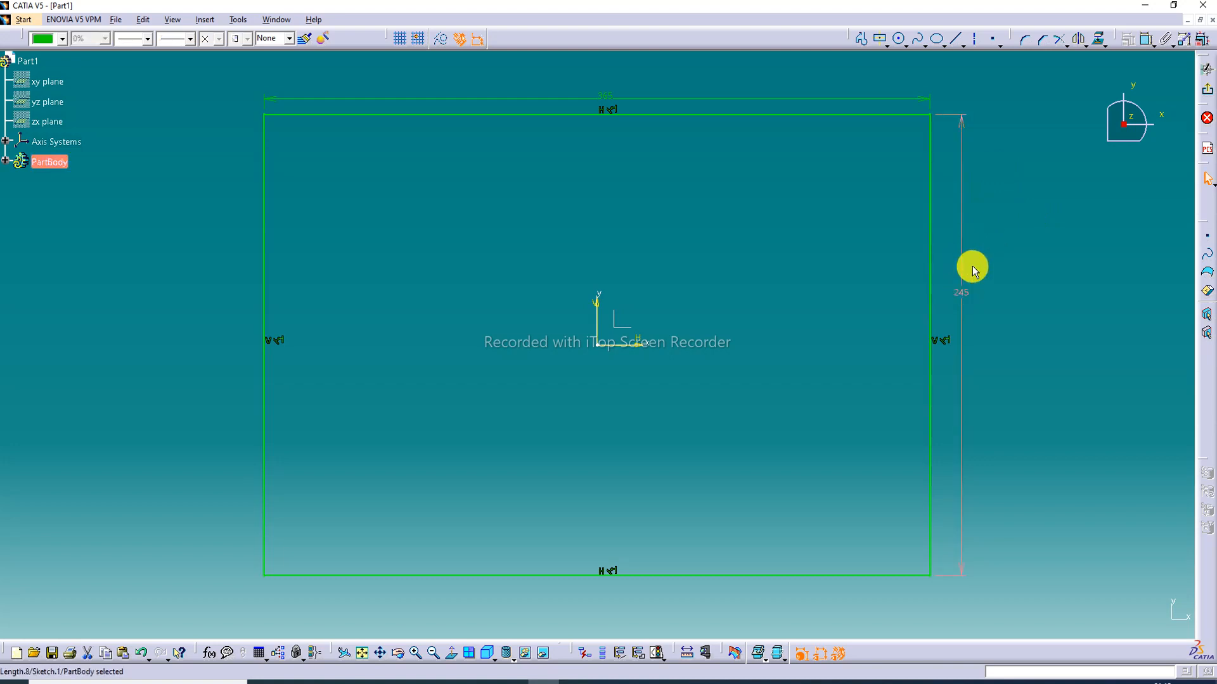
Step: Round all four corners of the rectangle with a 42 mm radius, convert the length constraint to a distance, and exit the sketch
click(1021, 42)
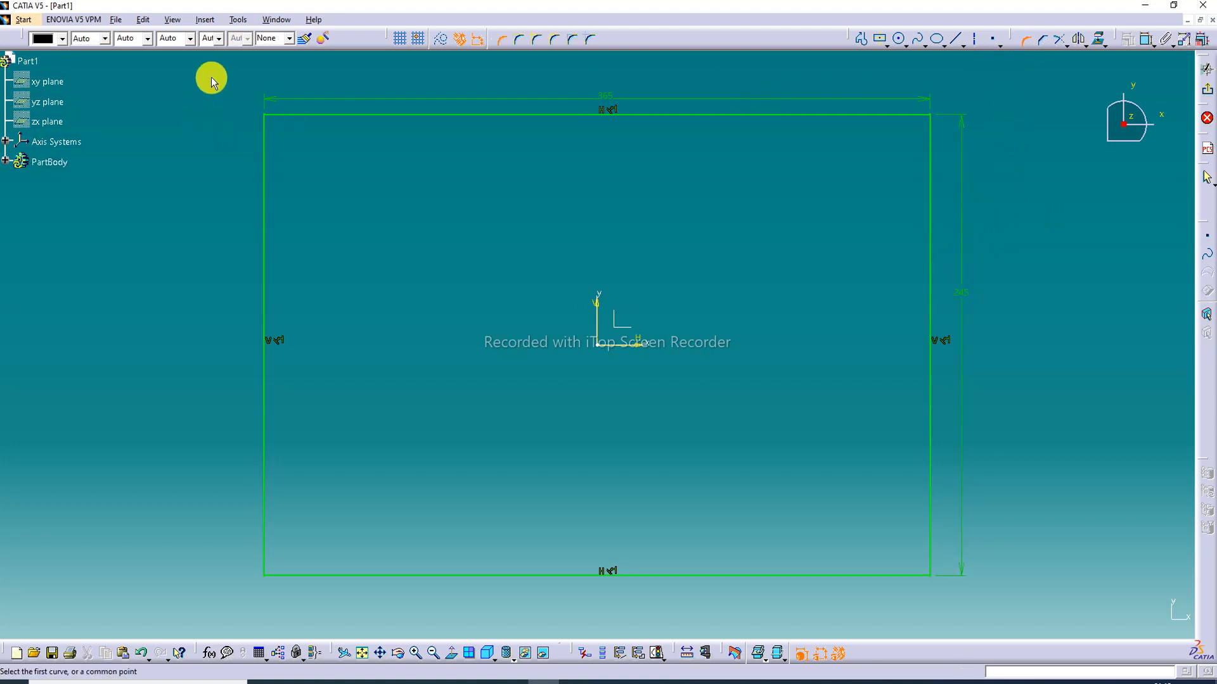
drag(217, 74, 864, 139)
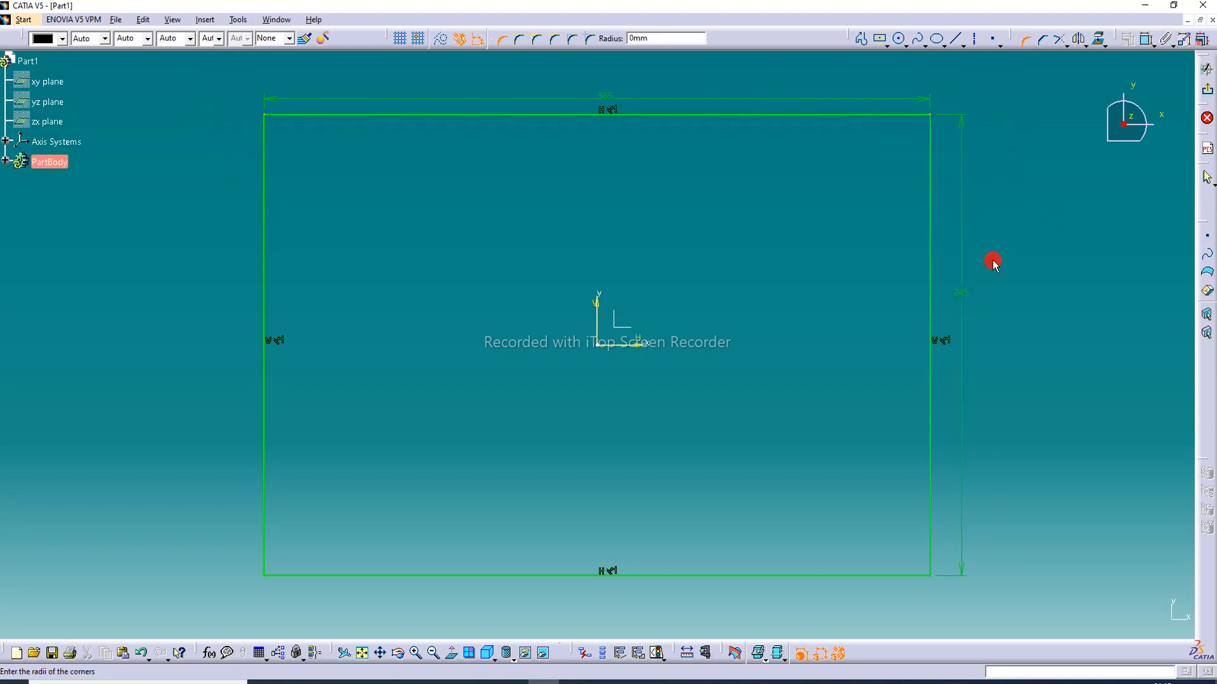
click(1022, 42)
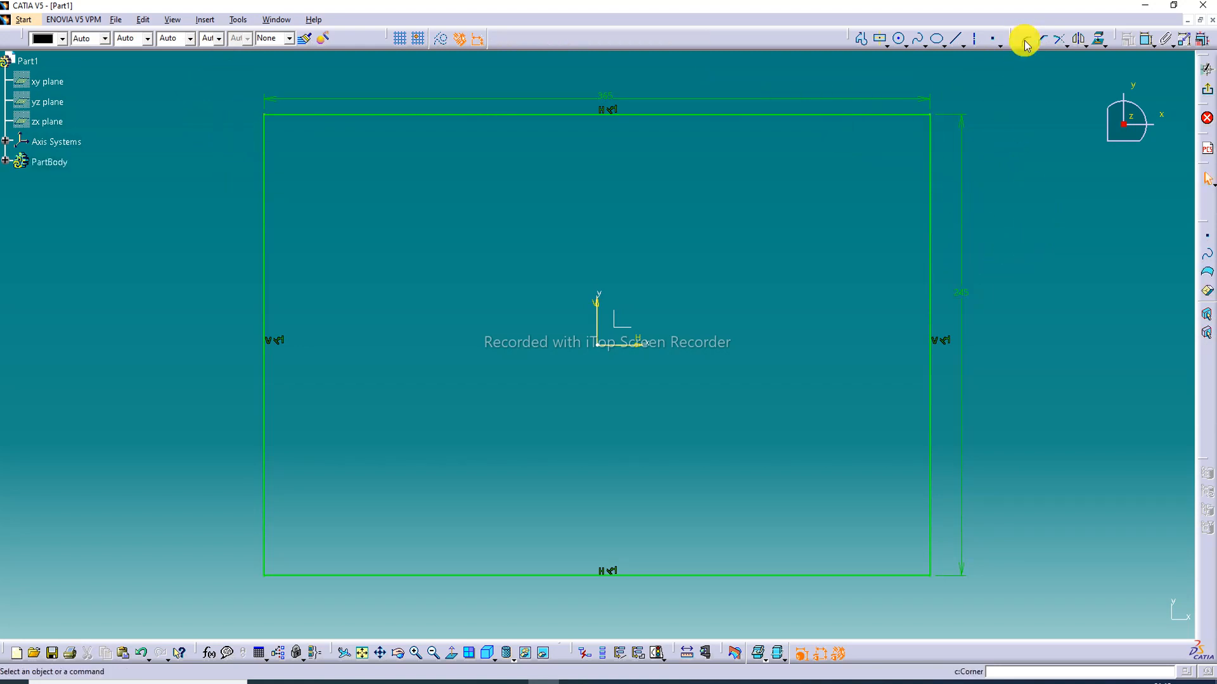
mouse_move(236, 73)
mouse_down()
mouse_move(755, 89)
mouse_move(929, 189)
mouse_move(1008, 367)
mouse_move(951, 543)
mouse_move(954, 599)
mouse_up()
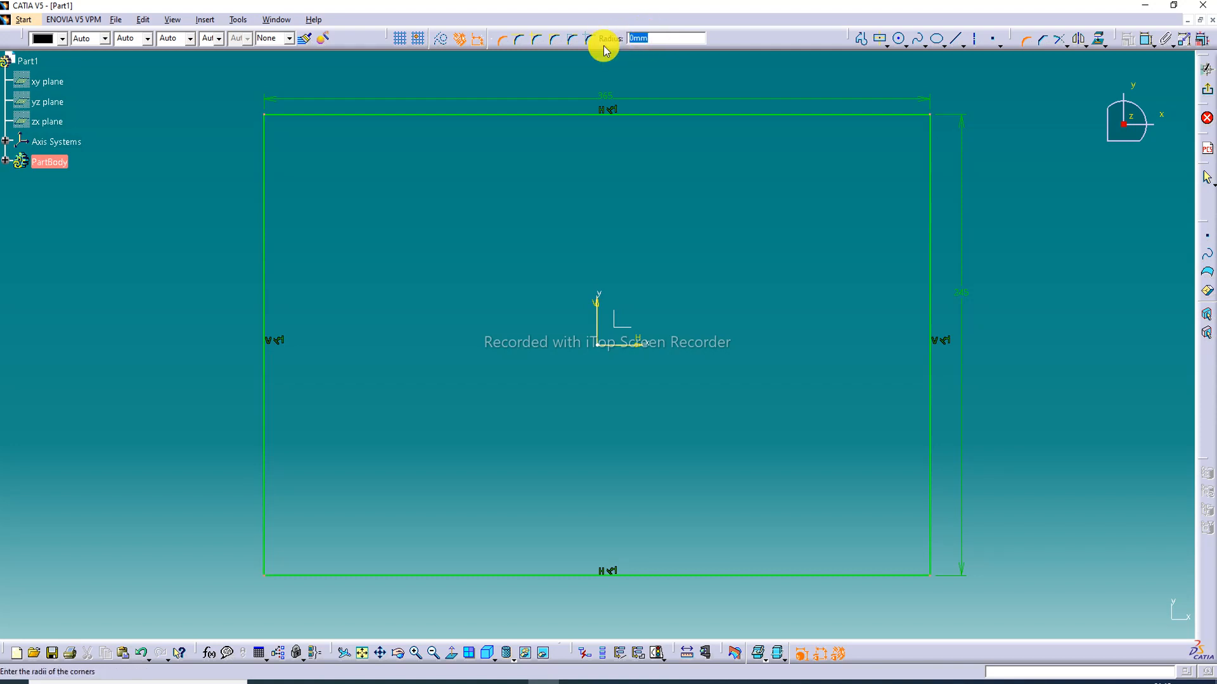
text(42)
key(Return)
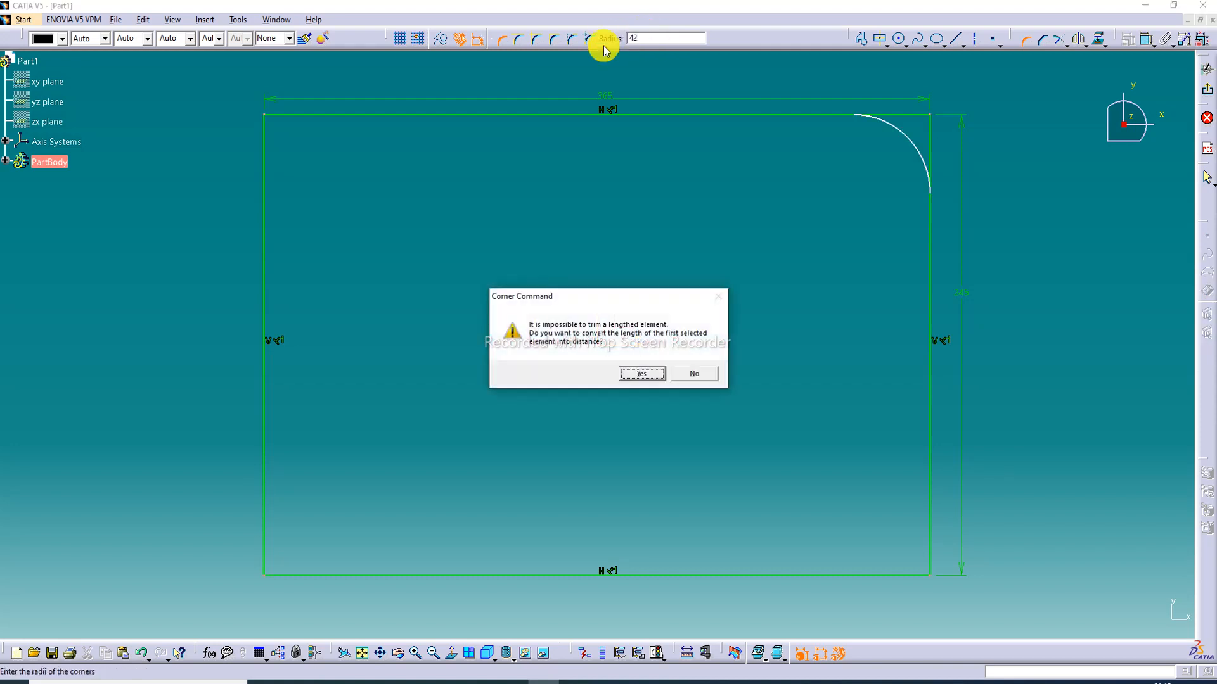
click(649, 373)
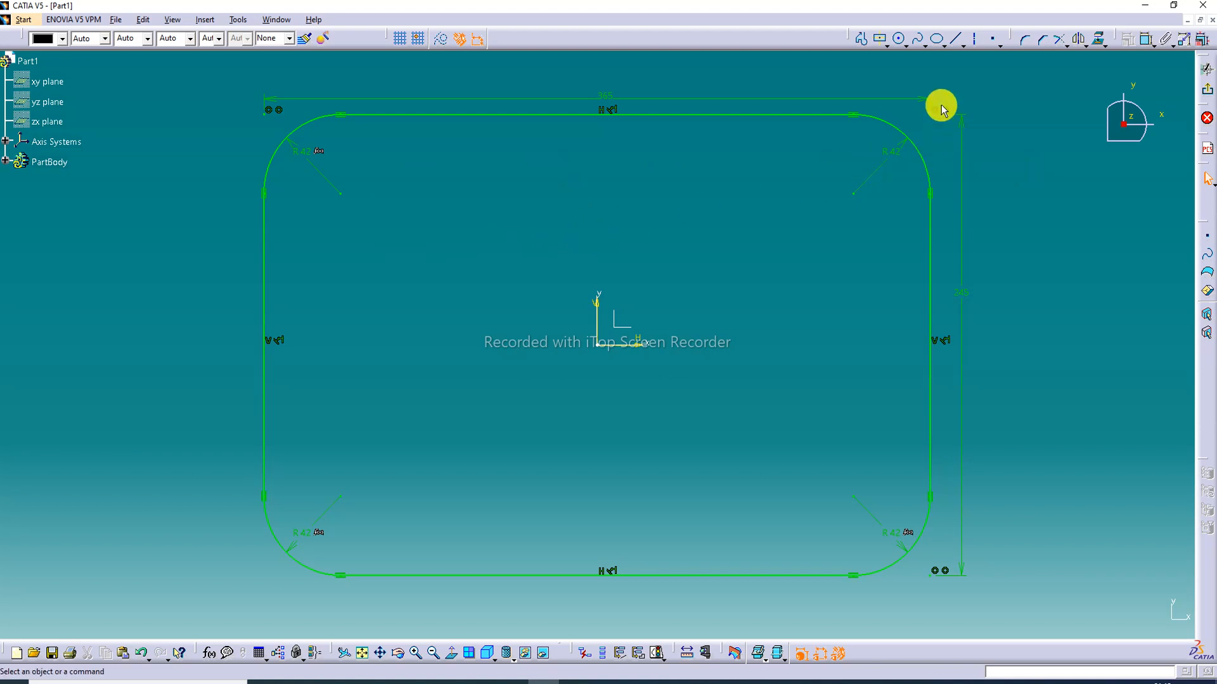
click(1207, 88)
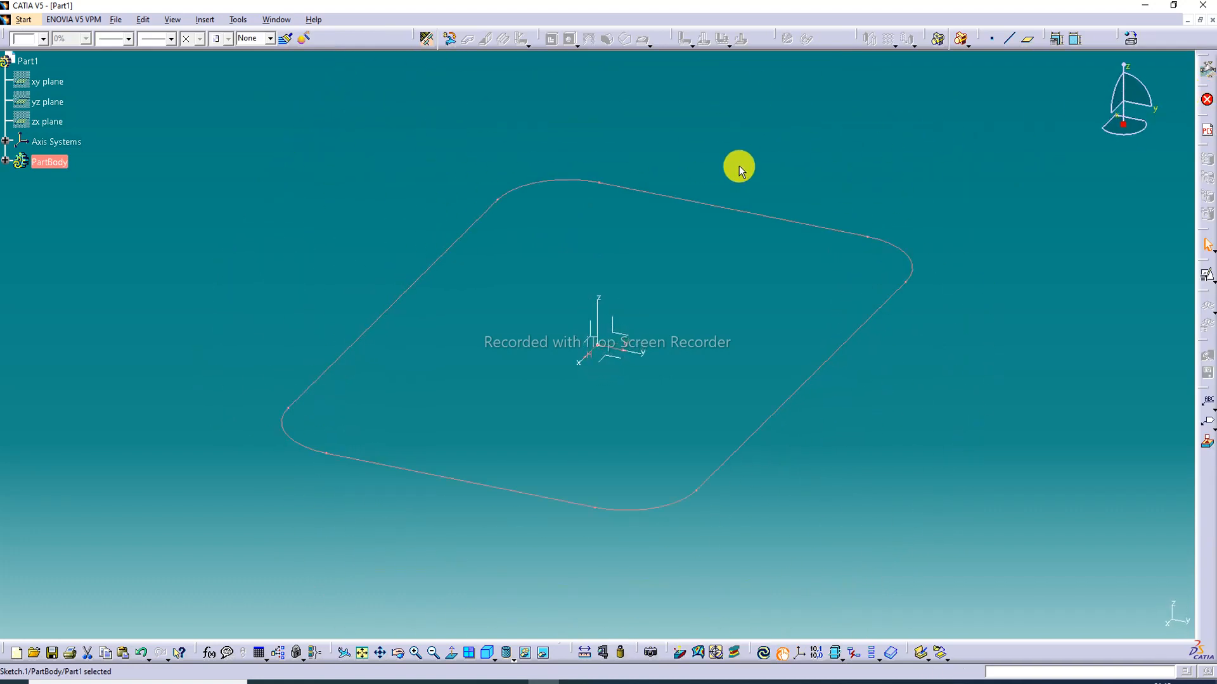
Step: Define the sheet metal parameters with a thickness of 1 mm and a default bend radius of 2 mm
click(428, 42)
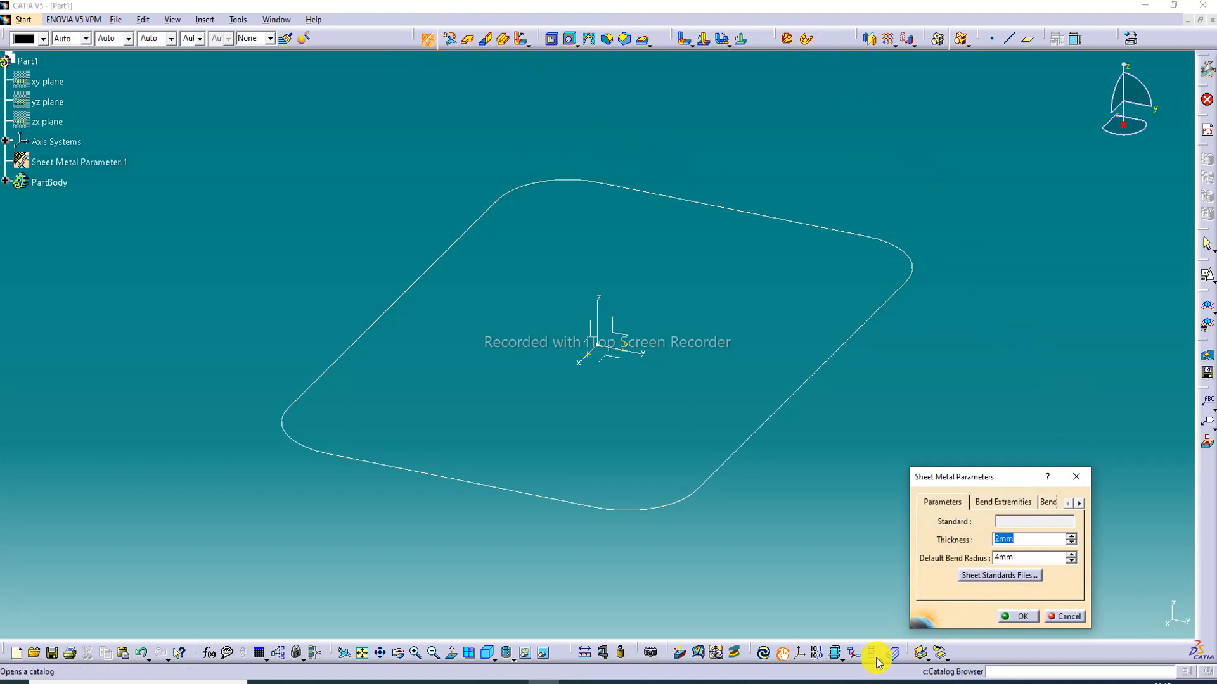
click(510, 683)
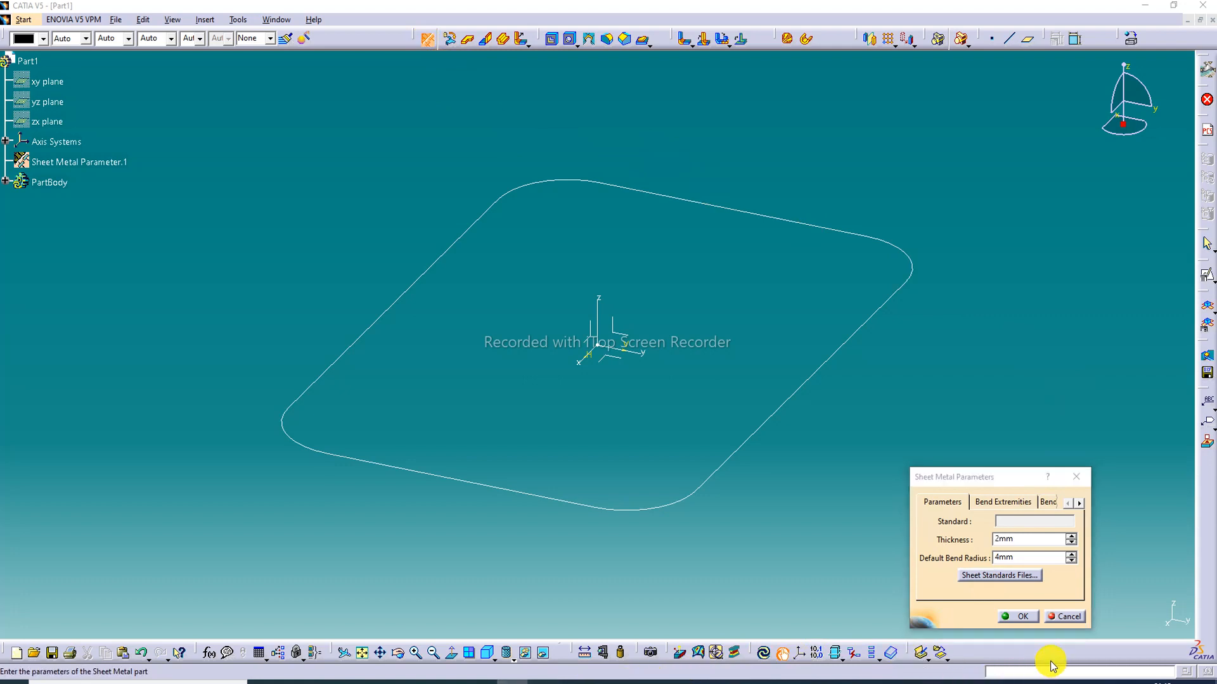
click(1190, 674)
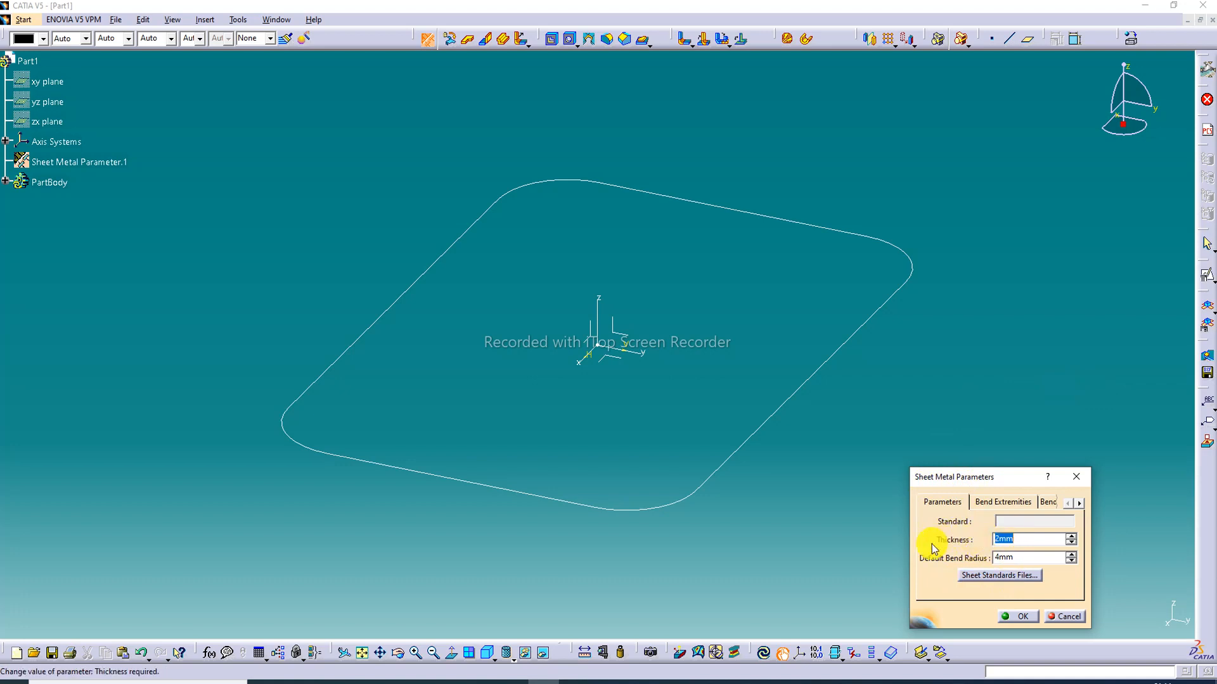
text(1)
double_click(1003, 558)
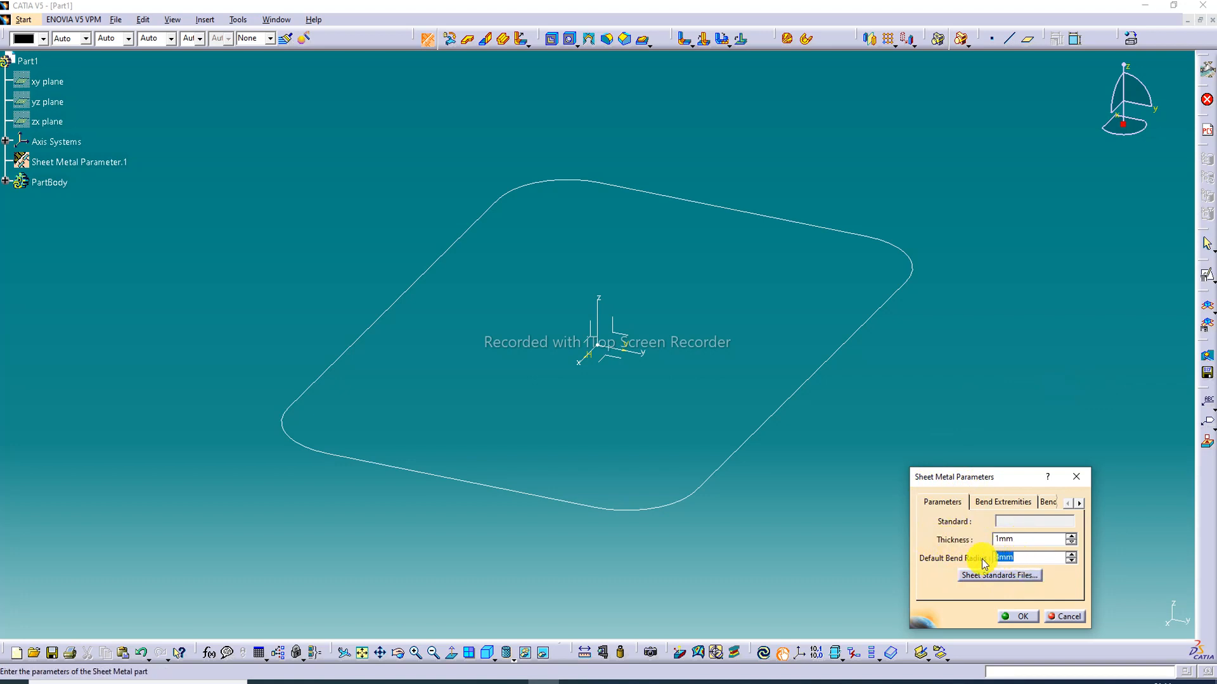
text(2)
click(1022, 545)
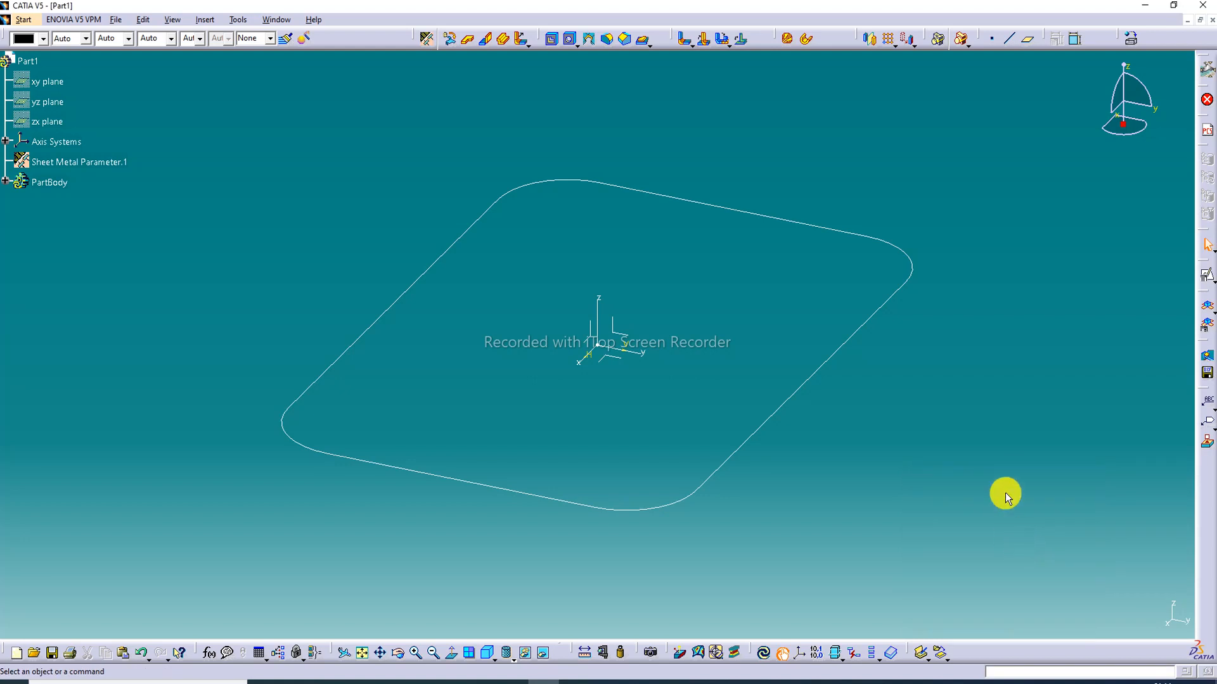
Step: Create a wall from the rounded rectangle sketch with the material side inverted to point downward
click(470, 42)
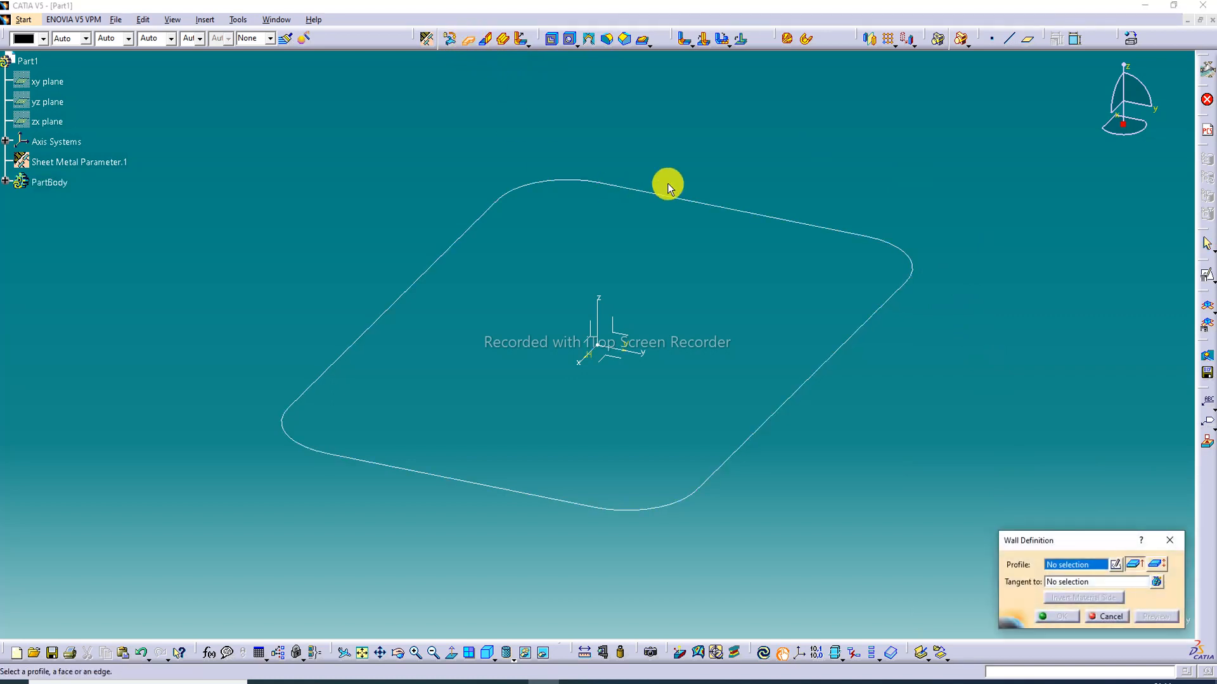
click(677, 201)
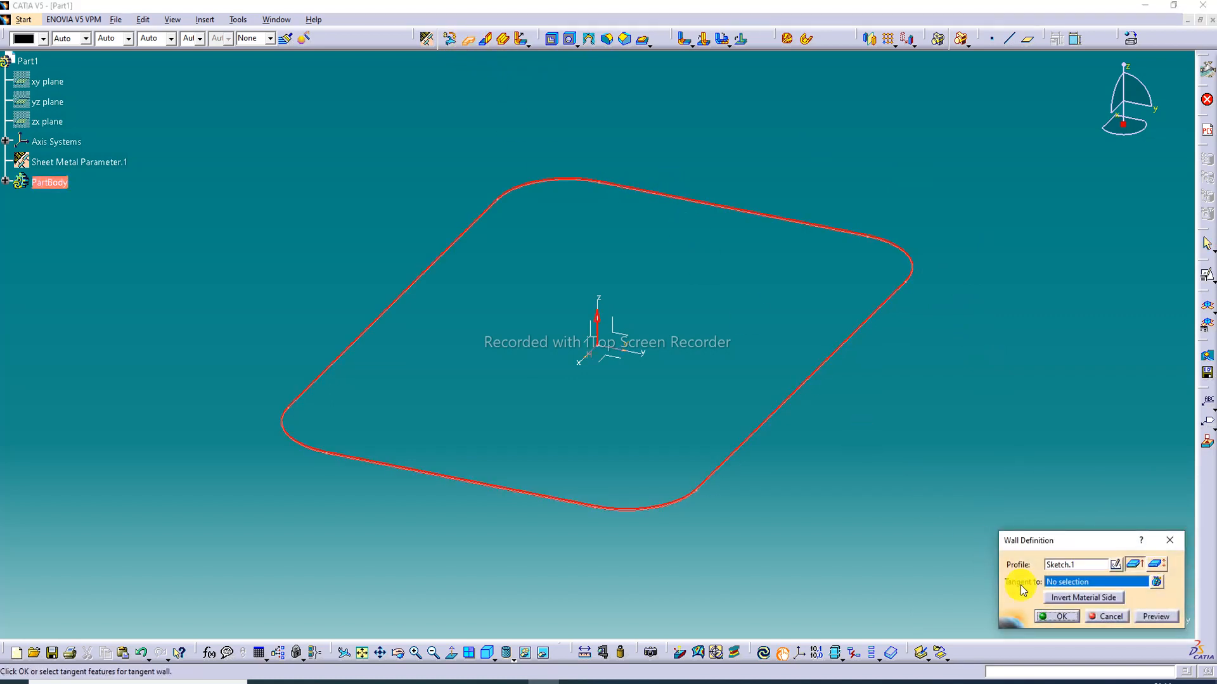
click(1069, 599)
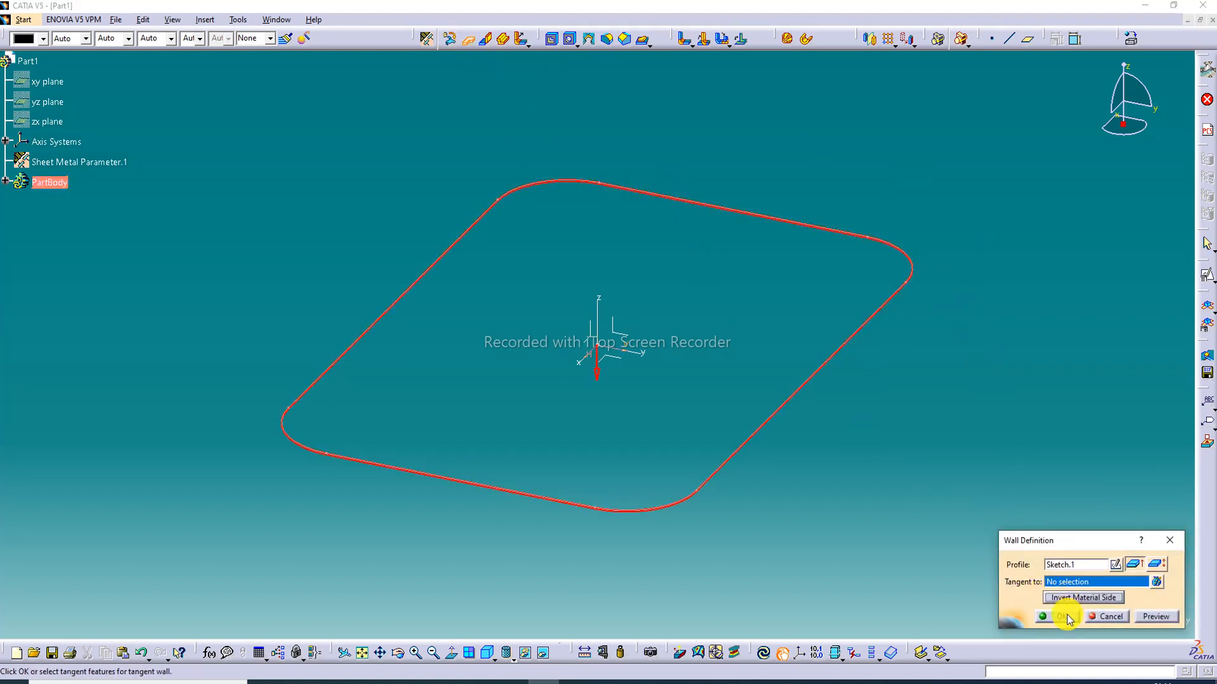
click(1068, 618)
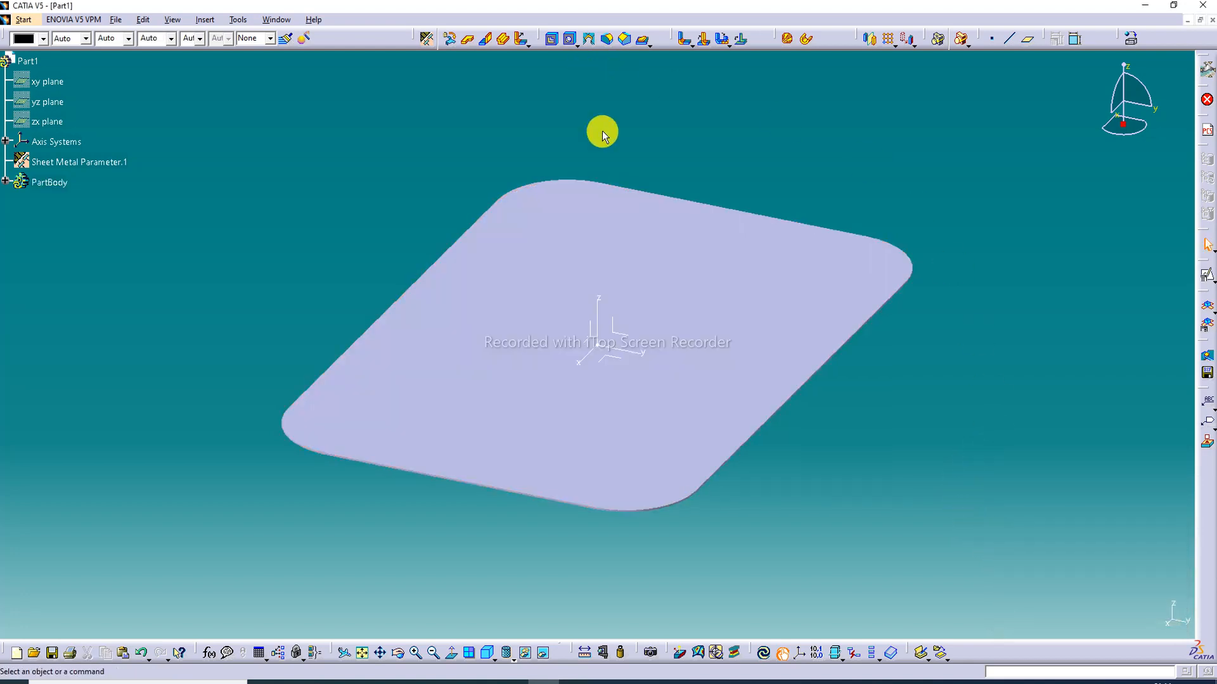
Step: Hide the absolute axis system at the centre of the plate
middle_drag(676, 312, 511, 369)
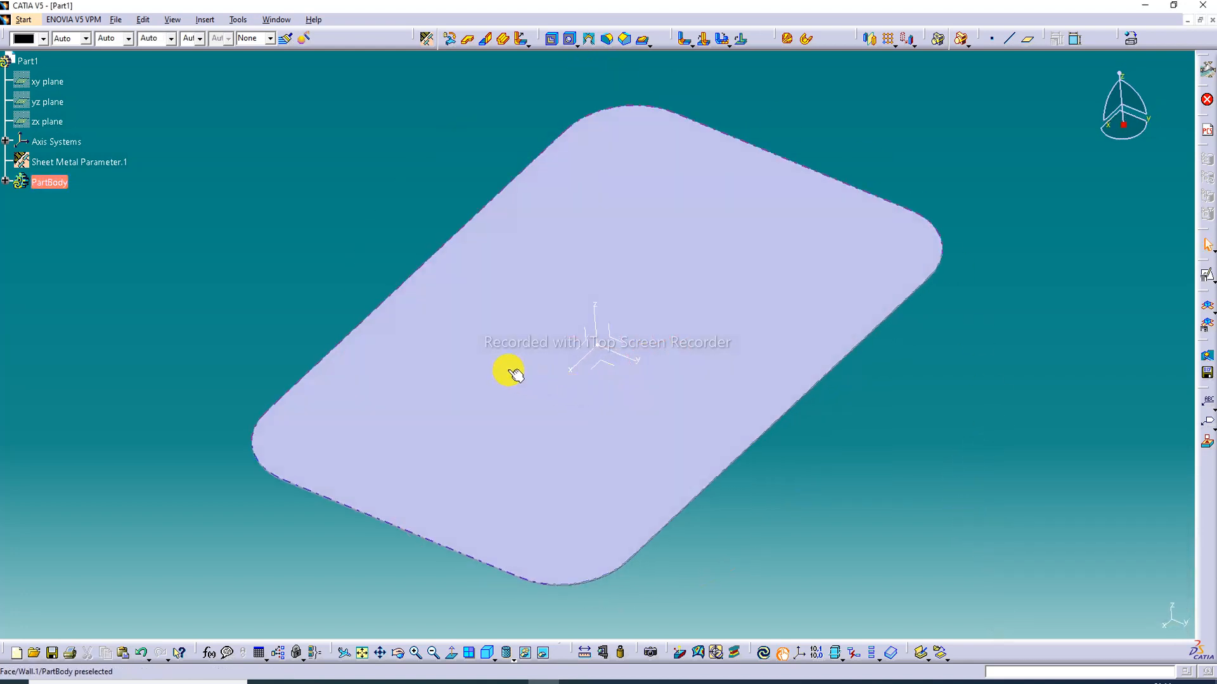
middle_drag(783, 232, 673, 462)
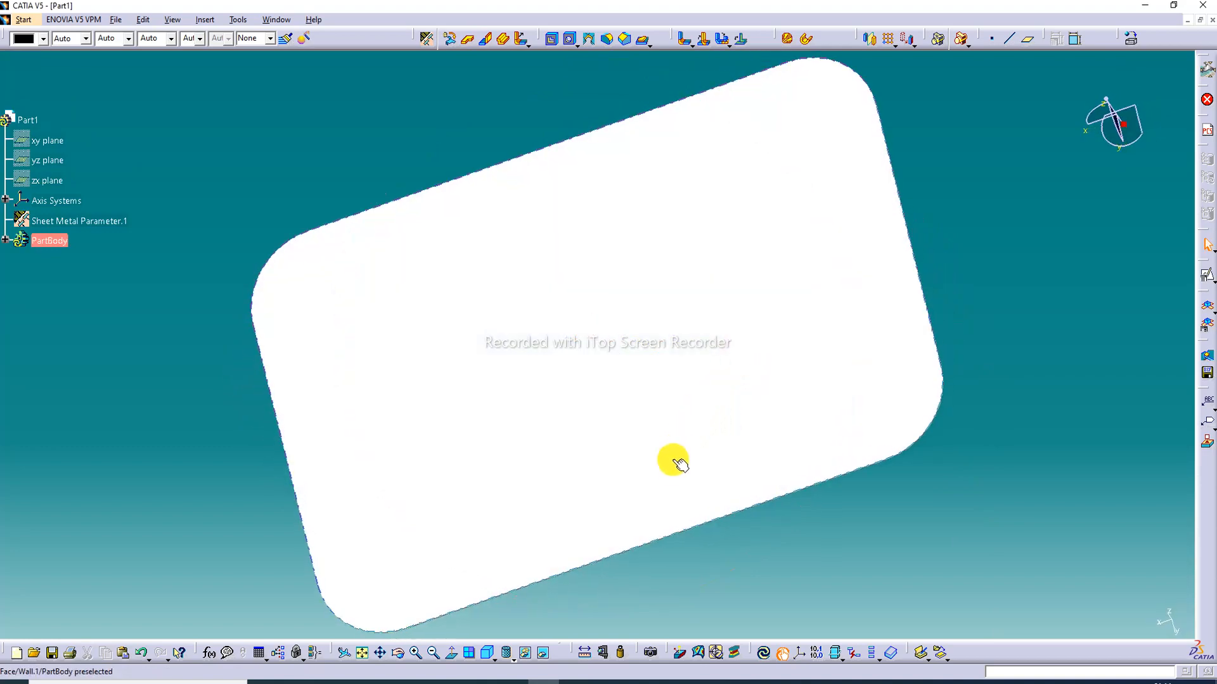
mouse_move(834, 89)
middle_down()
mouse_move(820, 279)
mouse_move(511, 369)
mouse_move(633, 329)
mouse_move(638, 291)
middle_up()
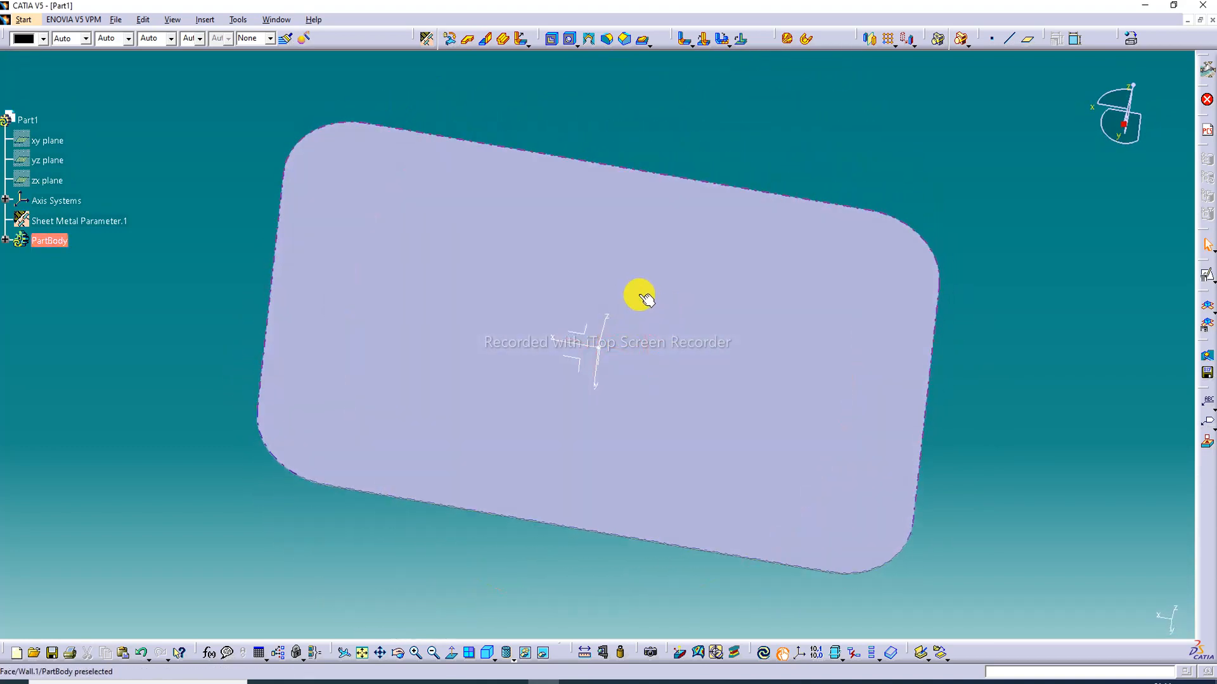
click(588, 350)
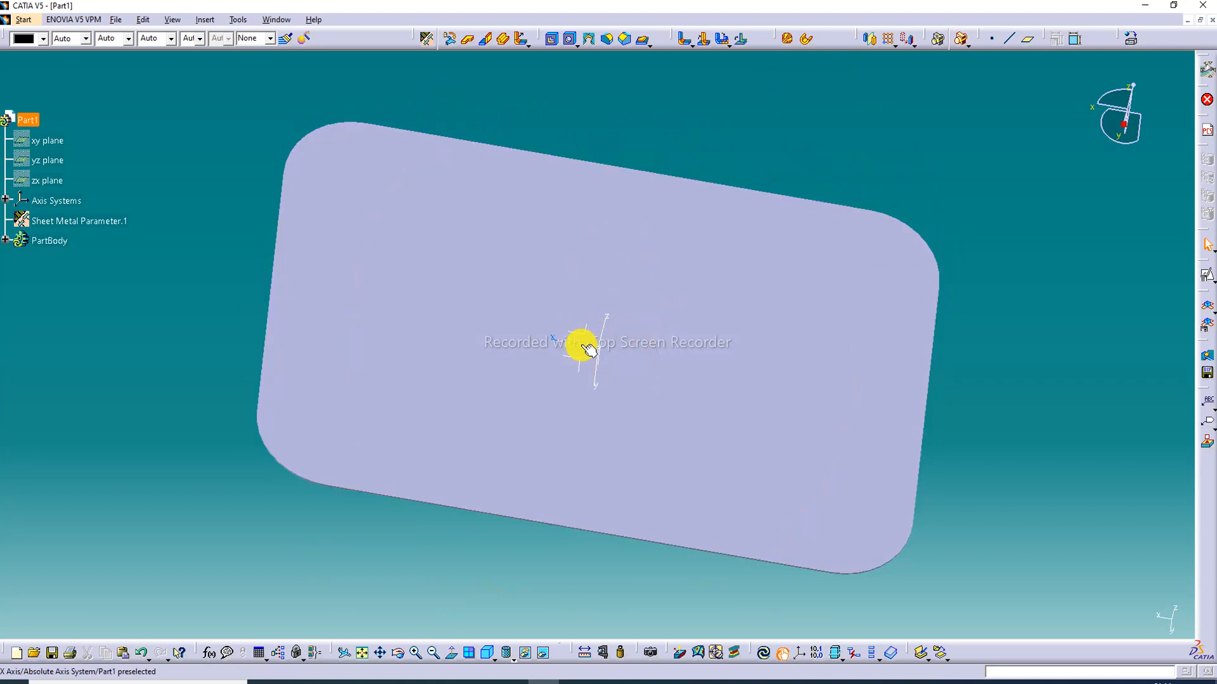
right_click(588, 349)
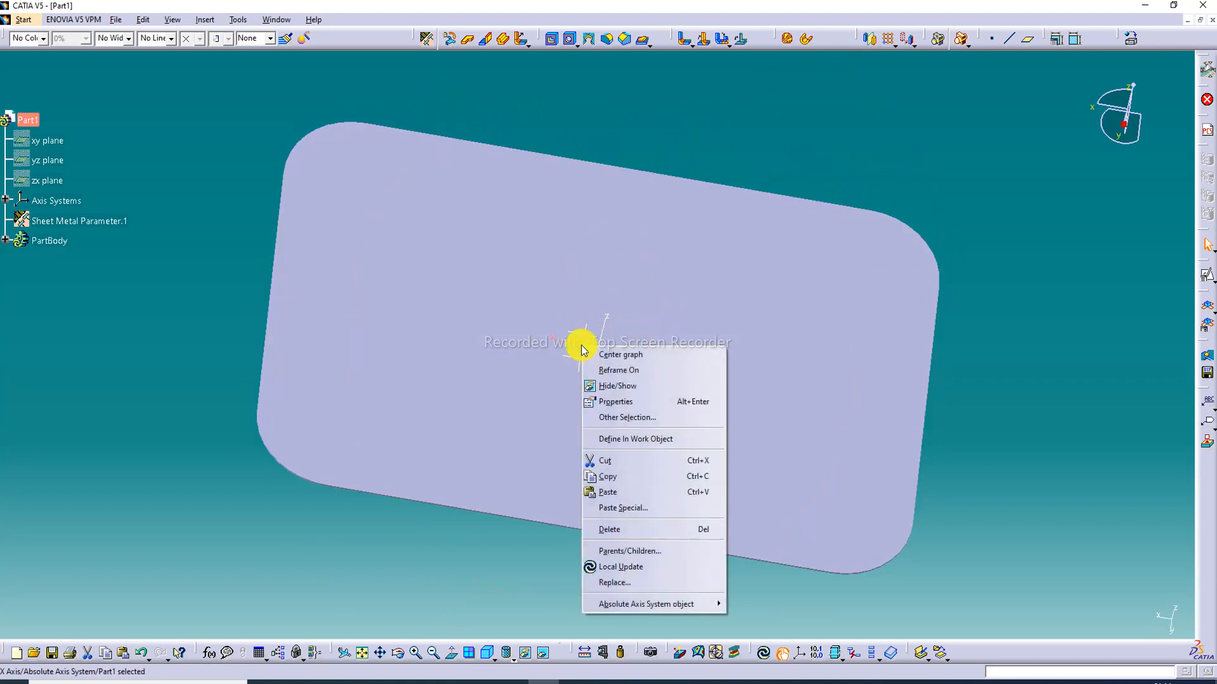
click(615, 387)
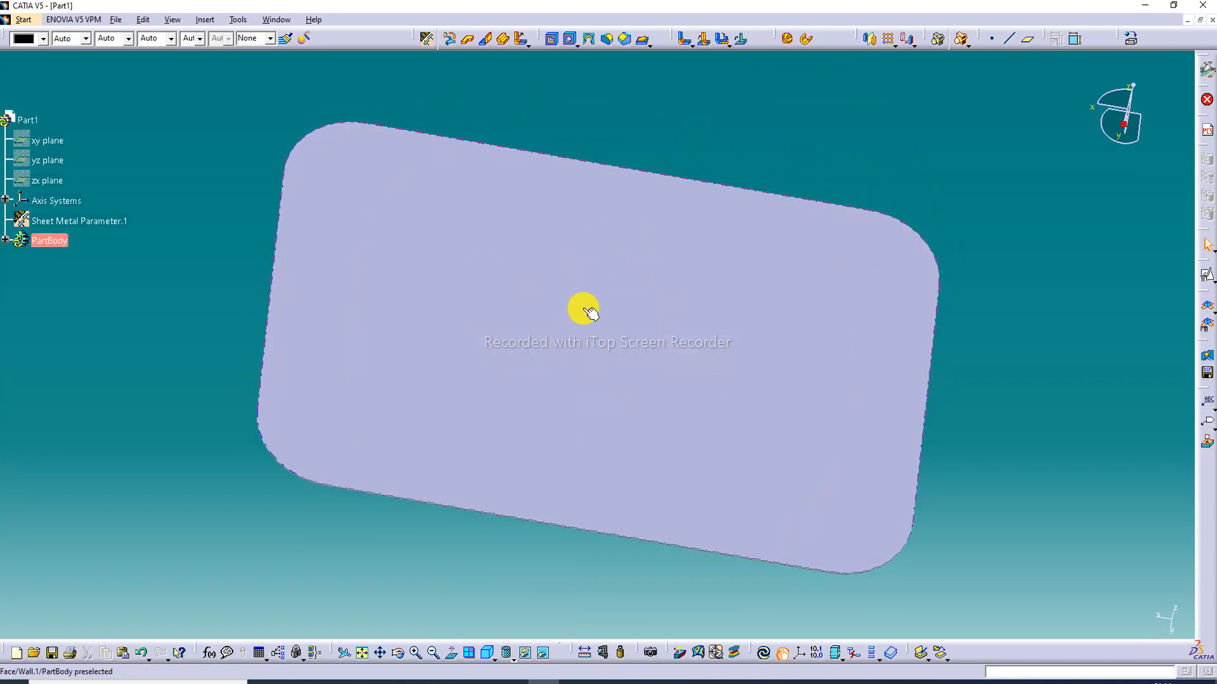
Step: Open a positioned sketch on the wall's large top face with implicit origin and orientation
click(673, 268)
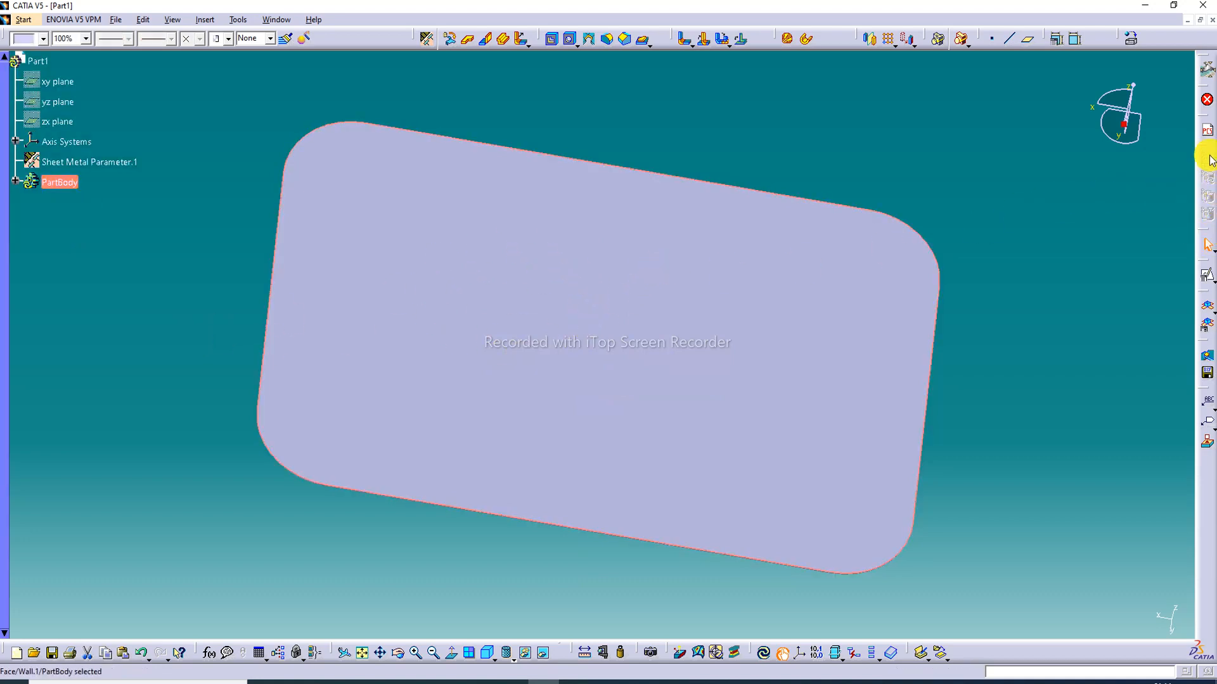
click(1208, 276)
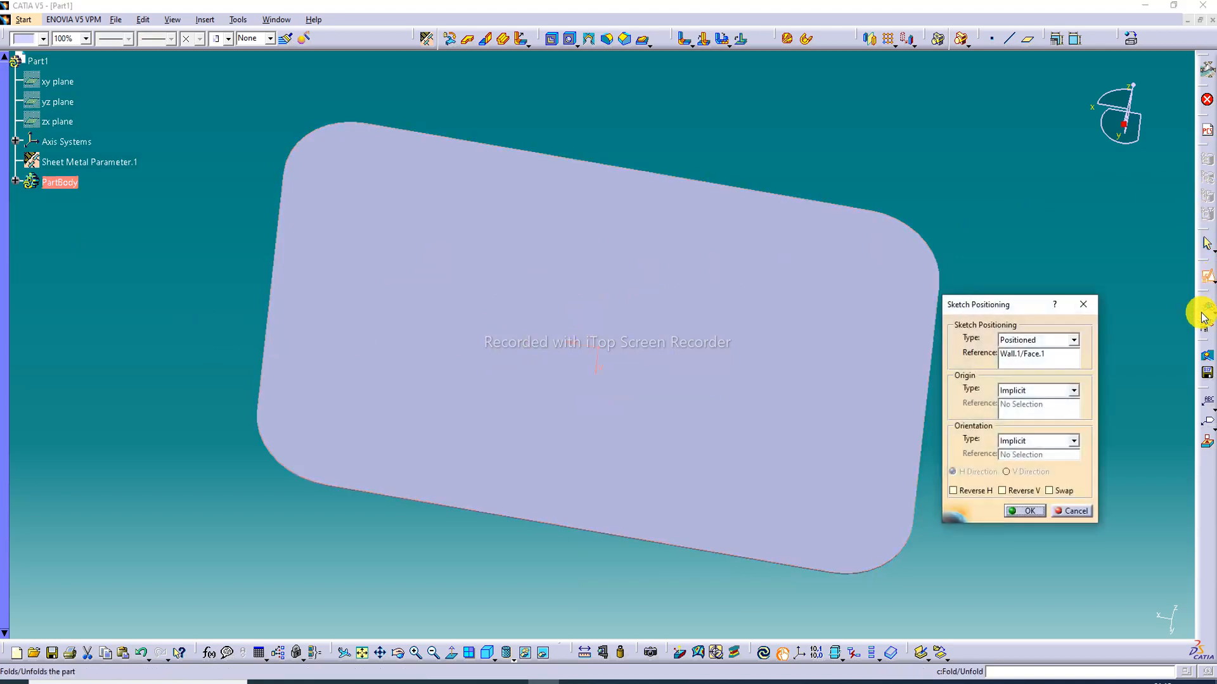
click(1084, 305)
click(1212, 281)
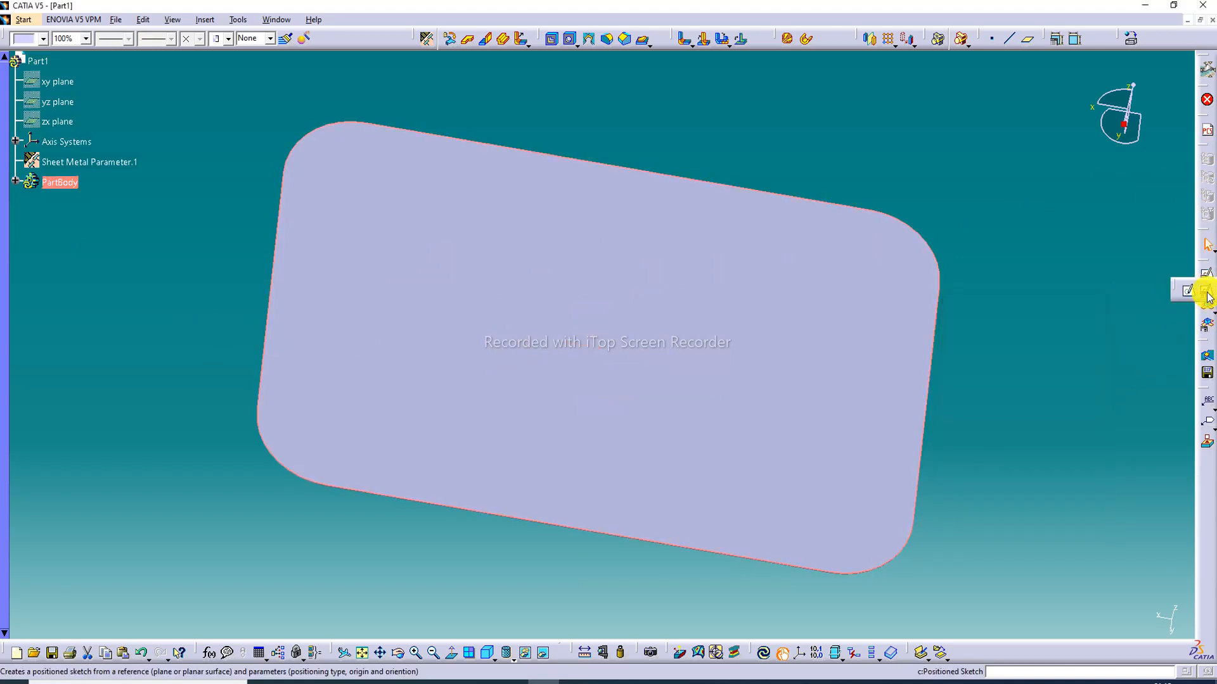
click(1208, 294)
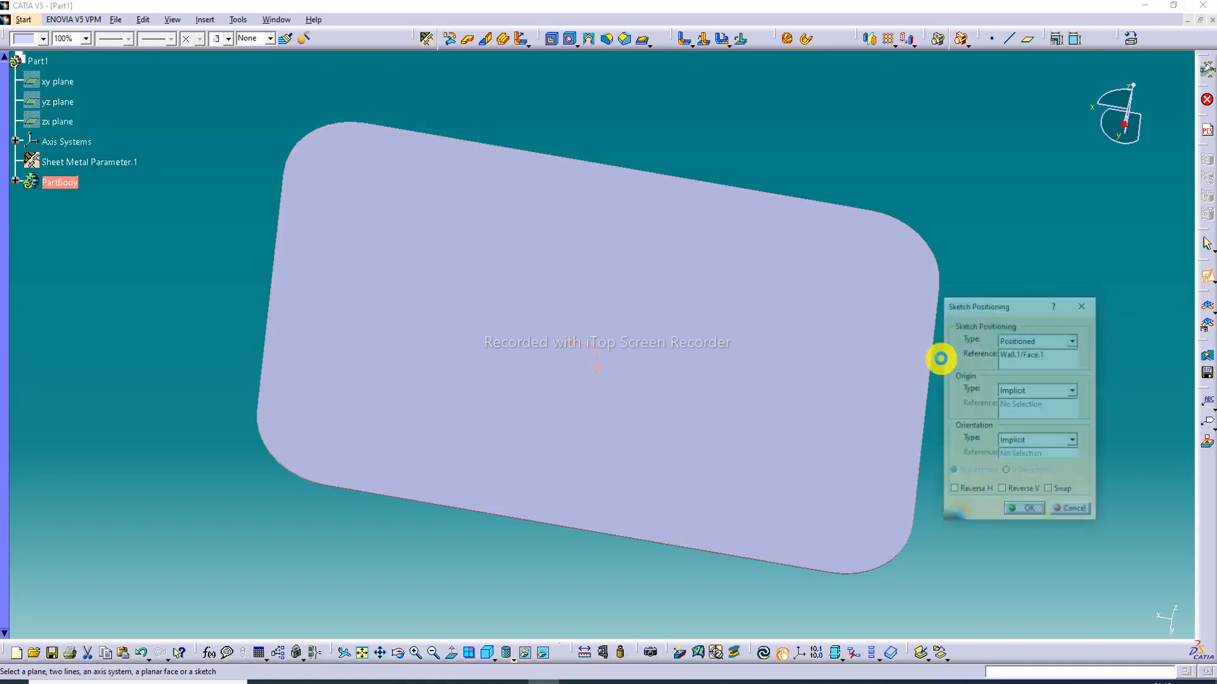
click(1025, 511)
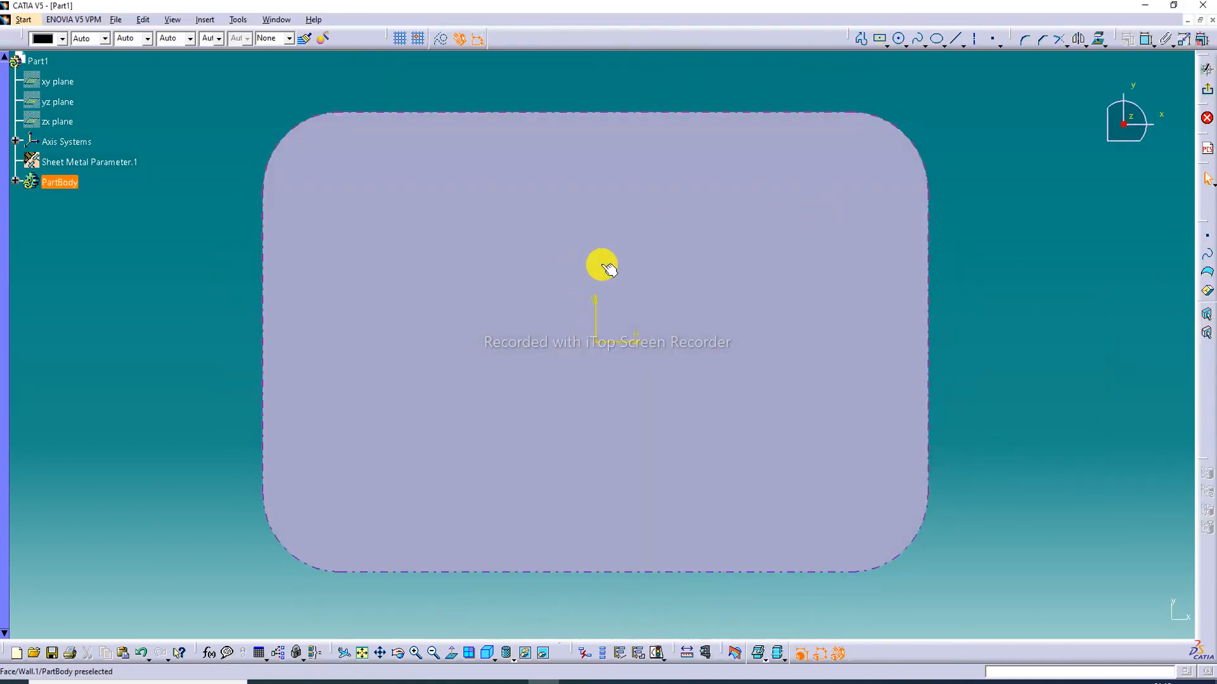
Step: Offset the wall face's outline inward by about 10.6 mm
click(1090, 47)
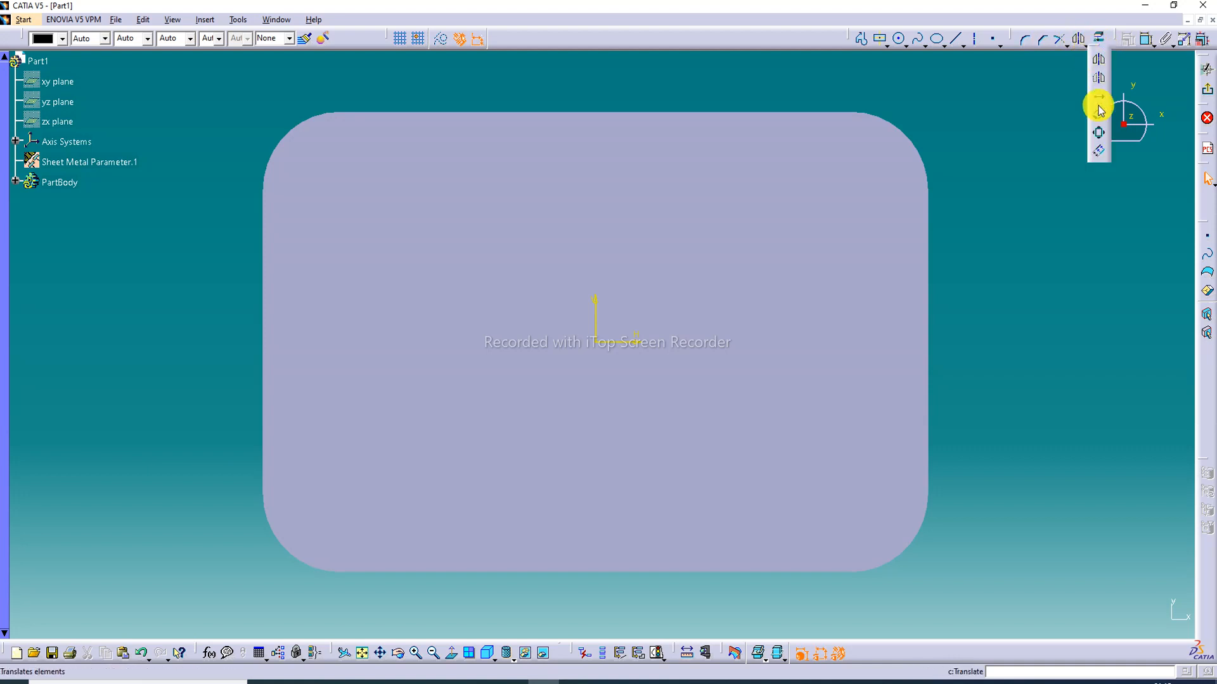
click(1099, 152)
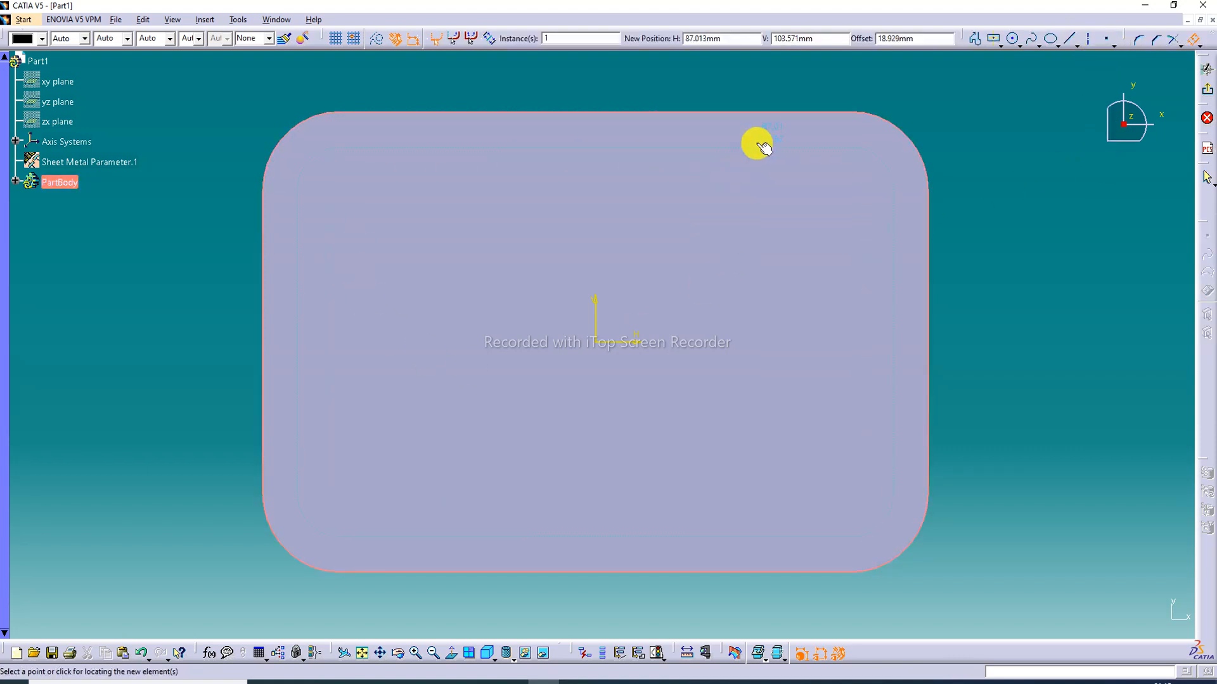
click(777, 131)
click(972, 133)
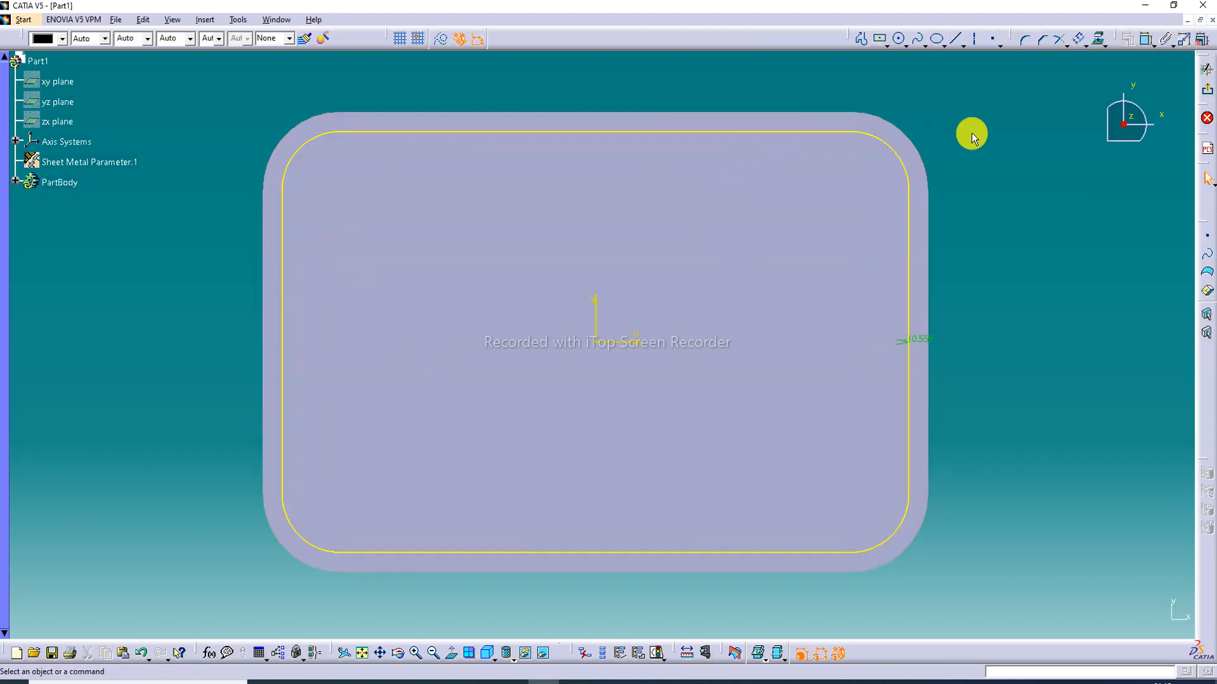
Step: Set the inner outline's offset to -10.2 mm and exit the sketch
double_click(921, 340)
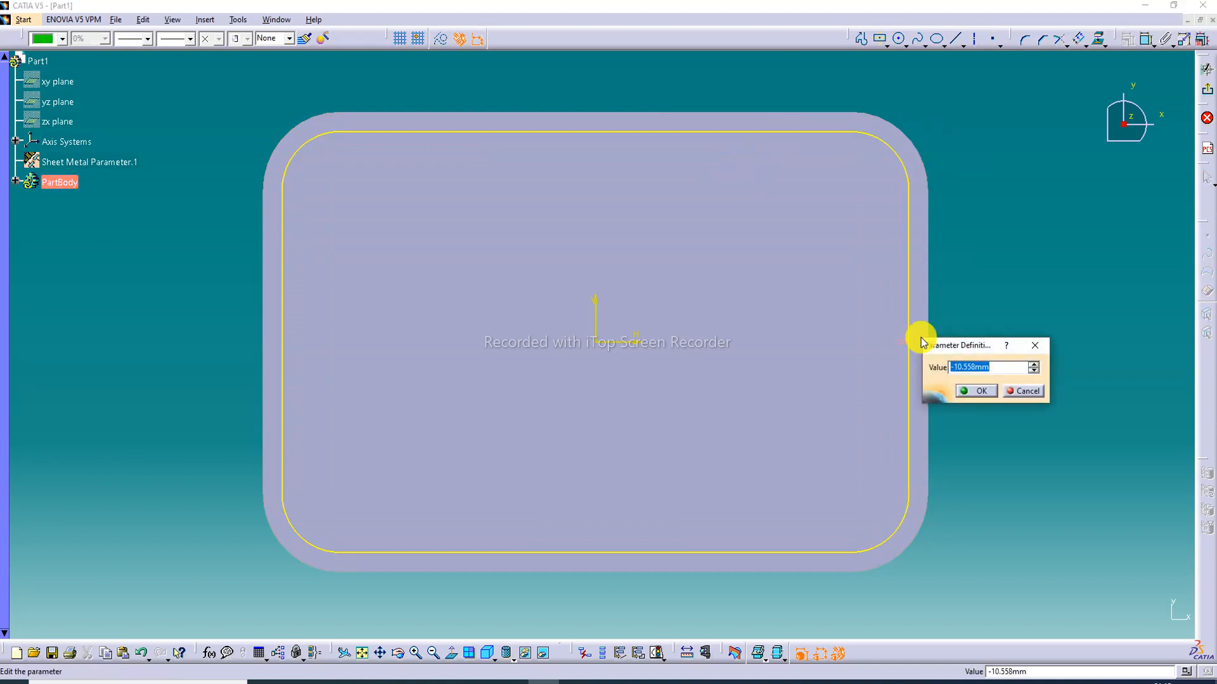
text(-10.2)
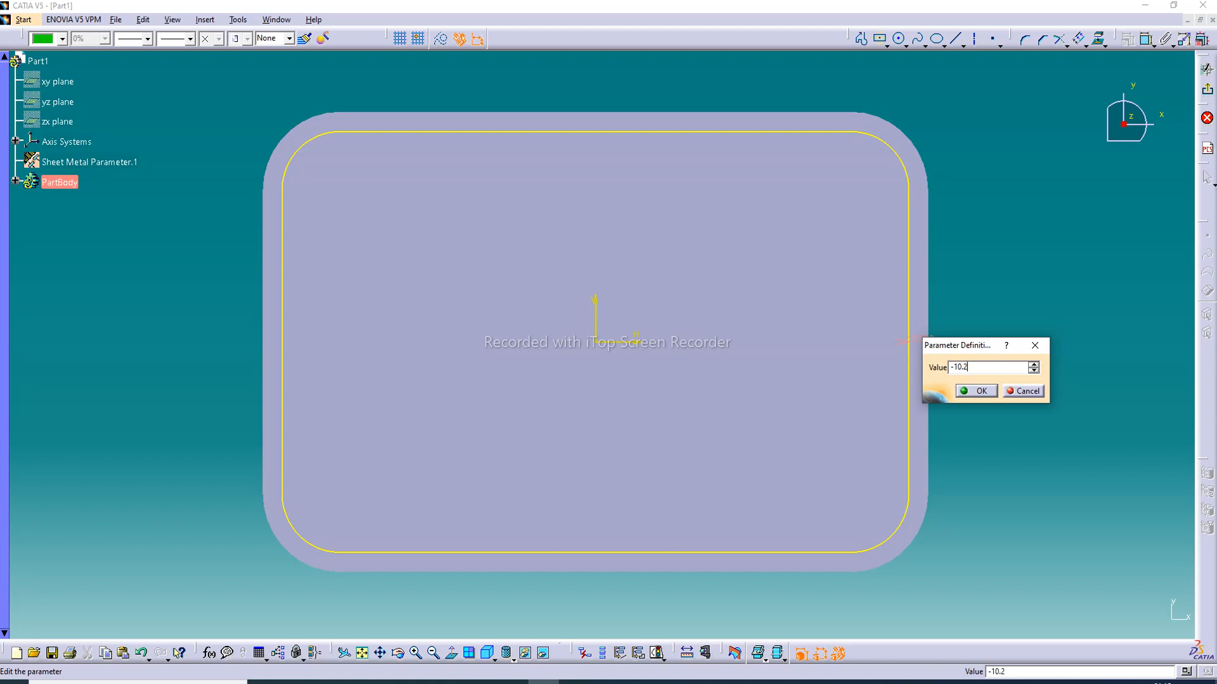
key(Return)
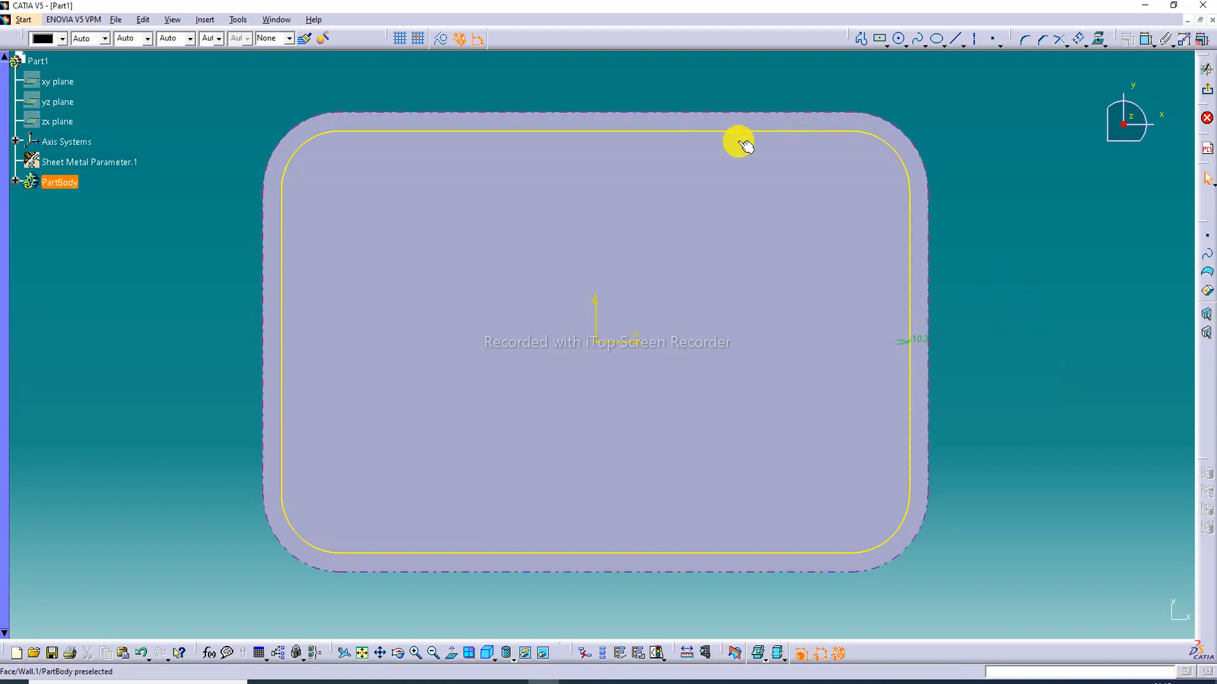
click(1210, 95)
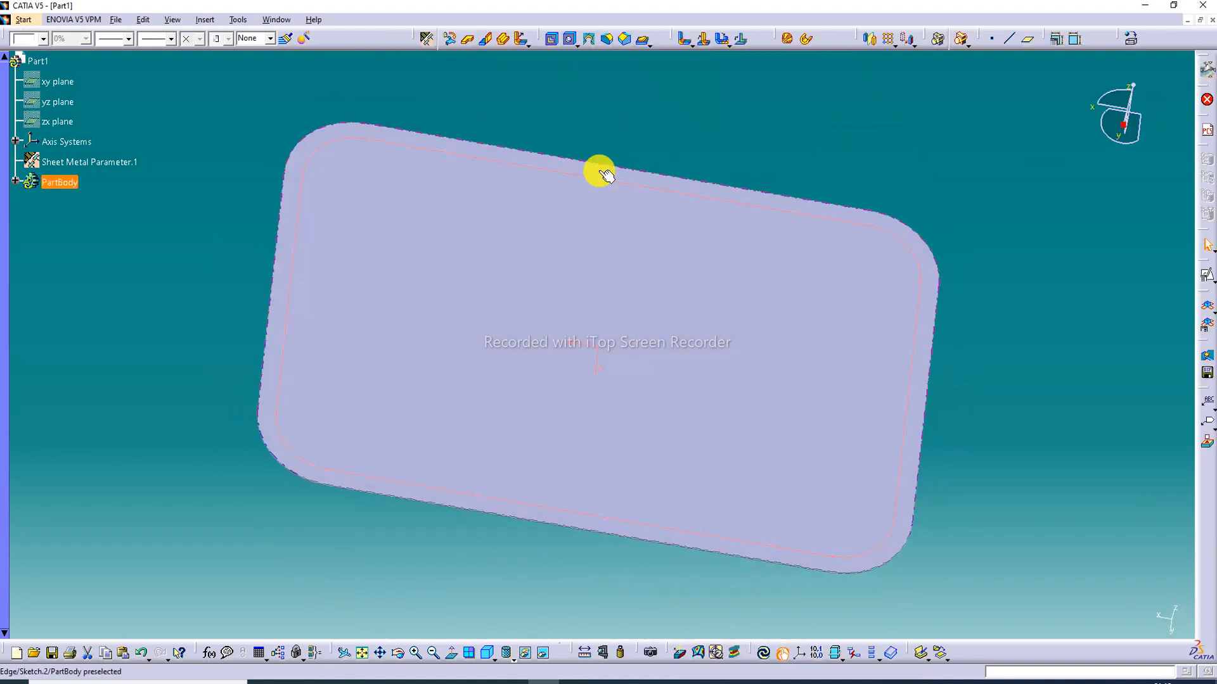
Step: Start a Surface Stamp on the plate from the inset outline sketch and set its height to 6.4 mm
click(649, 42)
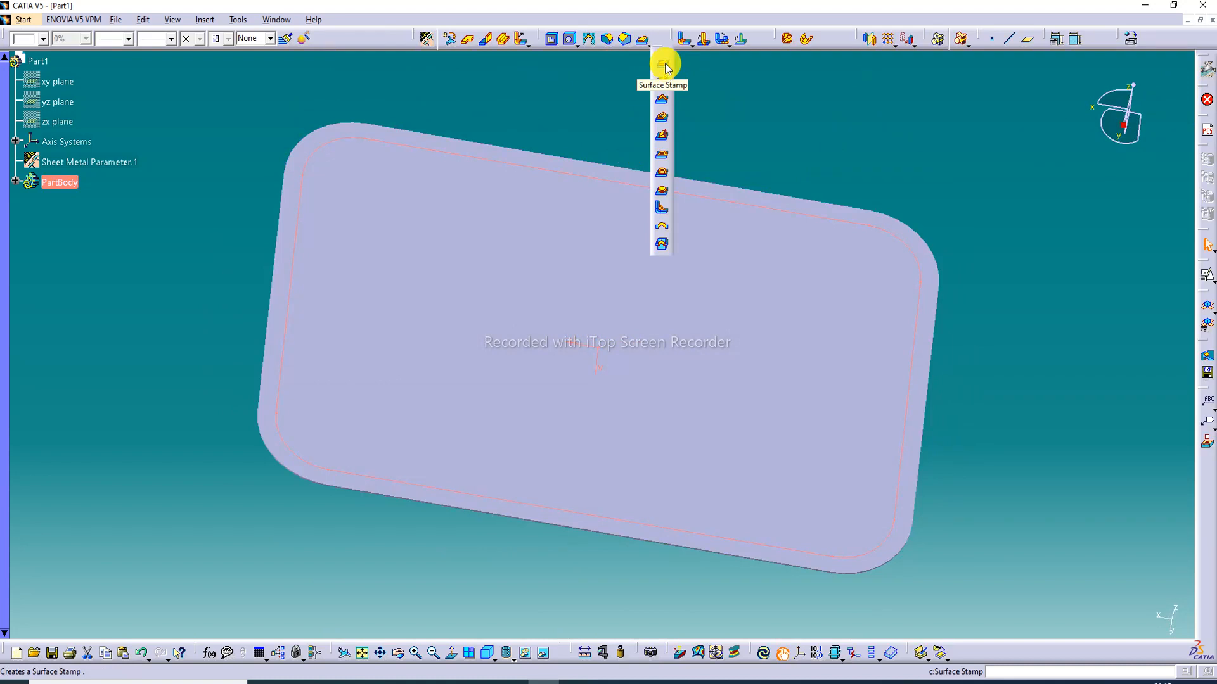
click(662, 63)
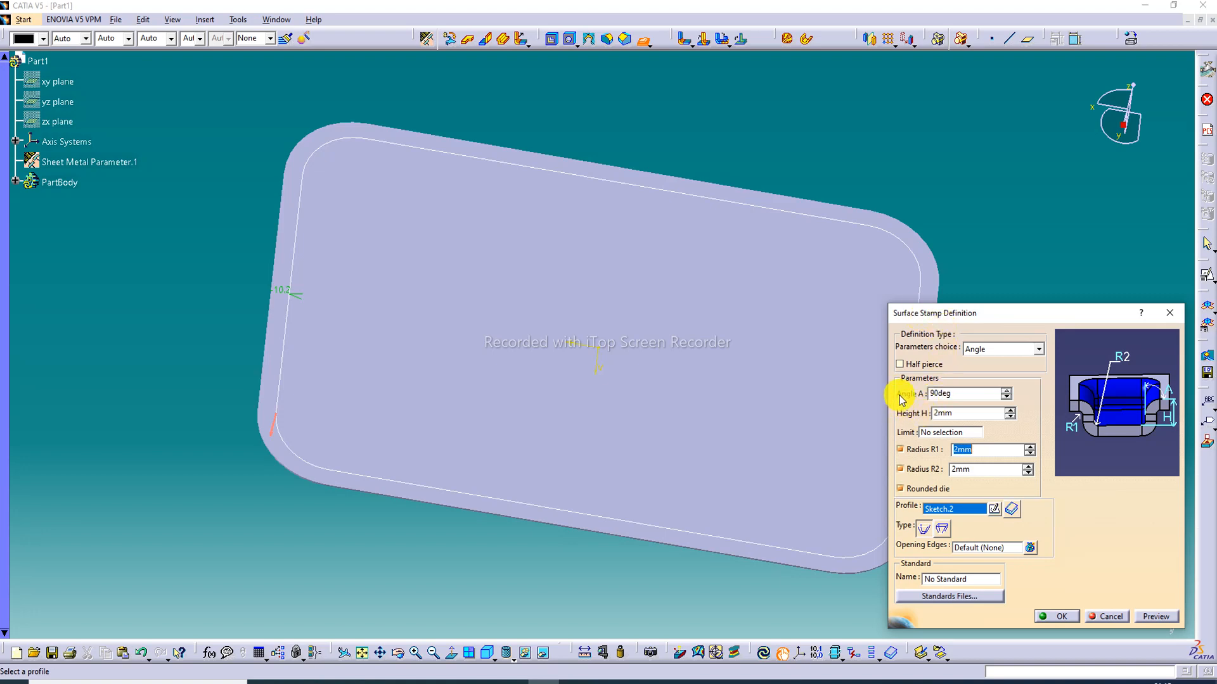
double_click(962, 415)
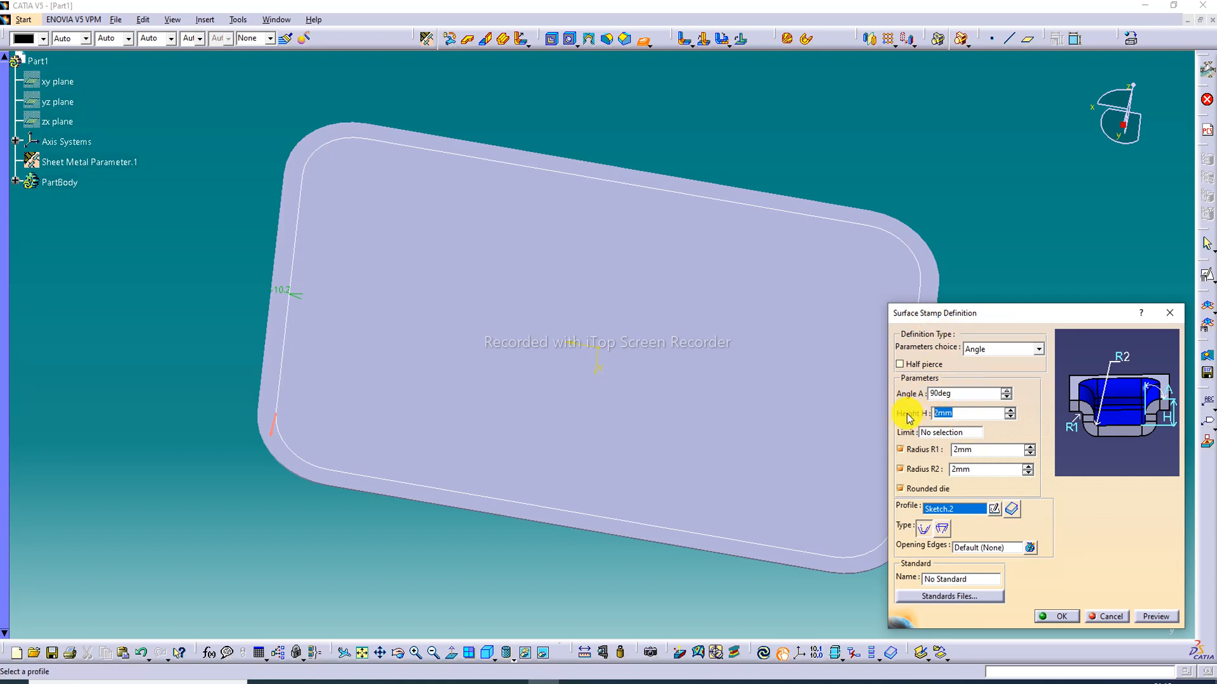
text(6.4)
Step: Set the stamp's radius R1 to 3.2 mm and radius R2 to 3.1 mm, then preview and create the stamp
click(972, 446)
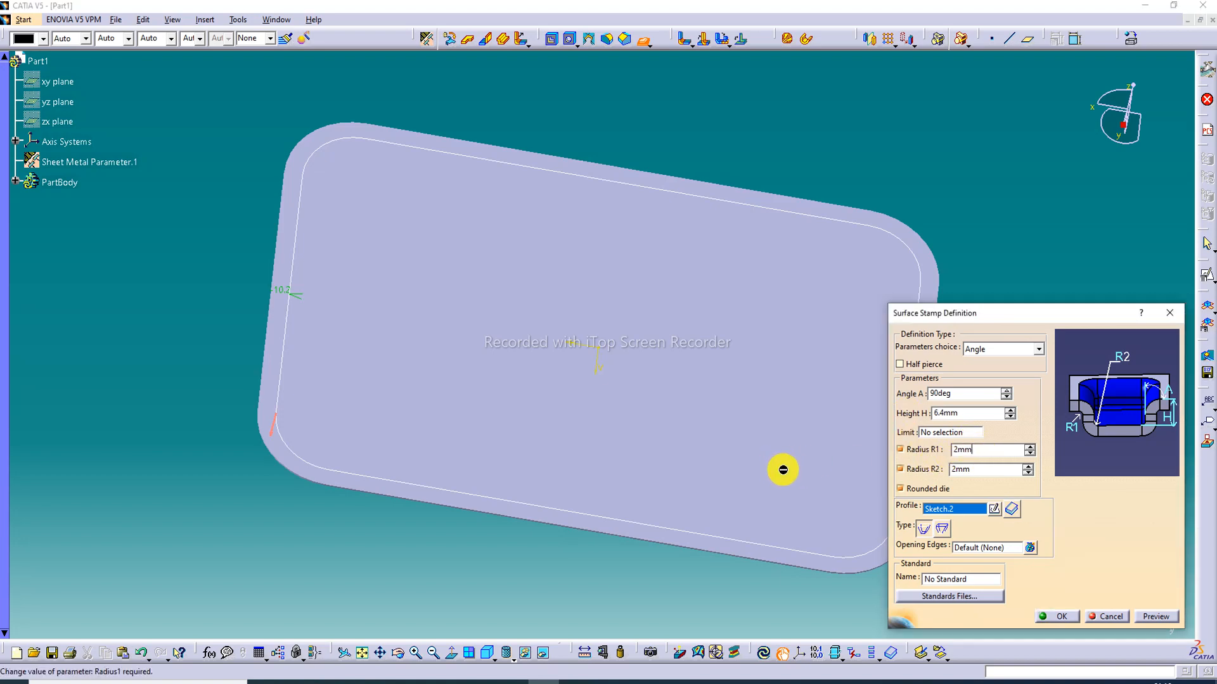
middle_drag(783, 466, 716, 380)
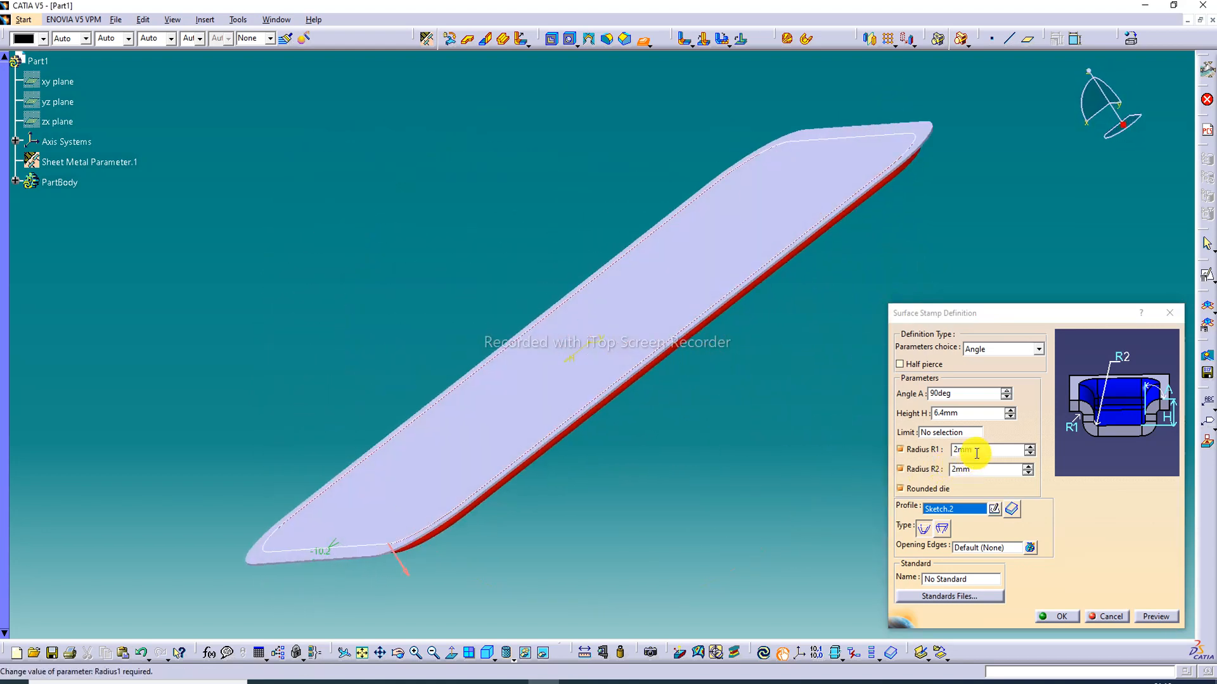
drag(977, 451, 928, 456)
text(3)
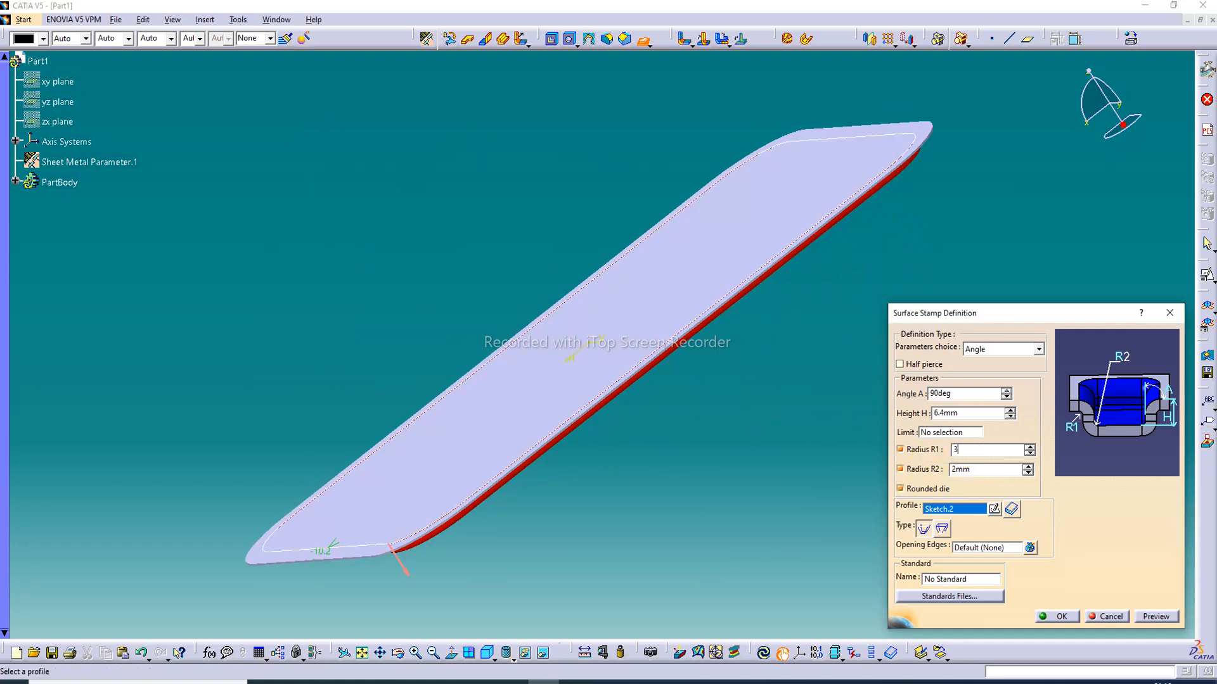
text(.2)
drag(976, 469, 947, 469)
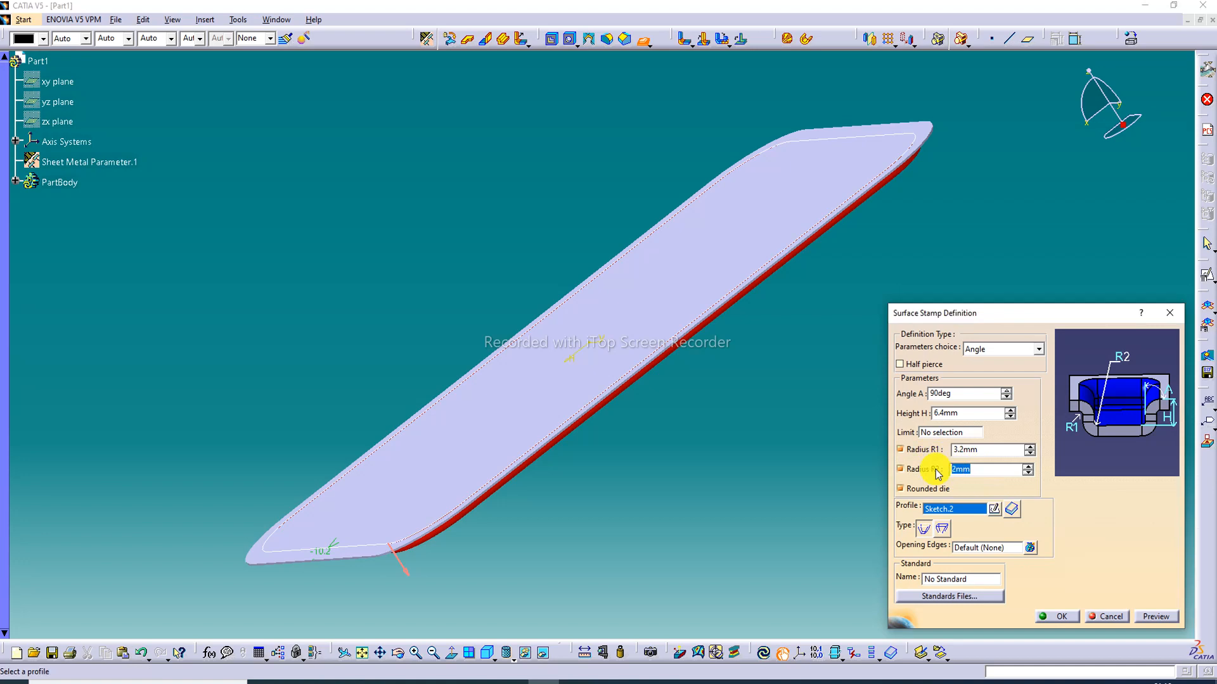
text(3.1)
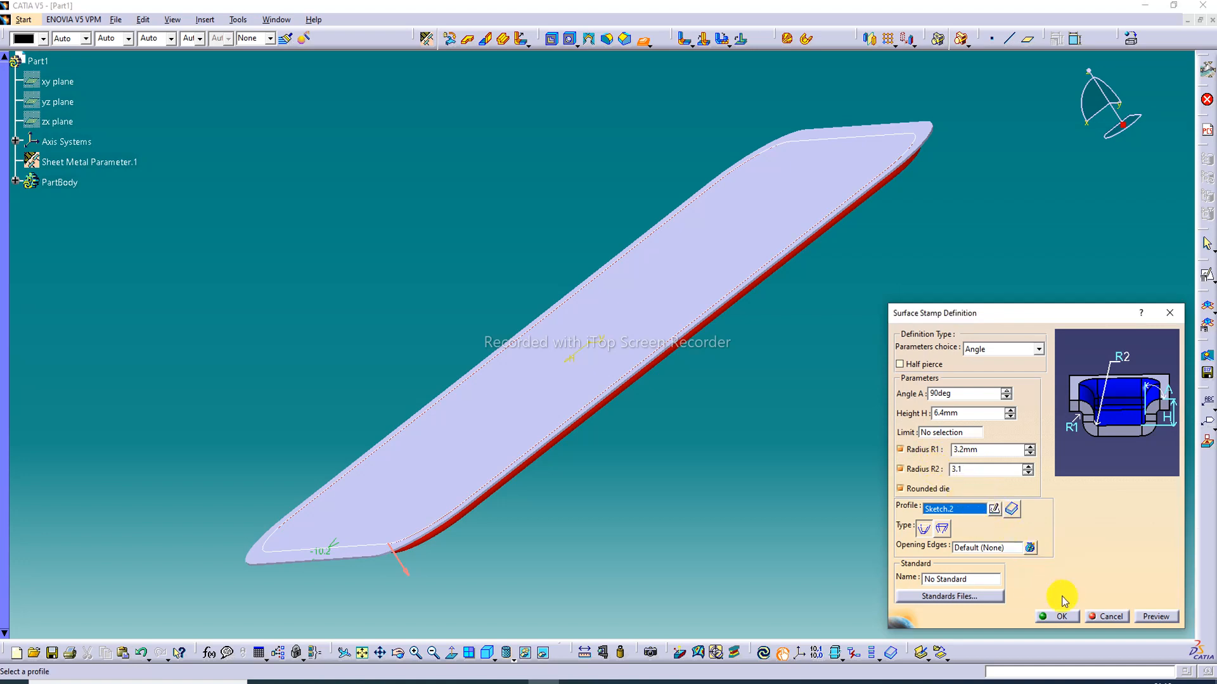
click(1150, 616)
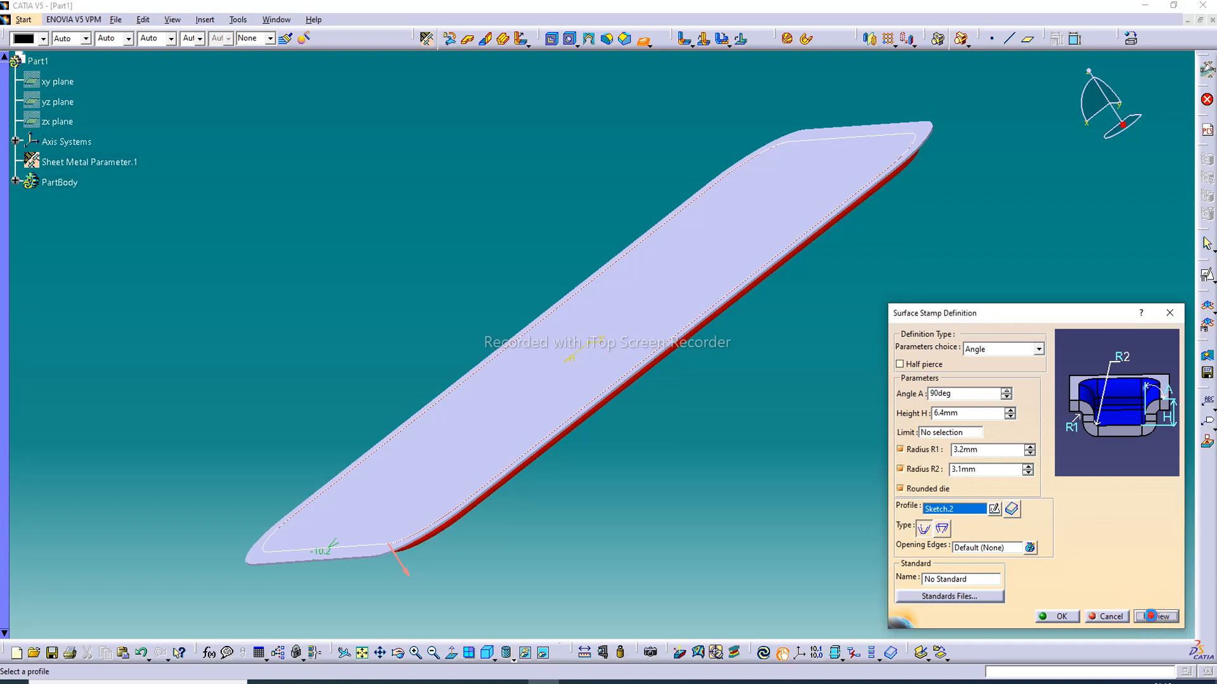
click(1070, 616)
Step: Open a positioned sketch on the stamp's flat recessed floor with implicit origin and orientation
middle_drag(820, 162, 669, 289)
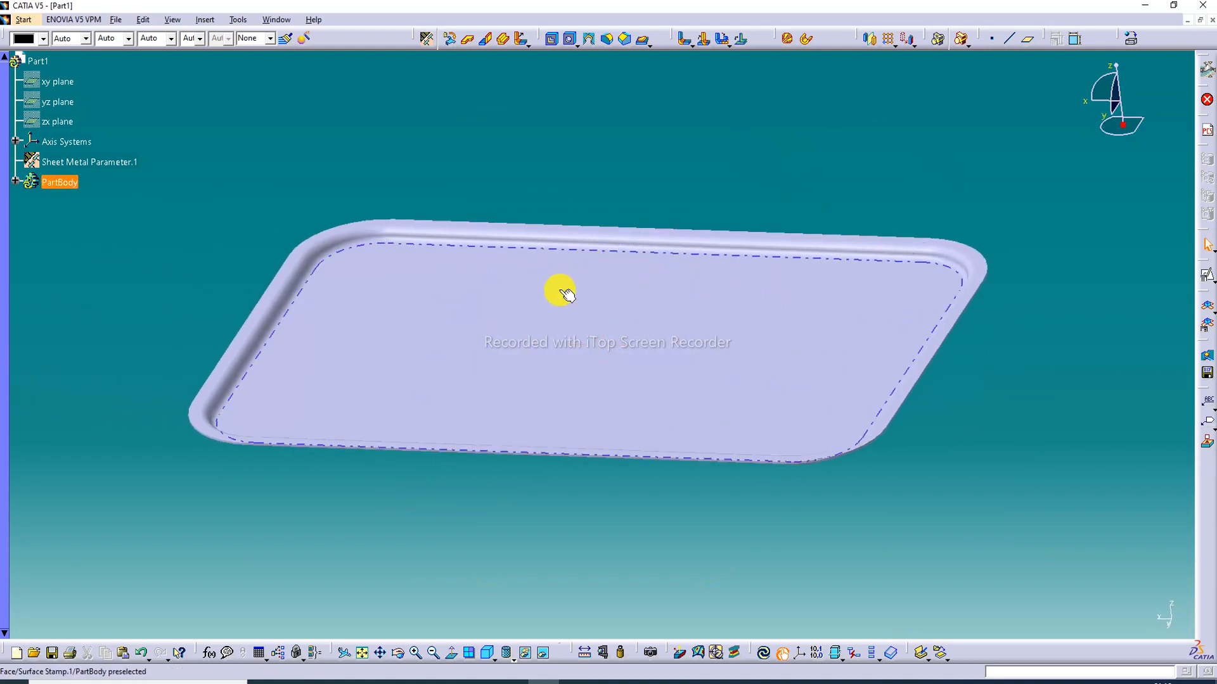
click(546, 338)
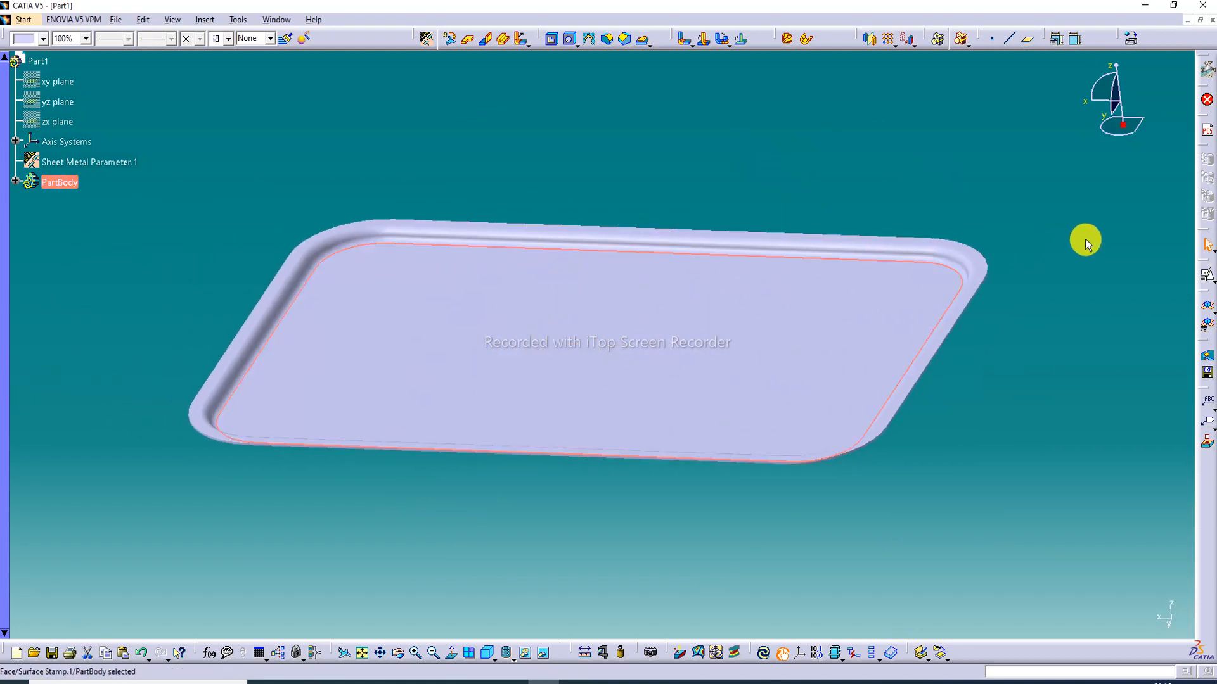
click(1211, 281)
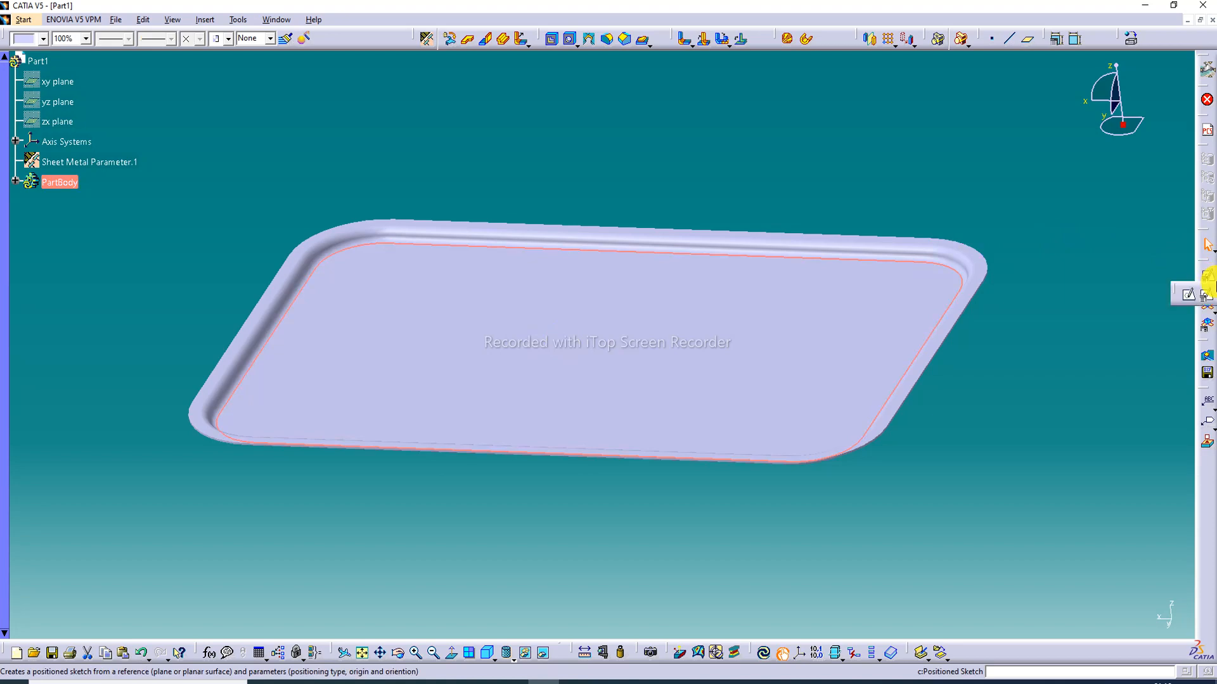
click(1205, 293)
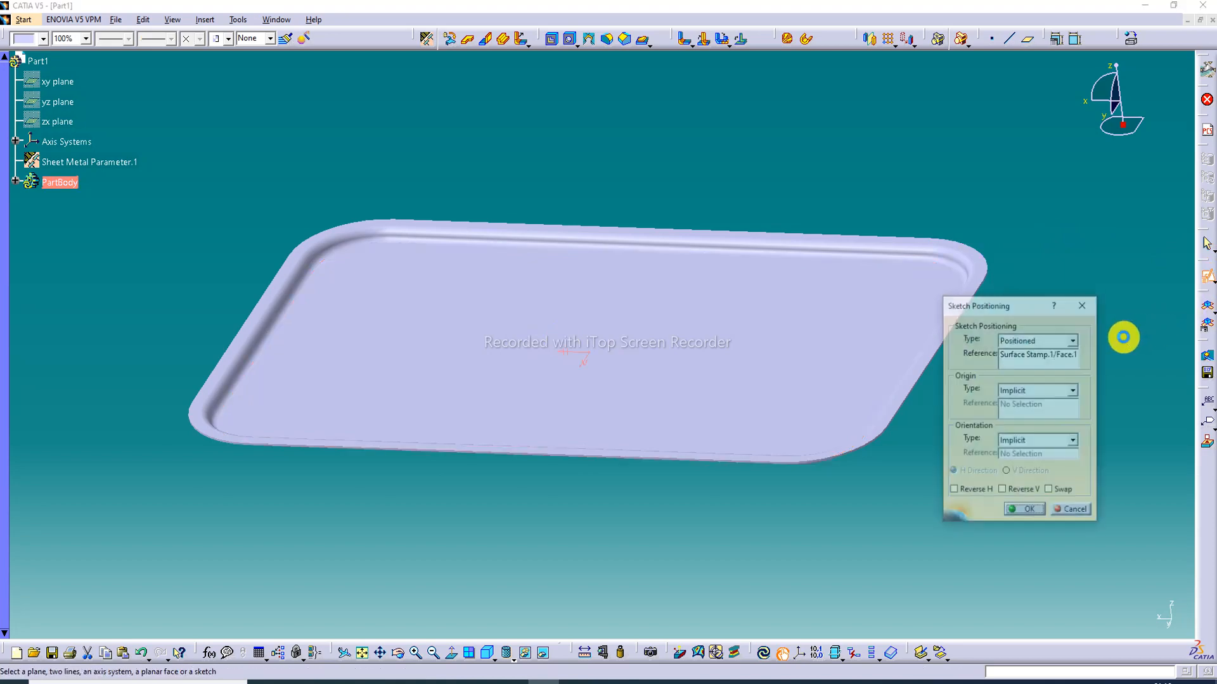
click(1024, 510)
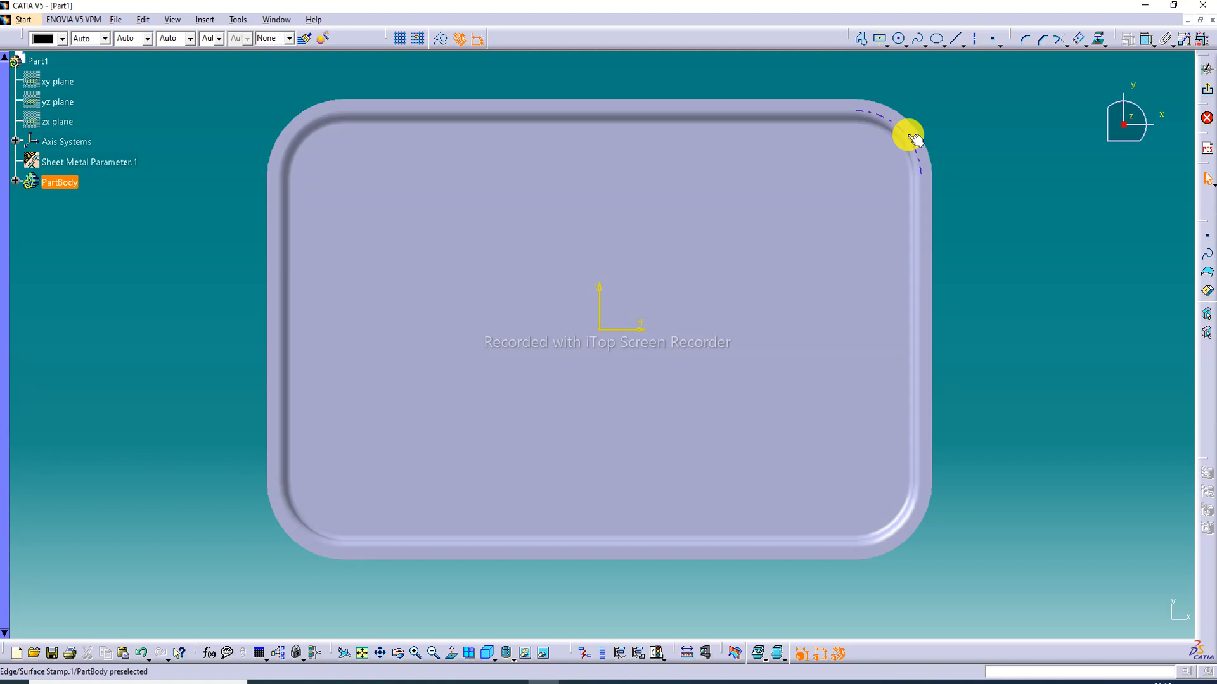
Step: Sketch a large centered rectangle on the left part of the plate floor, with its centre left of the origin
click(880, 40)
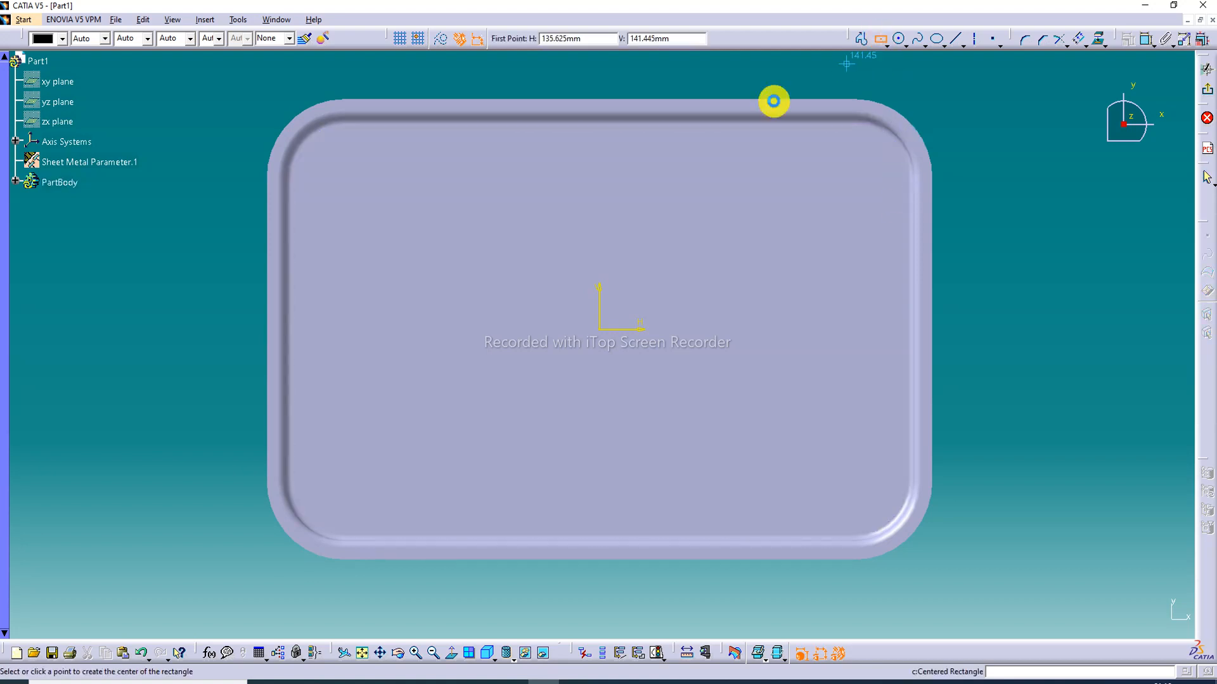
click(499, 326)
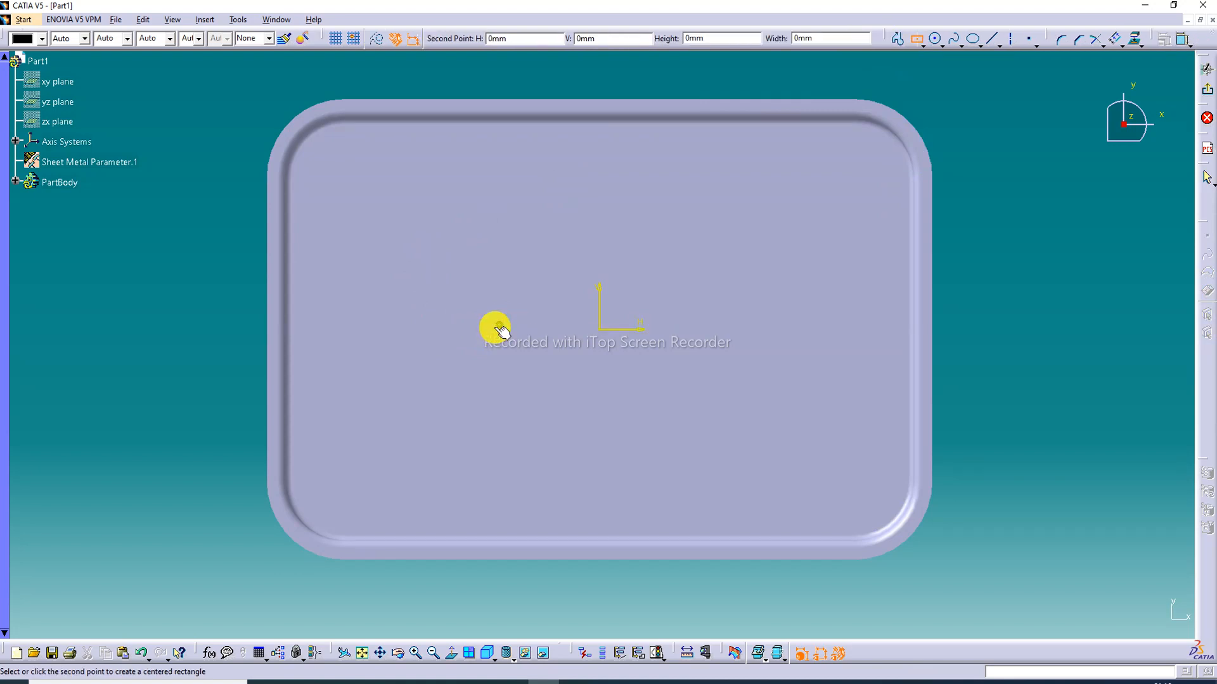
click(332, 158)
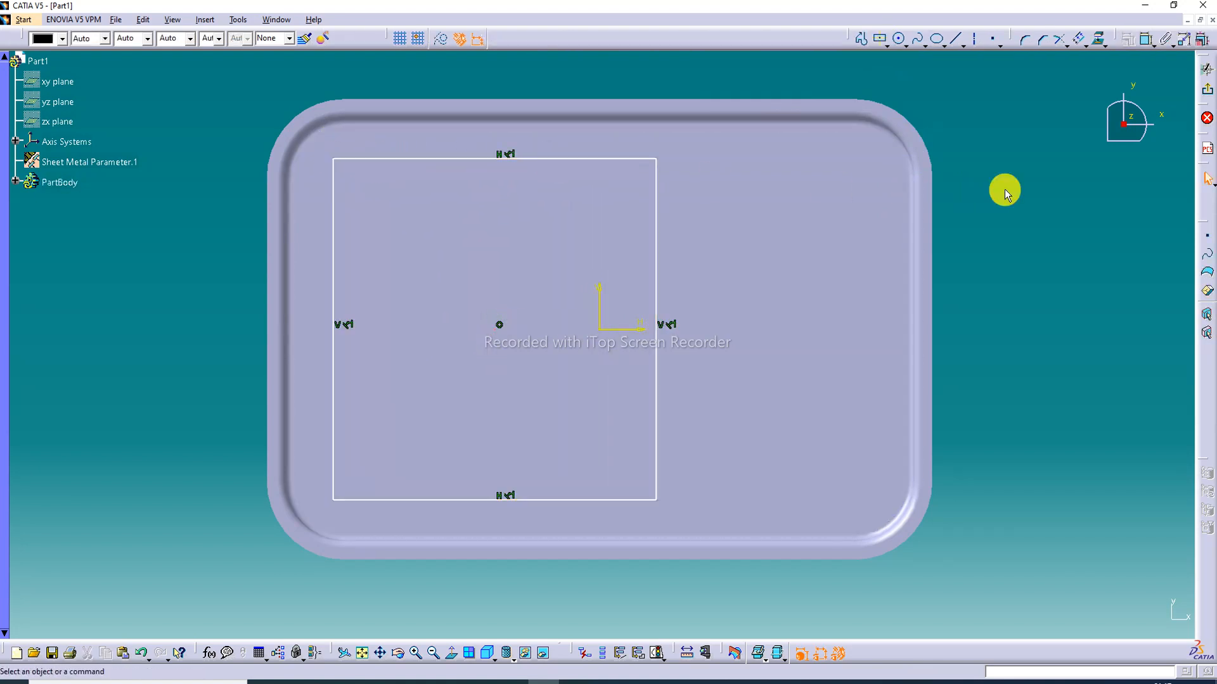
Step: Sketch a circle of about 56 mm radius on the horizontal axis, centred about 108 mm to the right of the origin
click(899, 39)
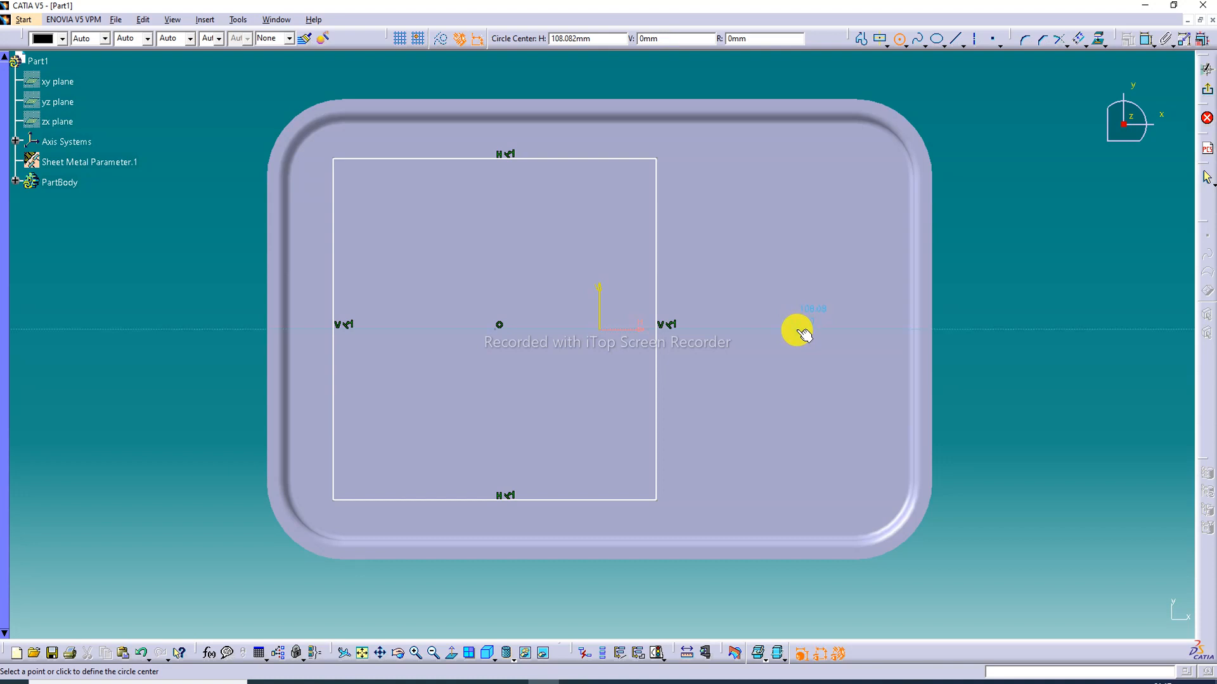
click(799, 331)
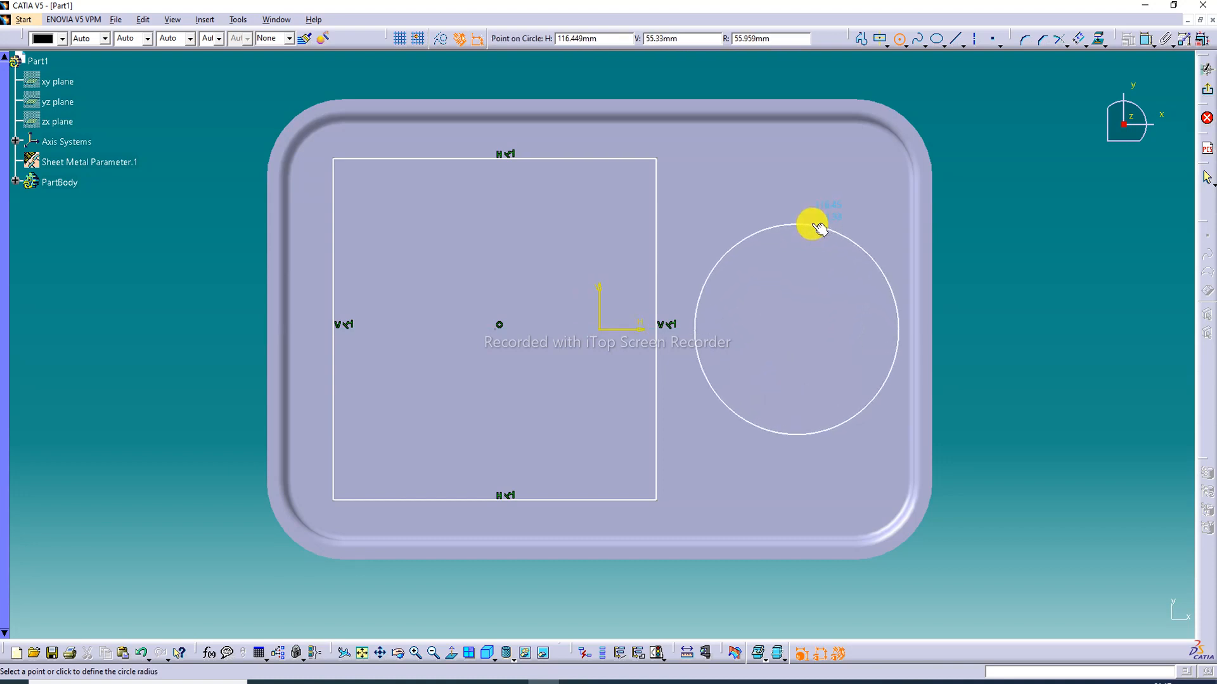
click(819, 228)
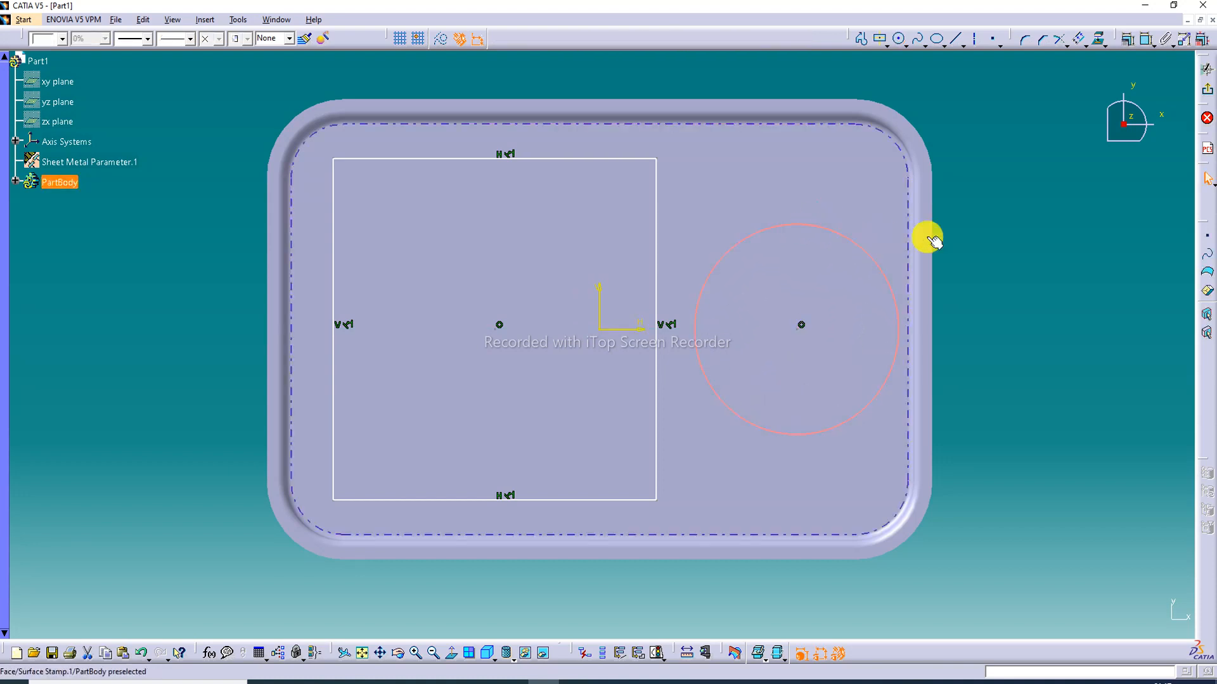
Step: Sketch a horizontal elongated hole of about 13.2 mm radius above the circle
click(920, 42)
click(886, 45)
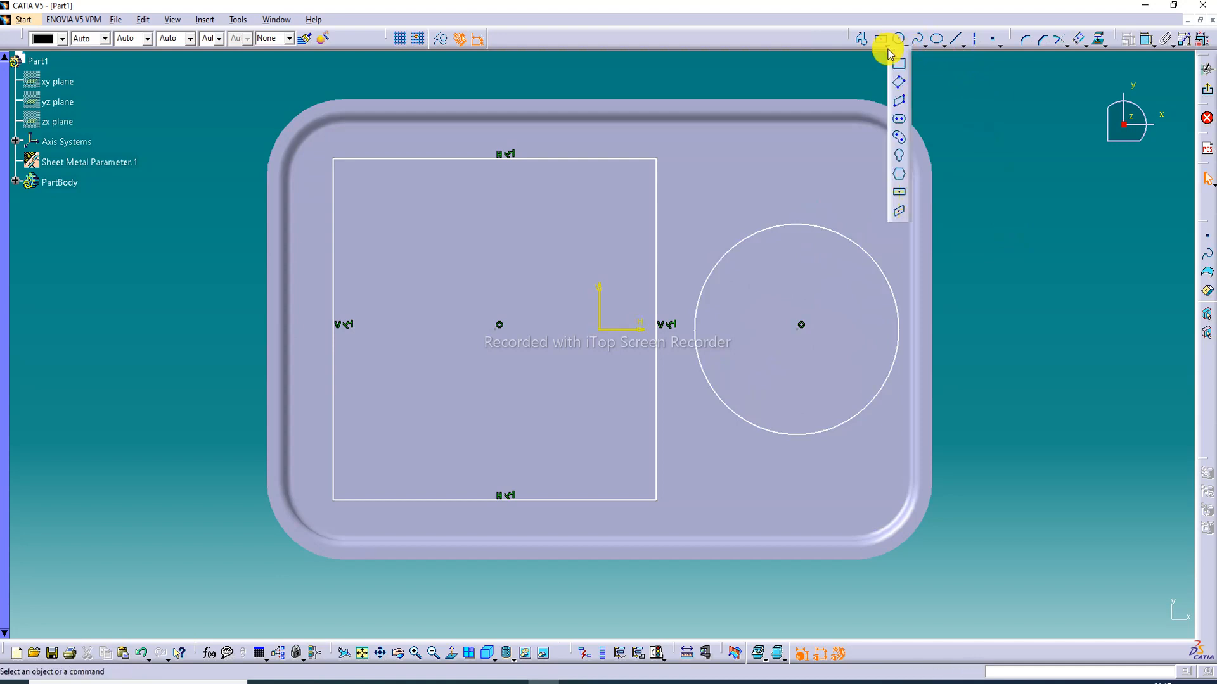
click(900, 121)
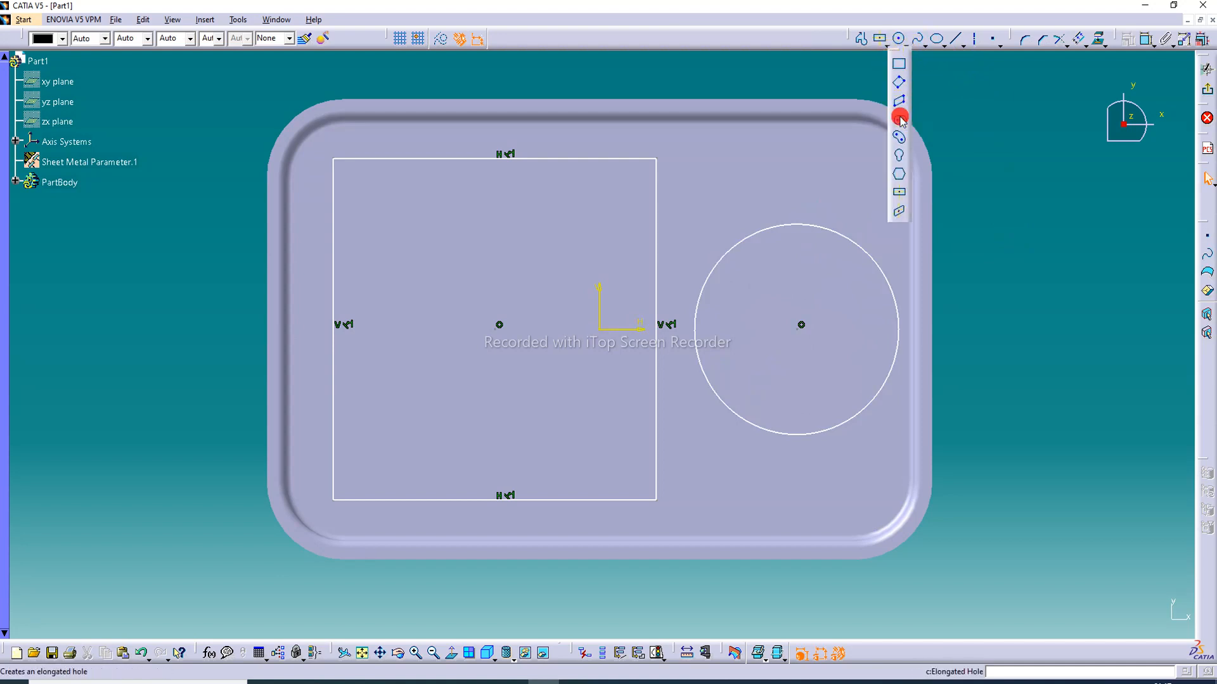
click(754, 169)
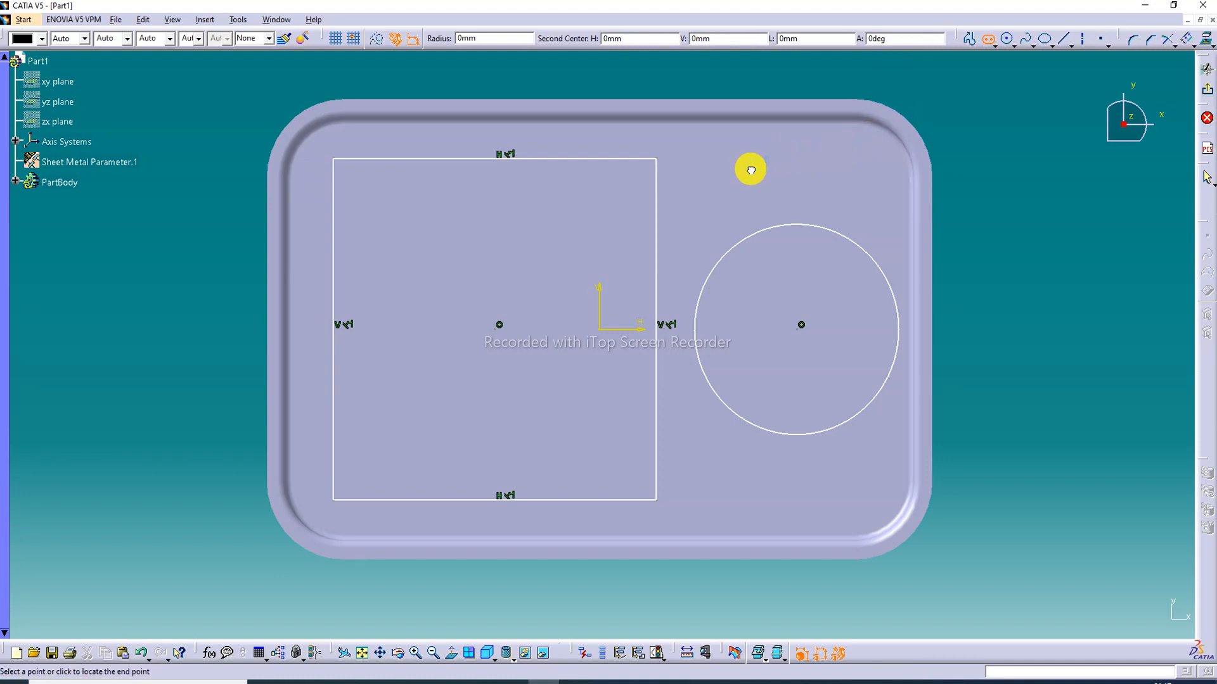
click(866, 169)
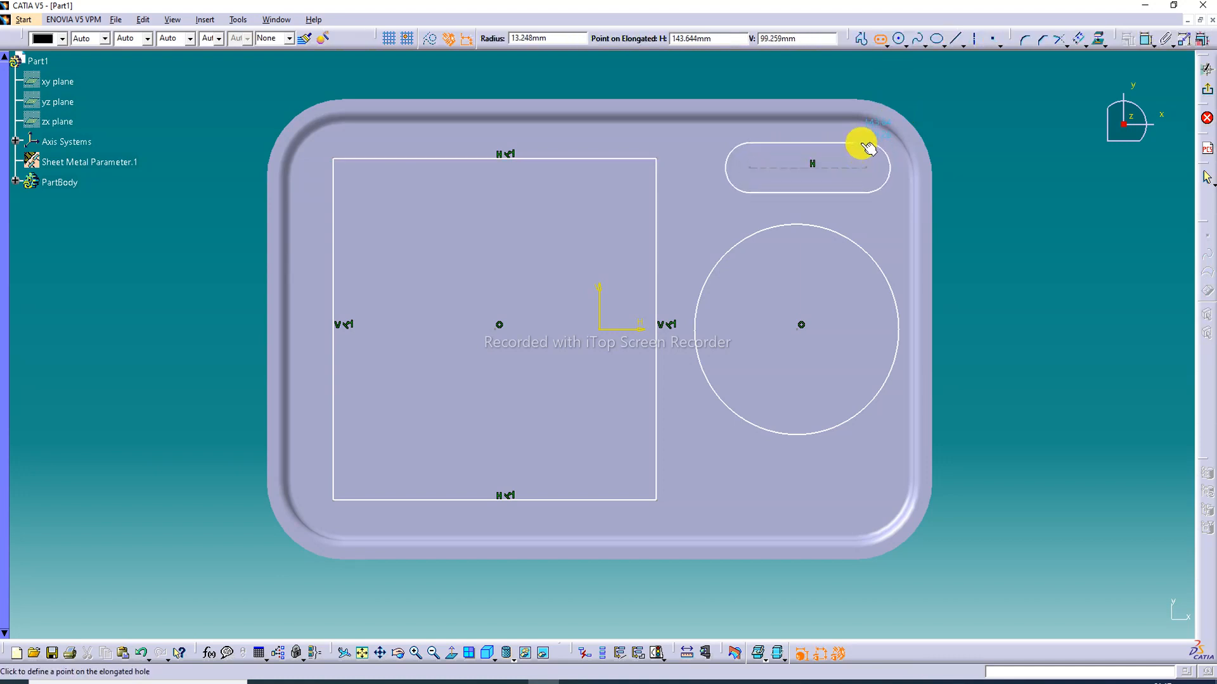
click(867, 147)
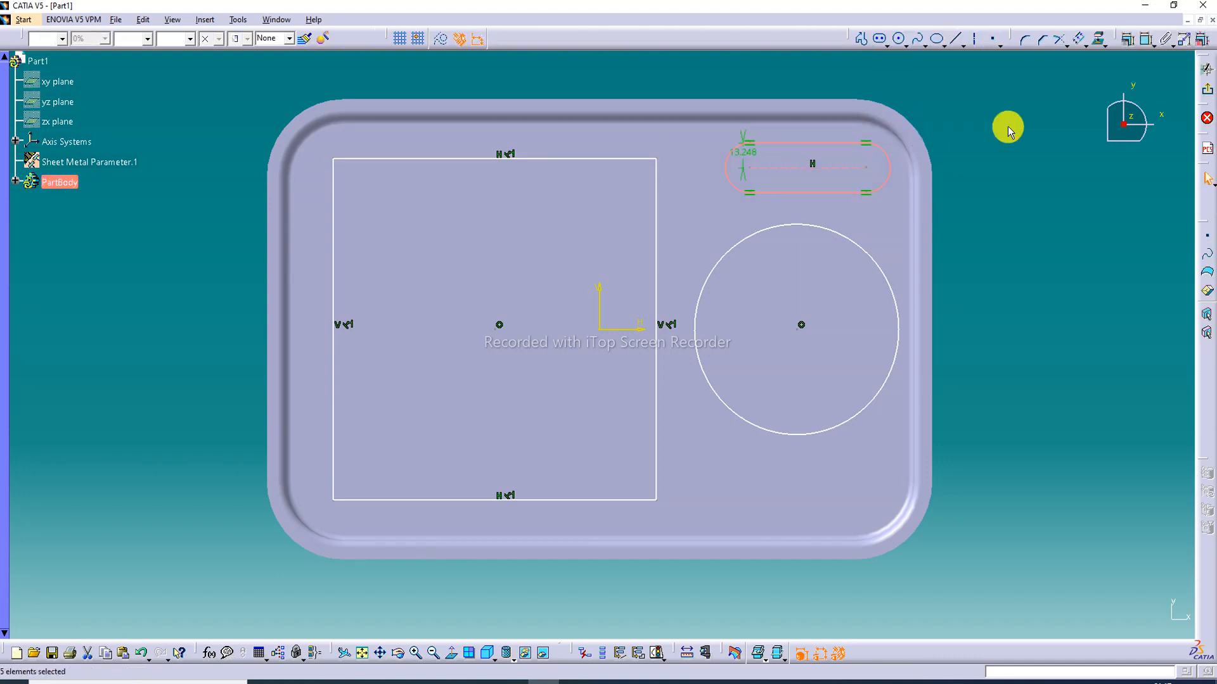
Step: Sketch a second horizontal elongated hole of about 15.3 mm radius below the circle
click(880, 39)
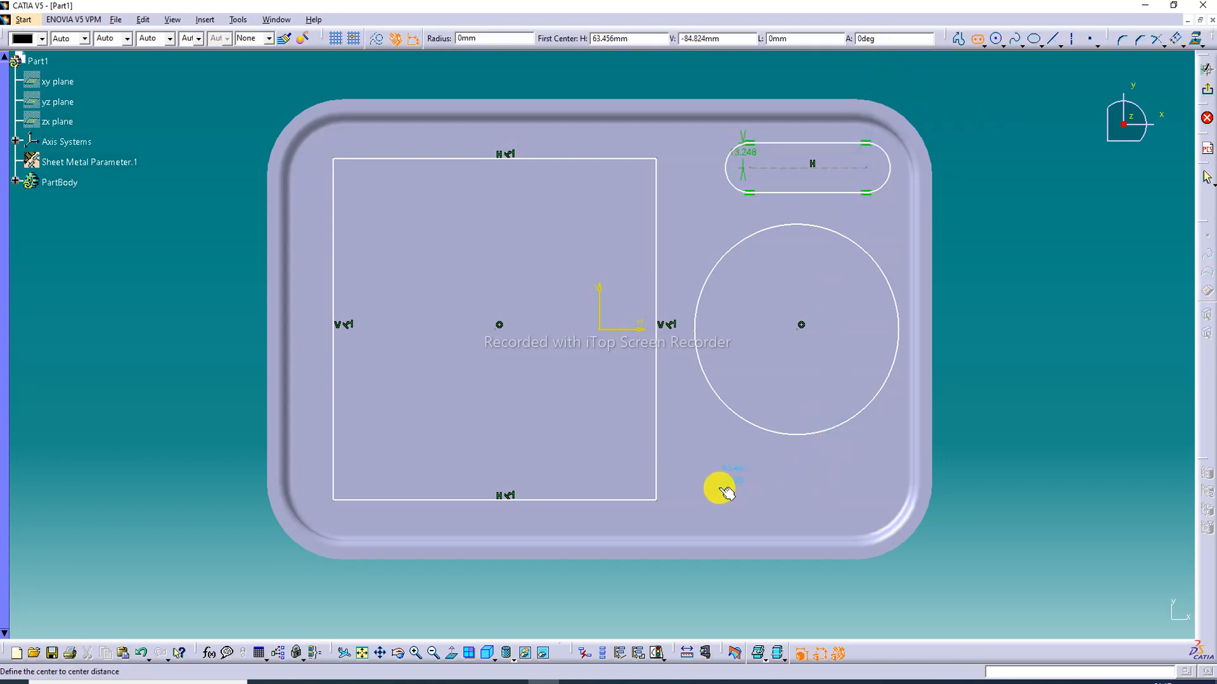
click(734, 487)
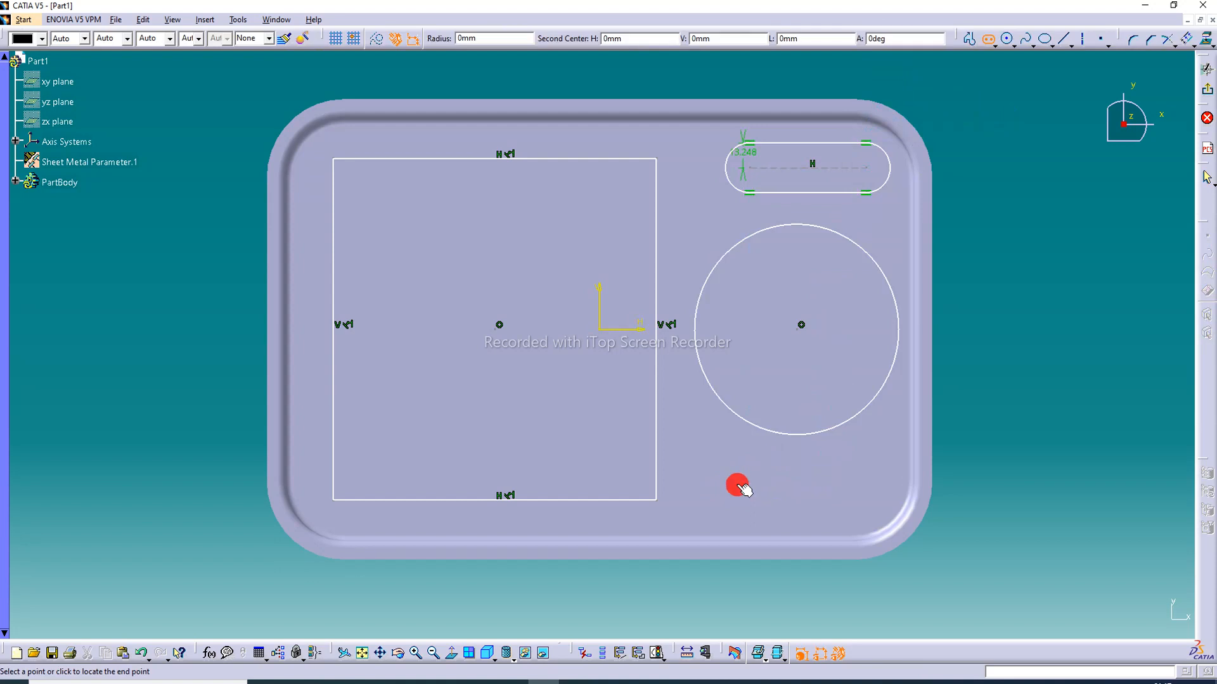
click(859, 485)
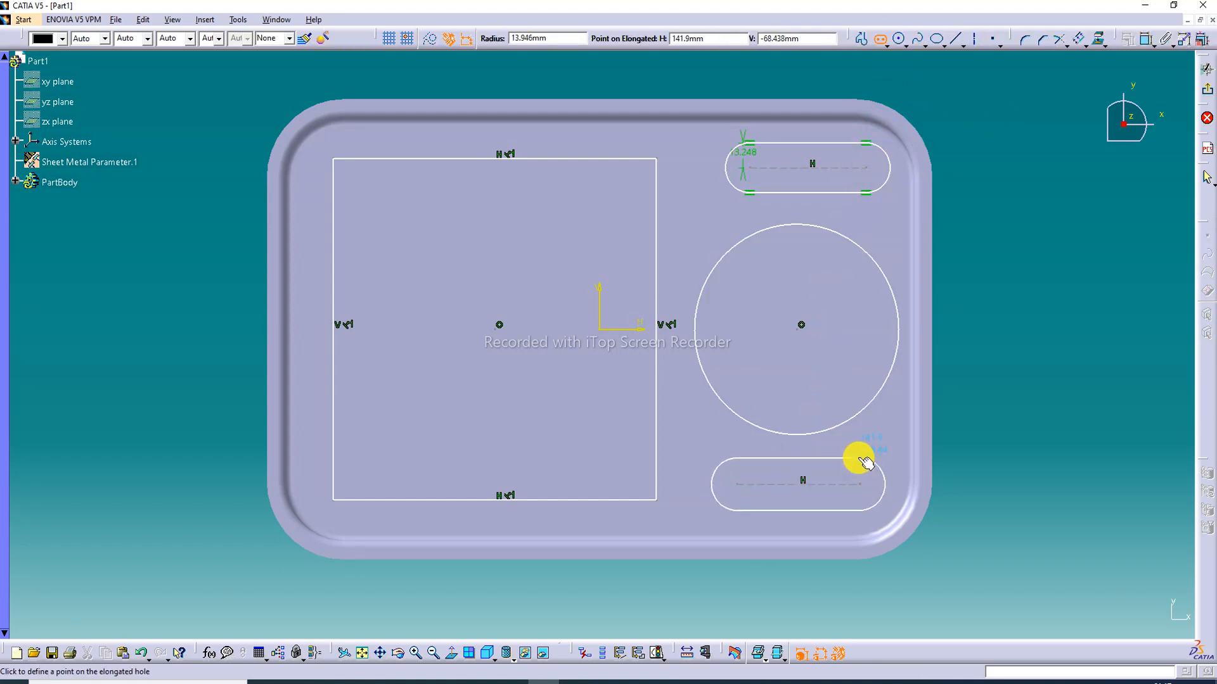
click(863, 458)
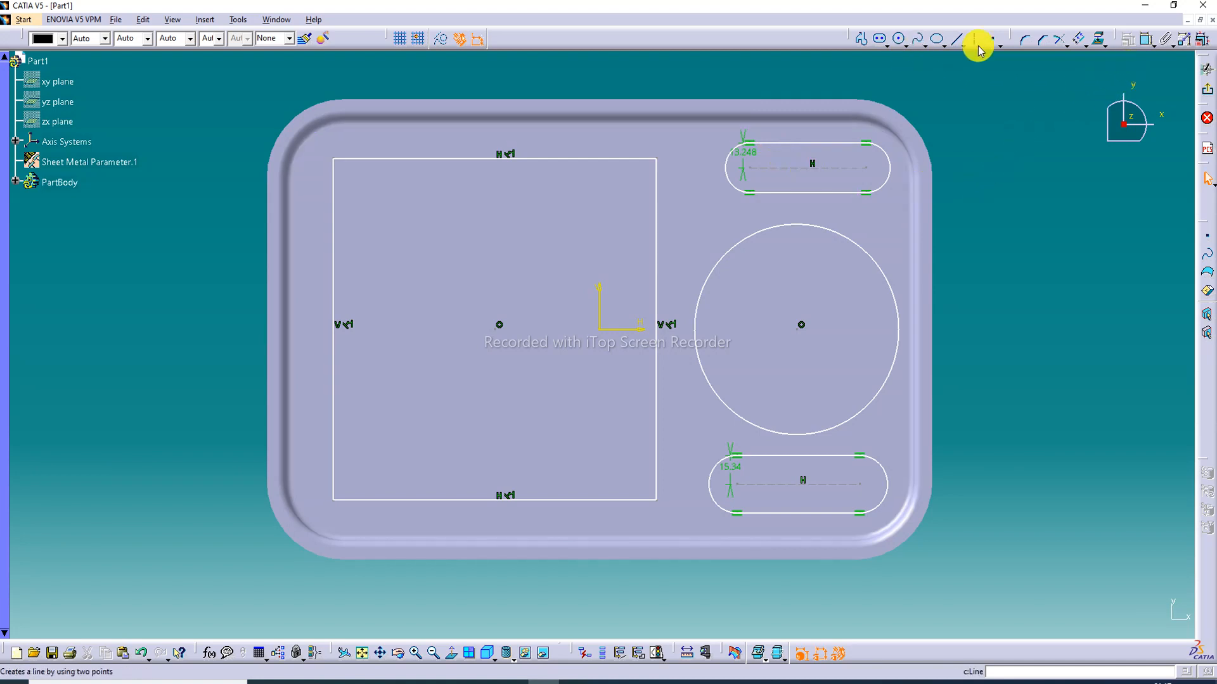
Step: Round all four corners of the sketched rectangle with an 18 mm radius
click(1030, 41)
mouse_move(277, 83)
mouse_down()
mouse_move(598, 109)
mouse_move(666, 141)
mouse_up()
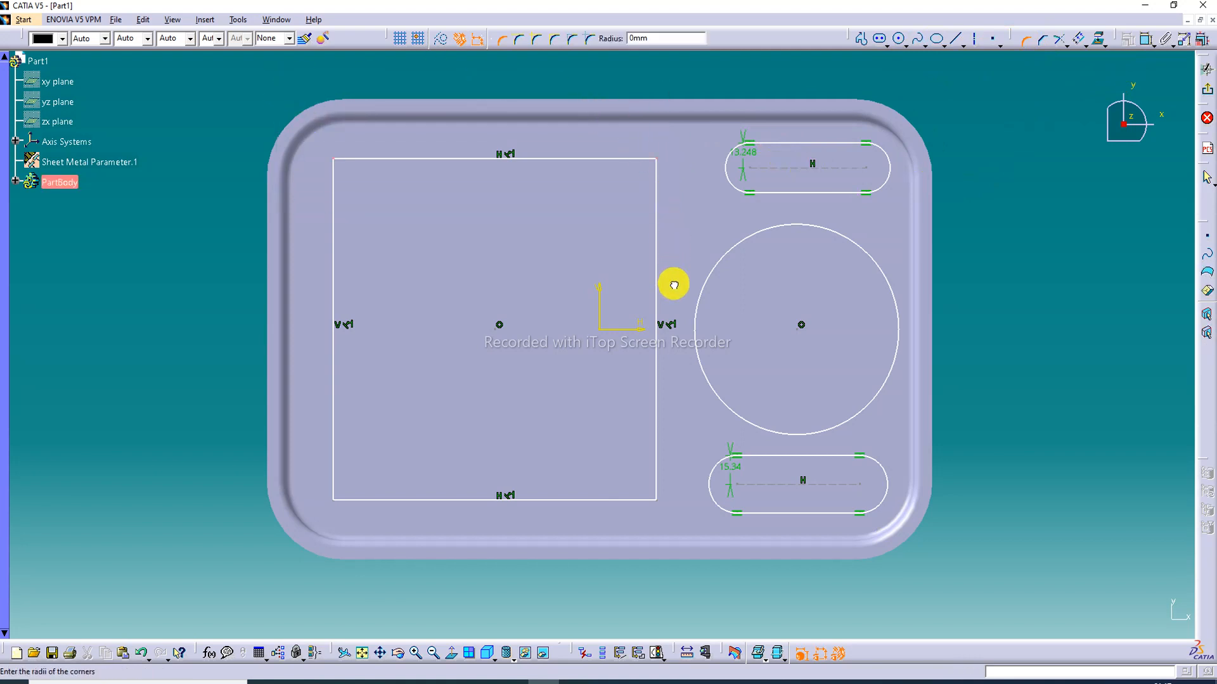
click(1026, 42)
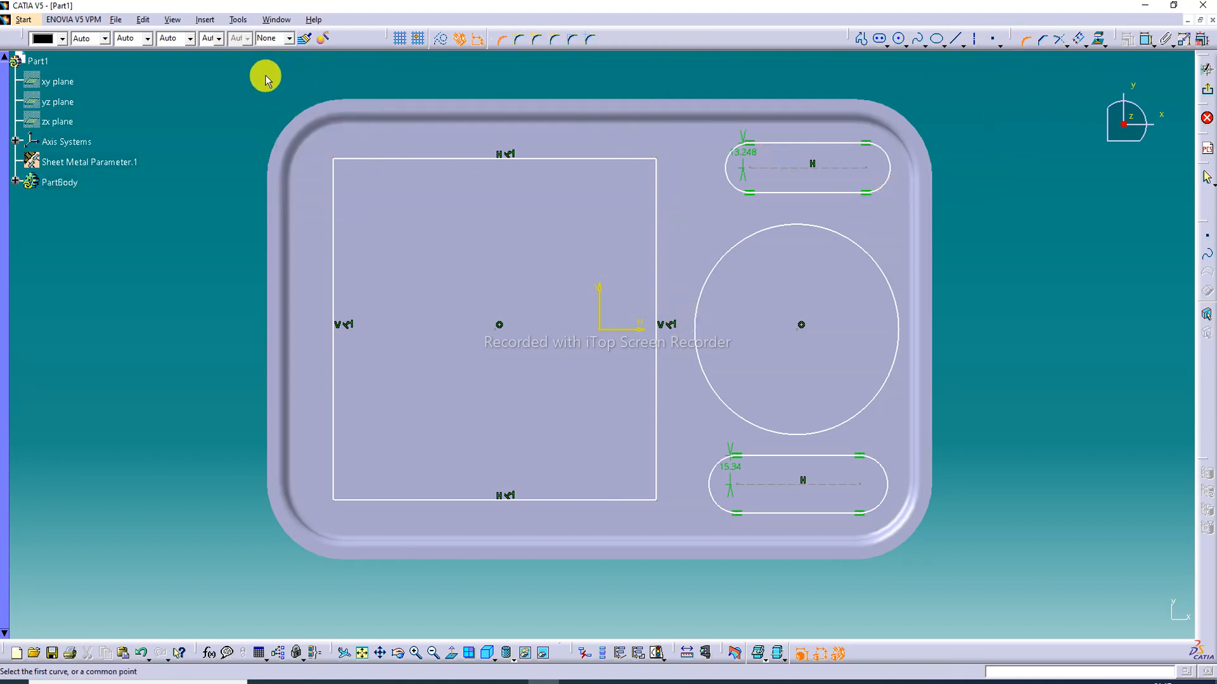
mouse_move(263, 81)
mouse_down()
mouse_move(554, 114)
mouse_move(656, 211)
mouse_move(699, 345)
mouse_move(695, 468)
mouse_move(677, 530)
mouse_up()
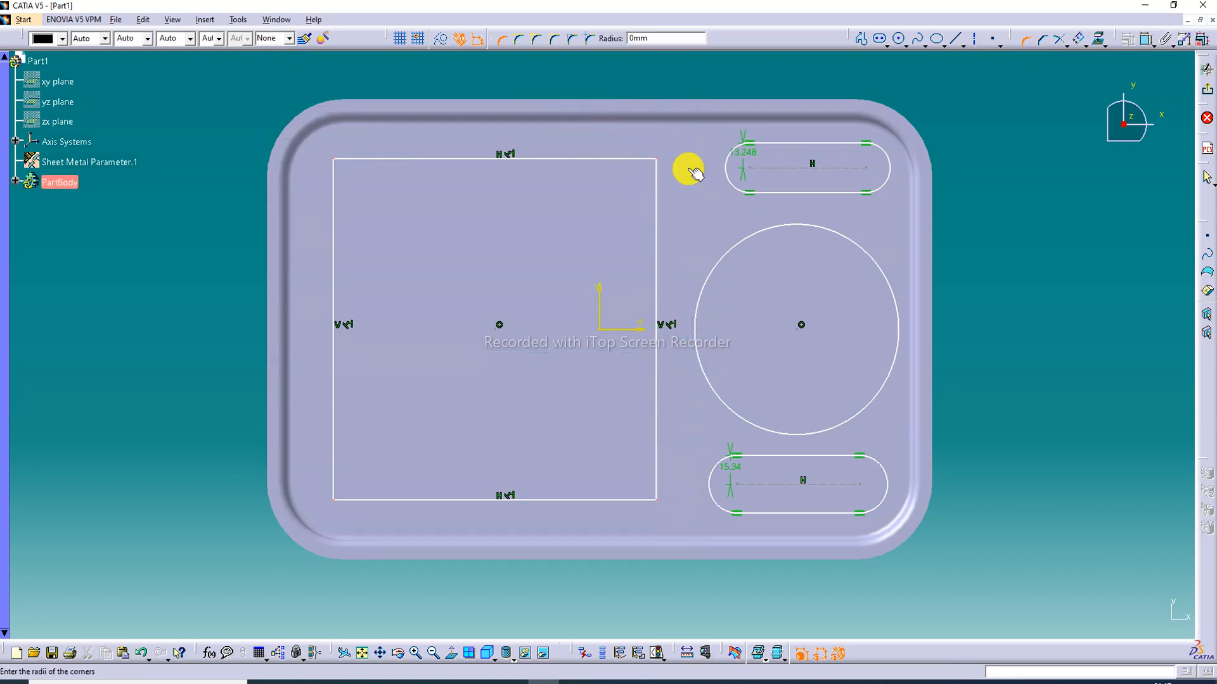
drag(656, 39, 596, 42)
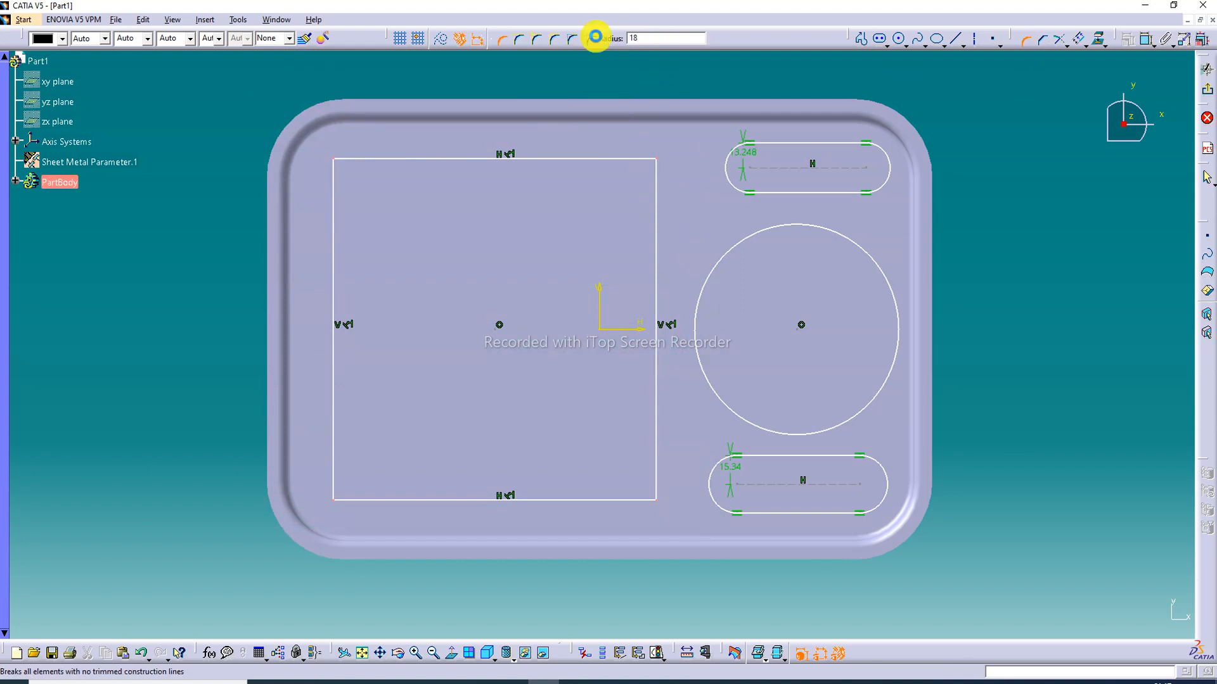
key(Return)
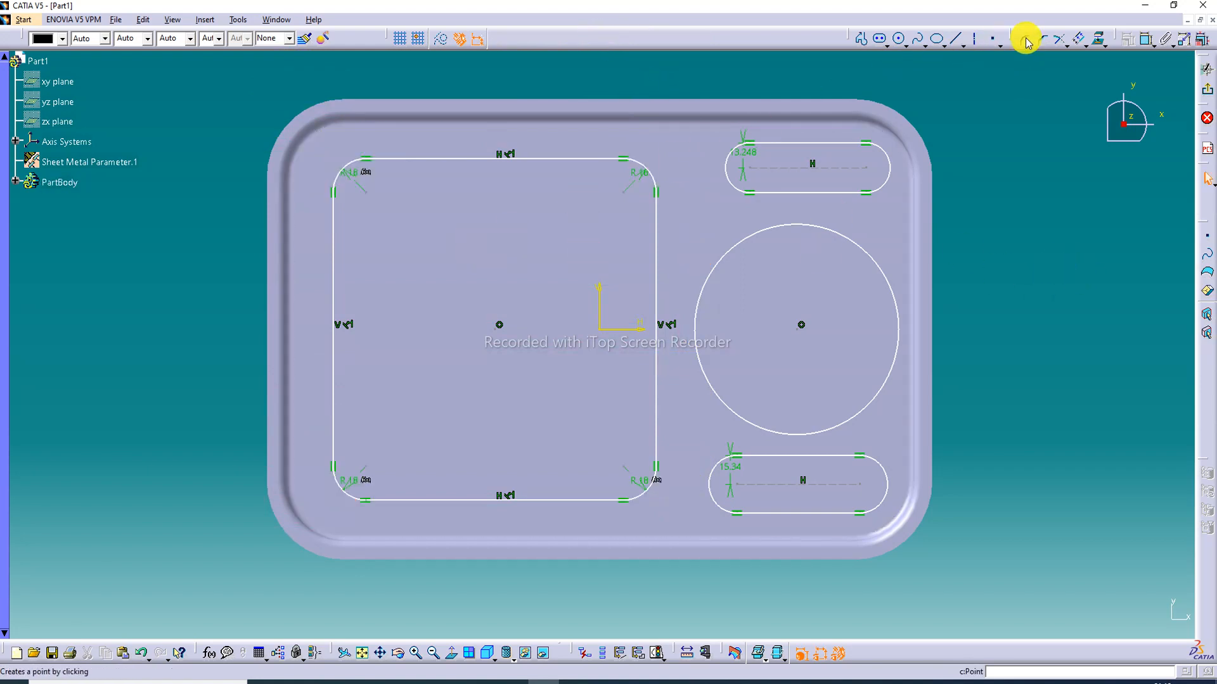
Step: Dimension the rounded rectangle's width between its left and right sides, placing the dimension above the plate
click(1146, 39)
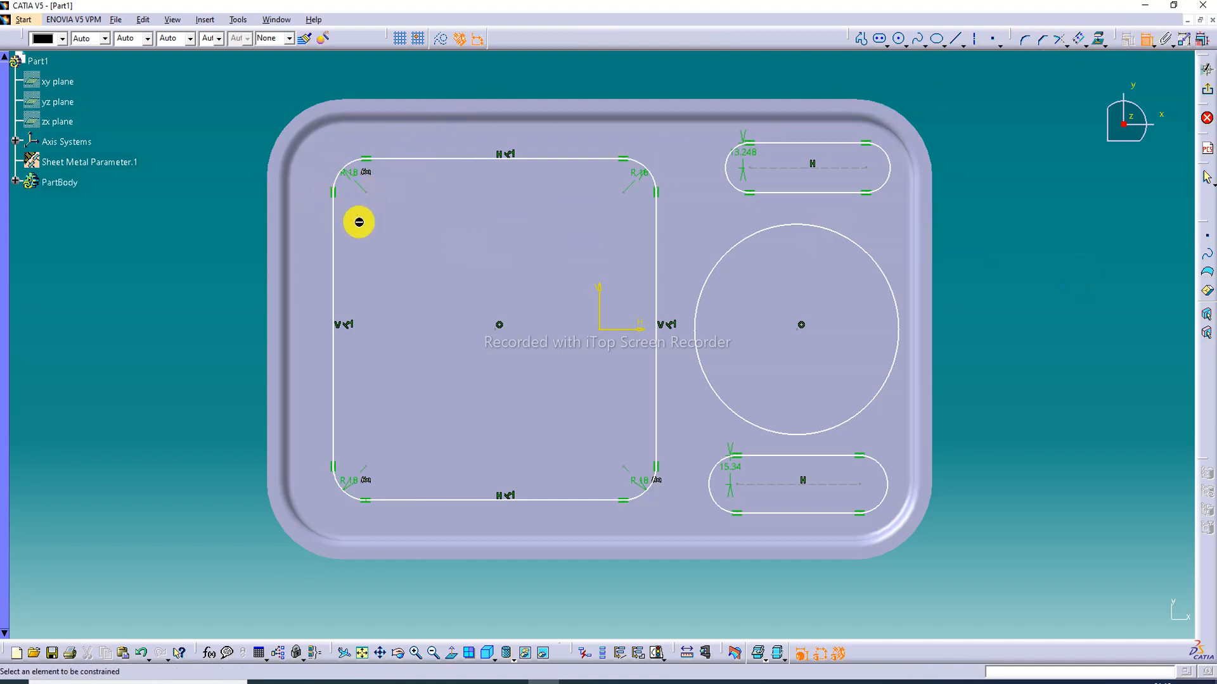
click(334, 238)
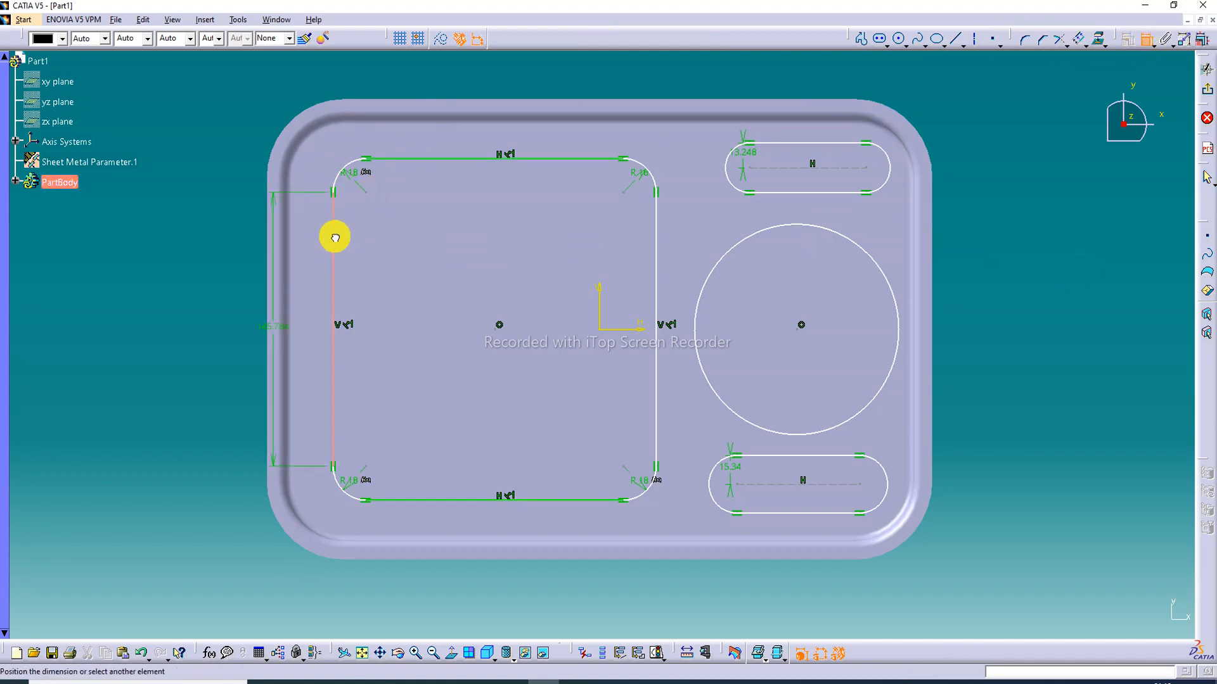
click(658, 226)
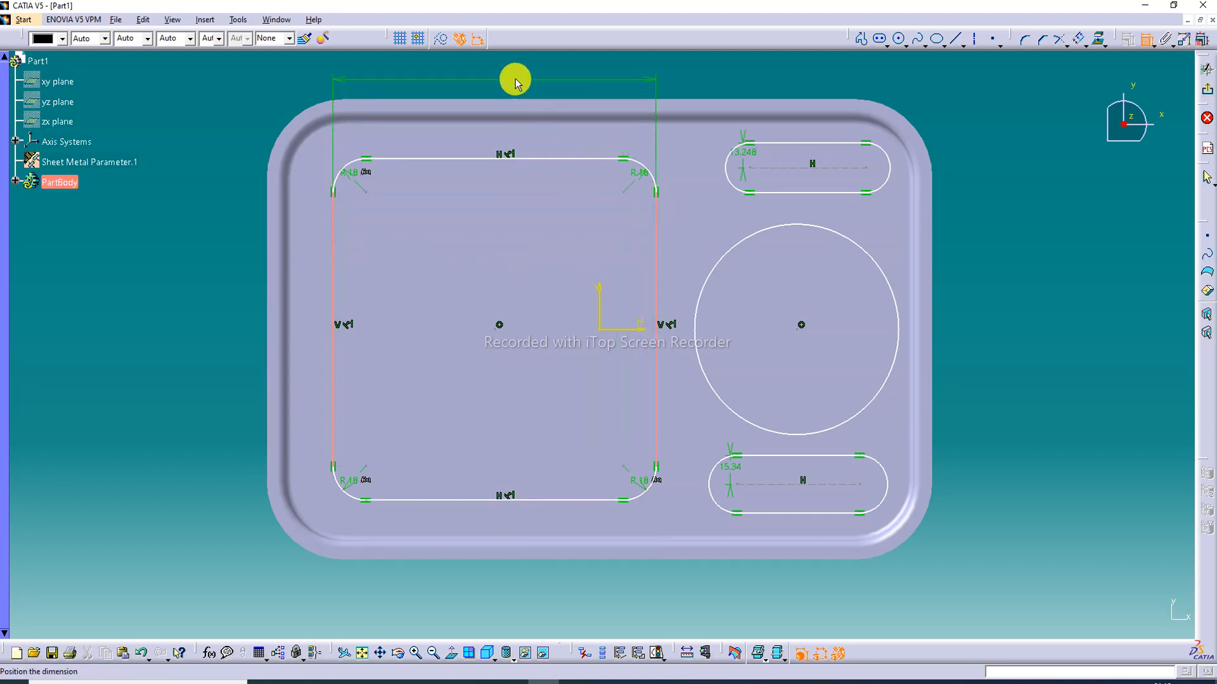
click(514, 79)
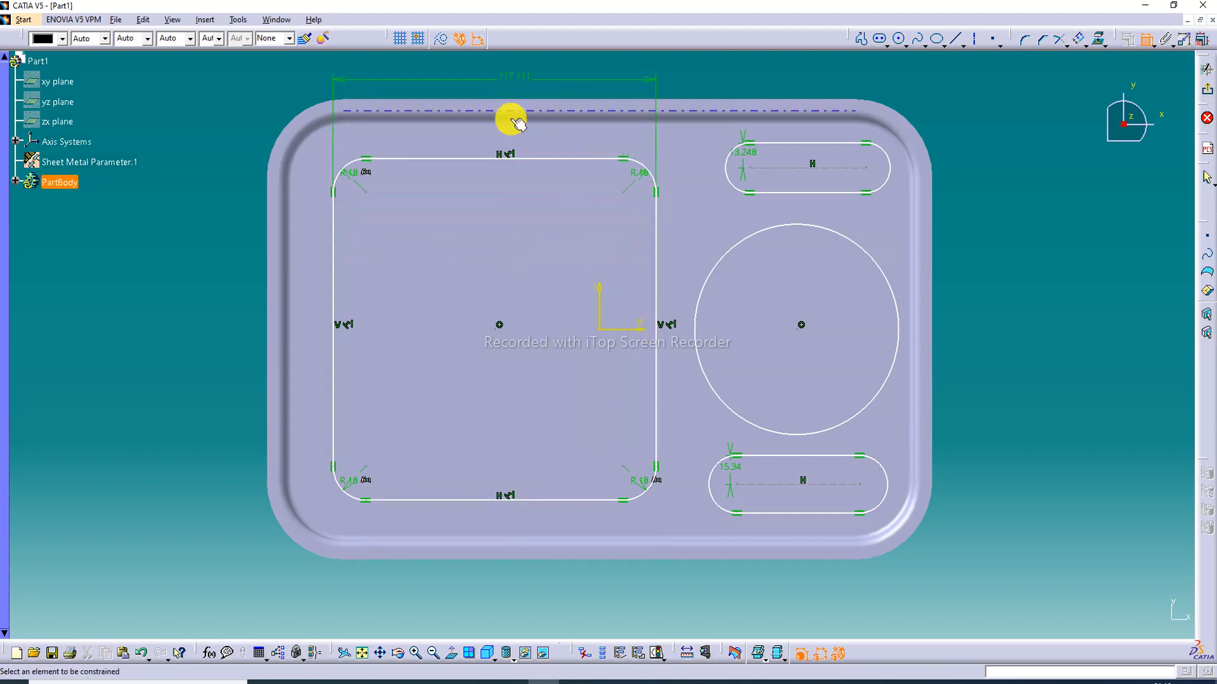
click(554, 158)
click(554, 160)
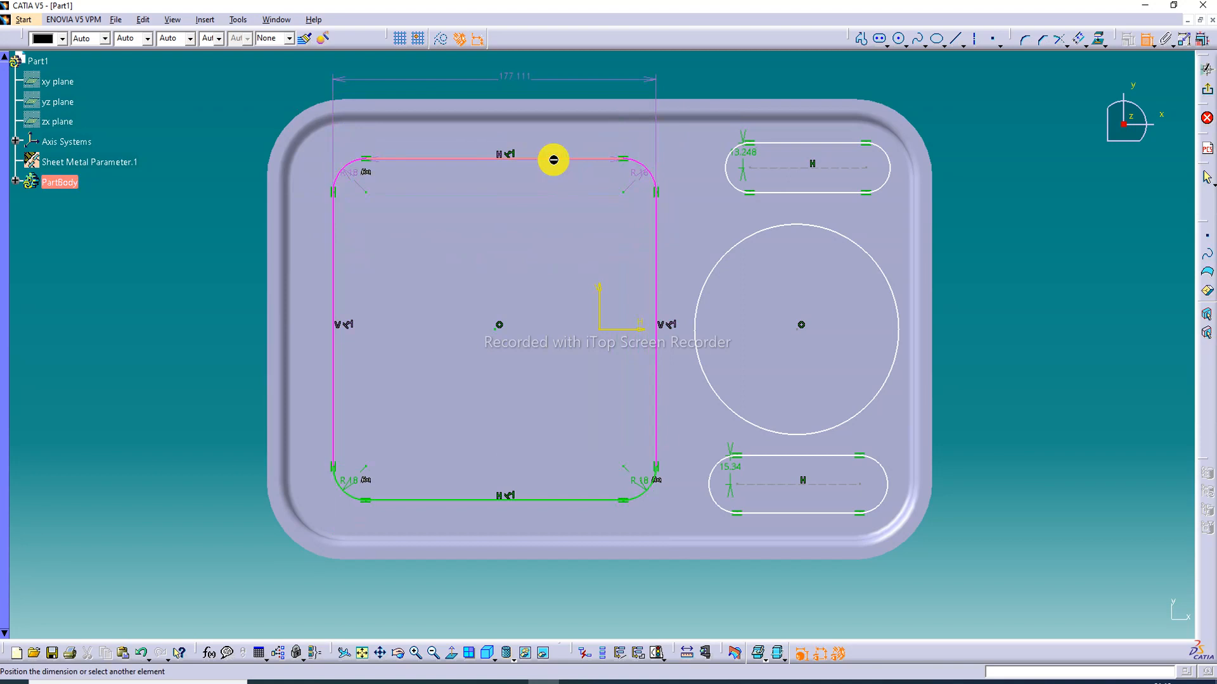
key(Escape)
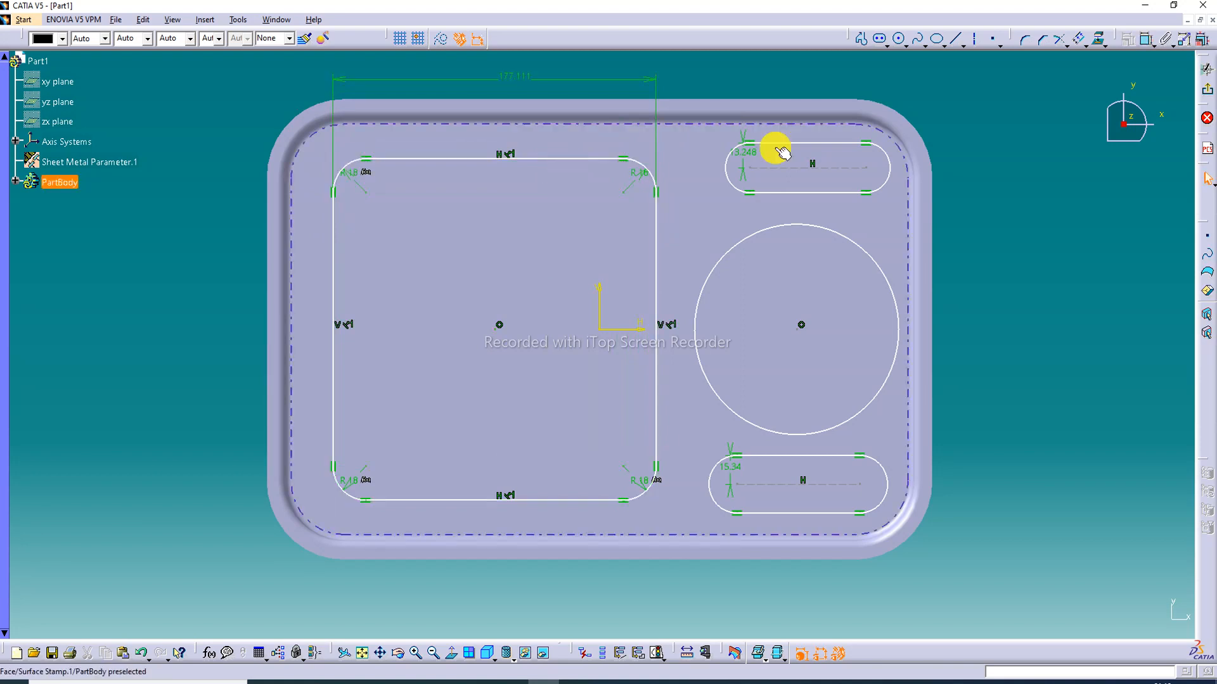
Step: Dimension the rounded rectangle's height between its upper and lower sides, placing the dimension left of the plate
click(1148, 39)
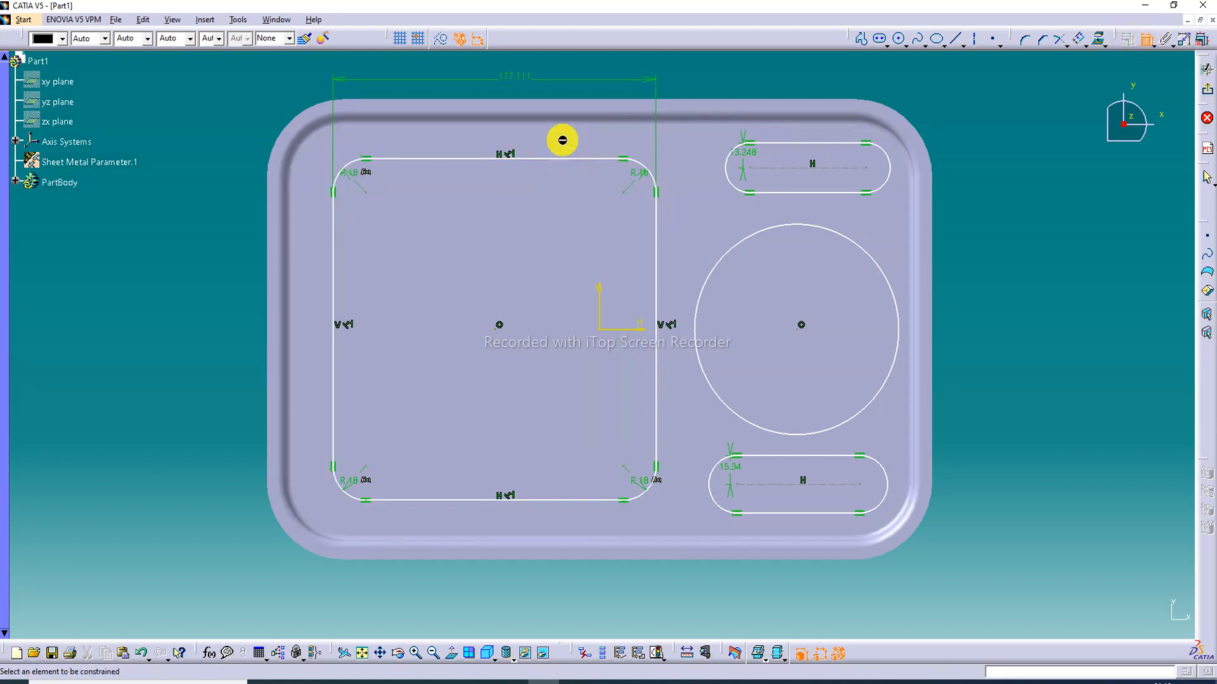
click(564, 158)
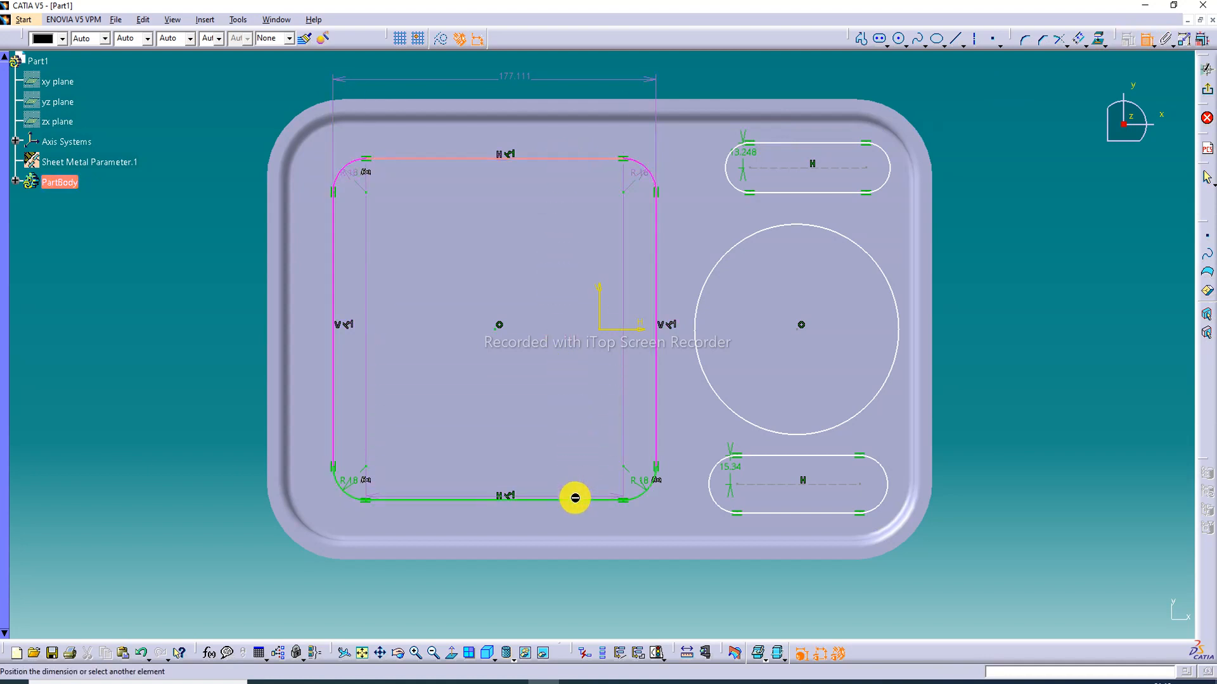
click(572, 501)
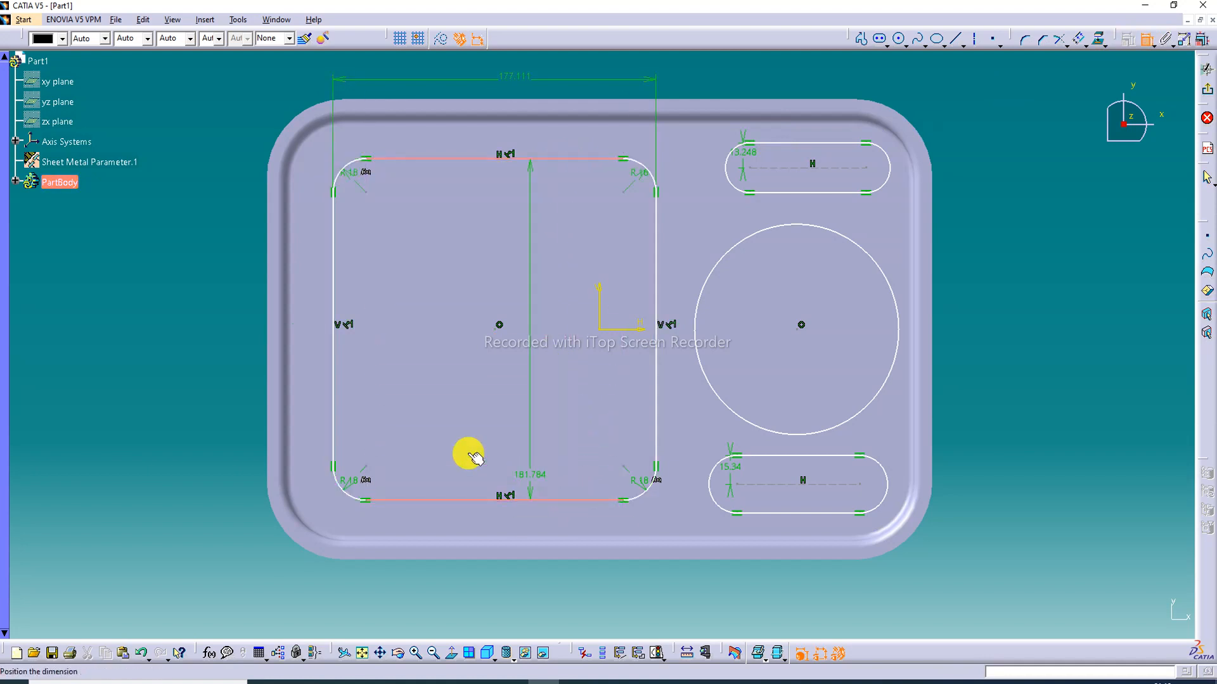
click(234, 345)
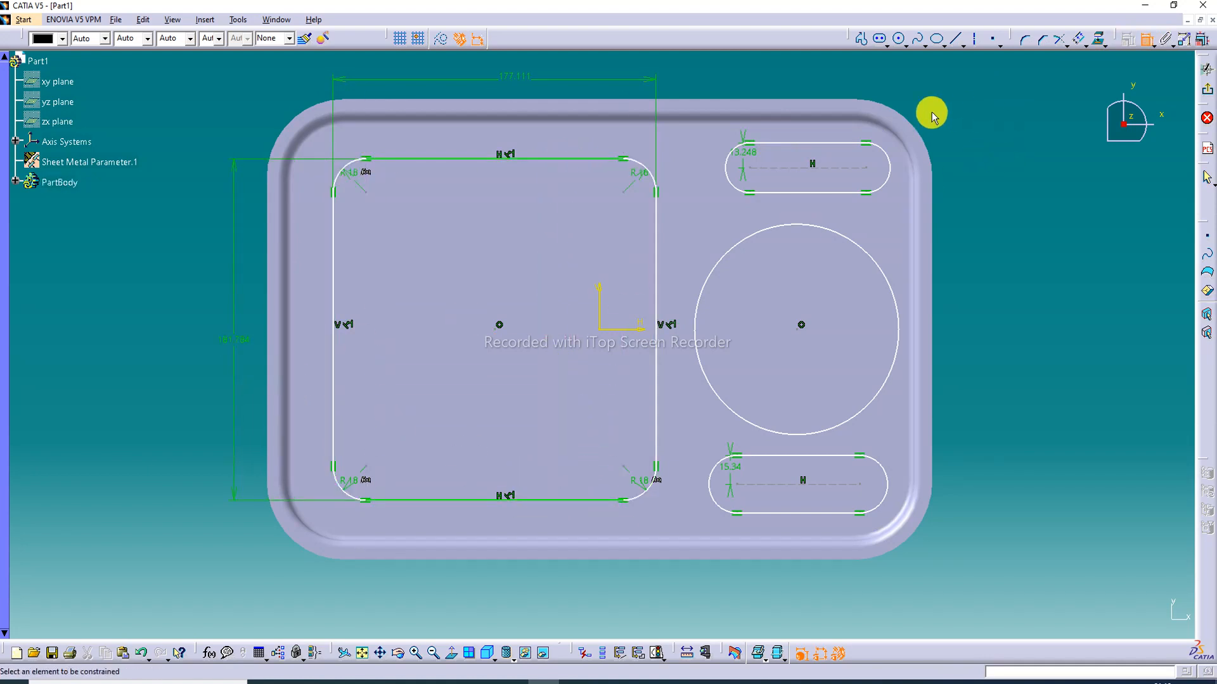
Step: Dimension the gap between the rounded rectangle's left side and the left edge of the plate floor
click(335, 279)
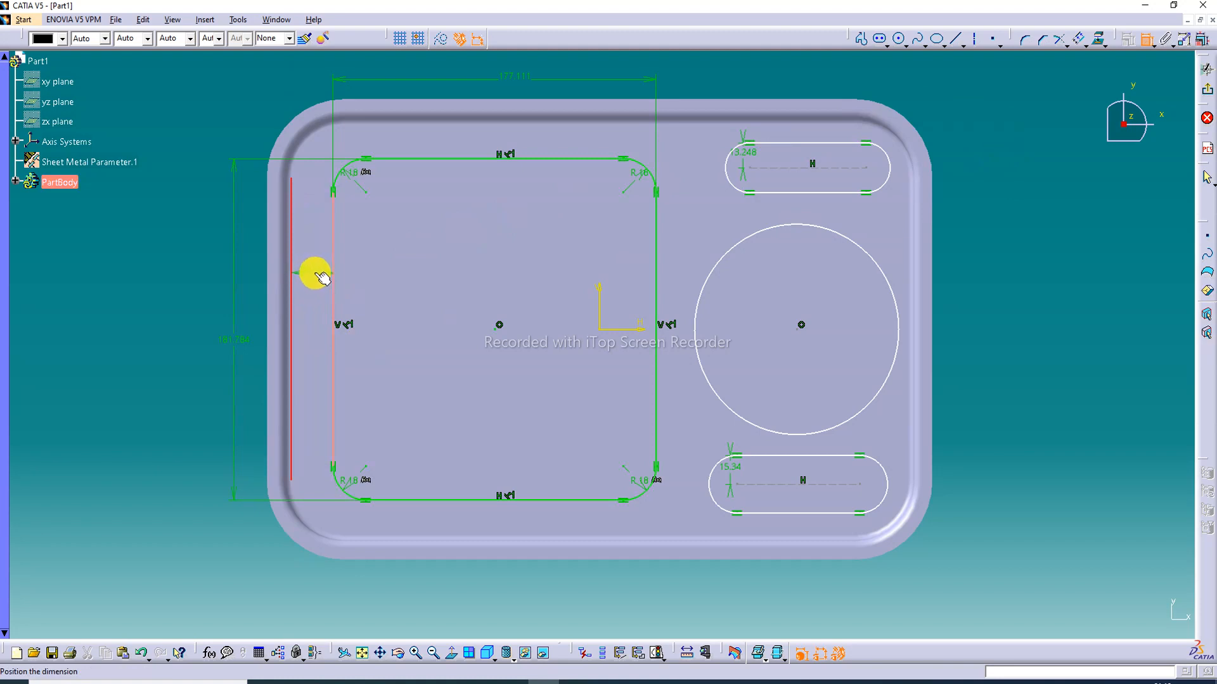
click(315, 272)
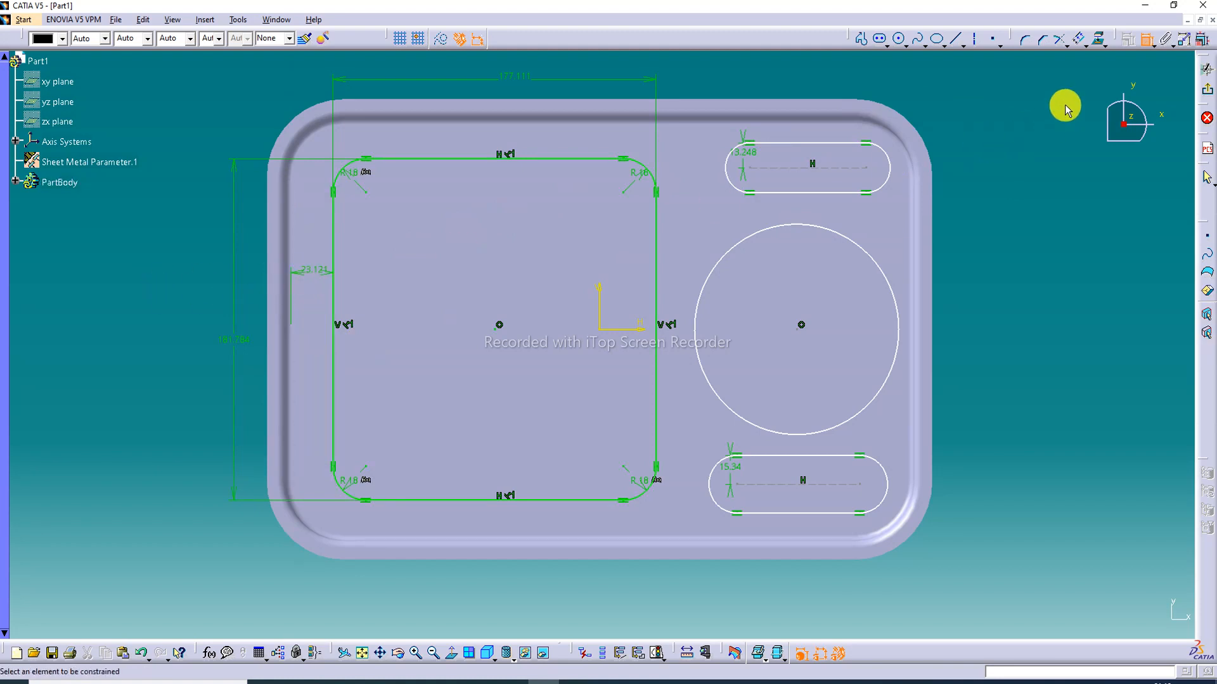
Step: Dimension the straight side lengths of the upper and lower elongated holes
click(805, 139)
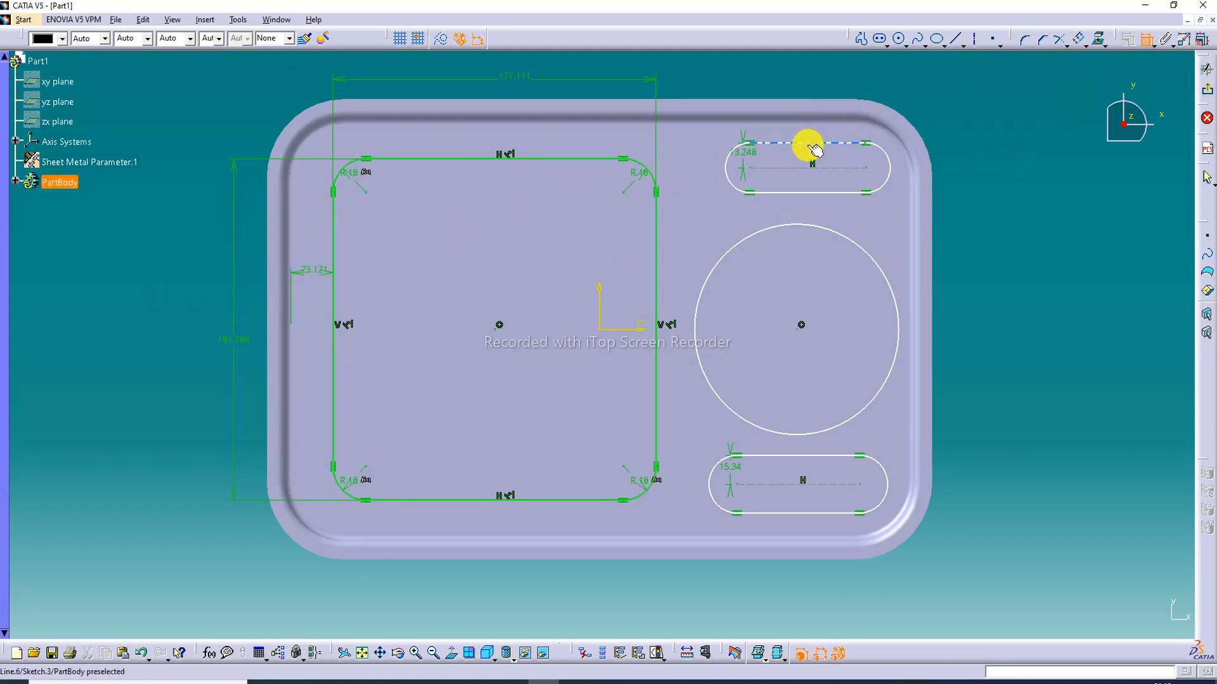
click(809, 82)
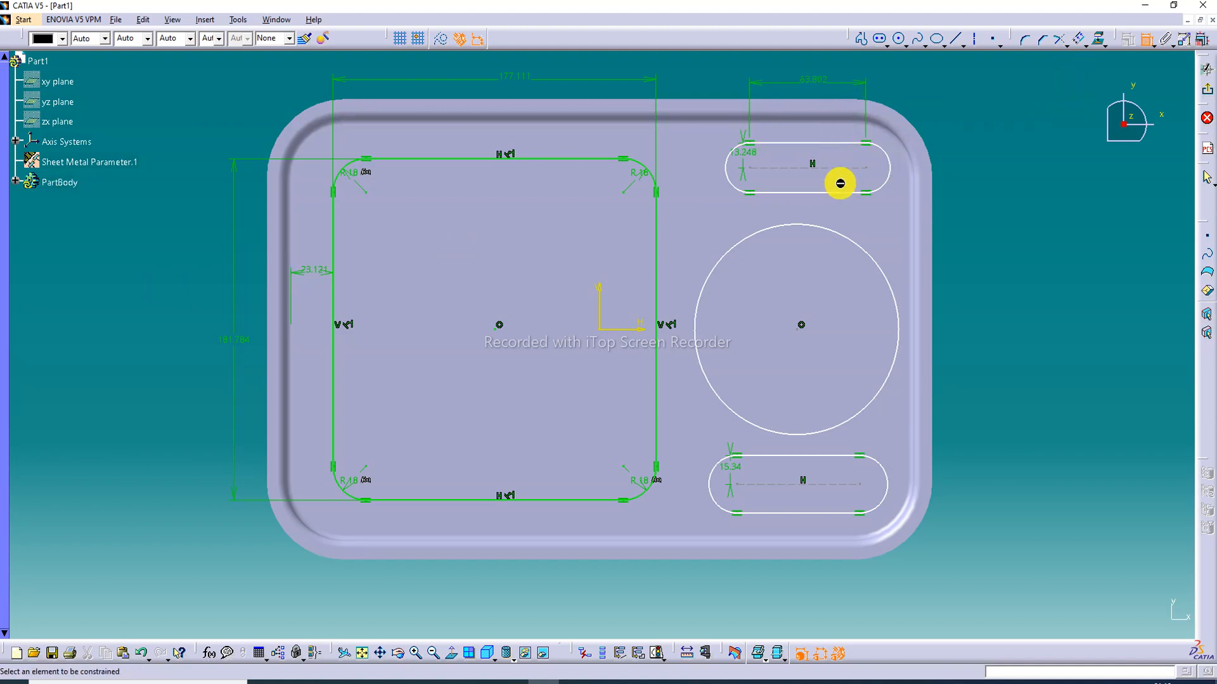
click(832, 513)
click(813, 581)
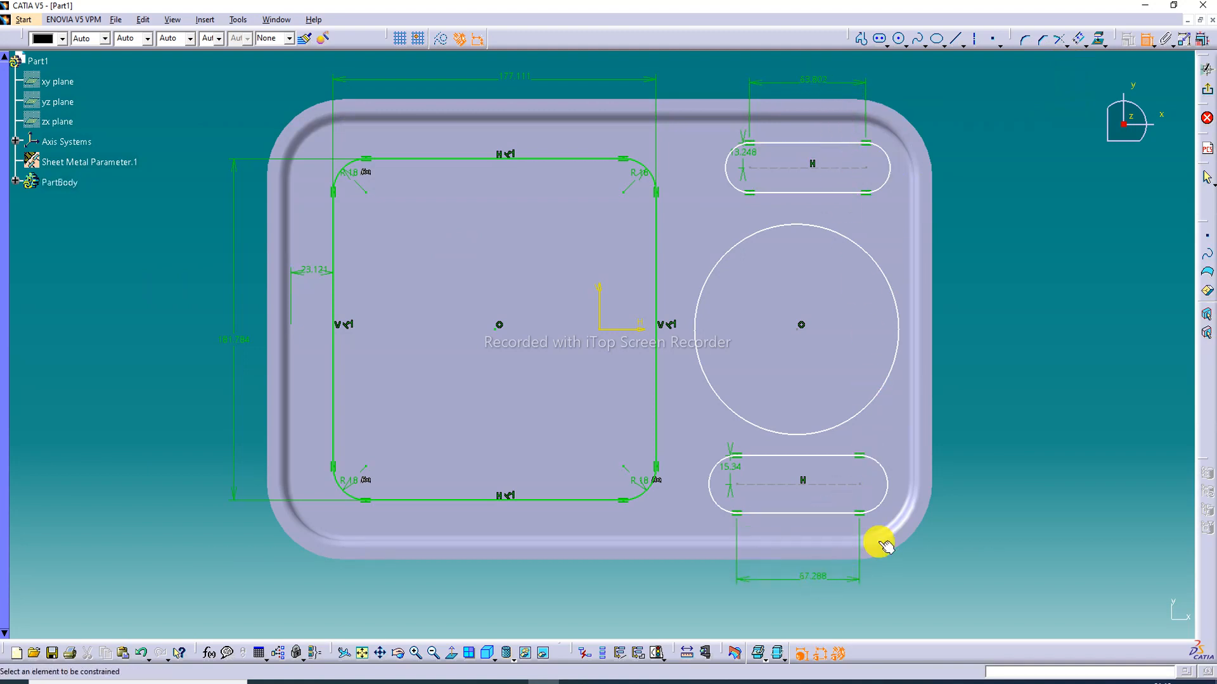
Step: Dimension the circle's diameter and the horizontal distance from the sketch's vertical axis to its centre
click(900, 297)
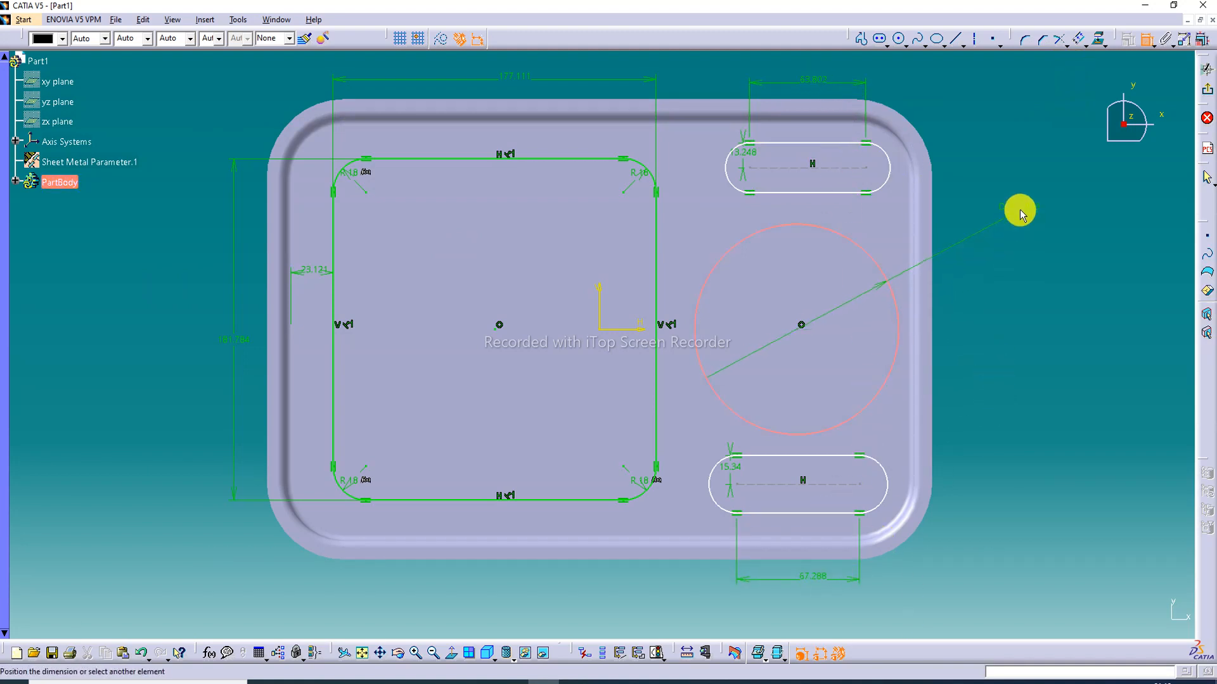
click(999, 204)
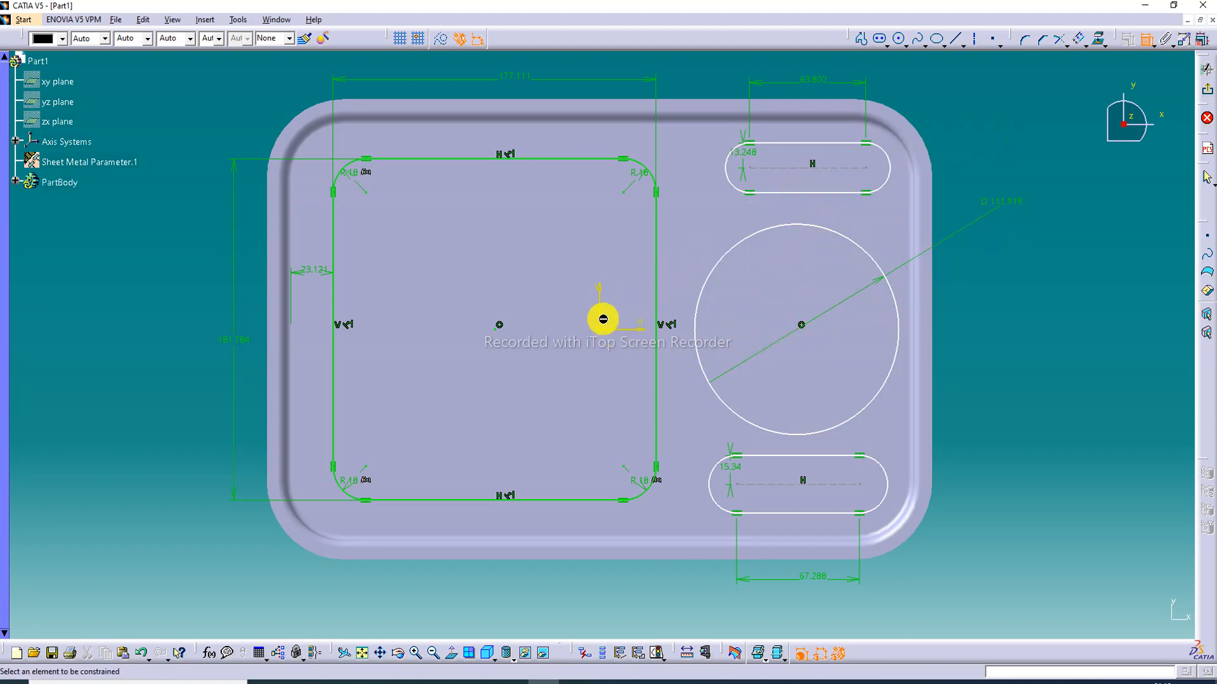
click(801, 327)
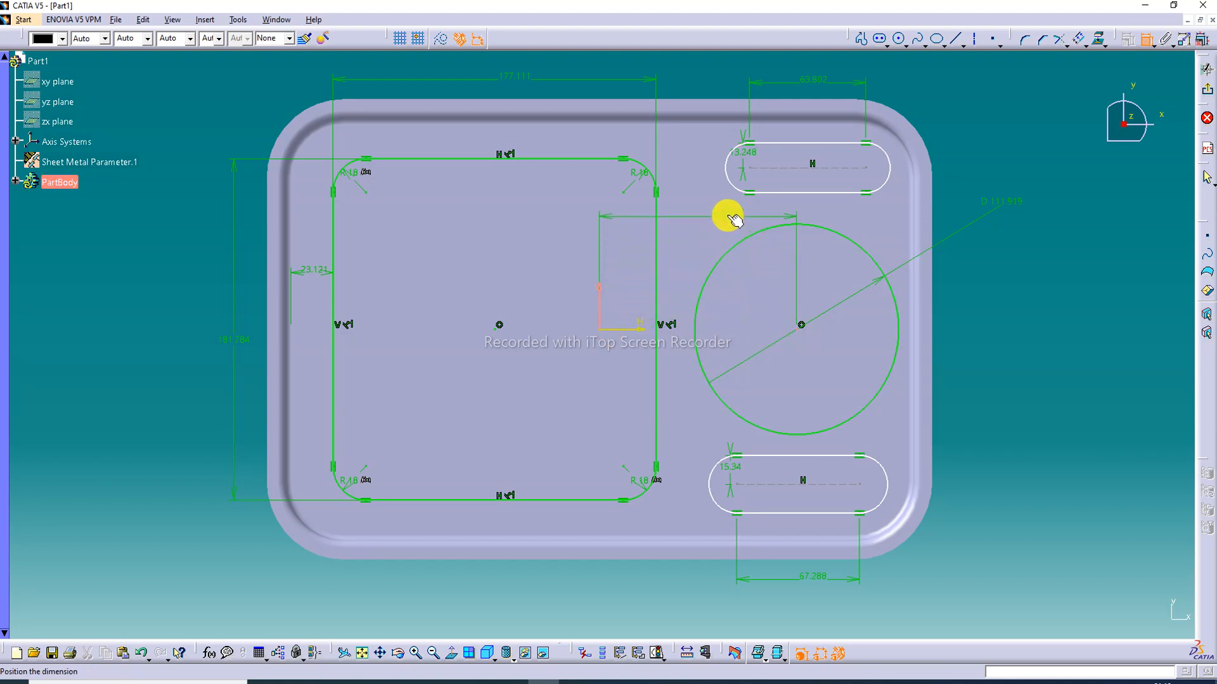
click(734, 218)
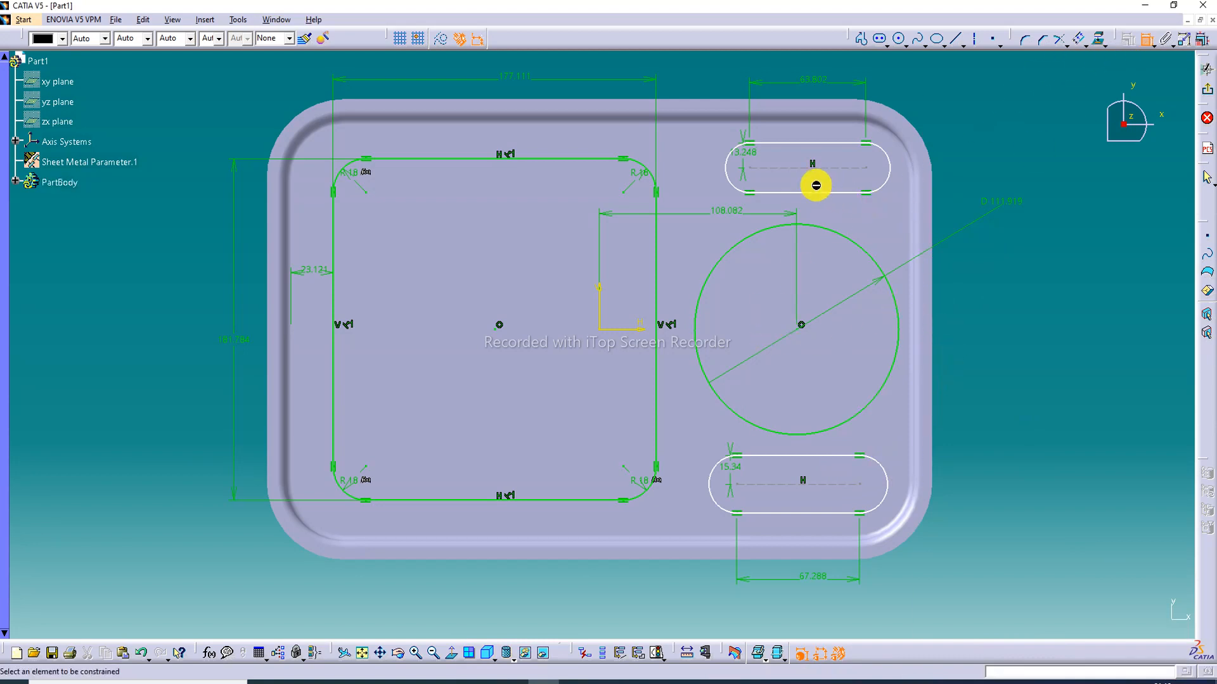
Step: Dimension the upper hole's top side from the floor's upper edge and the lower hole's centreline from the floor's lower edge
click(802, 125)
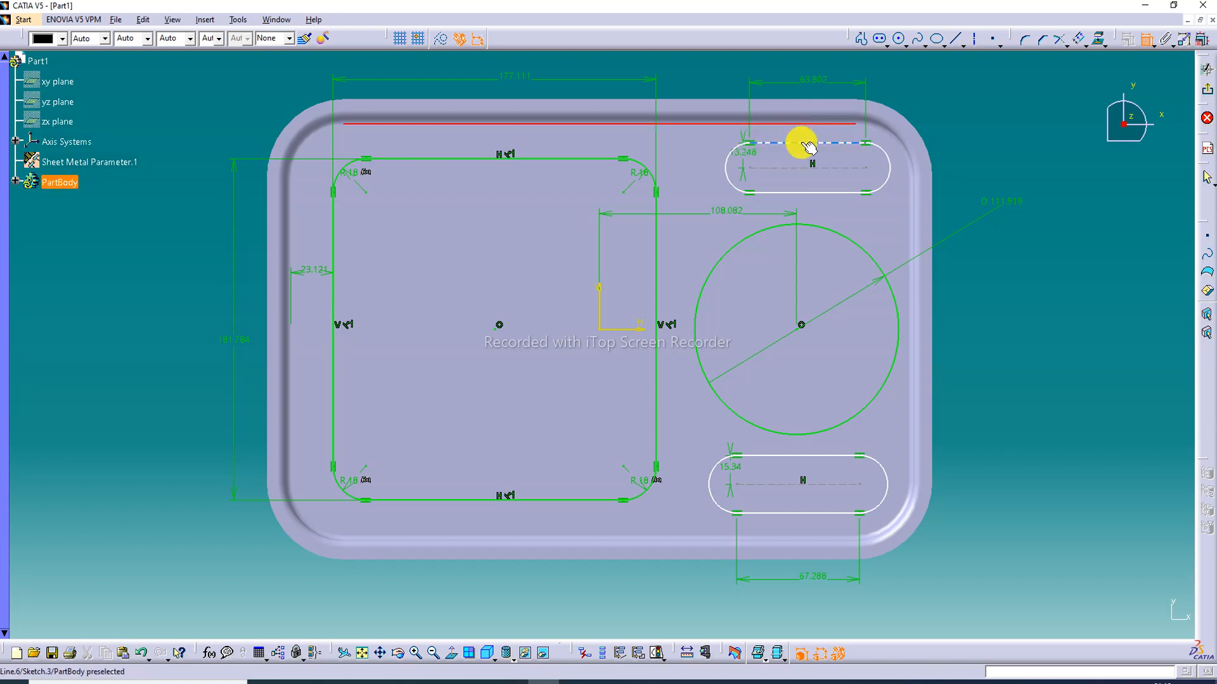
click(805, 144)
click(960, 127)
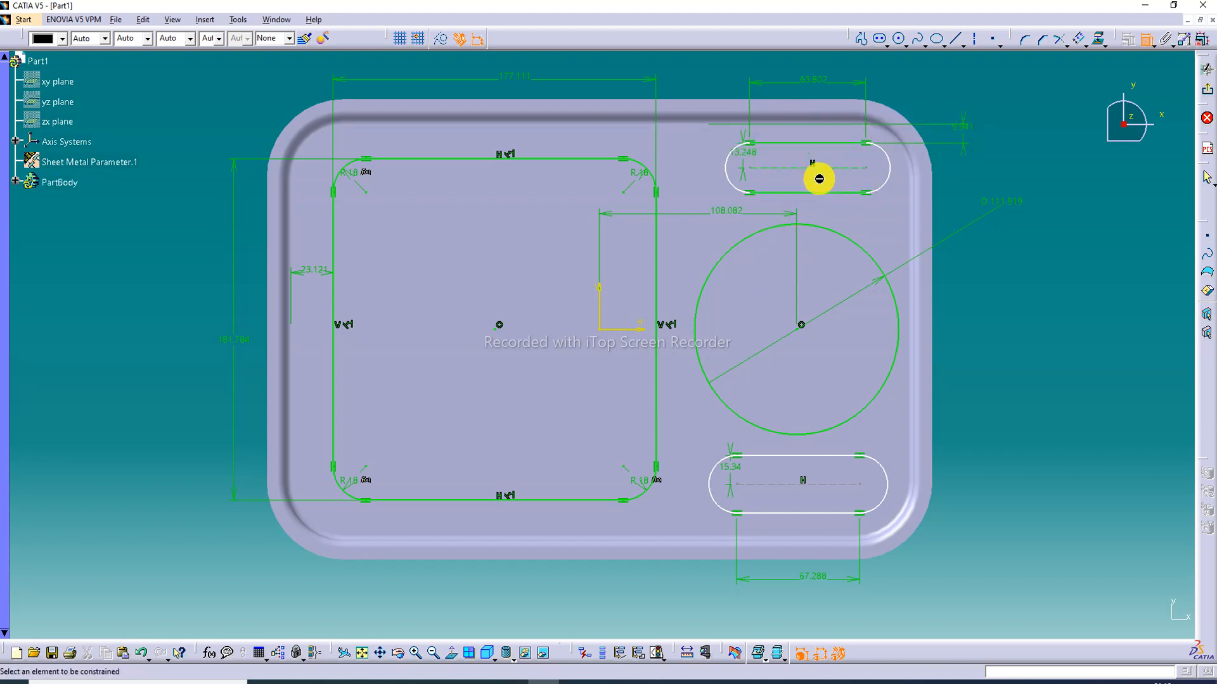
click(818, 488)
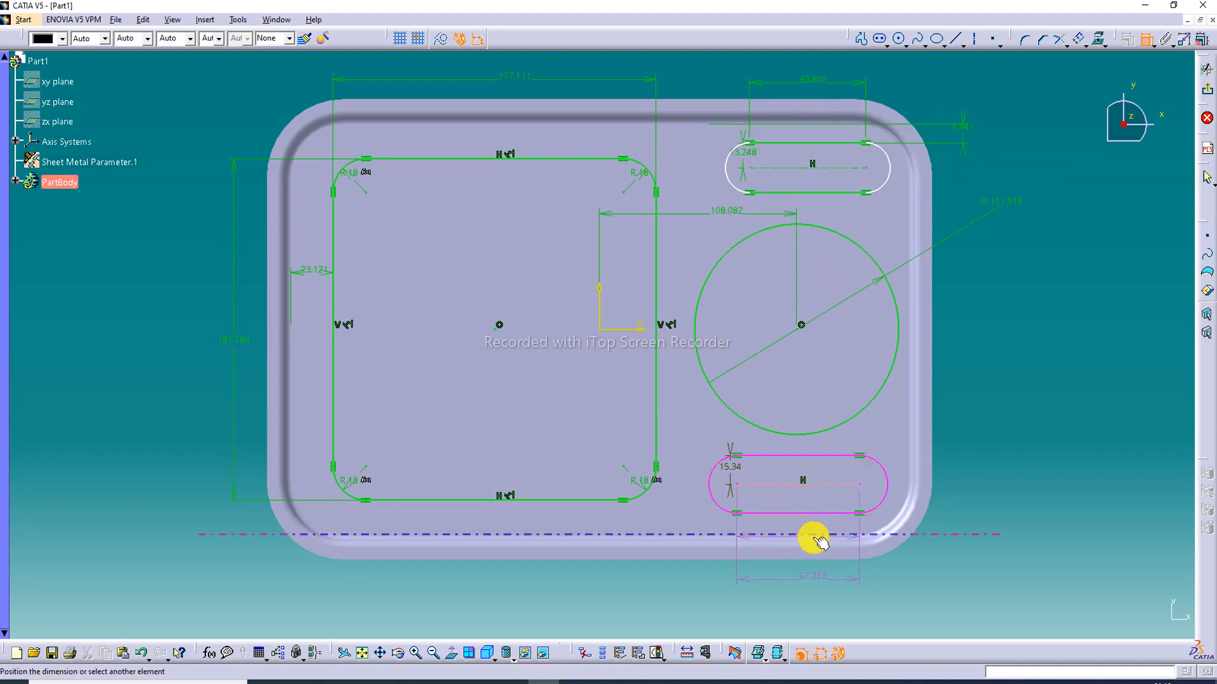
click(816, 536)
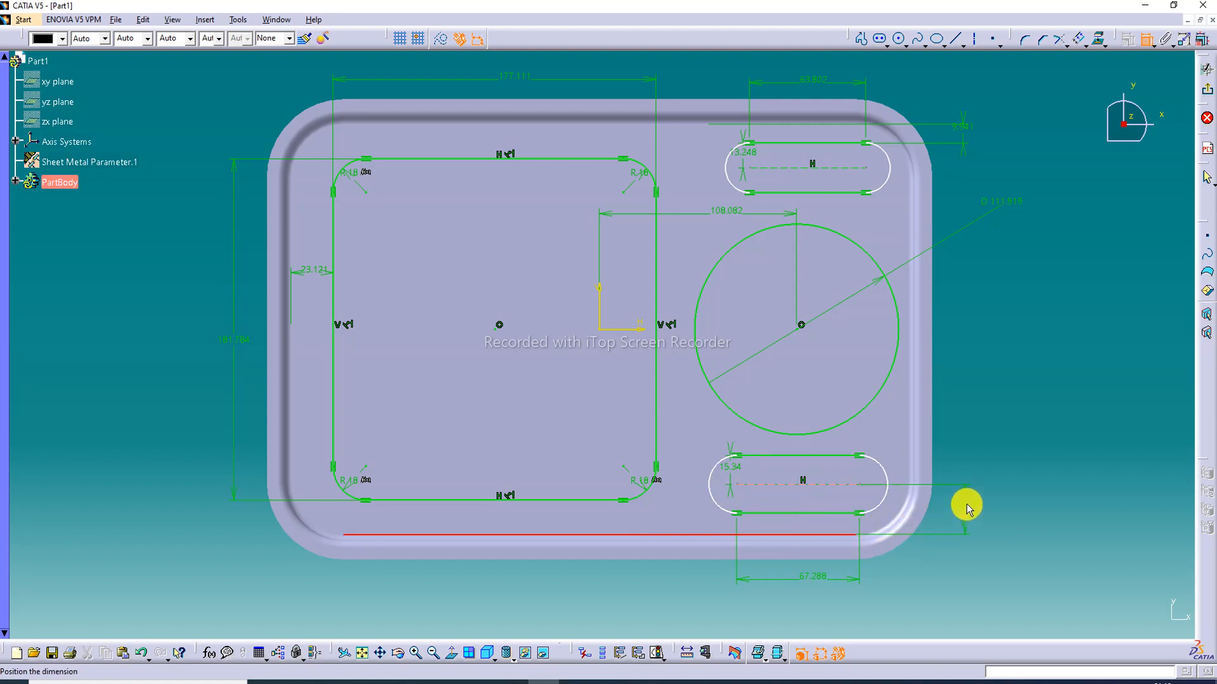
click(965, 511)
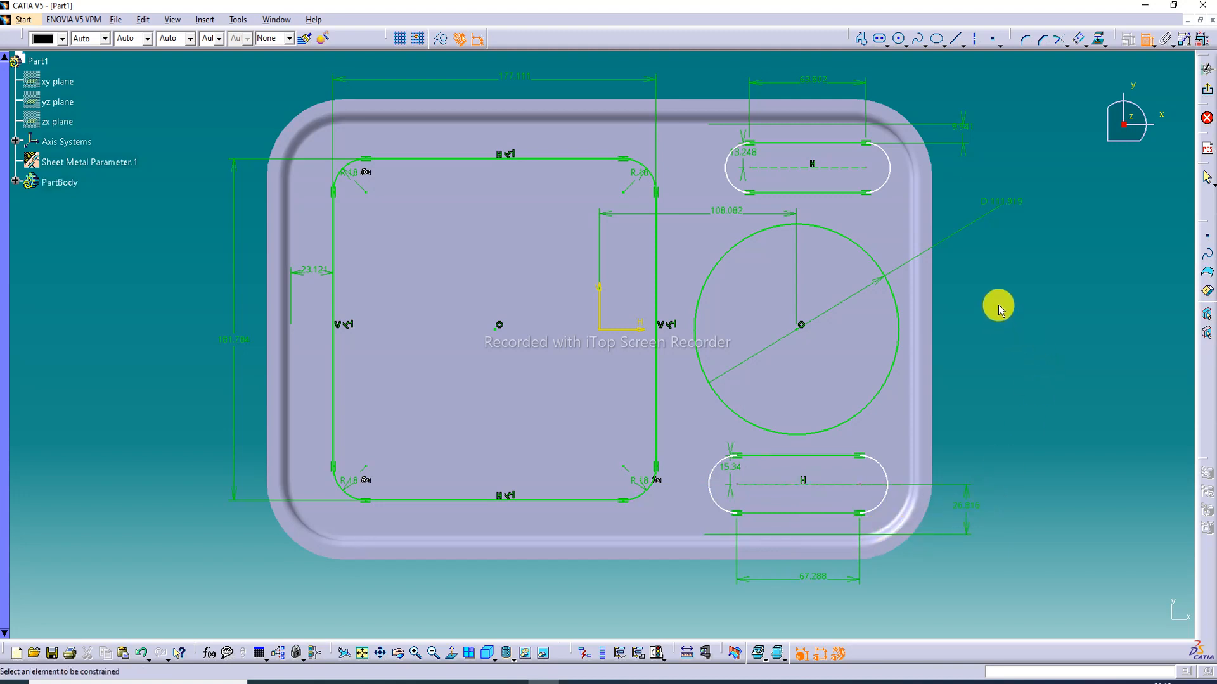
Step: Try to dimension the vertical distance between the upper elongated hole's centreline and the circle's centre
click(832, 171)
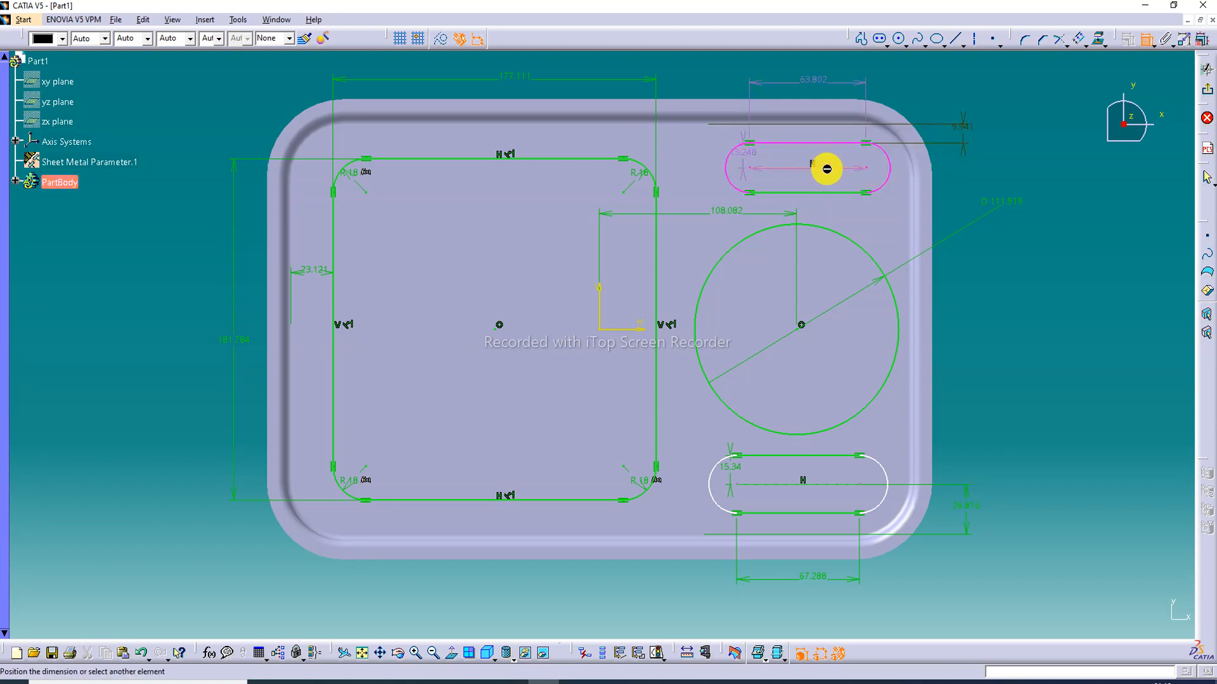
click(799, 326)
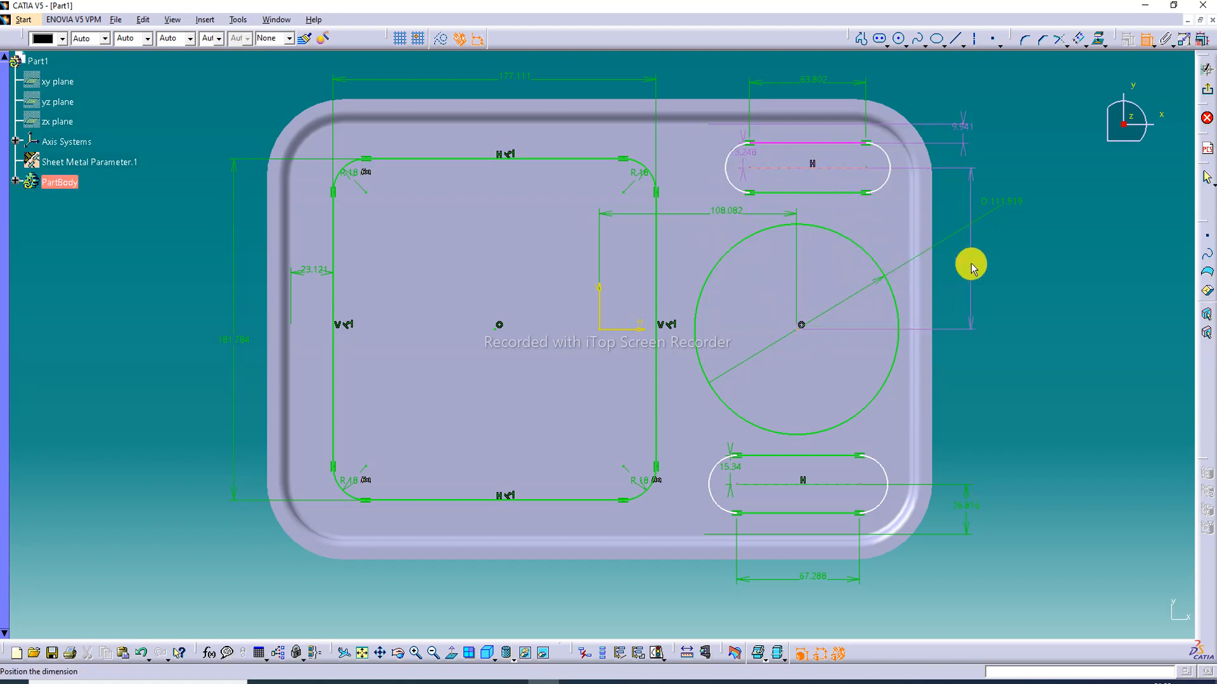
click(971, 266)
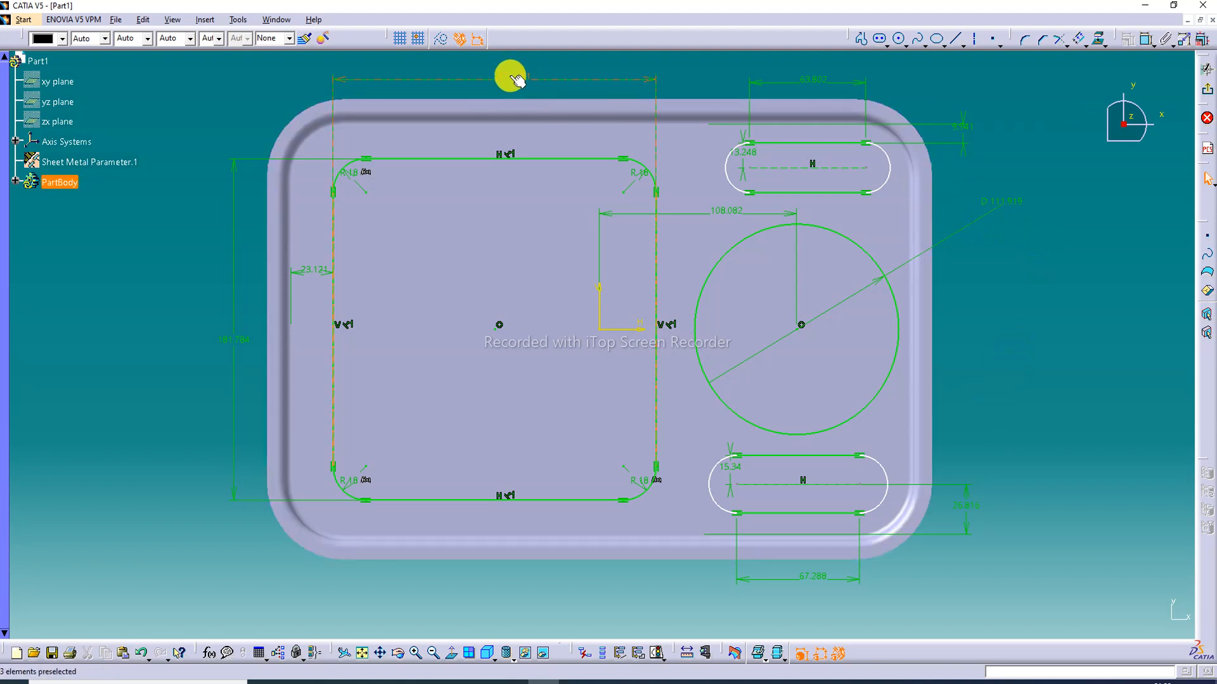
Step: Set the rounded rectangle's width to 190 mm and its gap from the floor's left edge to 15 mm
double_click(514, 79)
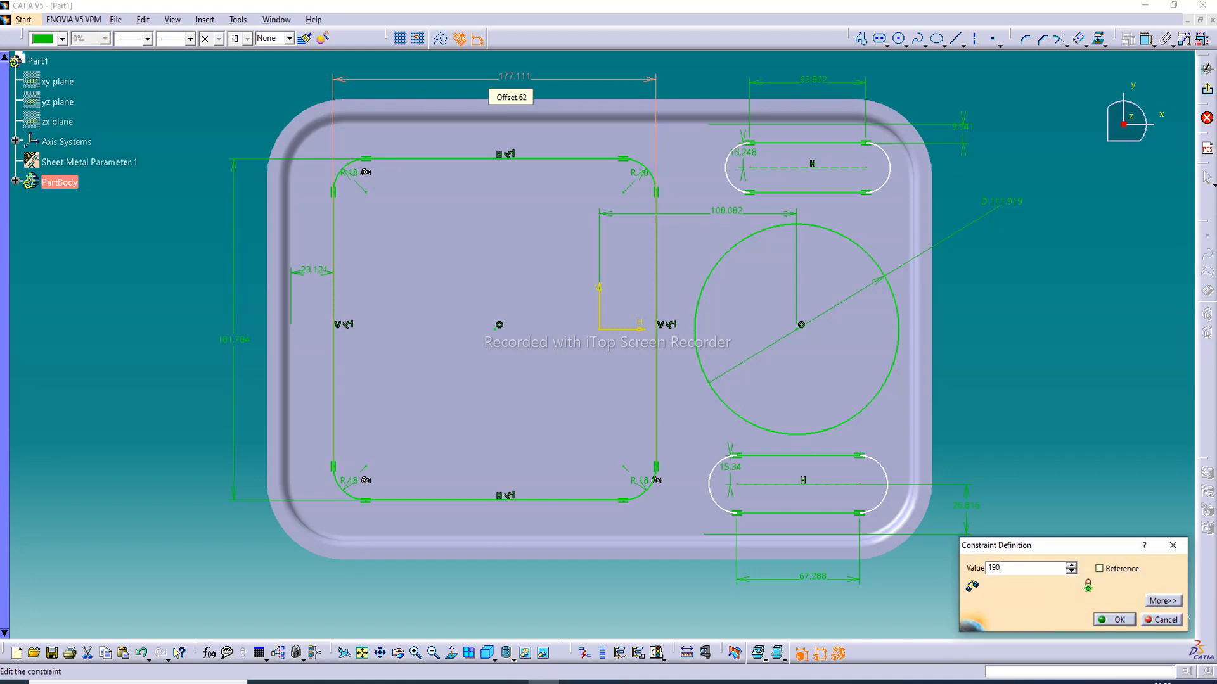
key(Return)
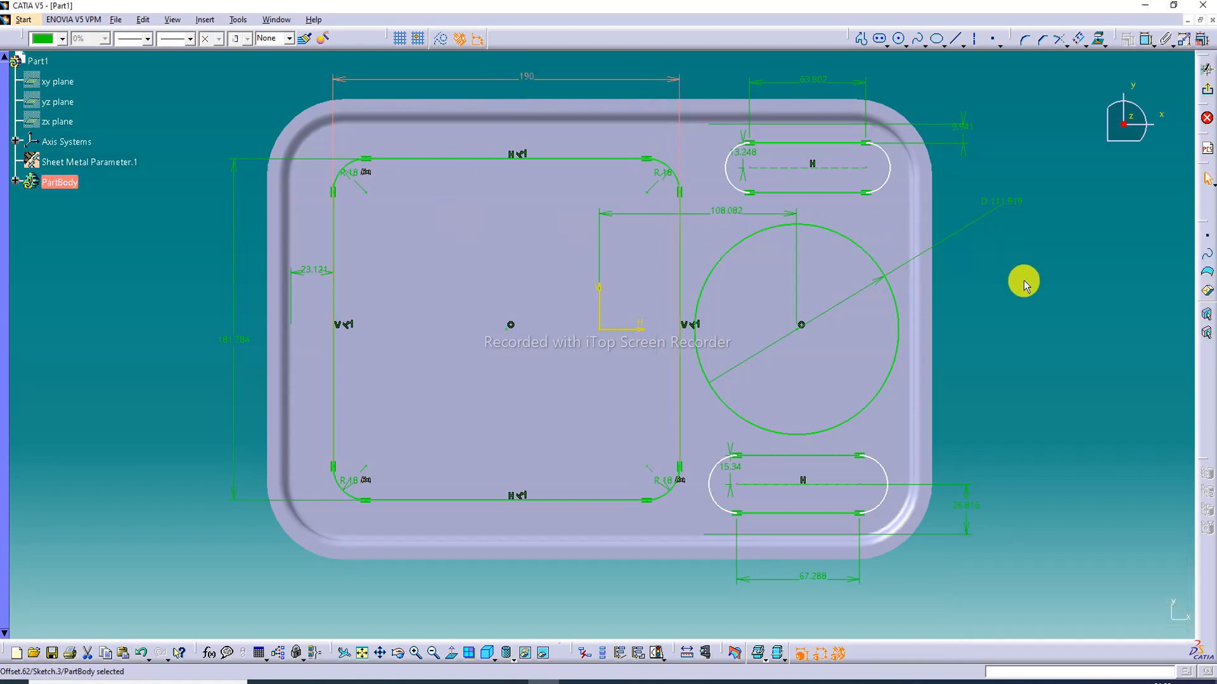
double_click(311, 269)
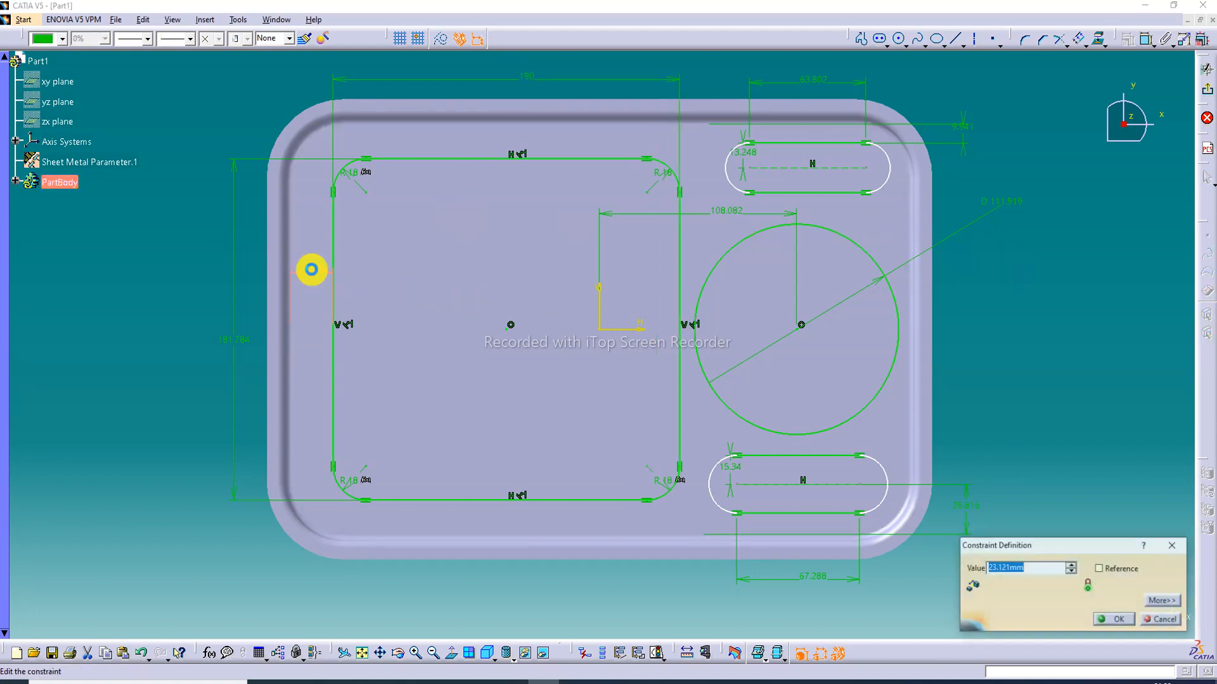
text(15)
key(Return)
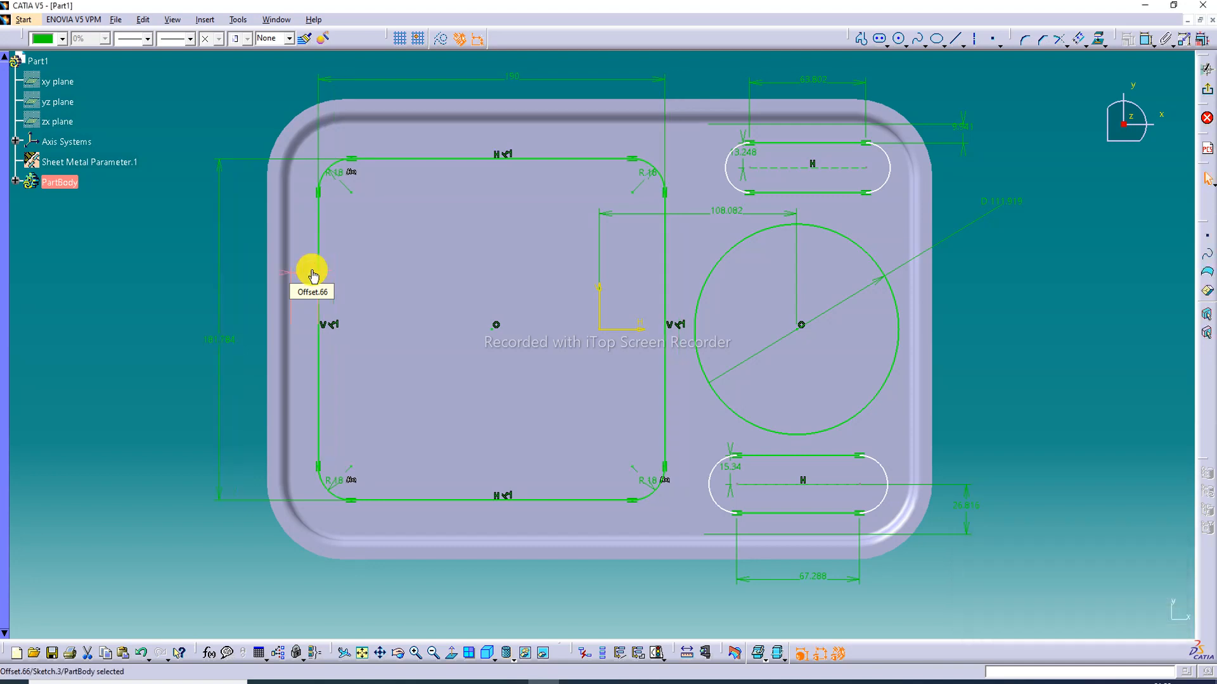
Step: Set the rounded rectangle's height to 180 mm
double_click(219, 342)
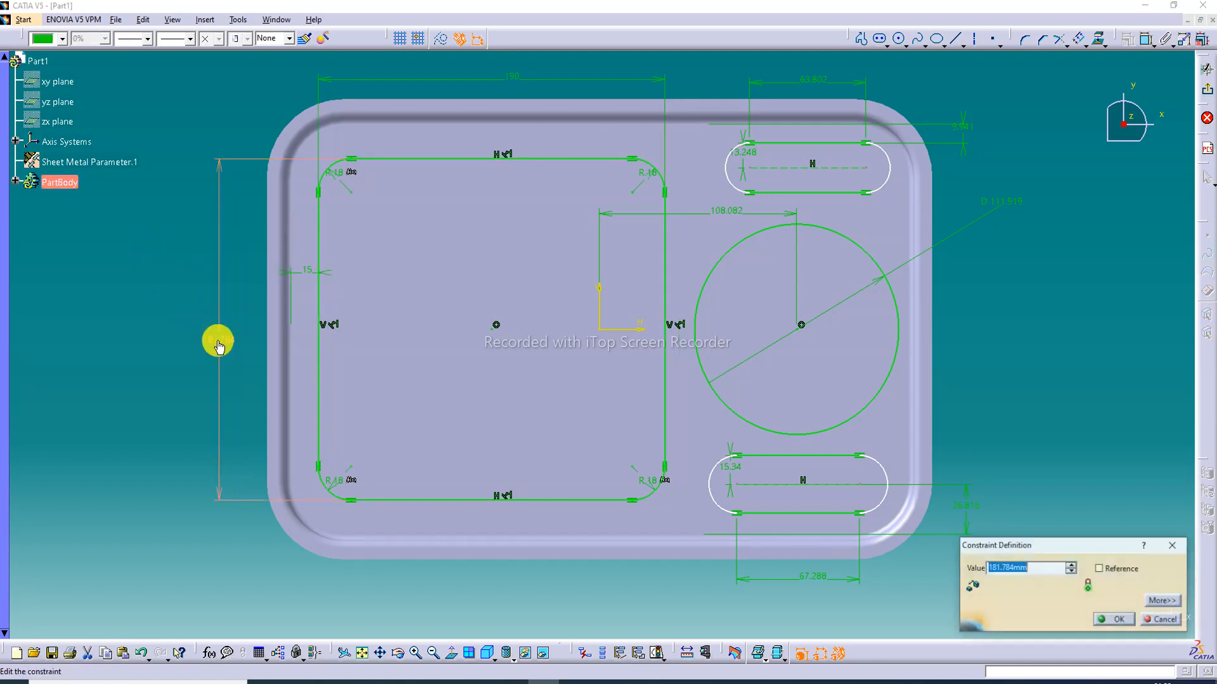
text(180)
key(Return)
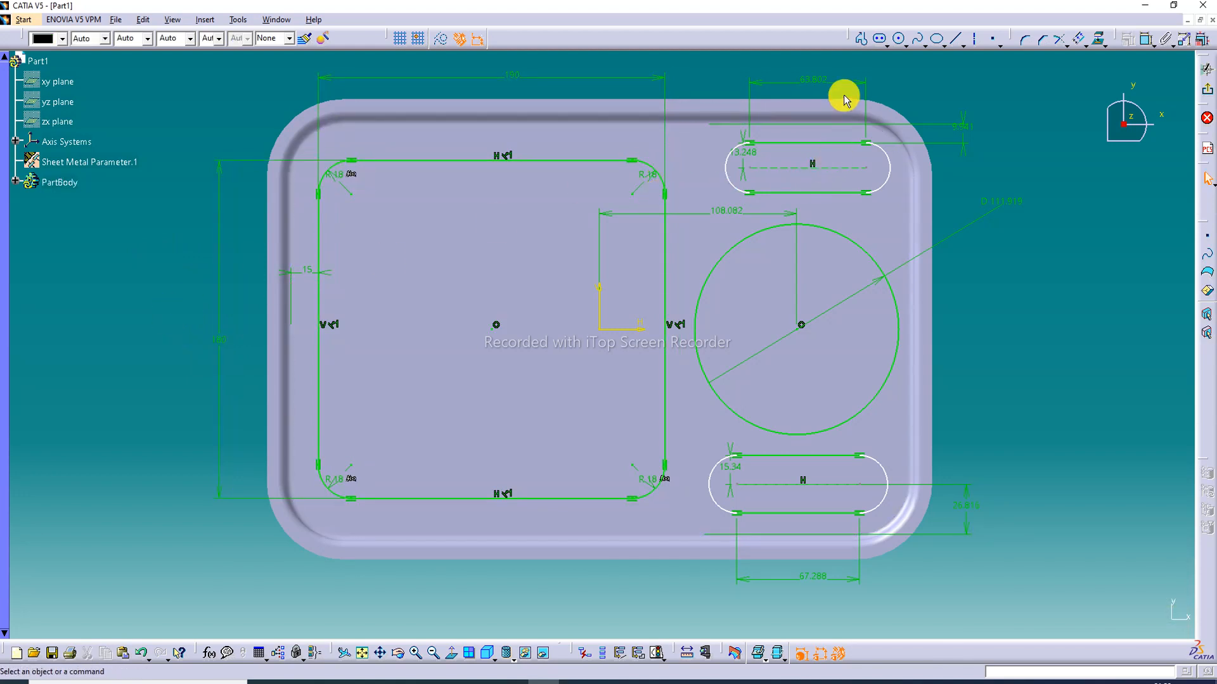
Step: Set the circle's diameter to 90 mm and the upper elongated hole's gap from the floor's upper edge to 15 mm
double_click(1013, 208)
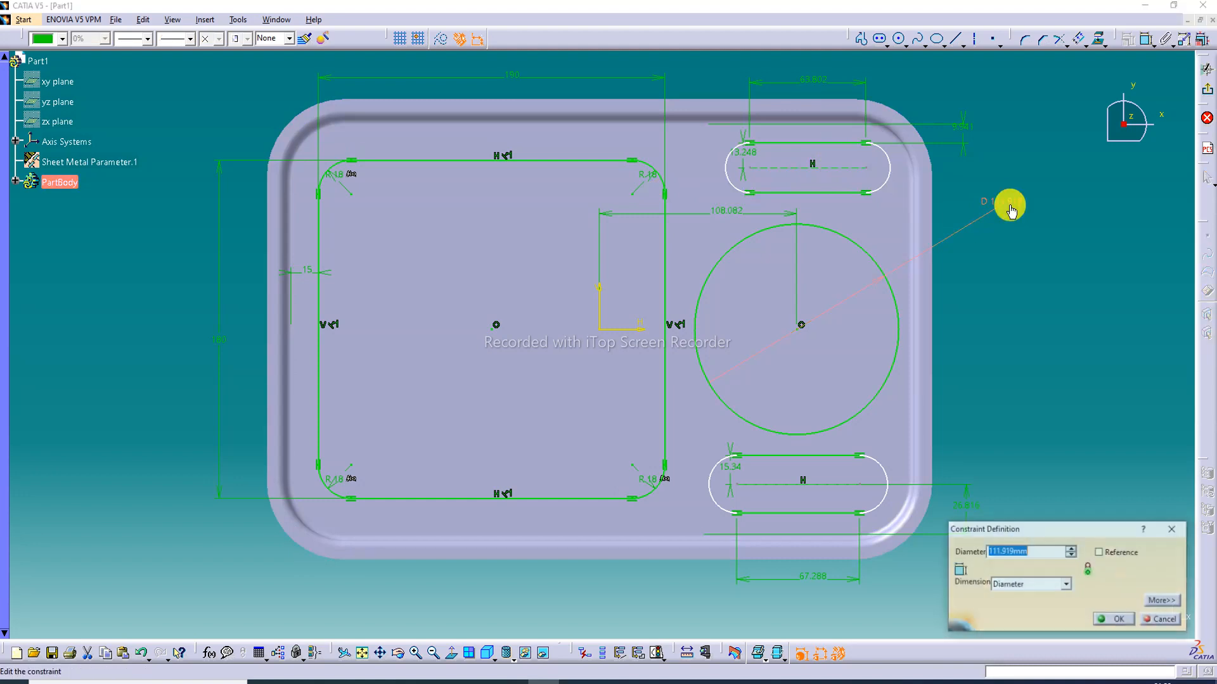
text(90)
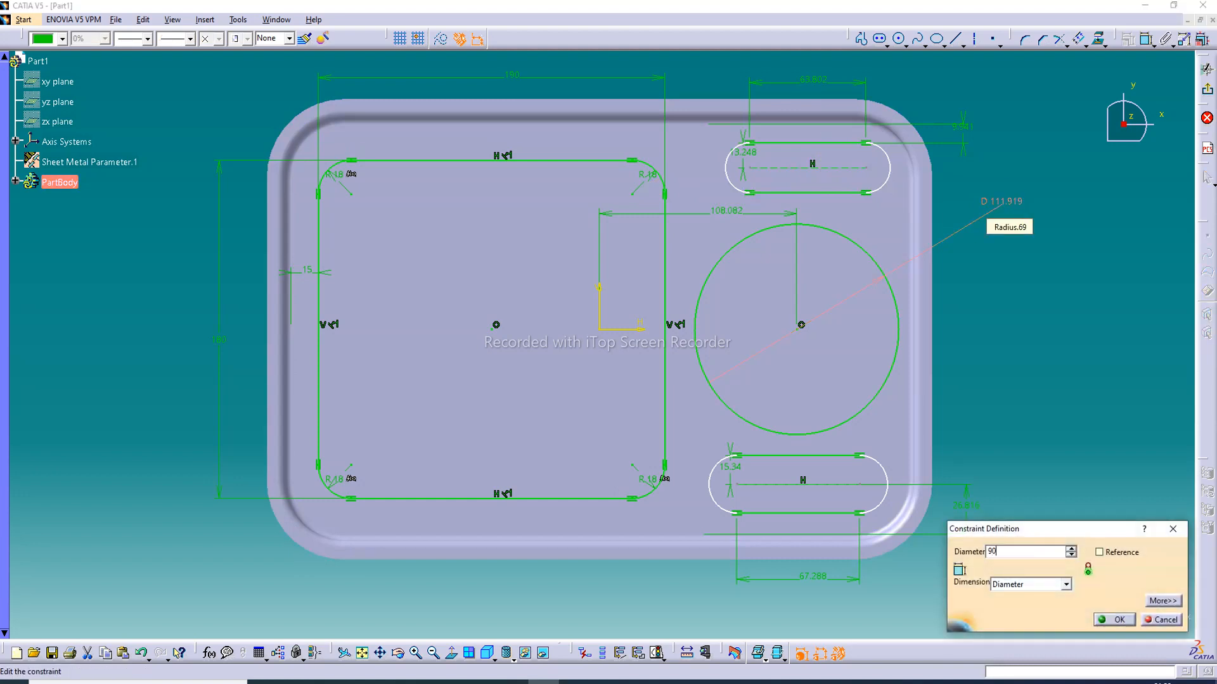
key(Return)
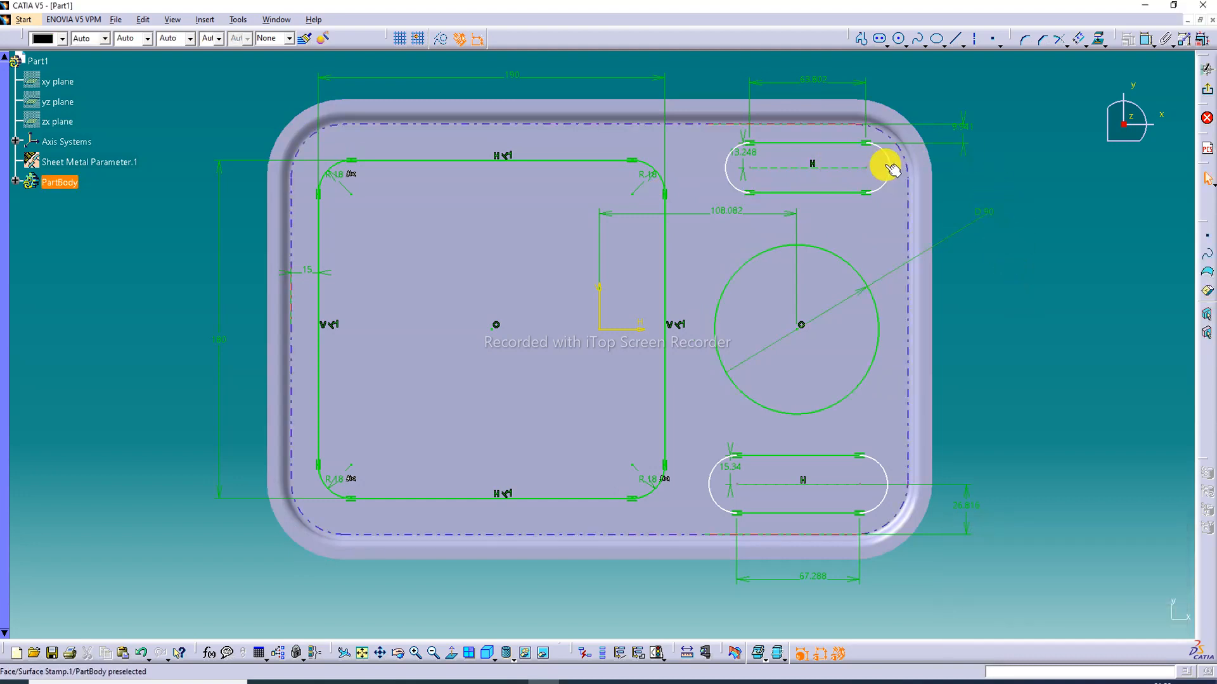
click(960, 127)
double_click(961, 129)
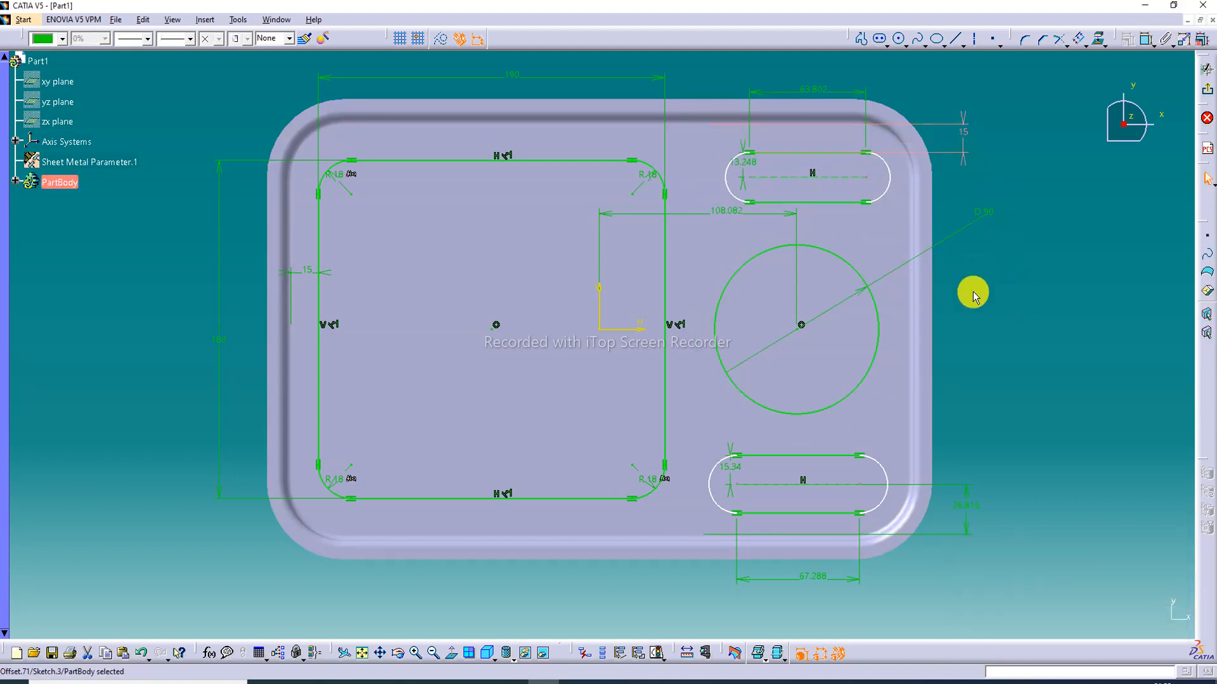
Step: Set the distance between the lower elongated hole's centreline and the floor's lower edge to 15 mm
click(959, 507)
double_click(960, 507)
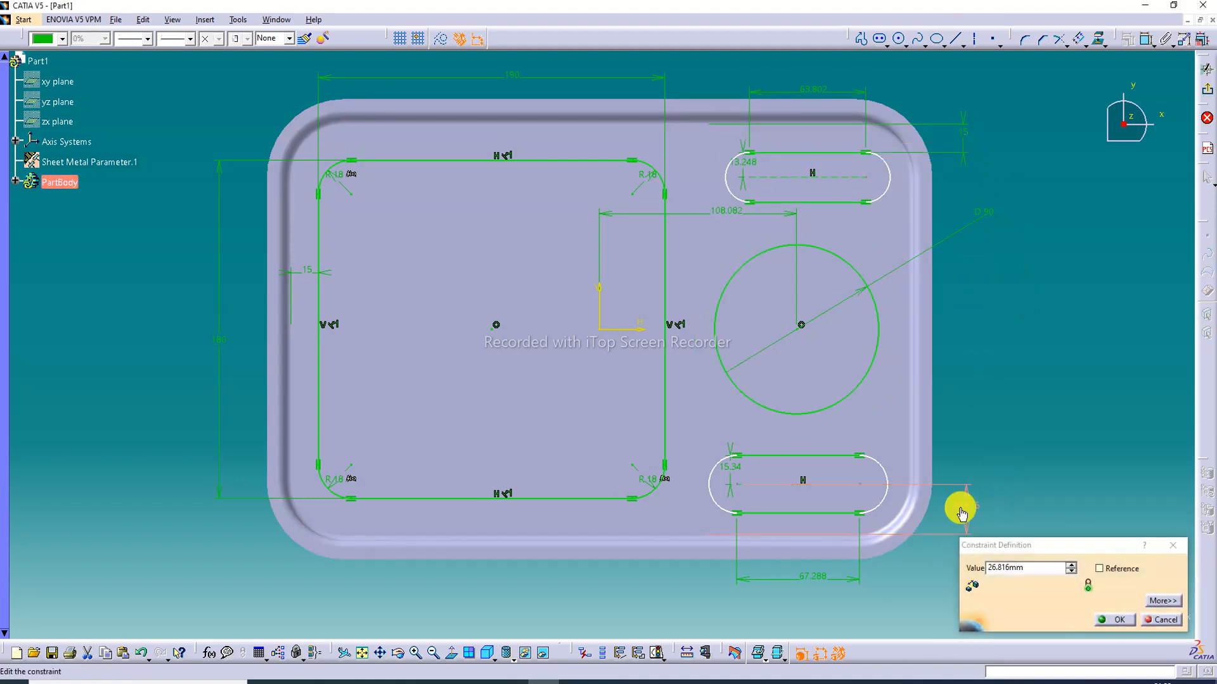
text(15)
key(Return)
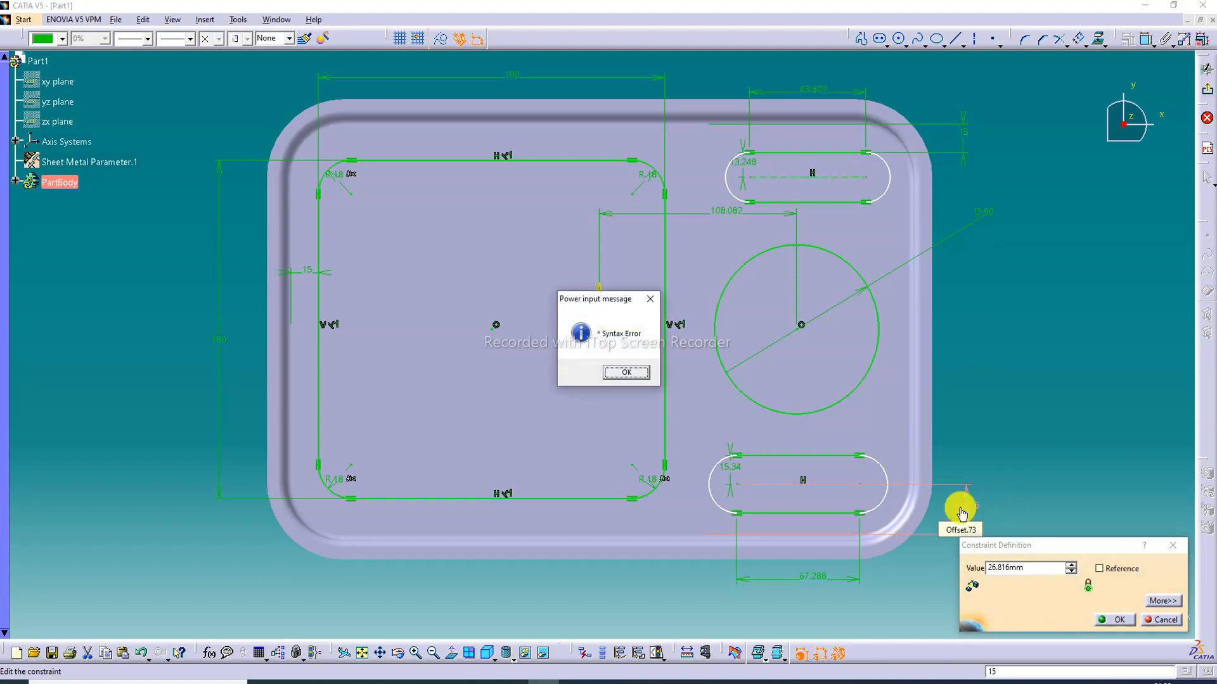
key(Return)
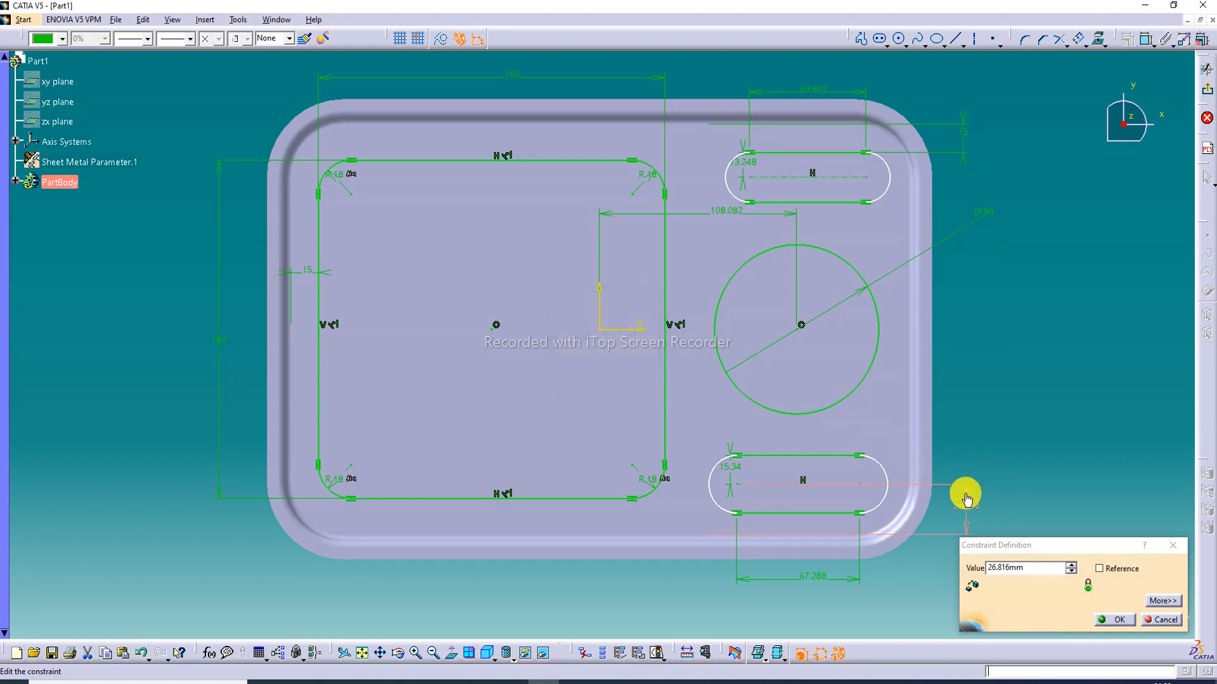
click(969, 505)
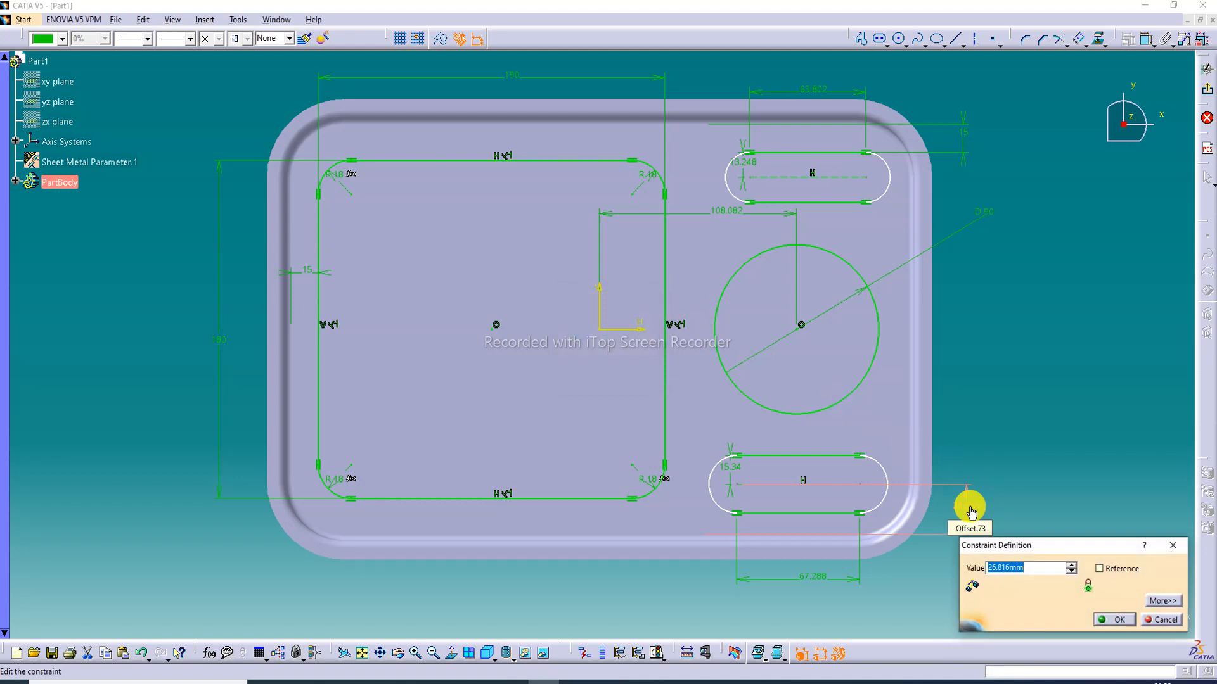
text(15)
key(Return)
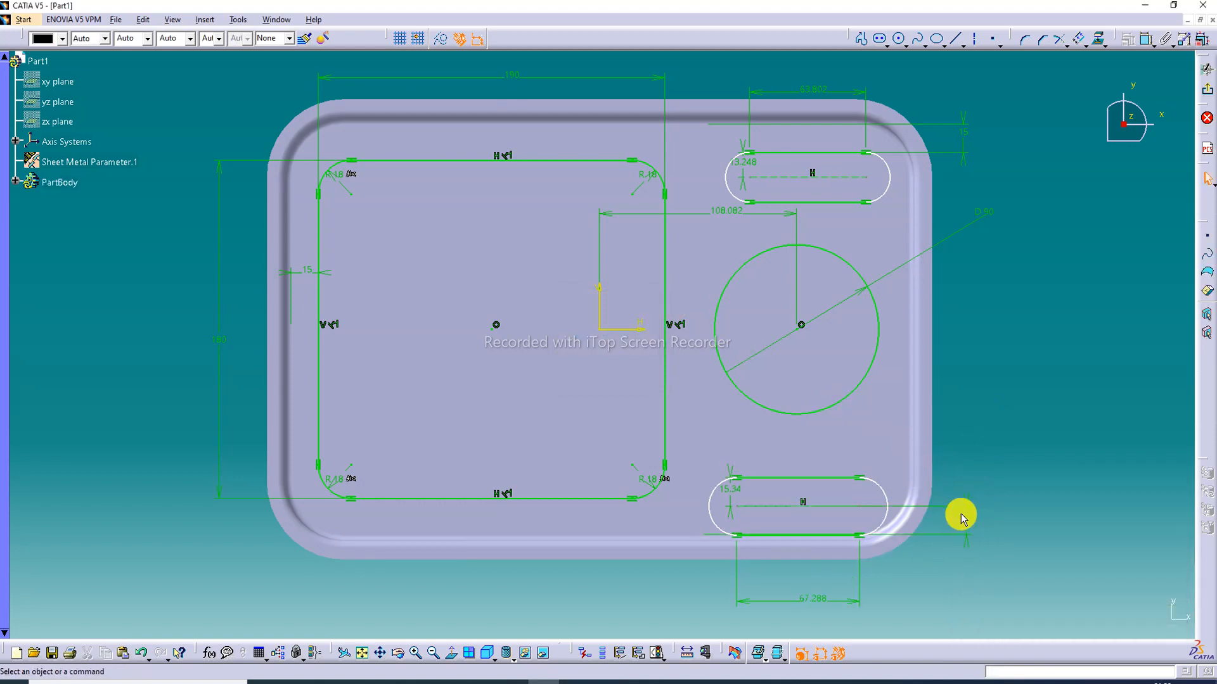
Step: Increase the lower elongated hole's centreline distance from the floor's lower edge to 25 mm
double_click(968, 521)
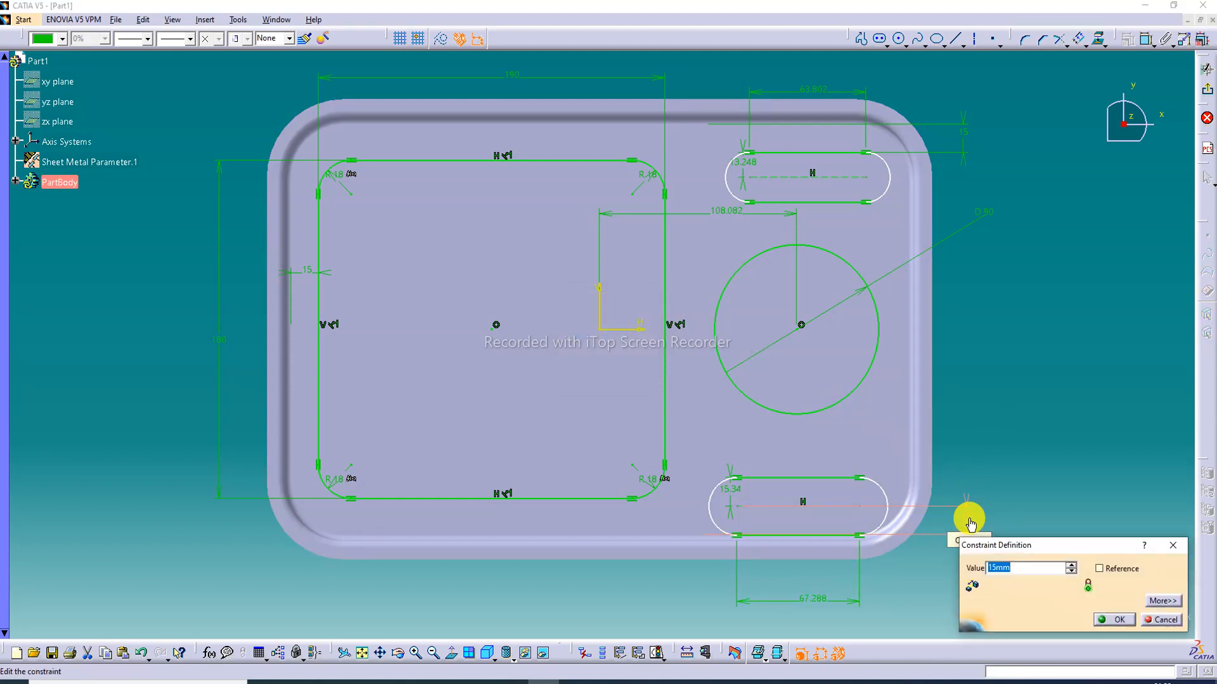
text(2)
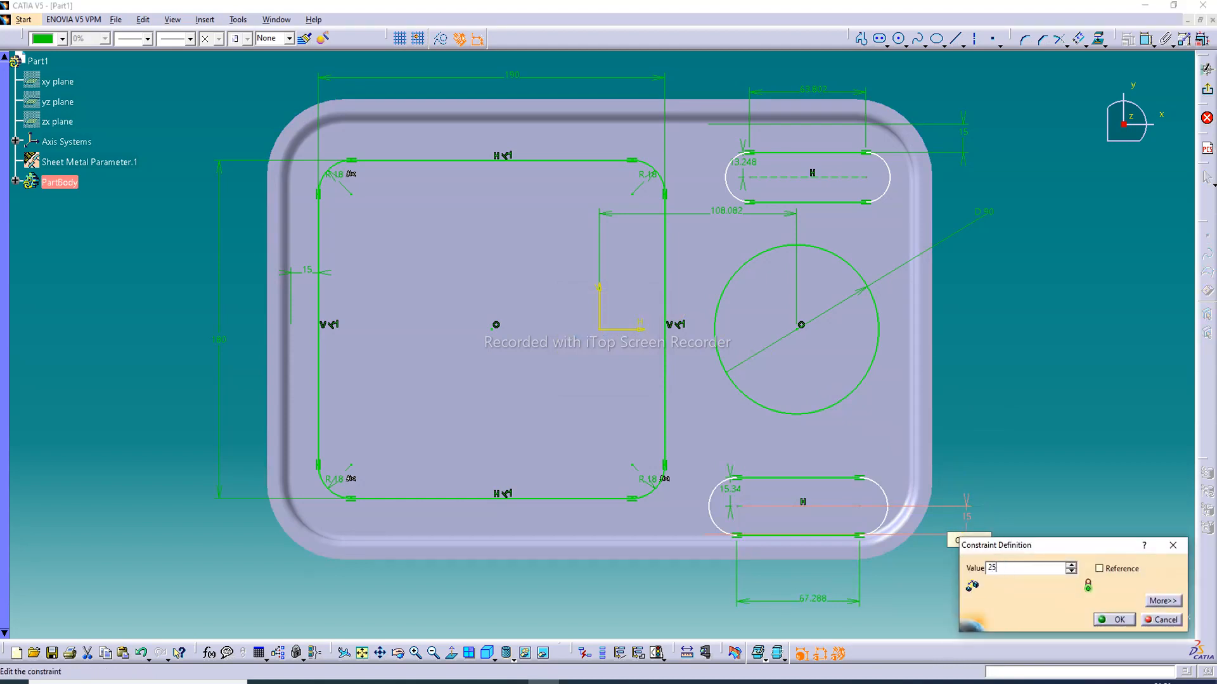
text(5)
key(Return)
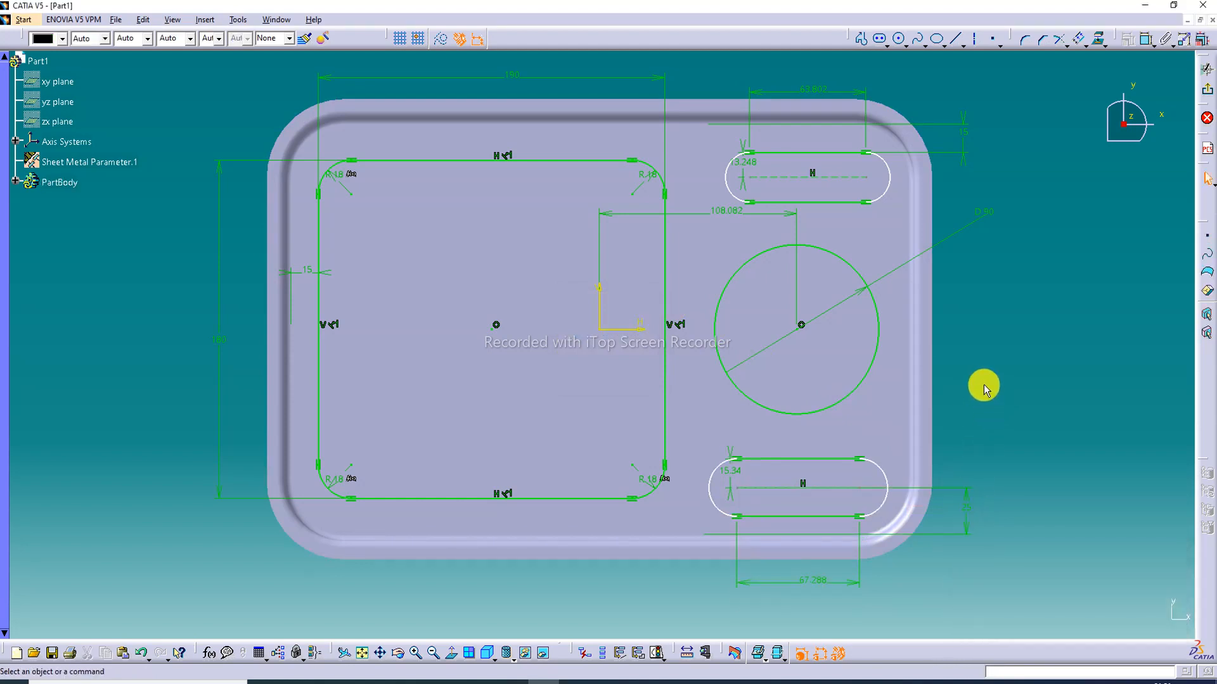
Step: Try half-heights of 25 mm and 20 mm for the lower elongated hole, between its centreline and upper side
double_click(729, 480)
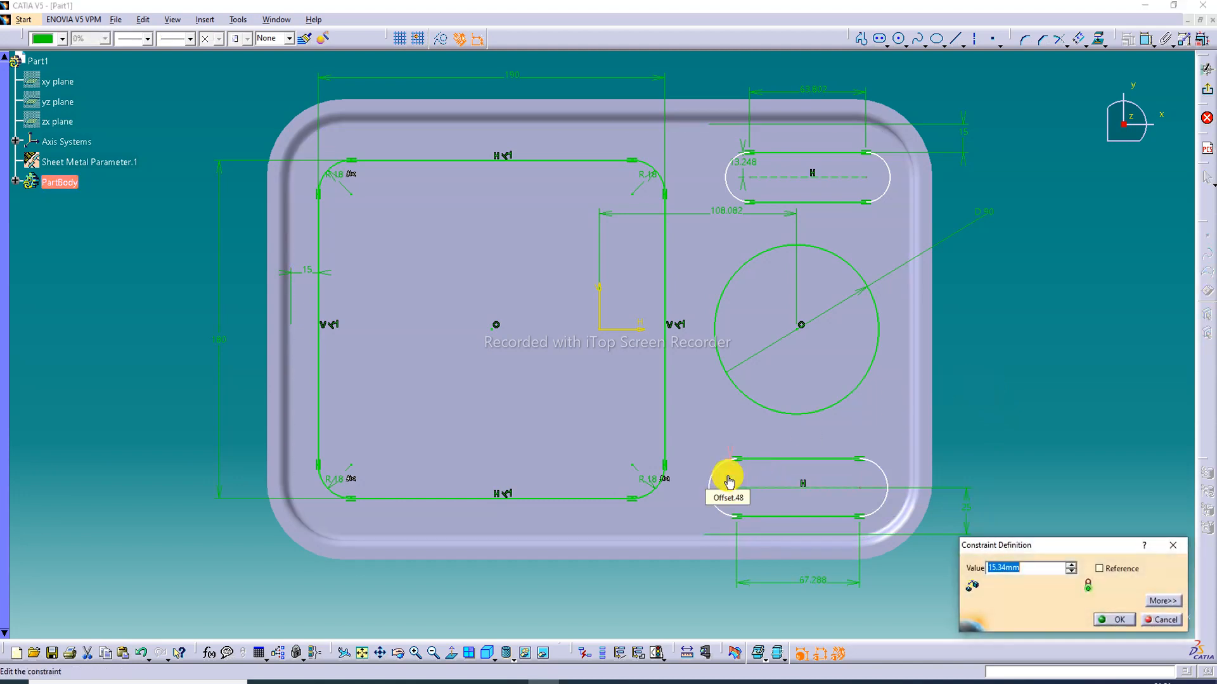
text(25)
key(Return)
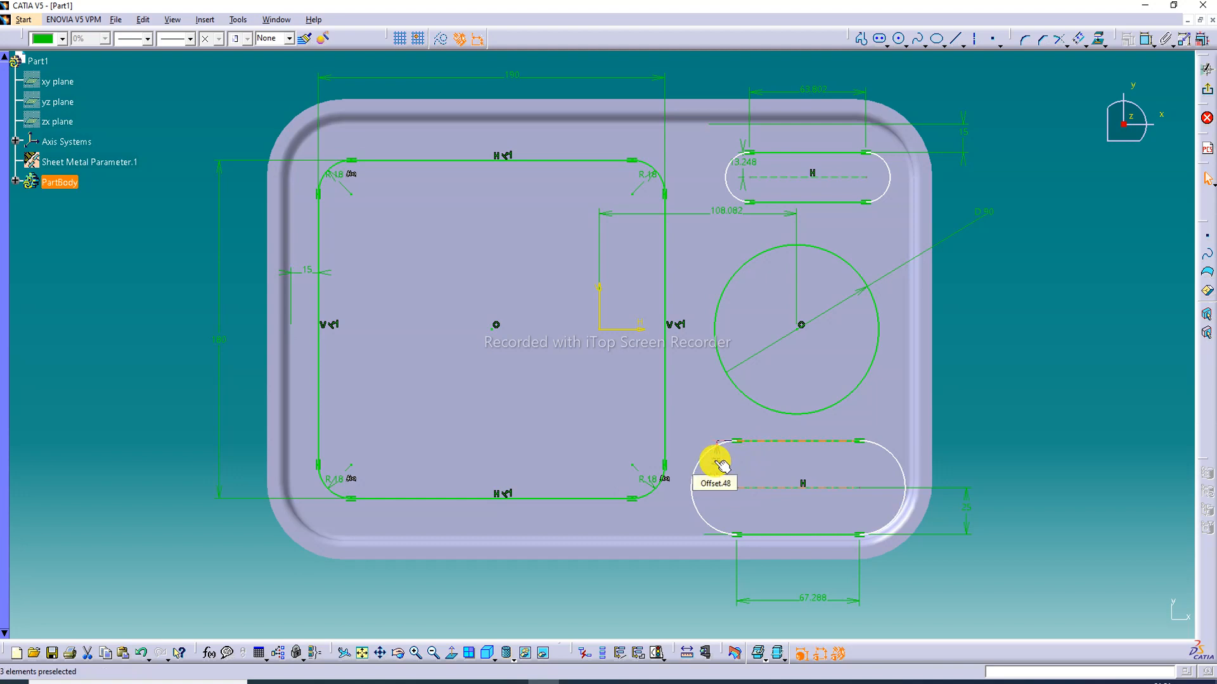
double_click(716, 467)
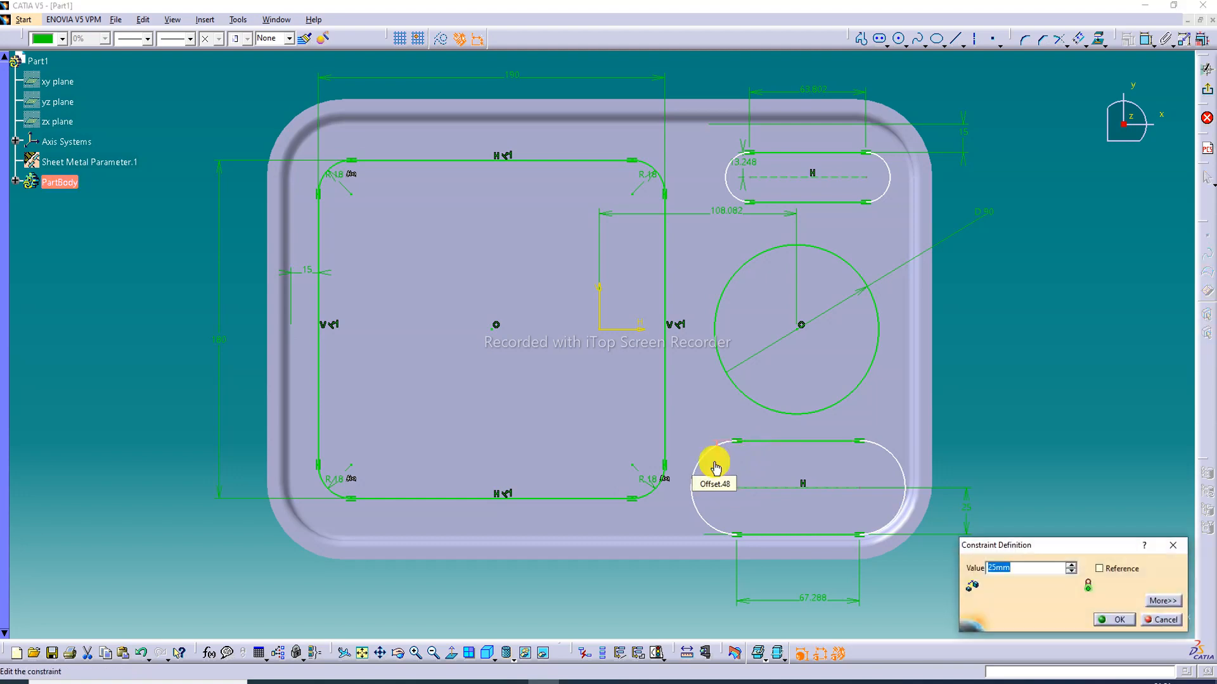
text(20)
key(Return)
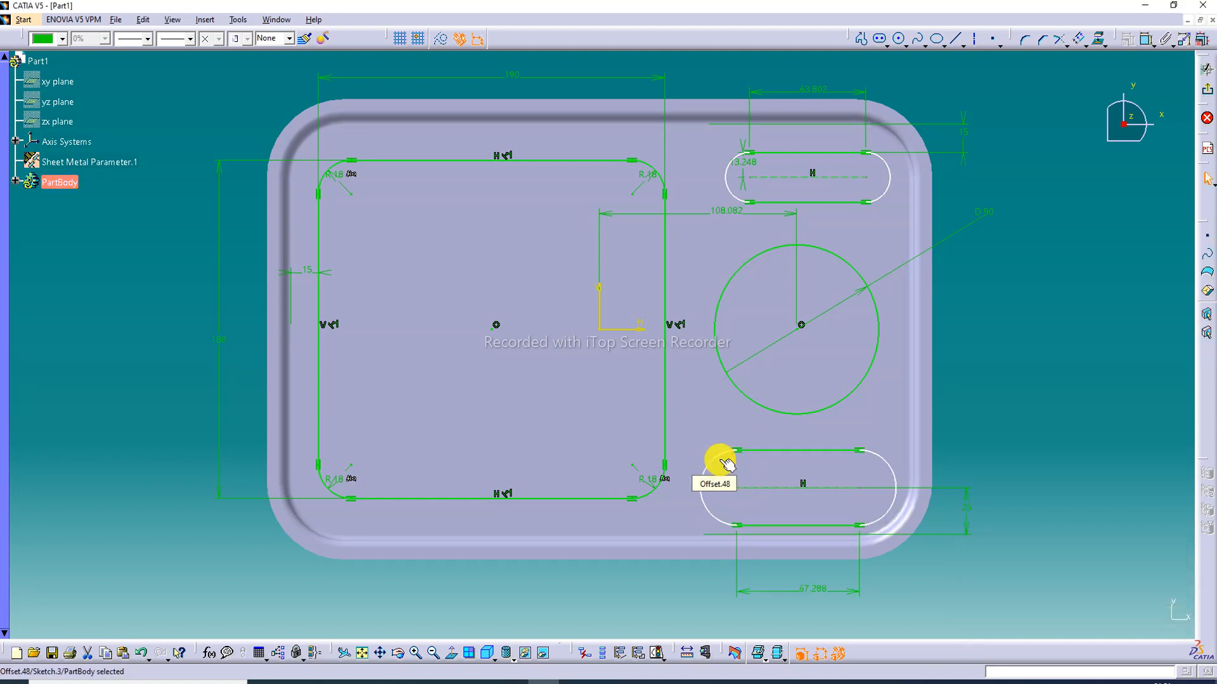
Step: Set the upper elongated hole's half-height to 20 mm and its gap from the floor's upper edge to 10 mm
double_click(741, 169)
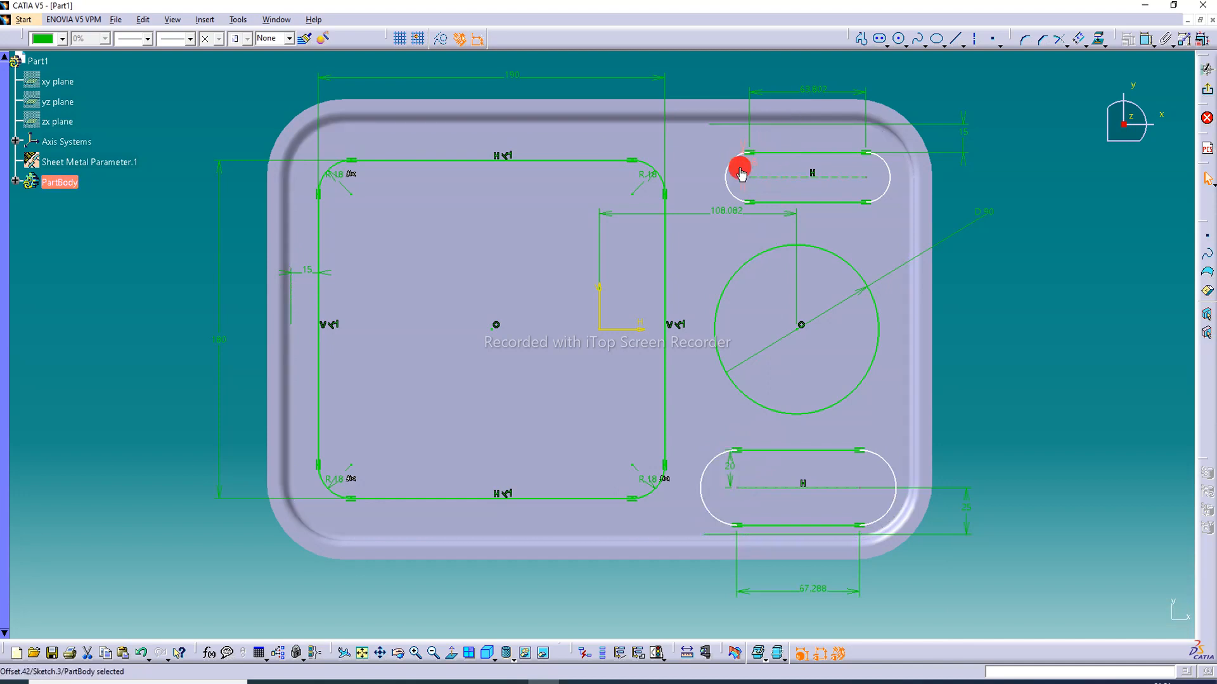
text(20)
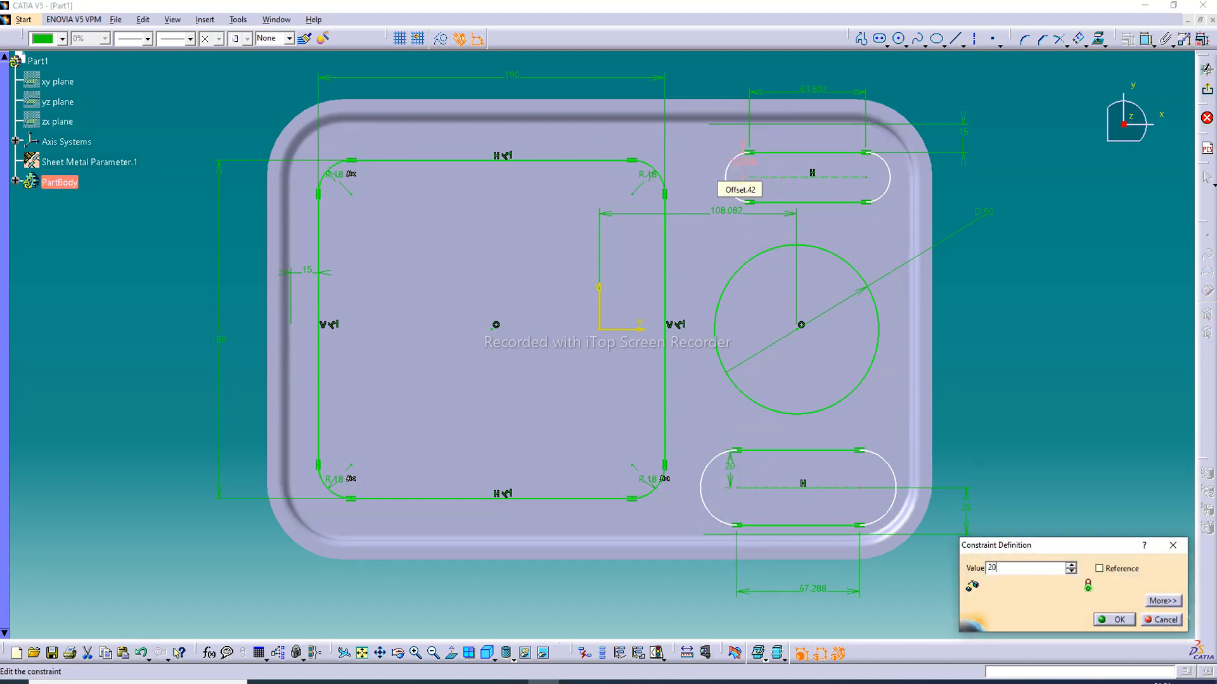
key(Return)
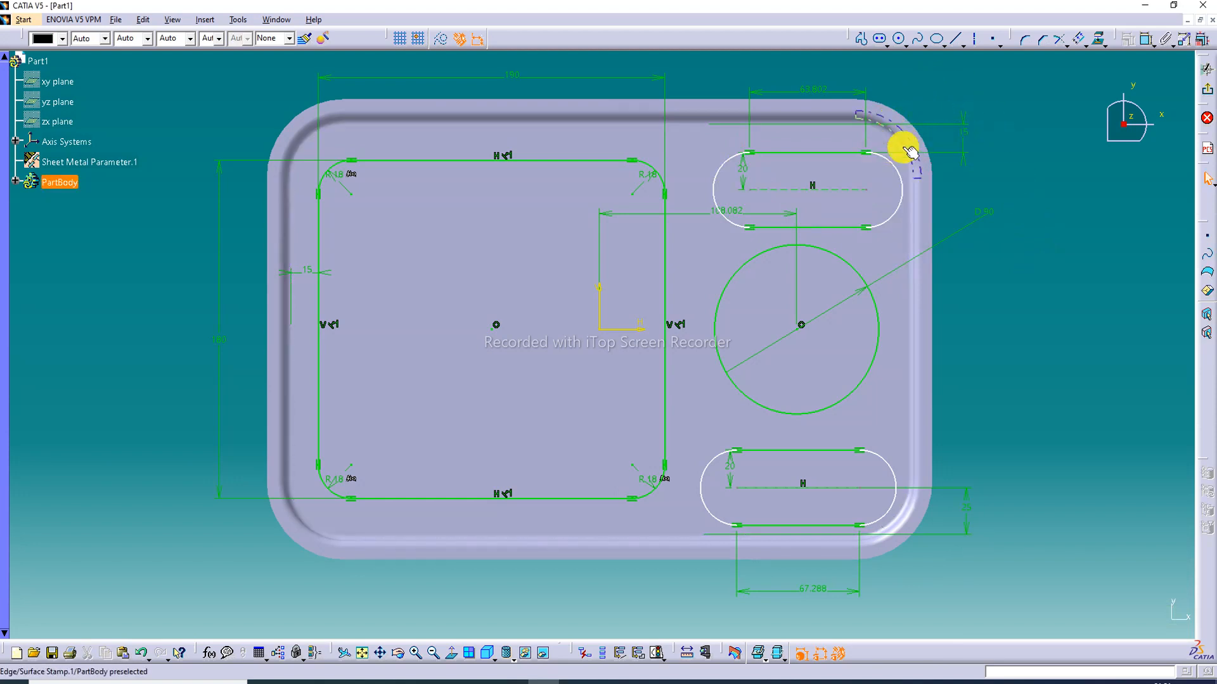
double_click(965, 135)
text(10)
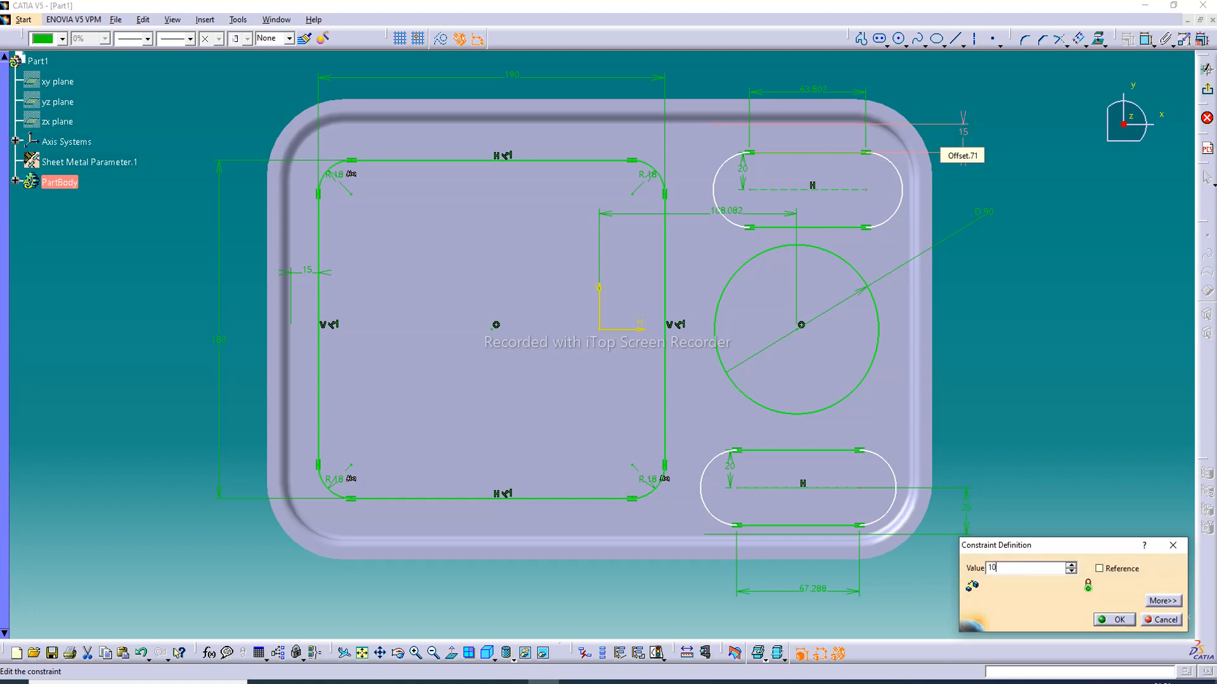
key(Return)
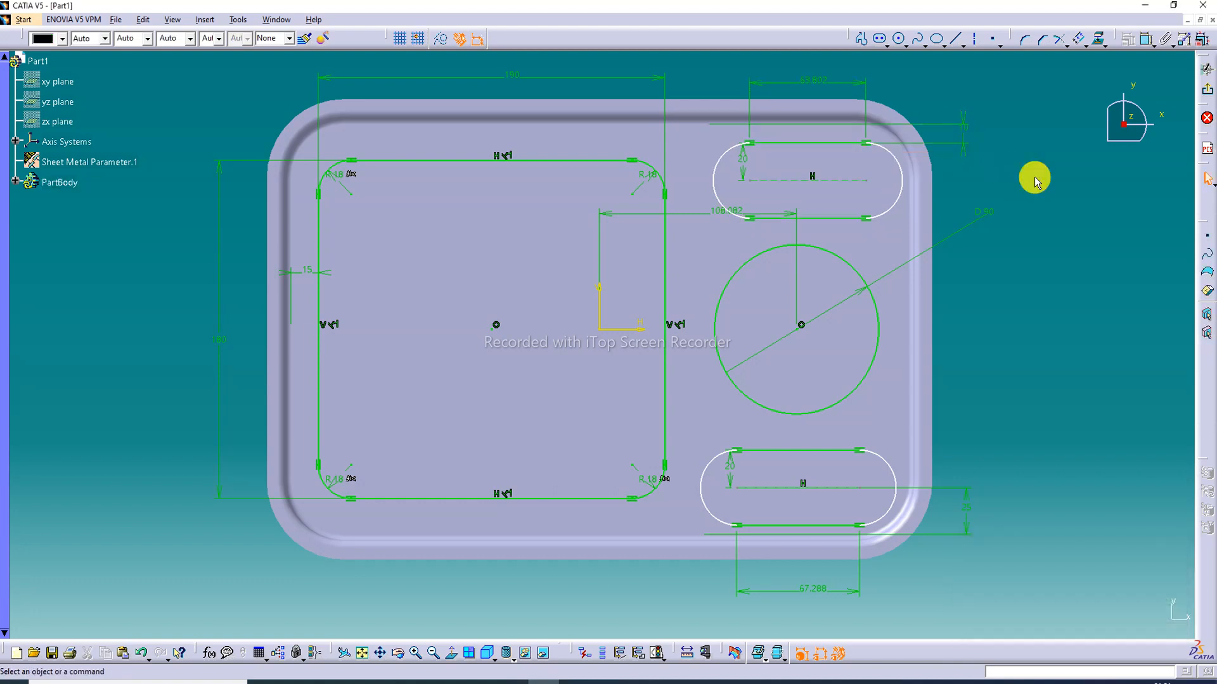
Step: Set the lower elongated hole's centreline distance from the floor's lower edge to 30 mm
double_click(966, 511)
text(3)
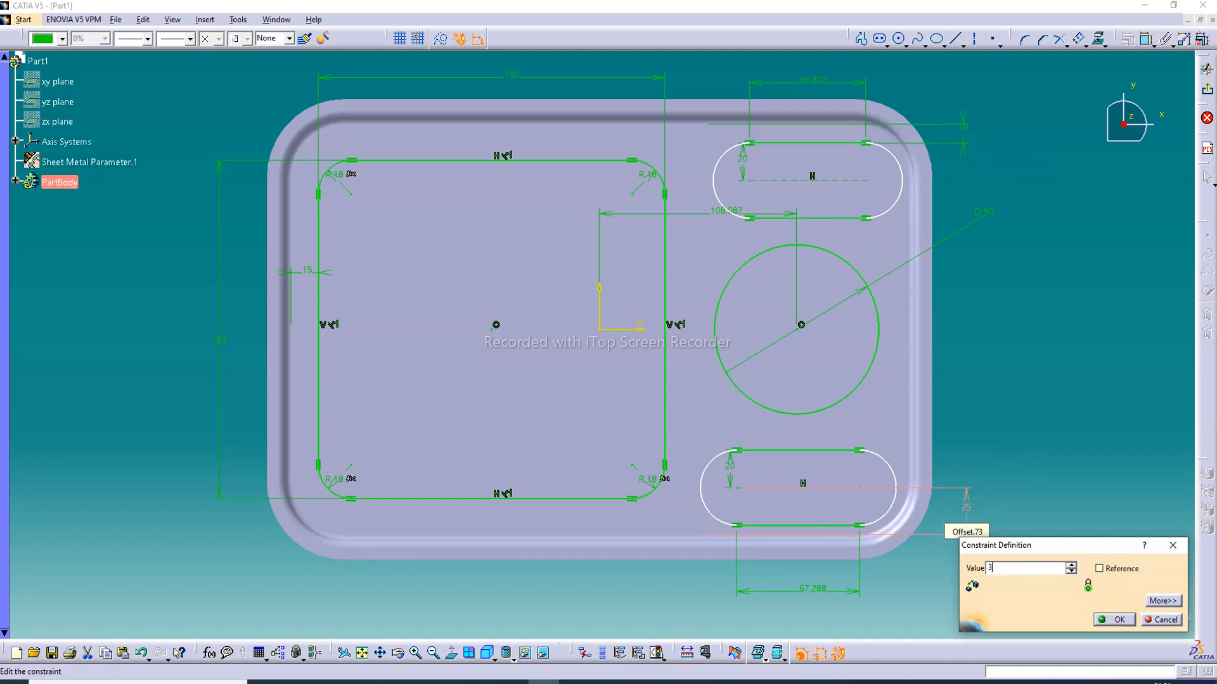
text(0)
key(Return)
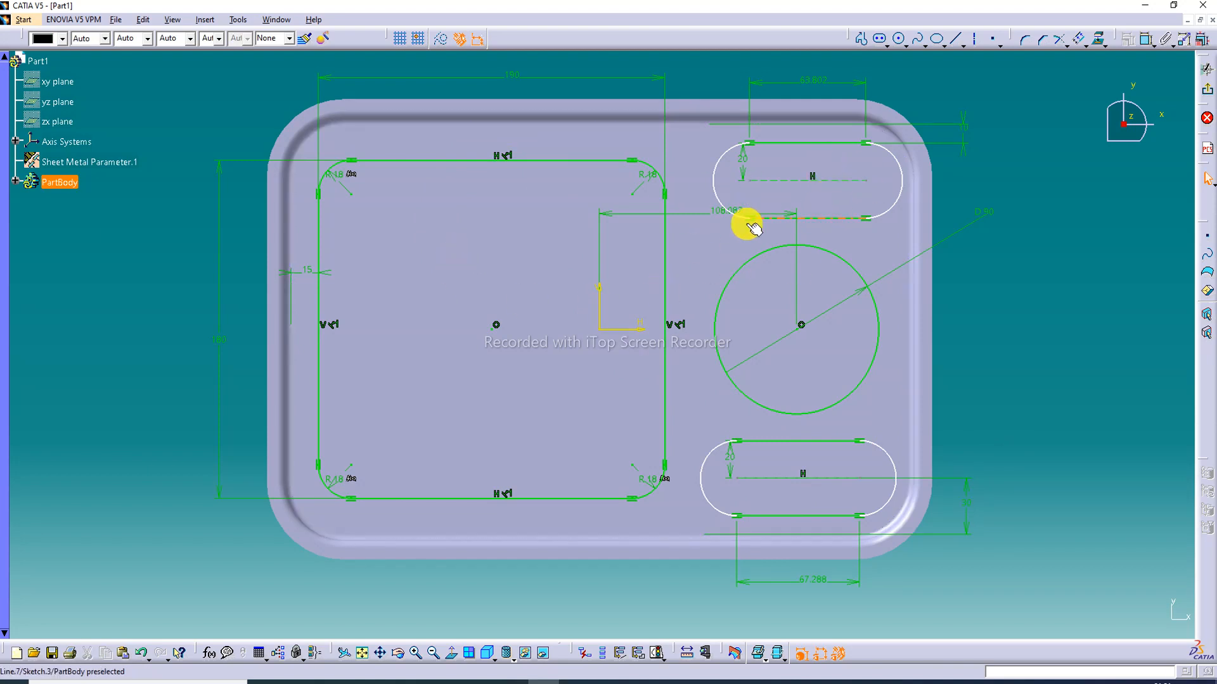
Step: Set the horizontal distance between the circle's centre and the sketch's vertical axis to 100 mm
click(721, 219)
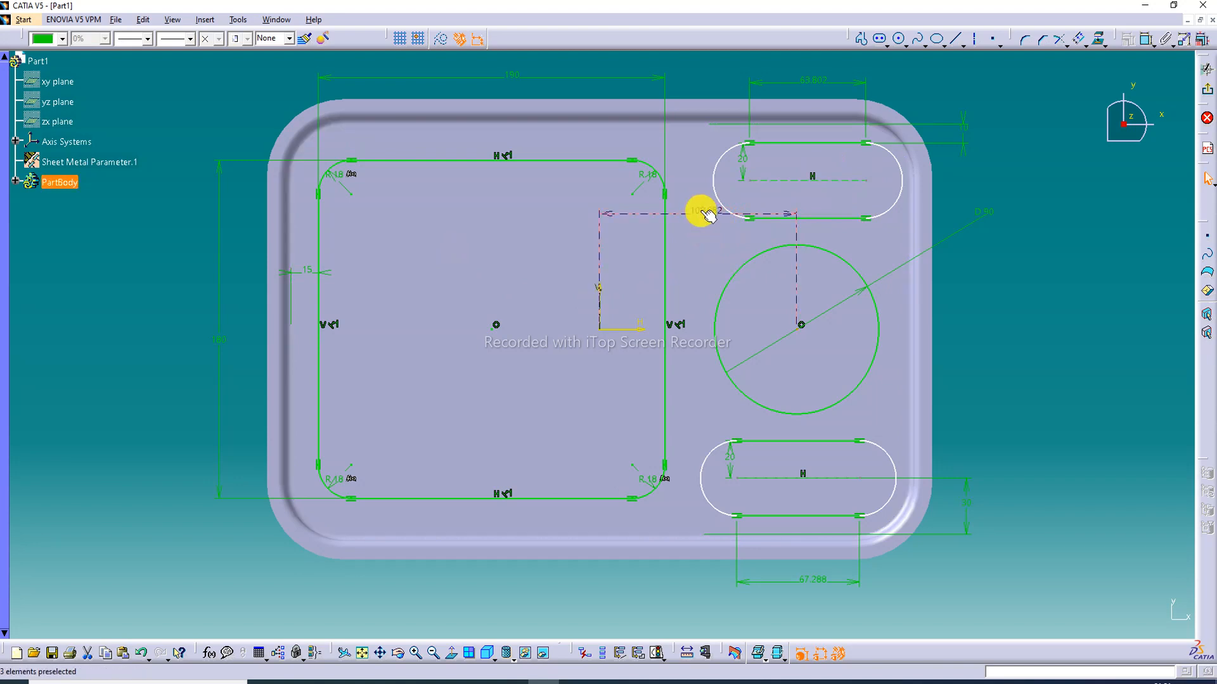
double_click(704, 214)
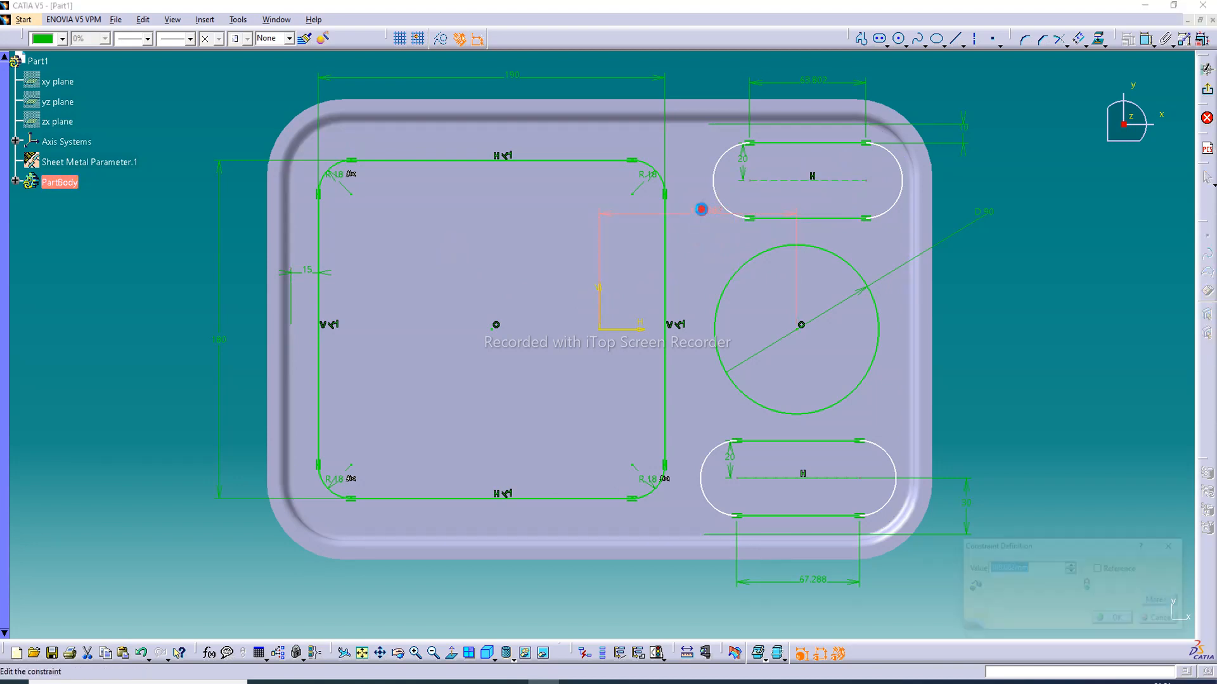
text(100)
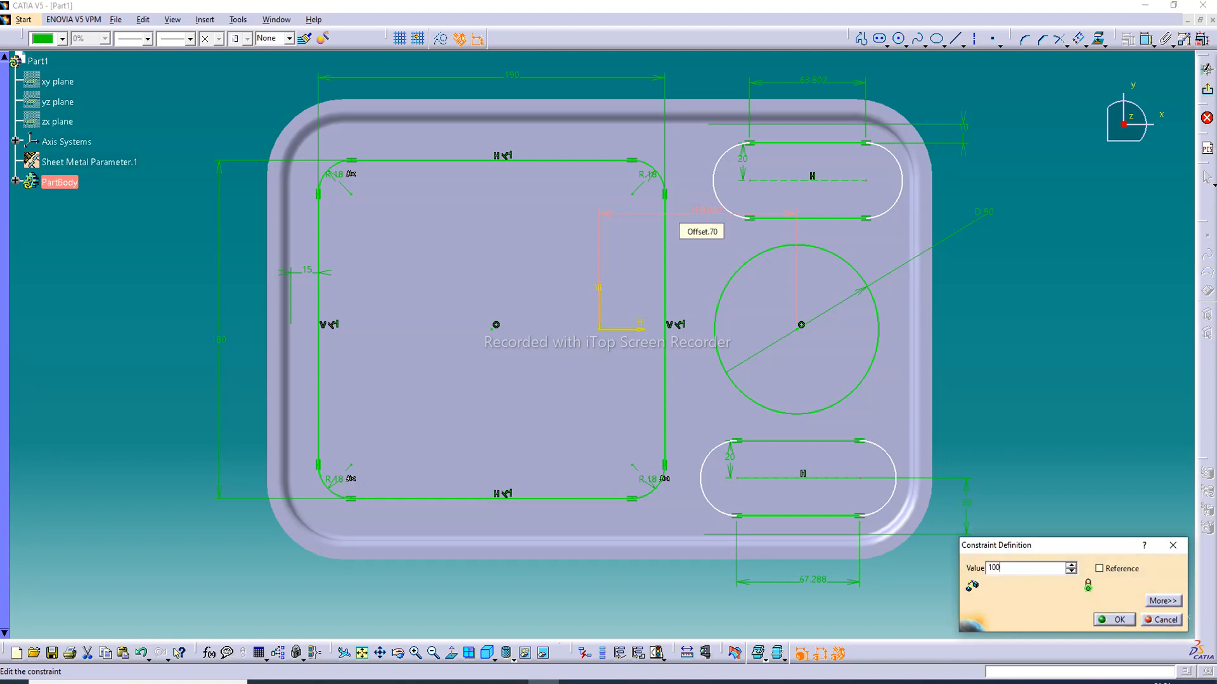
key(Return)
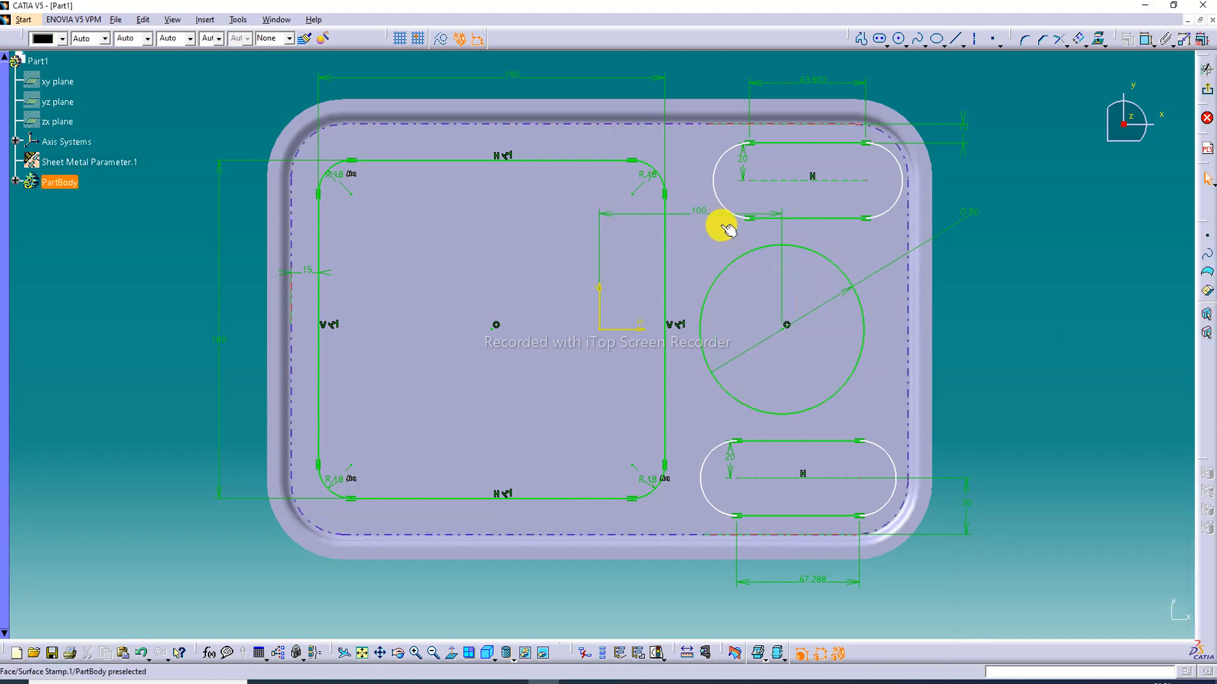
Step: Set the circle centre's horizontal distance from the vertical axis to 110 mm and the circle's diameter to 95 mm
double_click(703, 216)
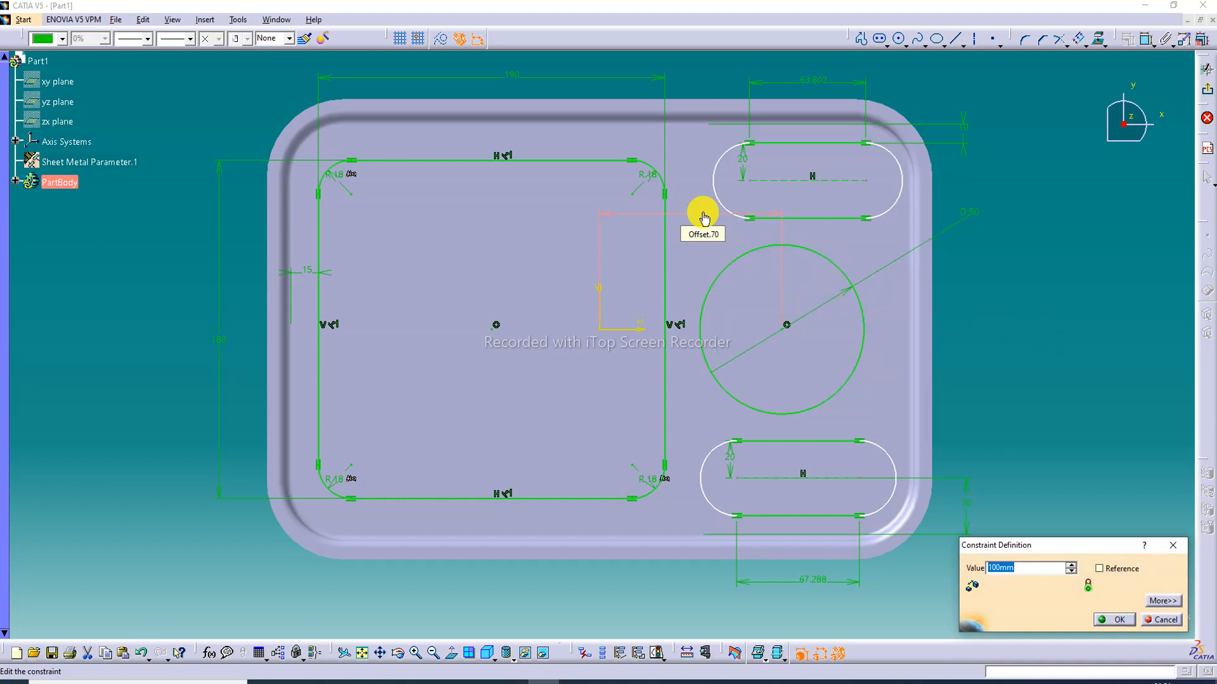
text(110)
key(Return)
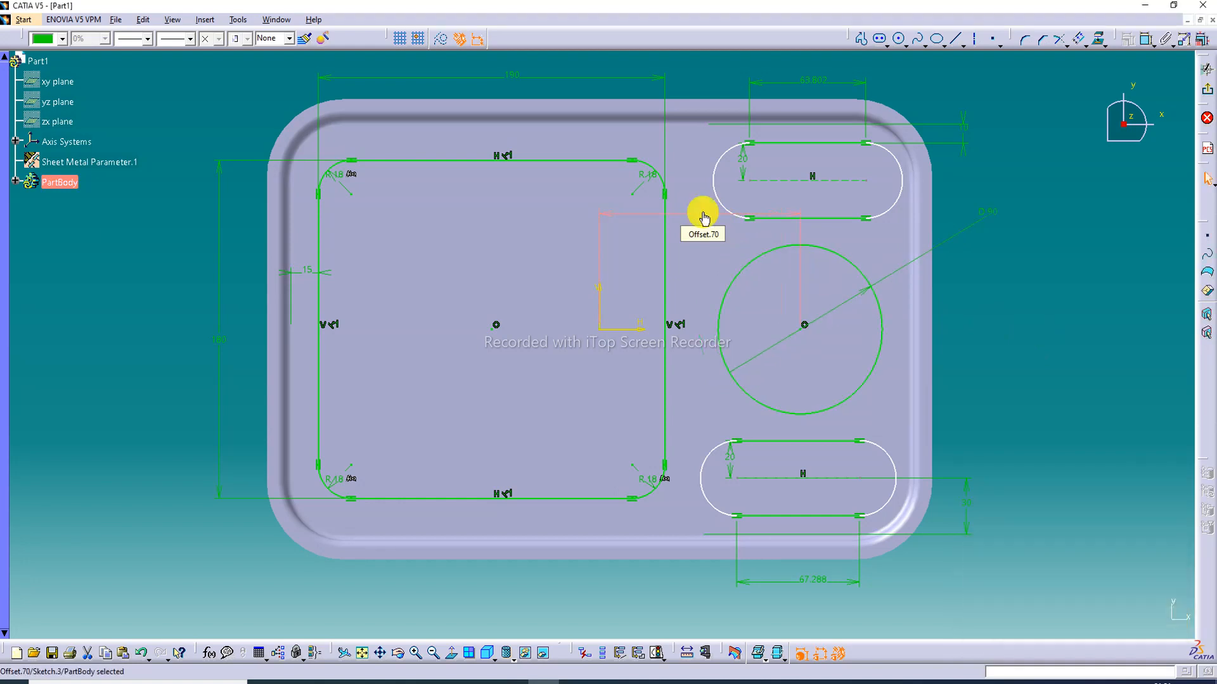
double_click(991, 219)
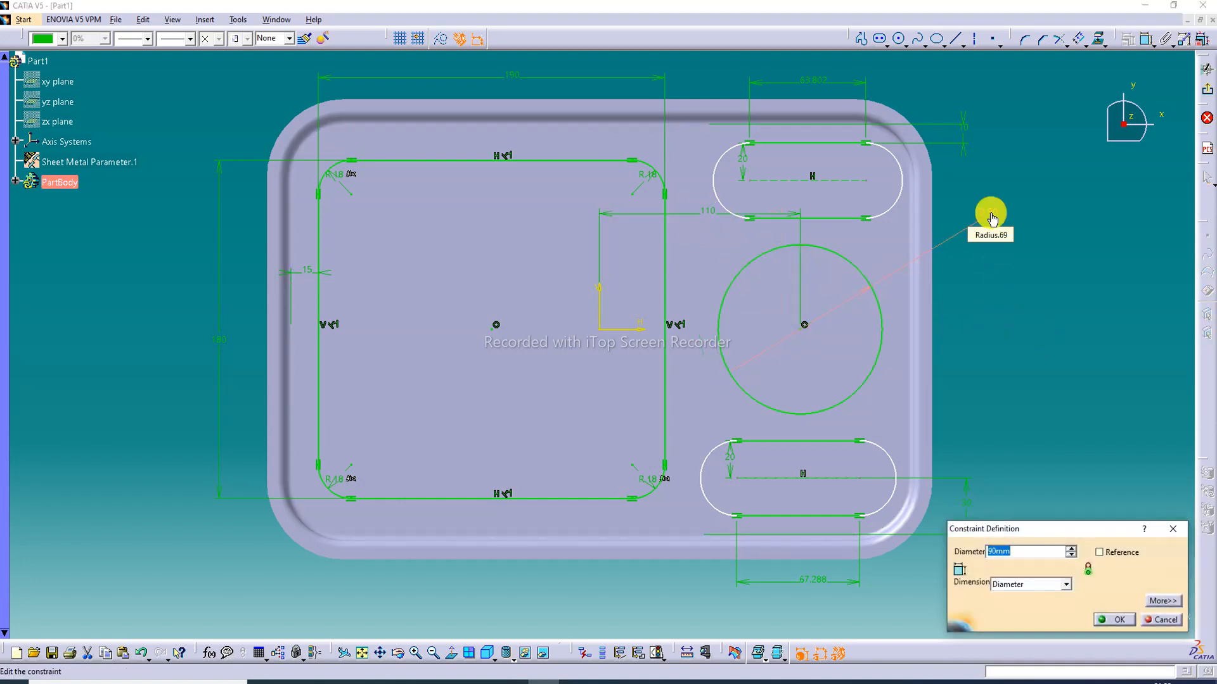
text(9)
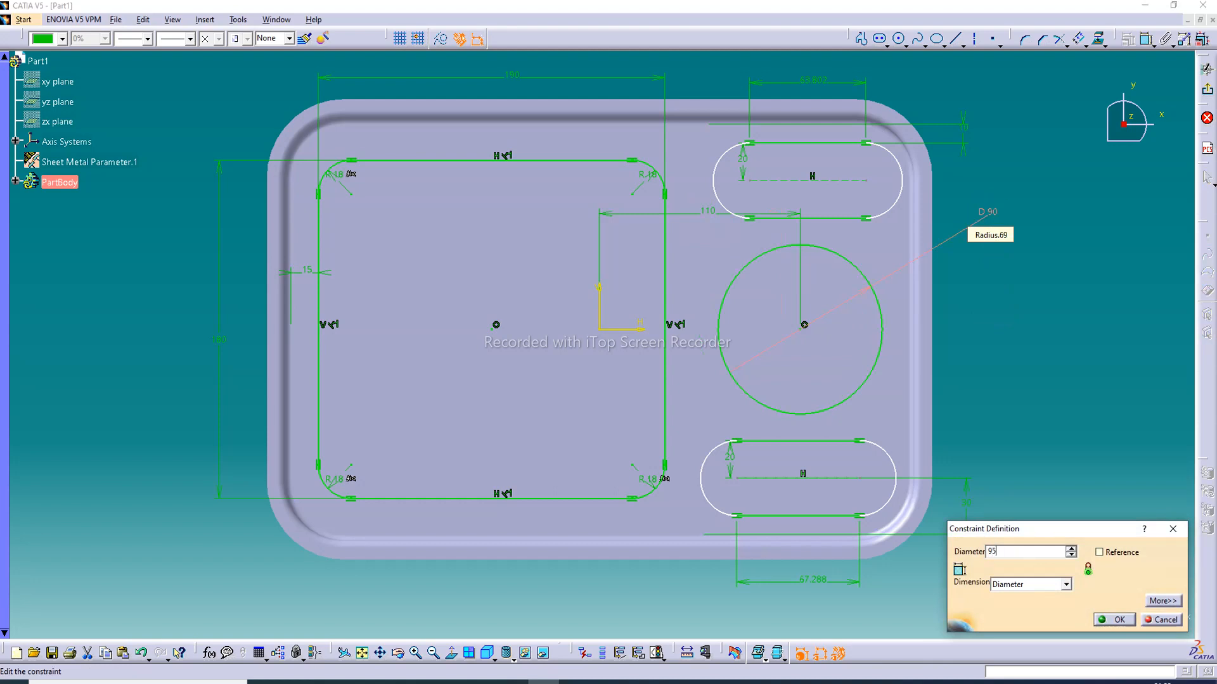
text(5)
key(Return)
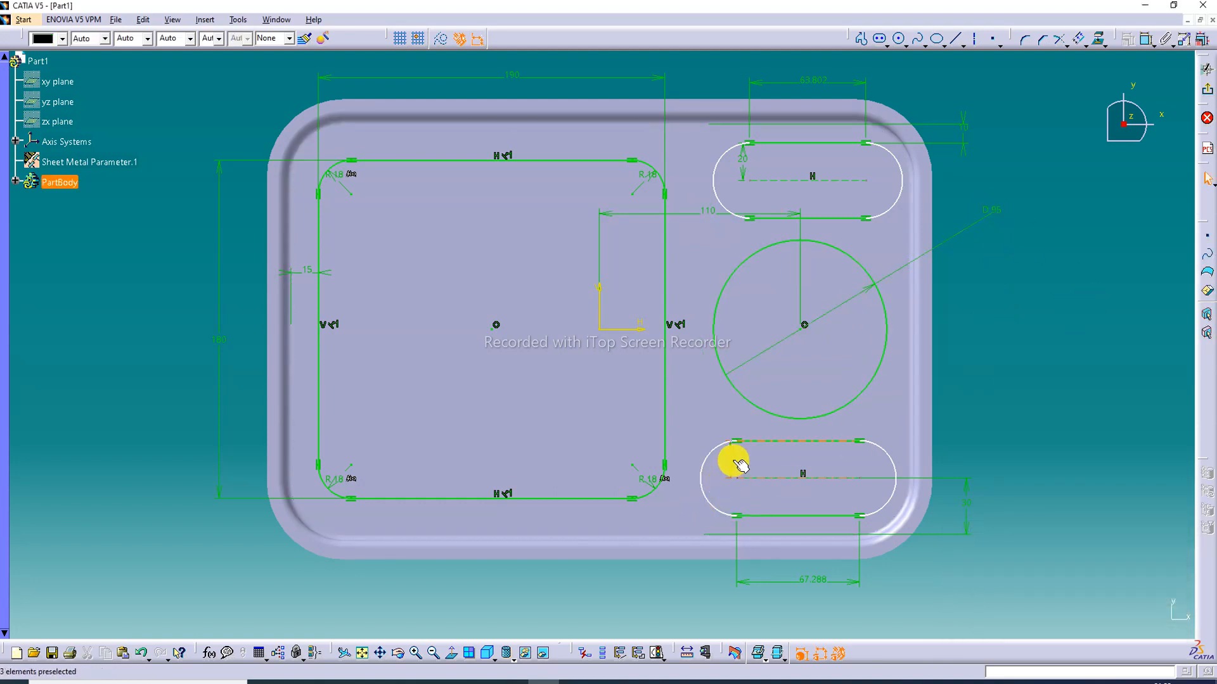
Step: Set the lower elongated hole's half-height, from its centreline to its upper side, to 22 mm
double_click(732, 460)
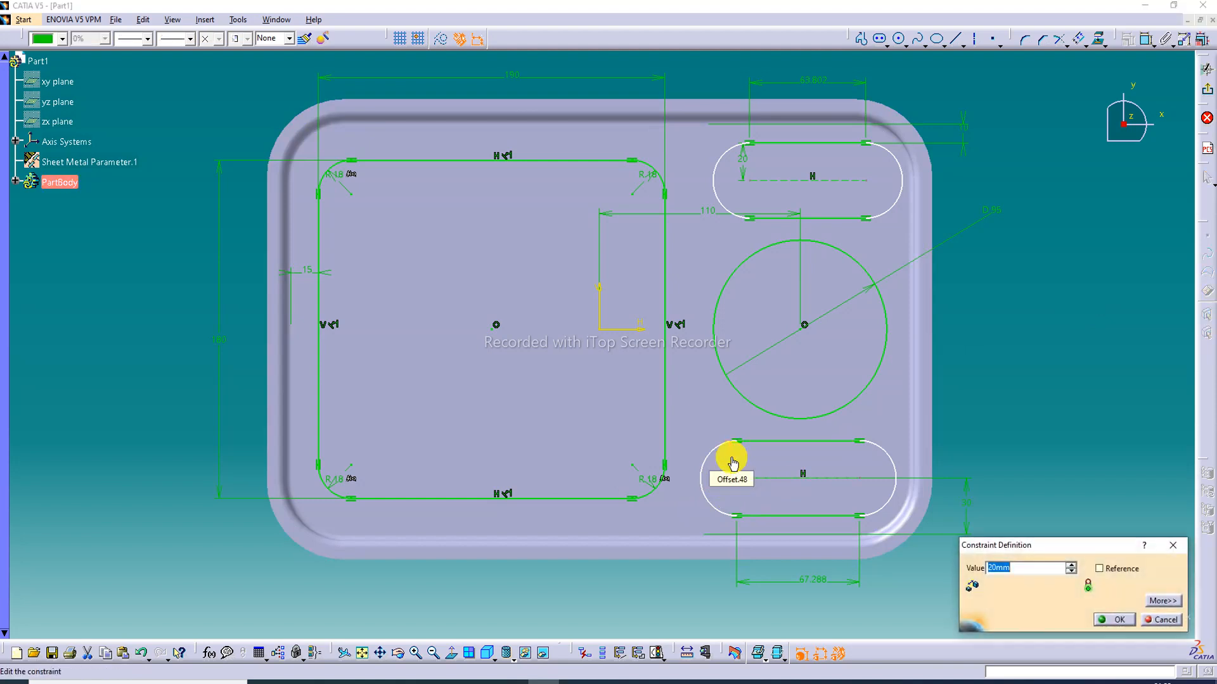
text(22)
key(Return)
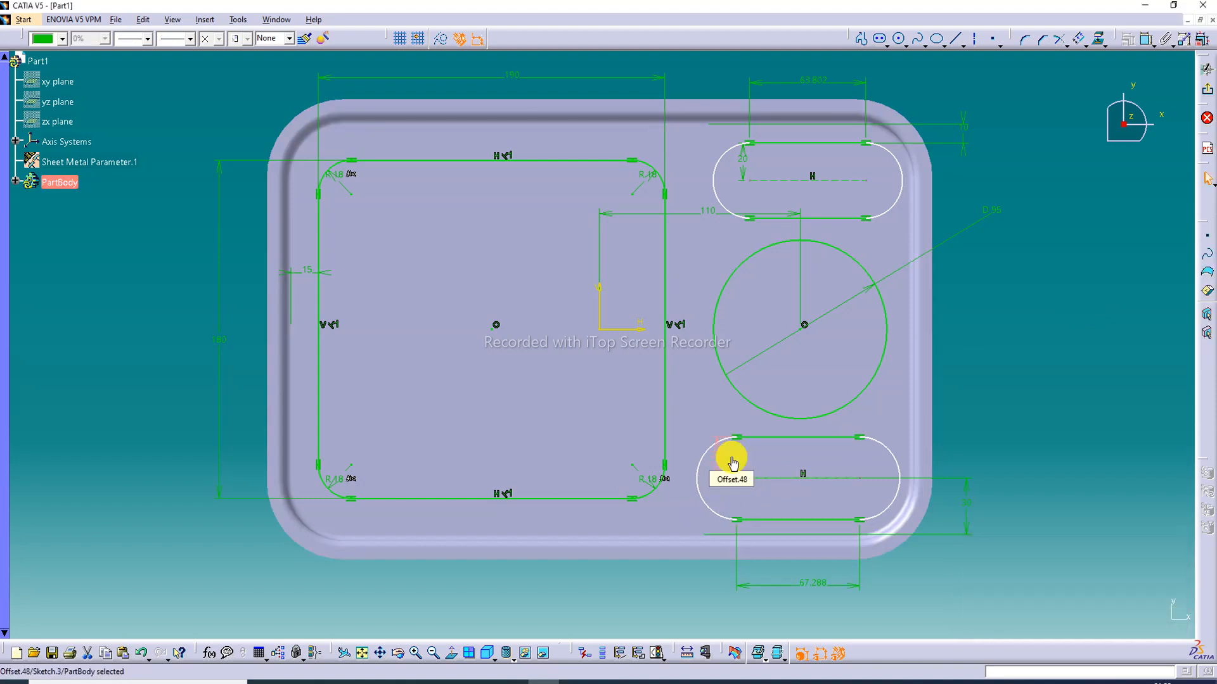
click(1079, 347)
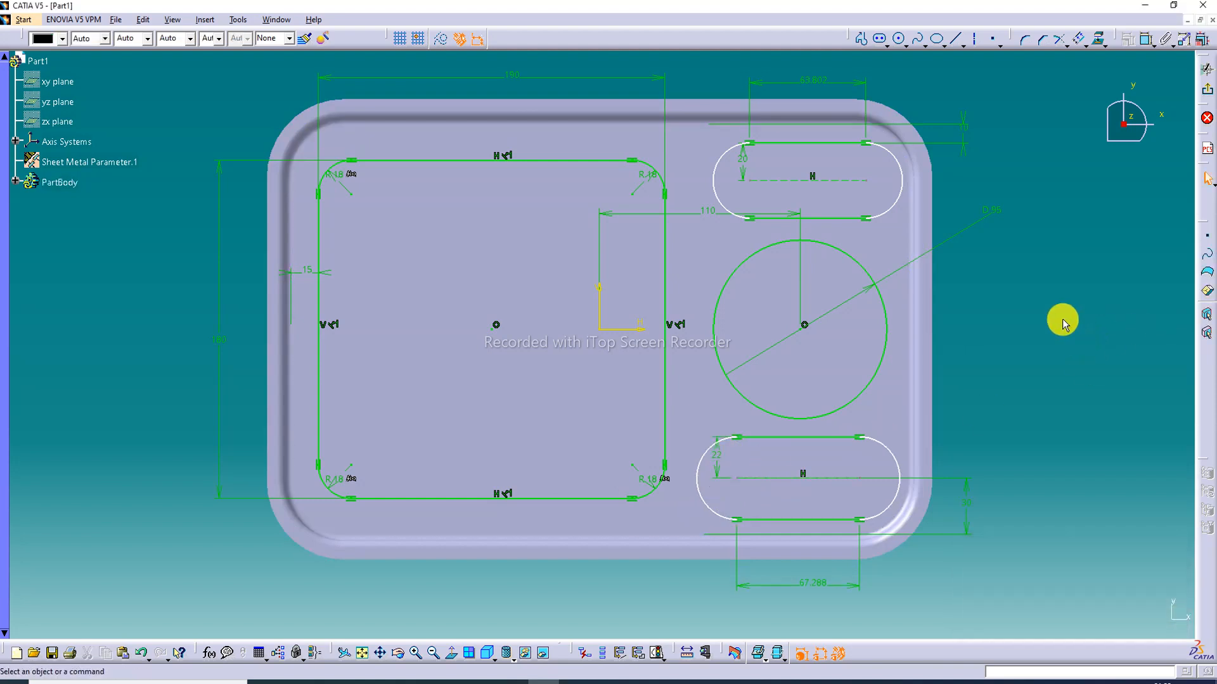
Step: Set the upper elongated hole's half-height to 22 mm and its upper side's distance from the floor's upper edge to 8 mm
double_click(745, 167)
text(22)
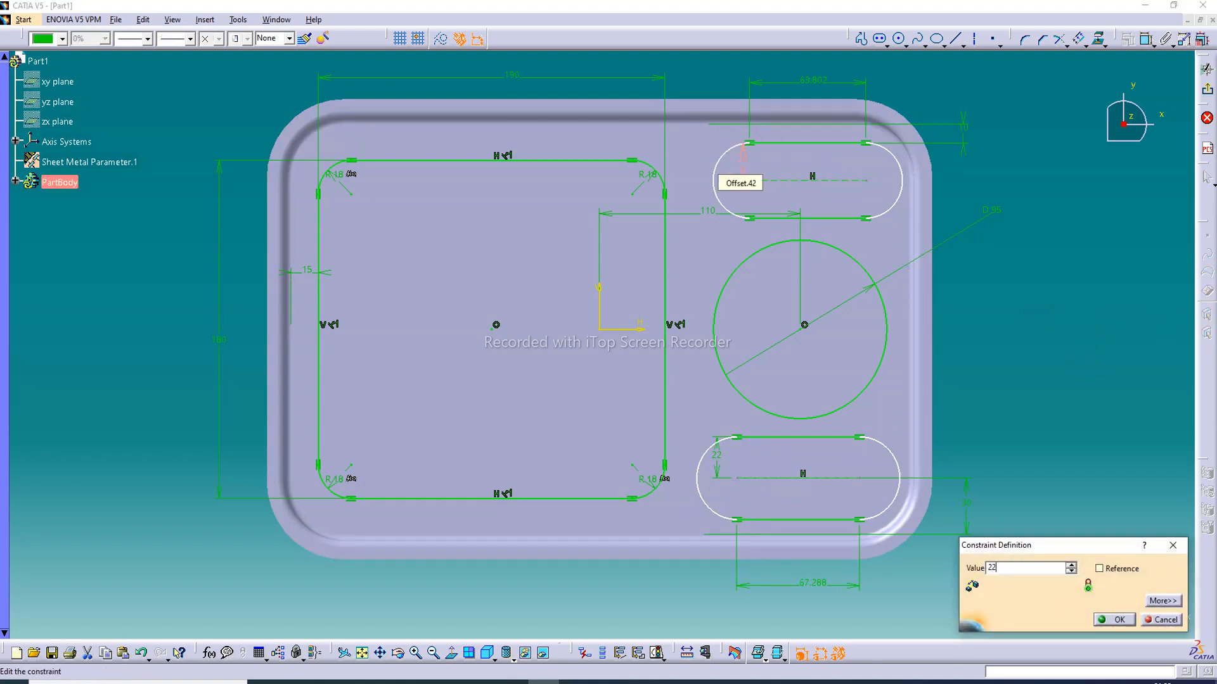
key(Return)
click(1086, 347)
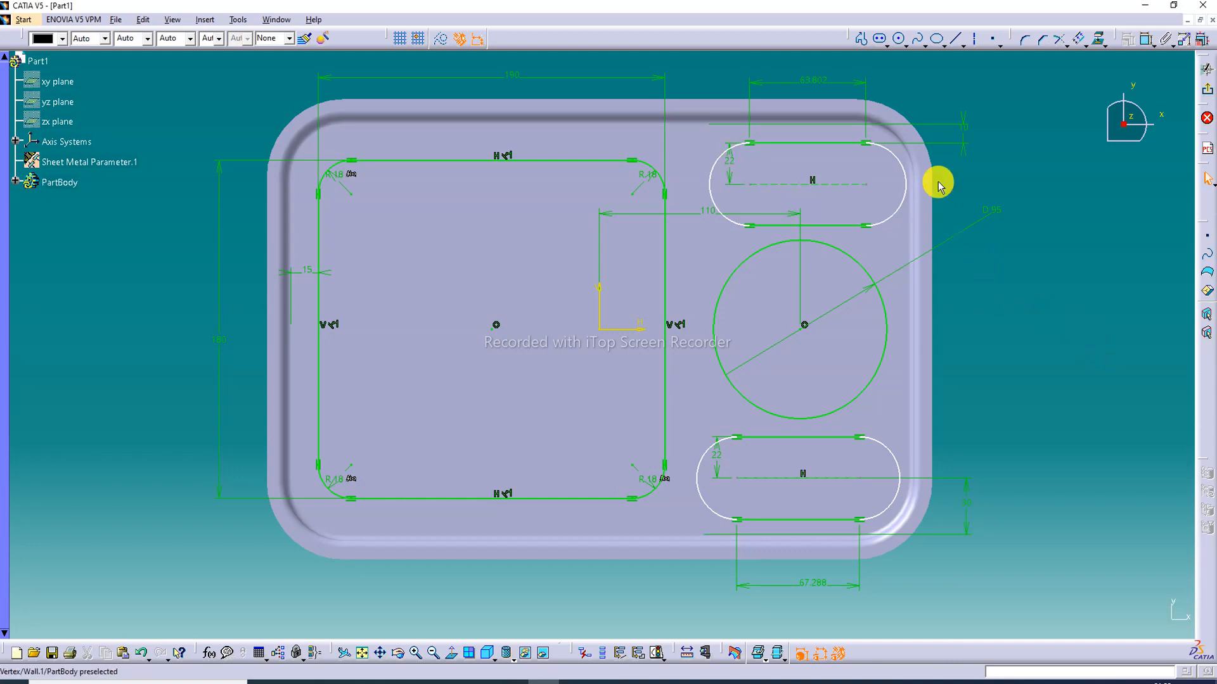
double_click(966, 131)
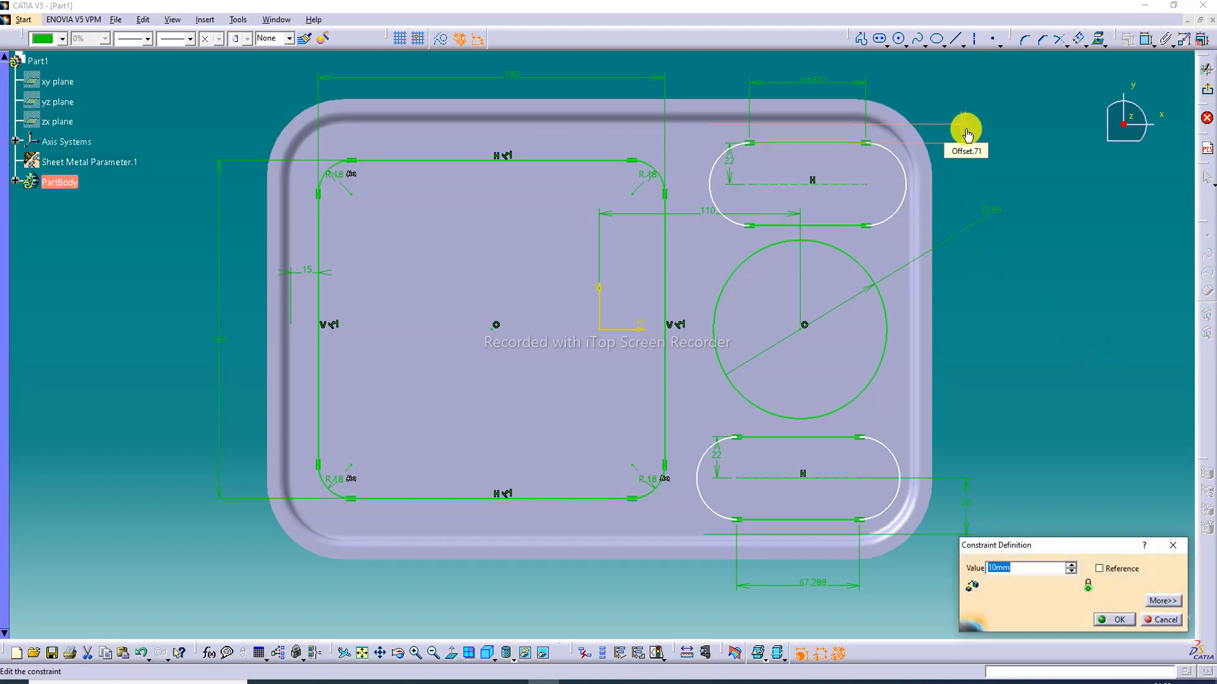
text(8)
key(Return)
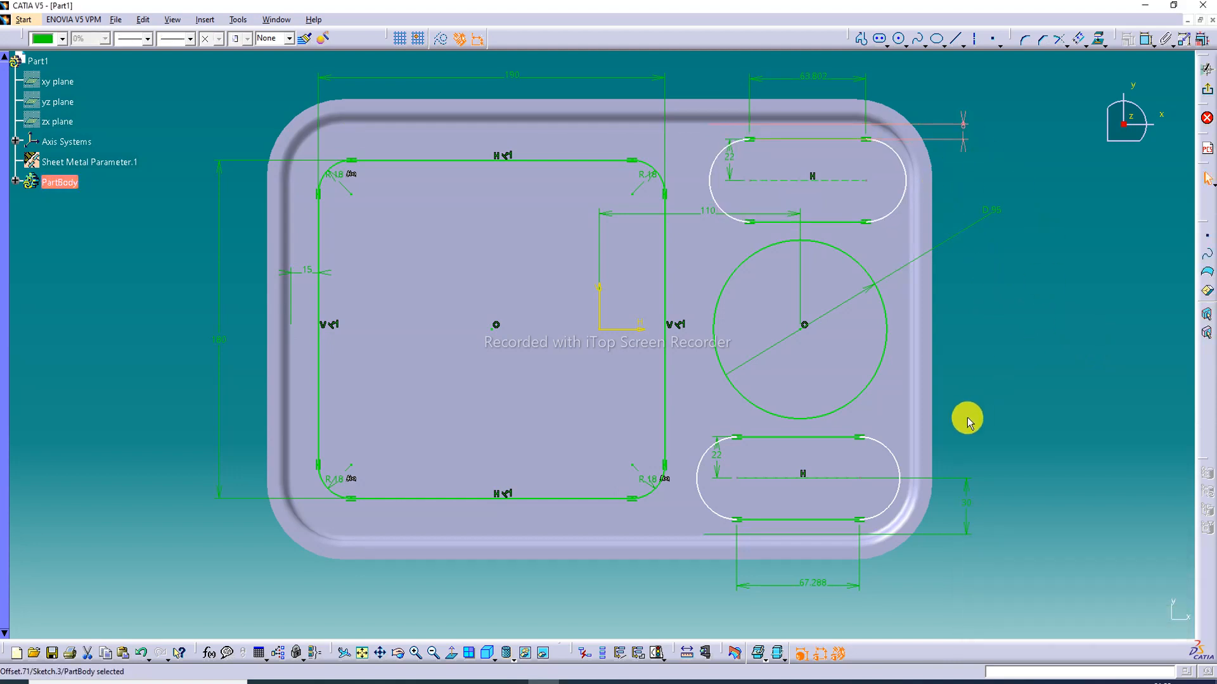
Step: Set the lower elongated hole's centreline distance from the floor's lower edge to 28 mm
double_click(968, 507)
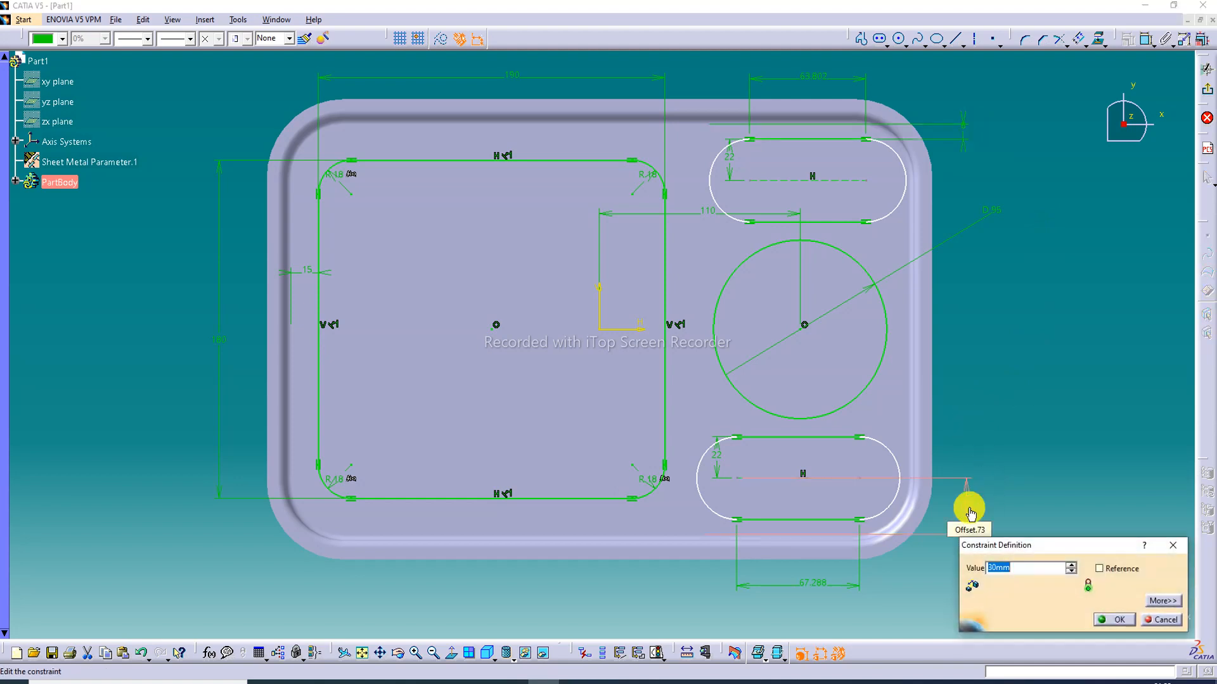
text(28)
key(Return)
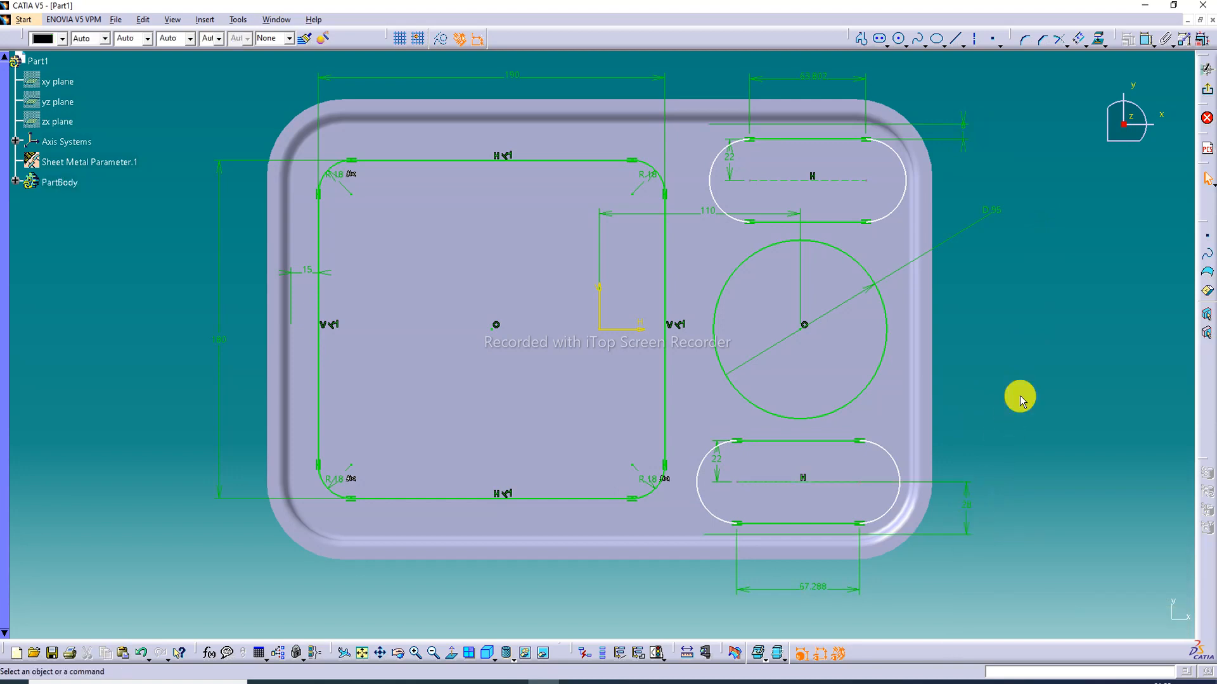
Step: Set the lower elongated hole's centreline distance from the floor's lower edge to 29 mm
double_click(967, 510)
text(2)
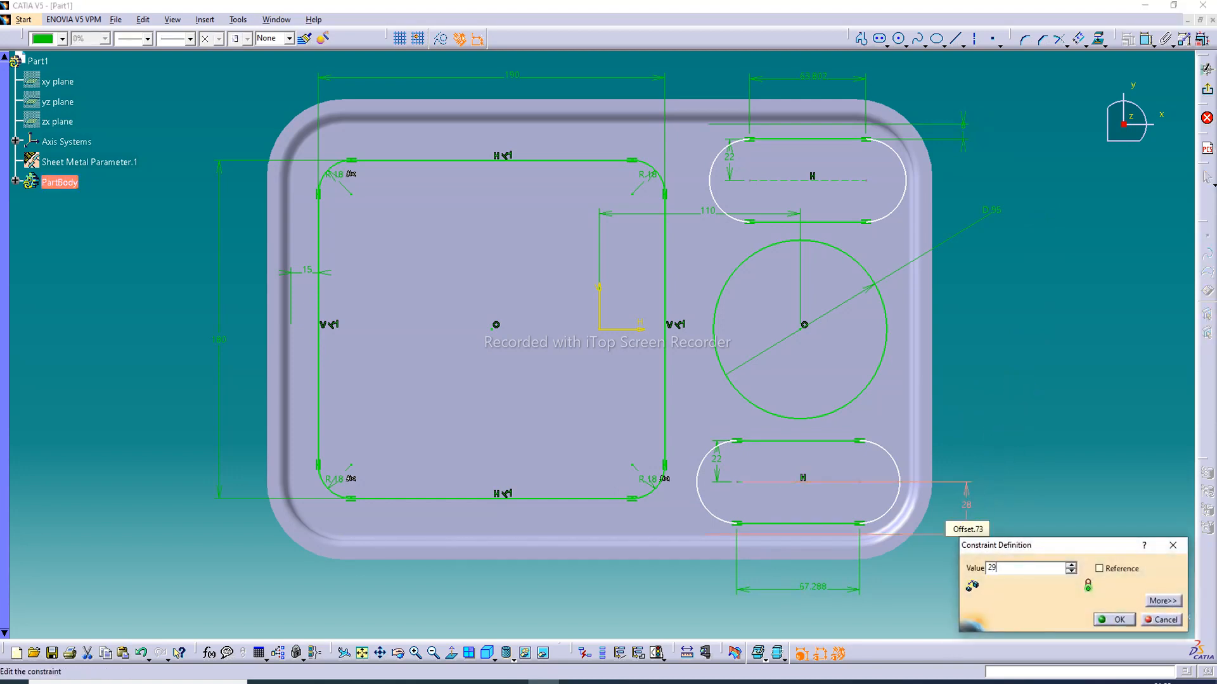
text(9)
key(Return)
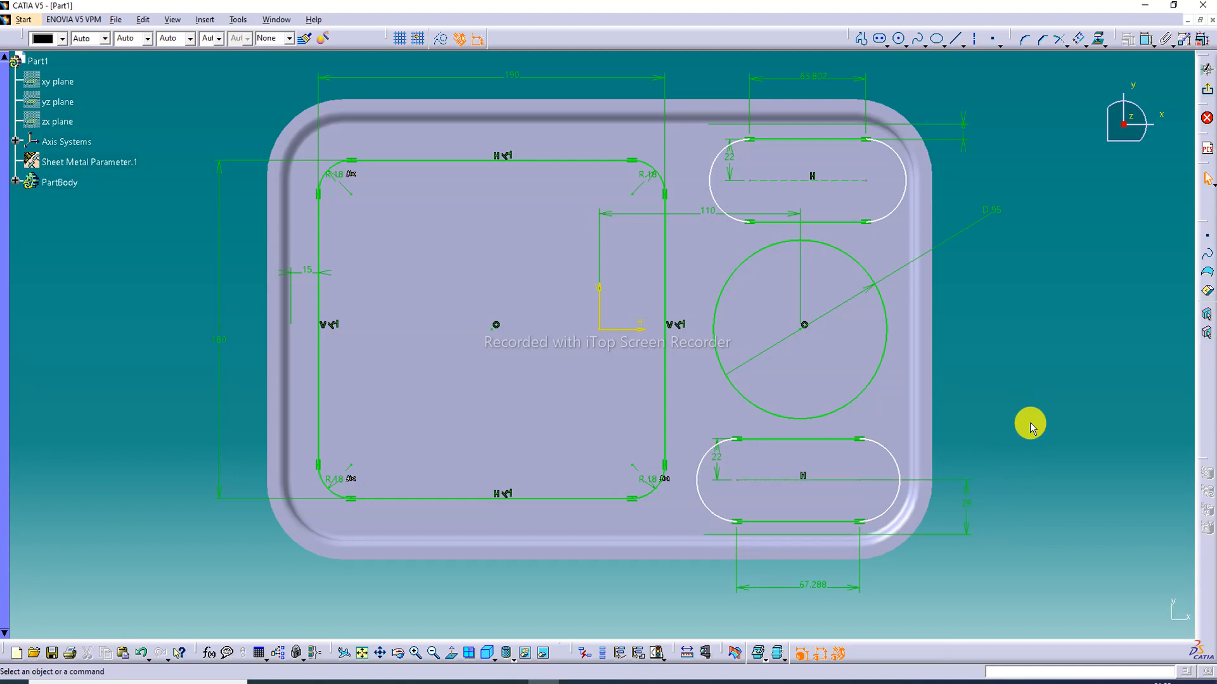
Step: Set the circle's diameter to 92 mm and its centre's horizontal distance from the vertical axis to 100 mm
double_click(986, 216)
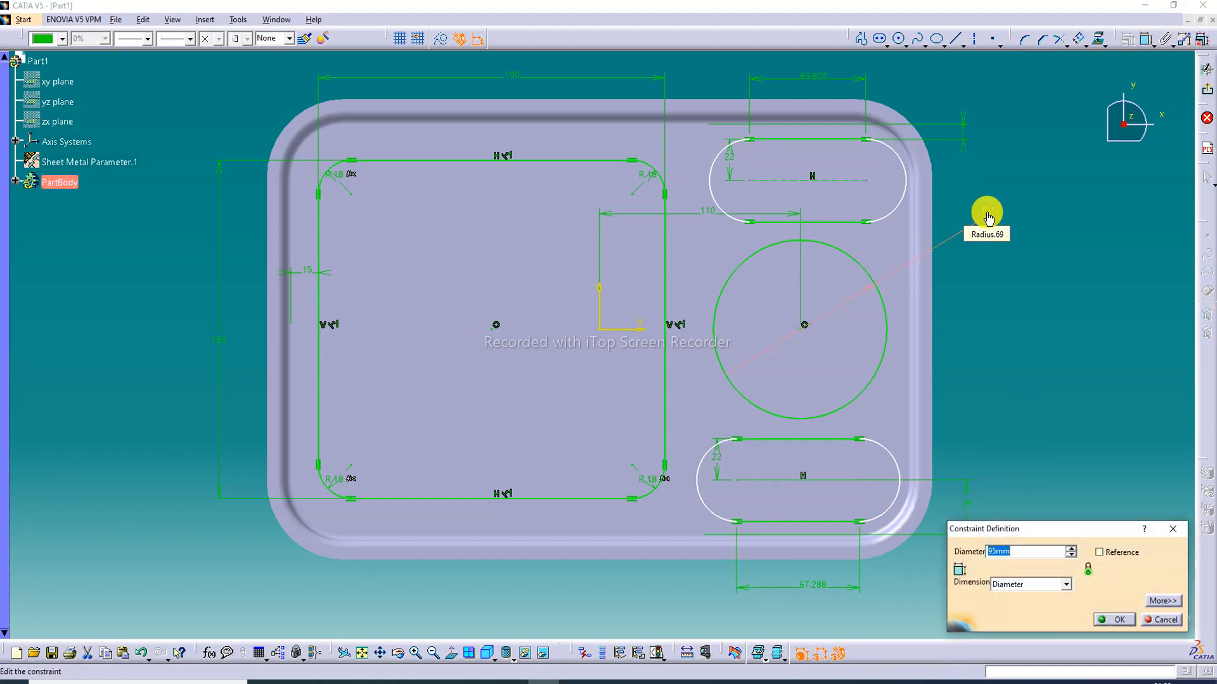
text(92)
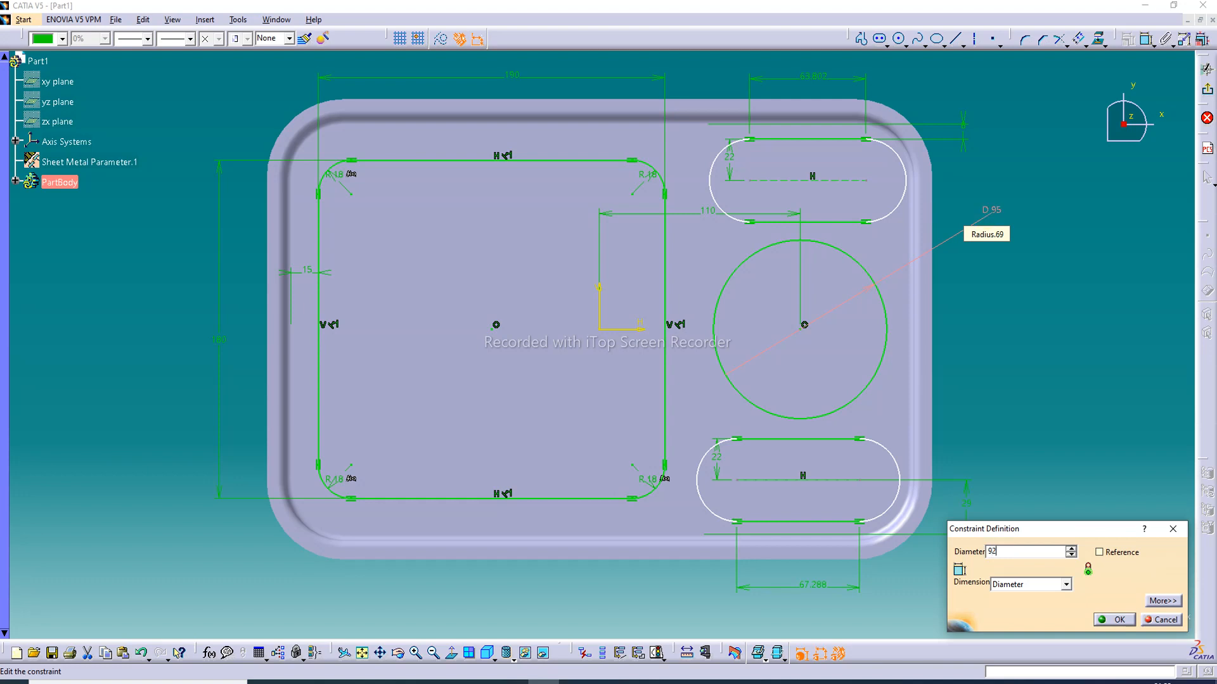
key(Return)
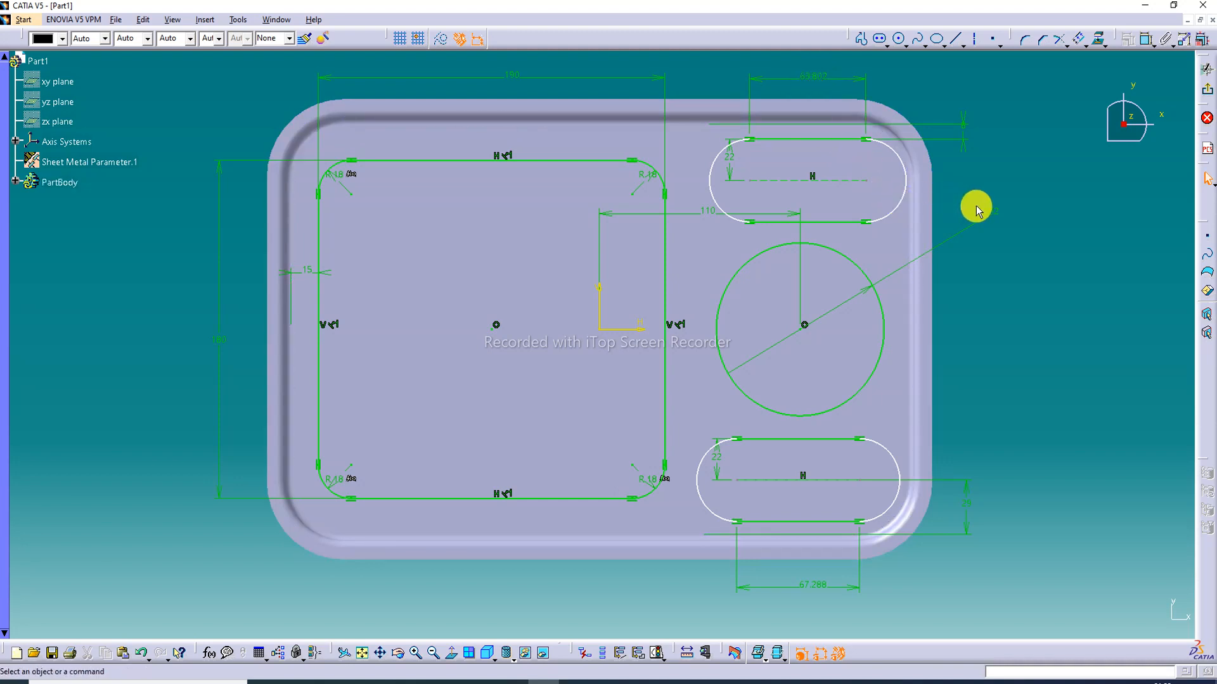
double_click(709, 214)
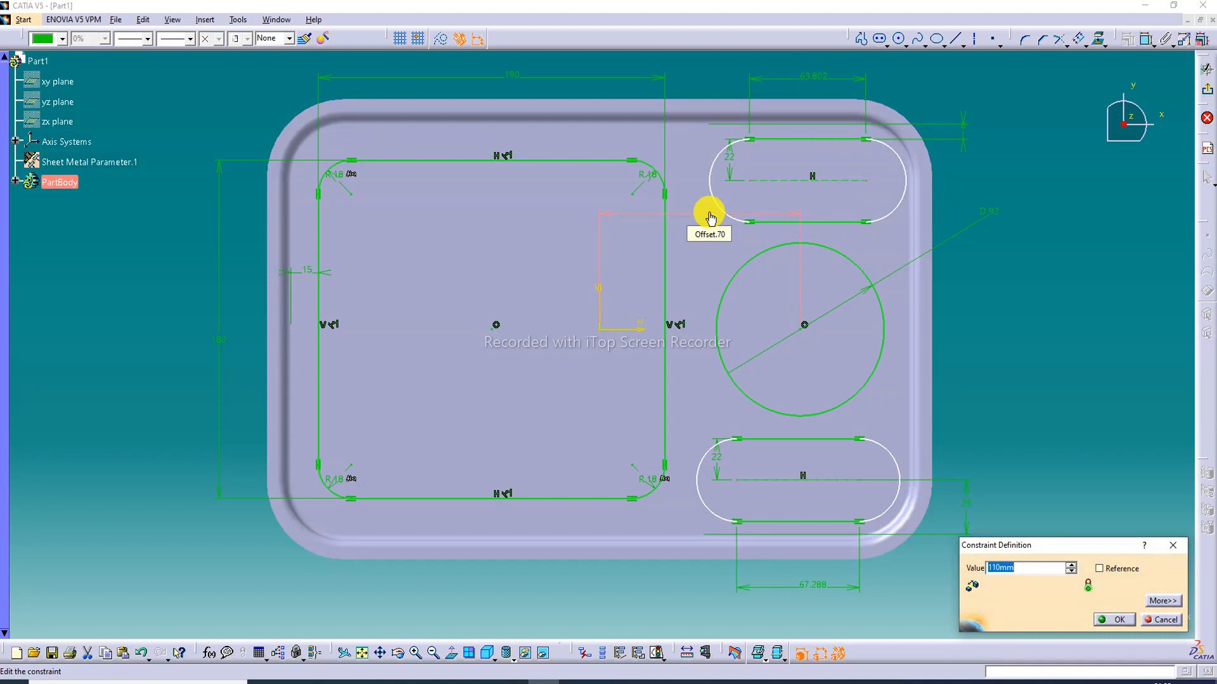
text(100)
key(Return)
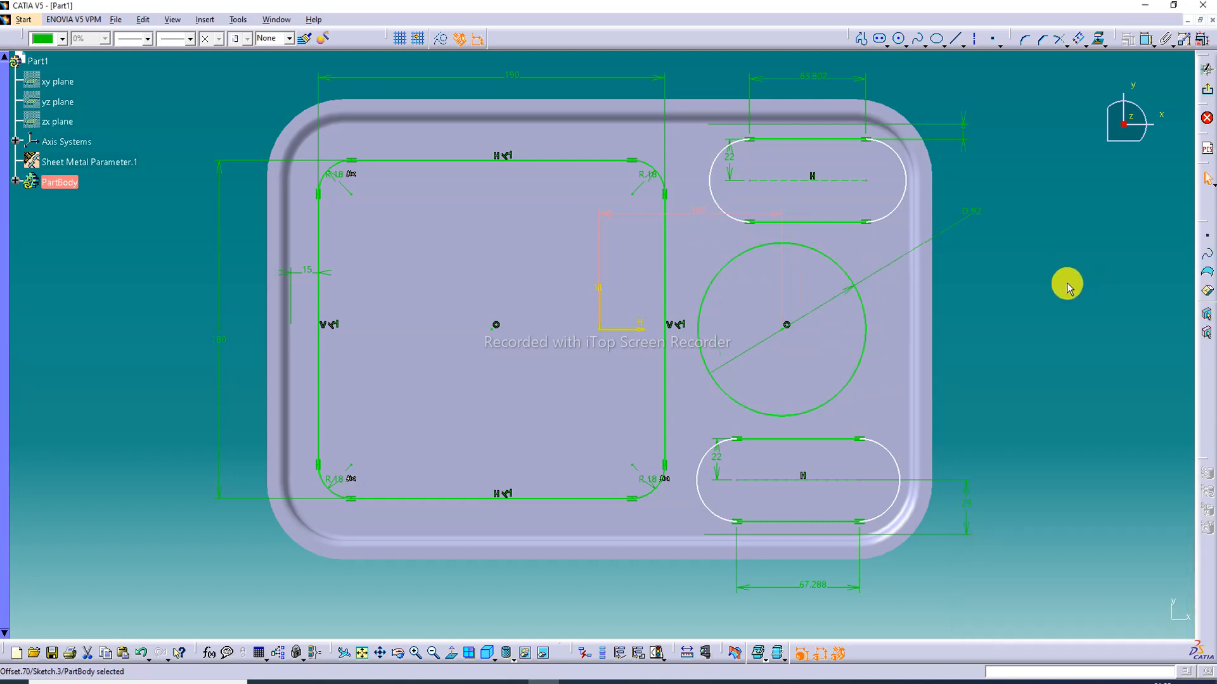
click(1062, 279)
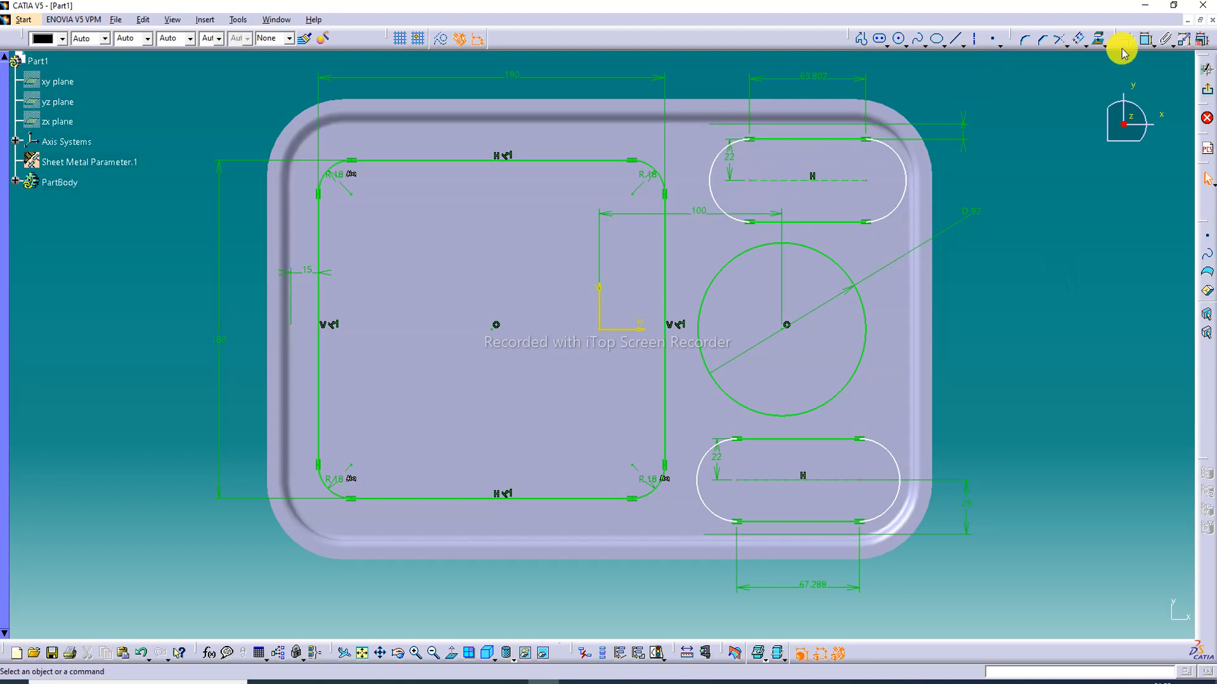
click(1144, 38)
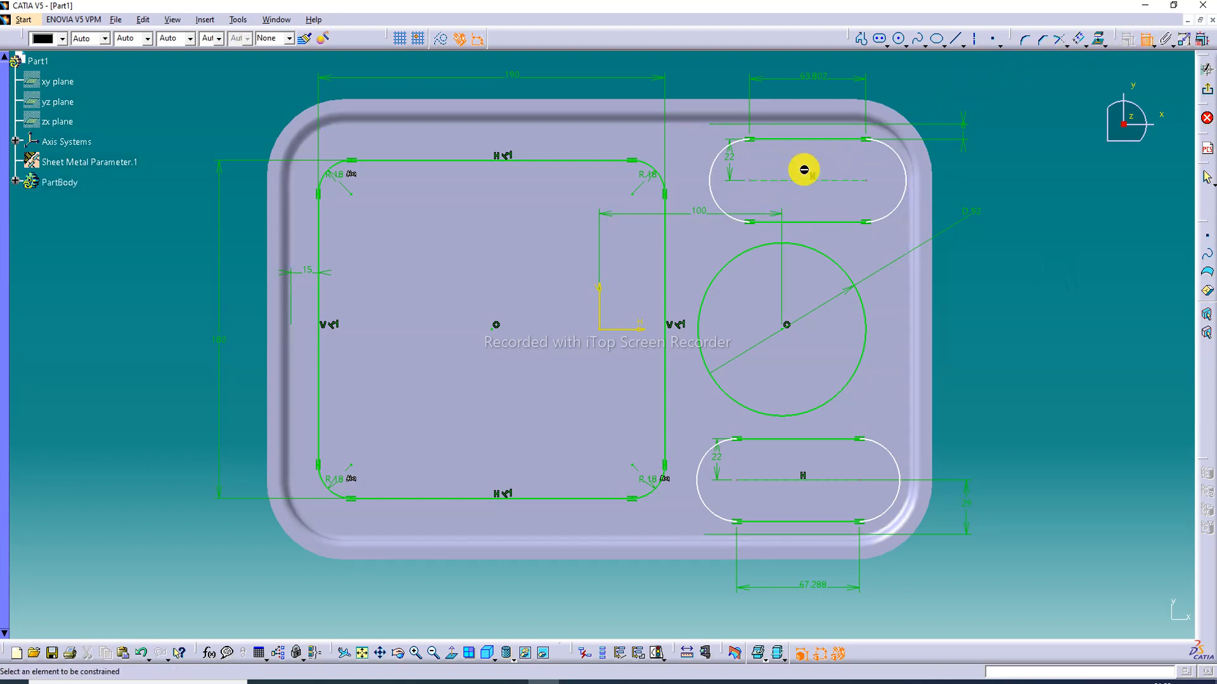
click(748, 181)
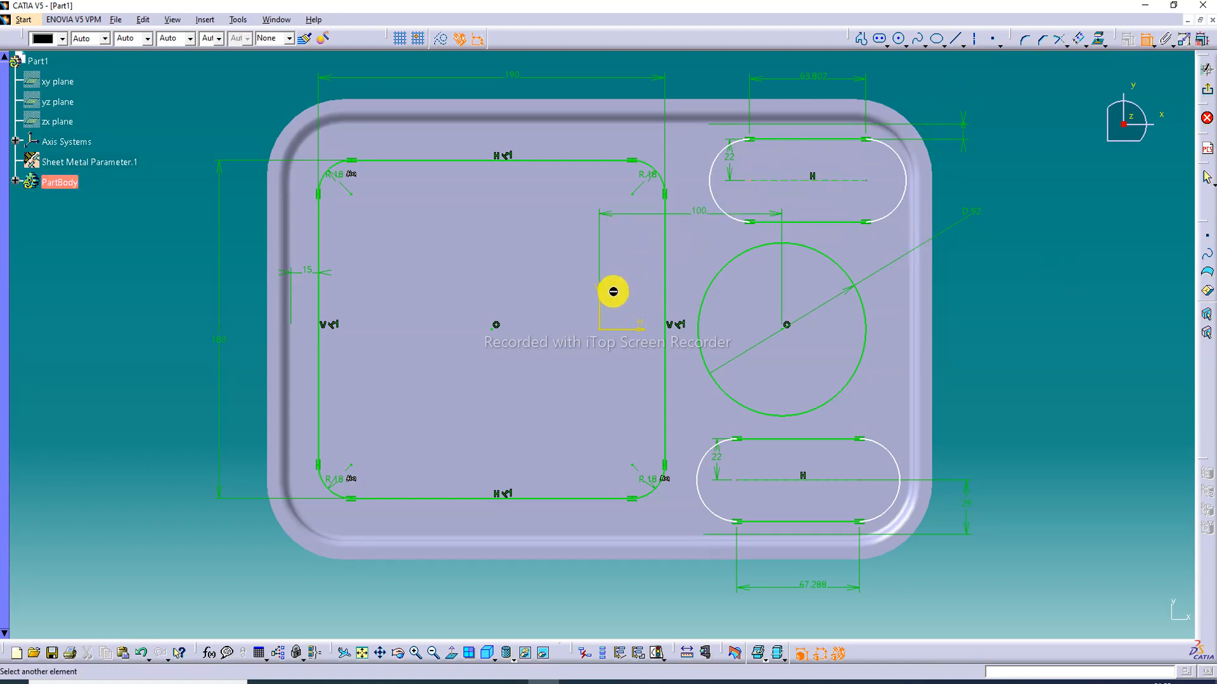
click(619, 331)
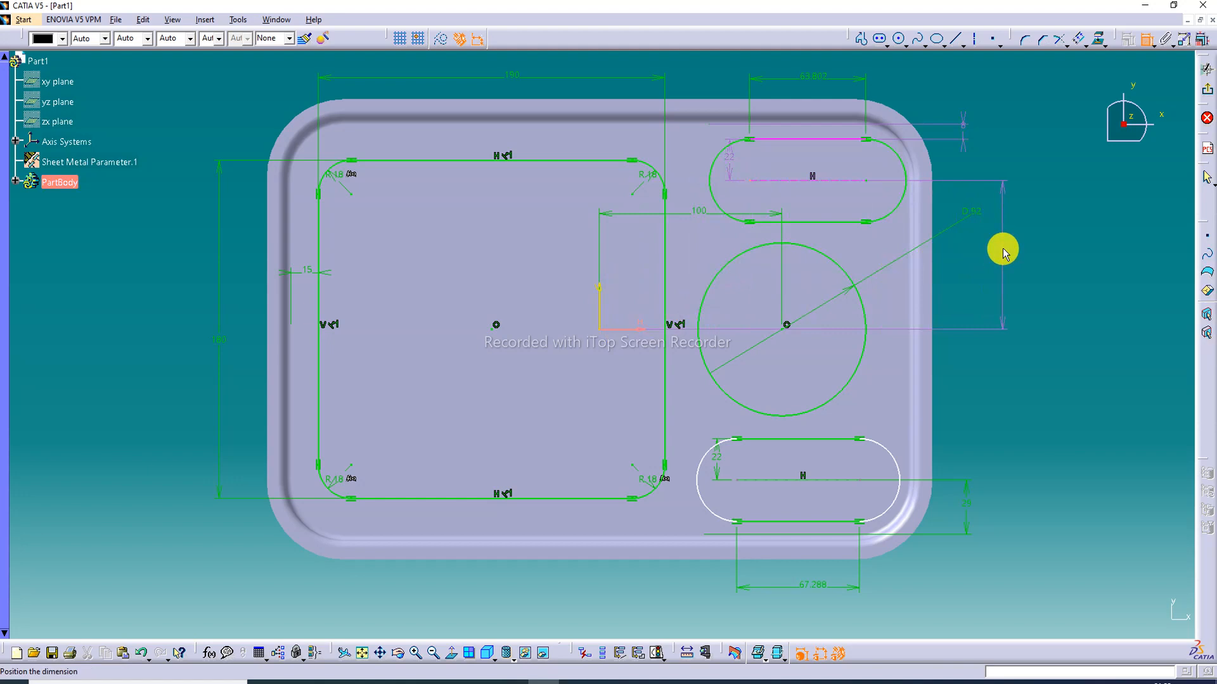
key(Escape)
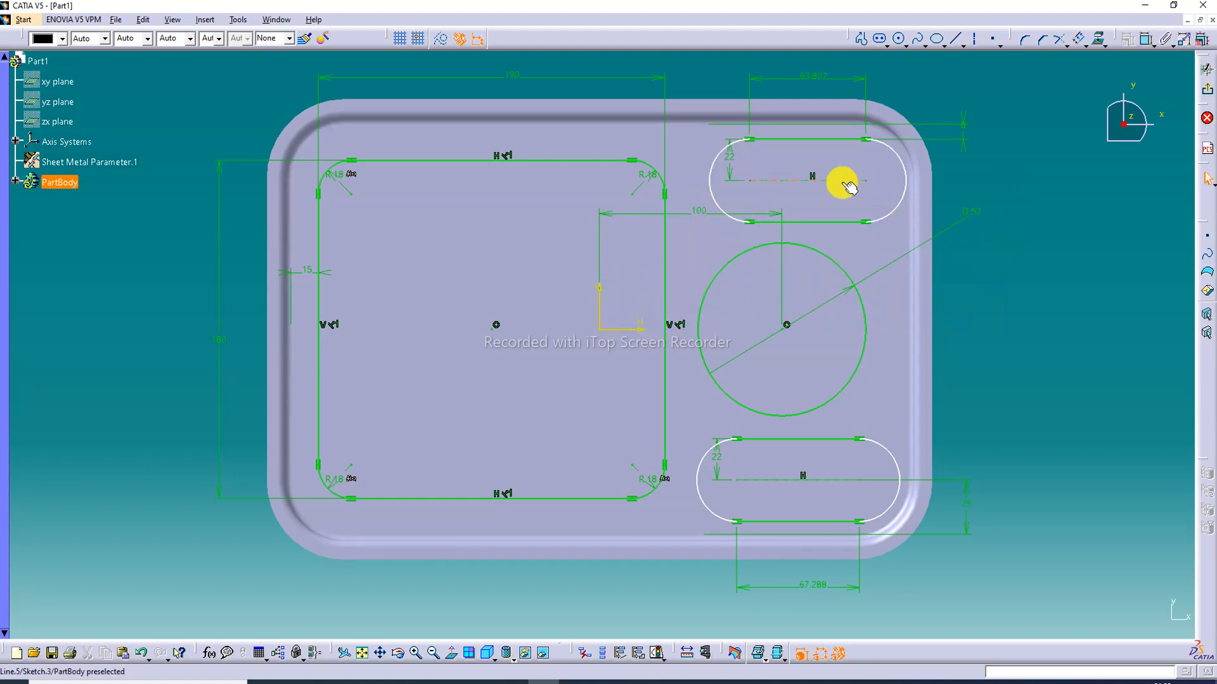
Step: Set the length of the upper elongated hole's straight side to 65 mm
double_click(818, 79)
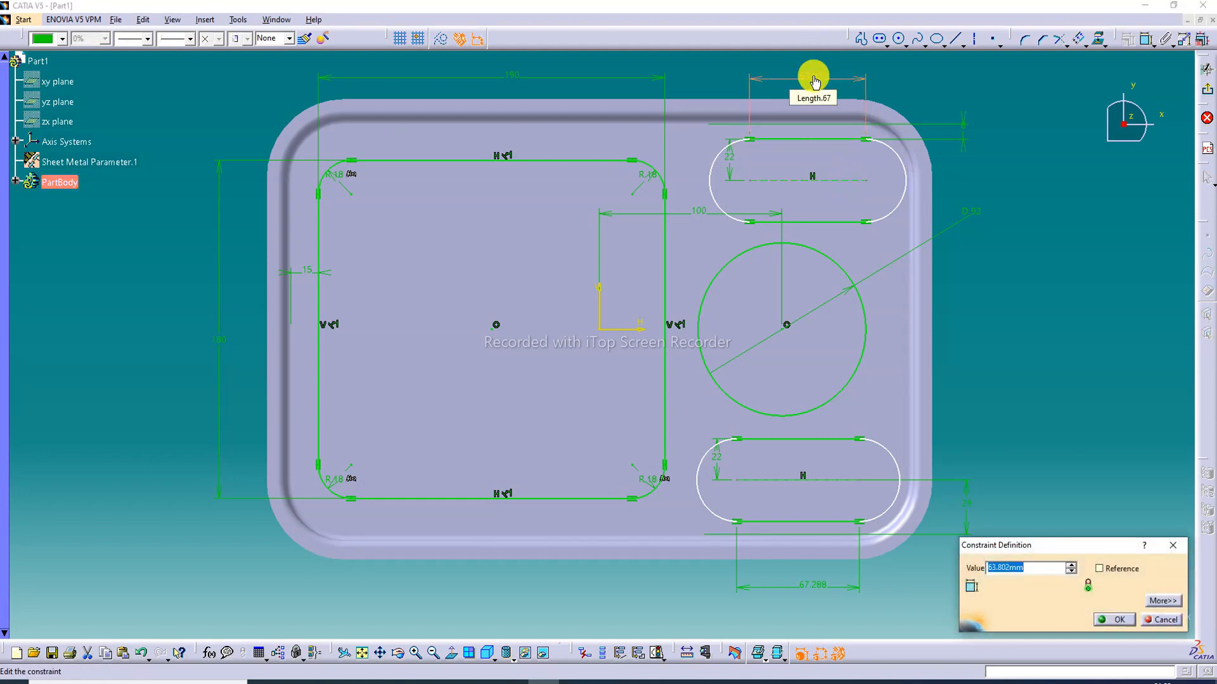
text(65)
key(Return)
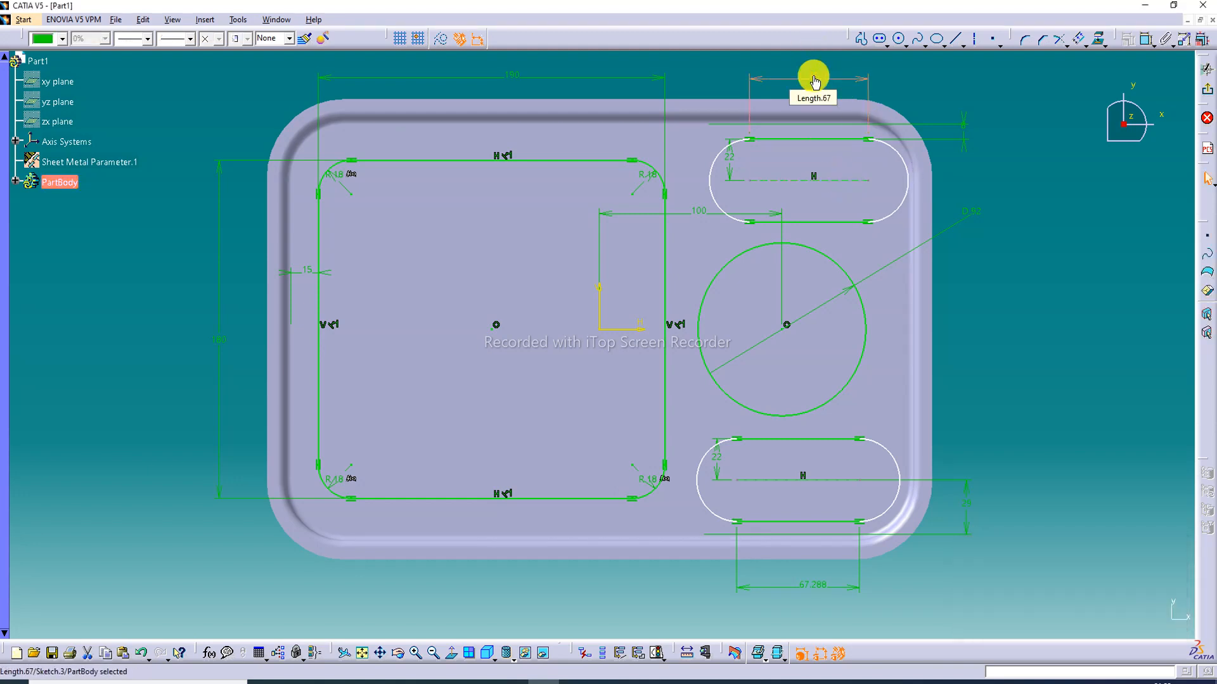
Step: Set the length of the upper elongated hole's straight side to 60 mm
double_click(814, 80)
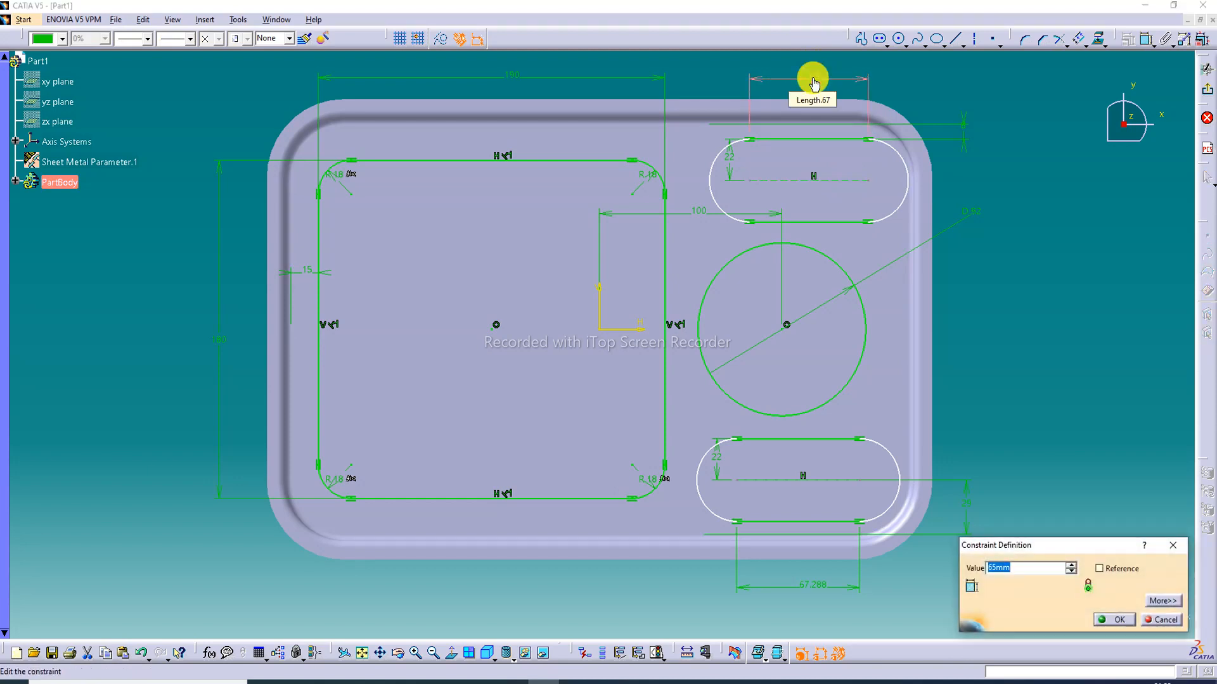
text(60)
key(Return)
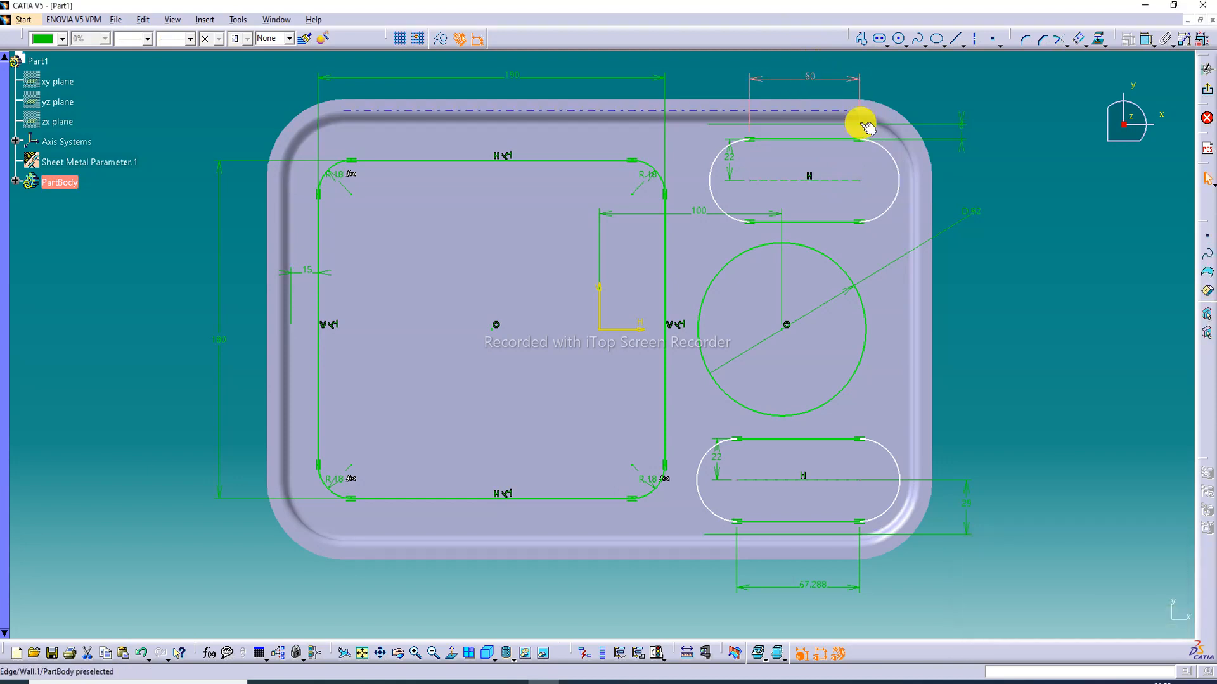
click(1018, 167)
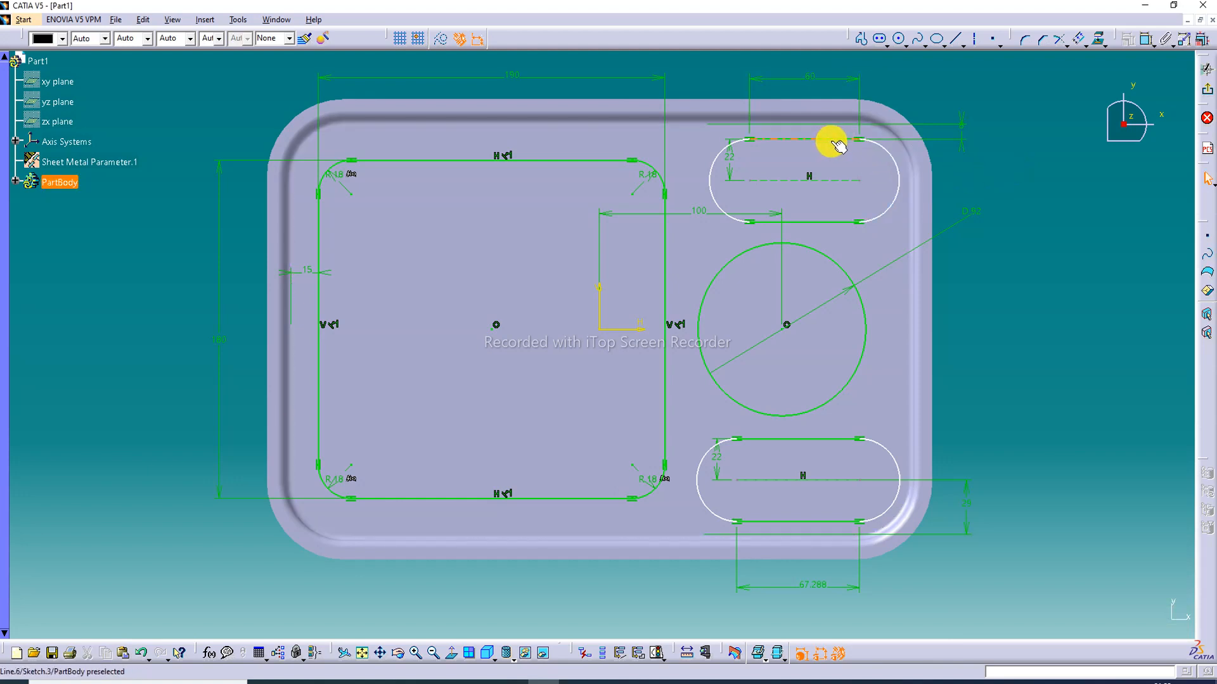
Step: Shift the upper and lower elongated holes slightly sideways towards the large rounded rectangle, bringing them closer in line with the circle
drag(815, 139, 810, 144)
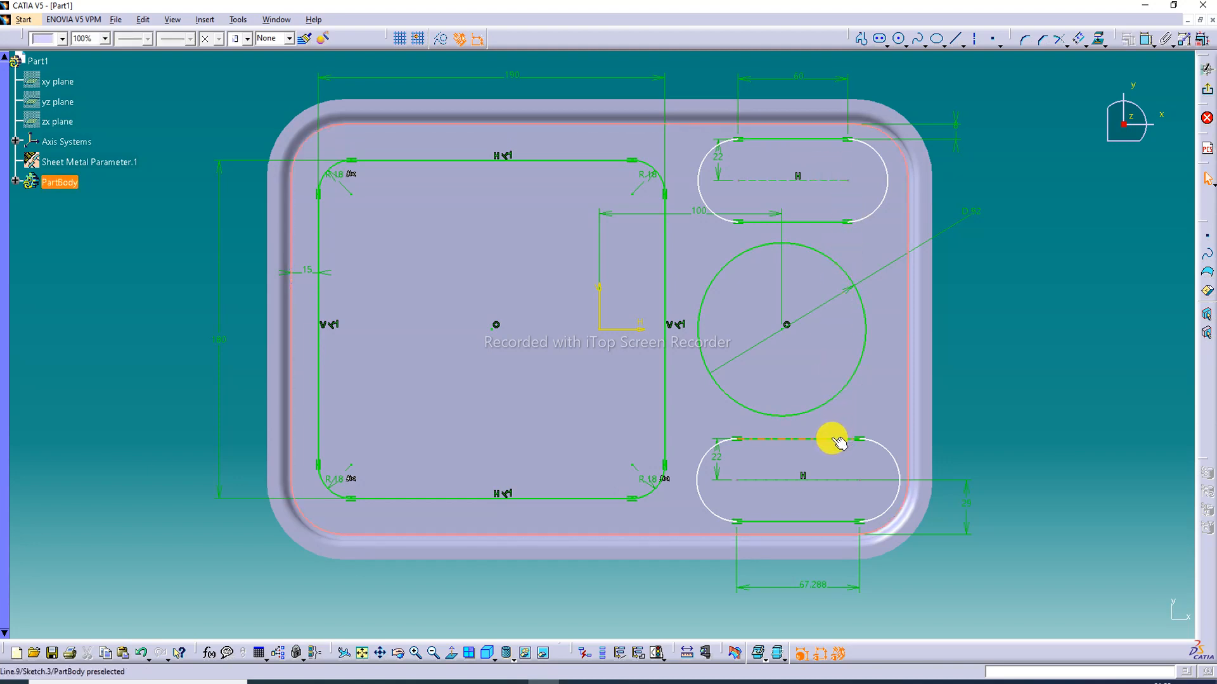
drag(830, 439, 824, 440)
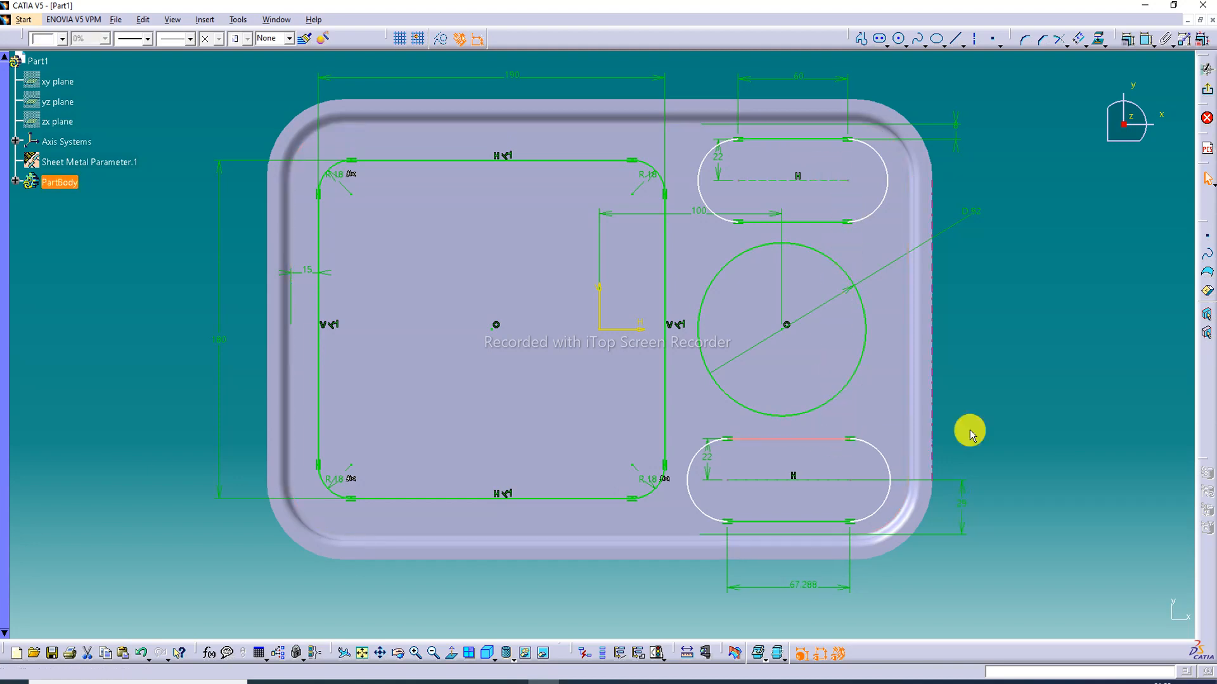
click(1043, 413)
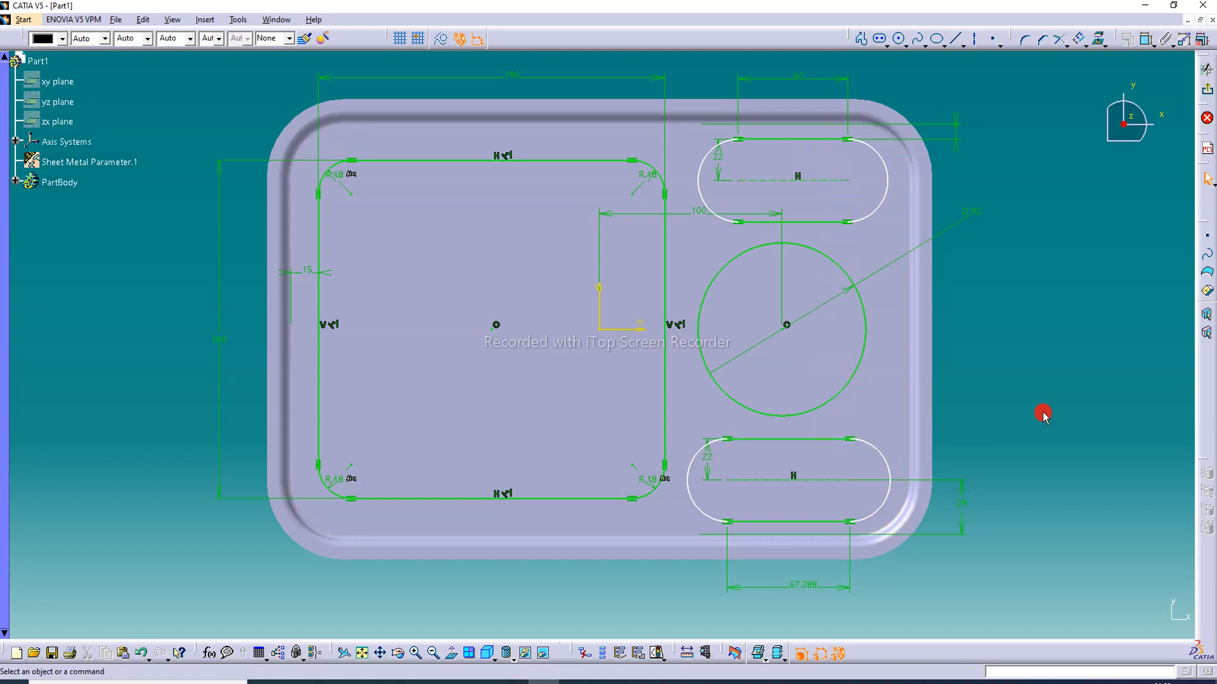
Step: Set the length of the lower elongated hole's straight side to 60 mm
double_click(796, 587)
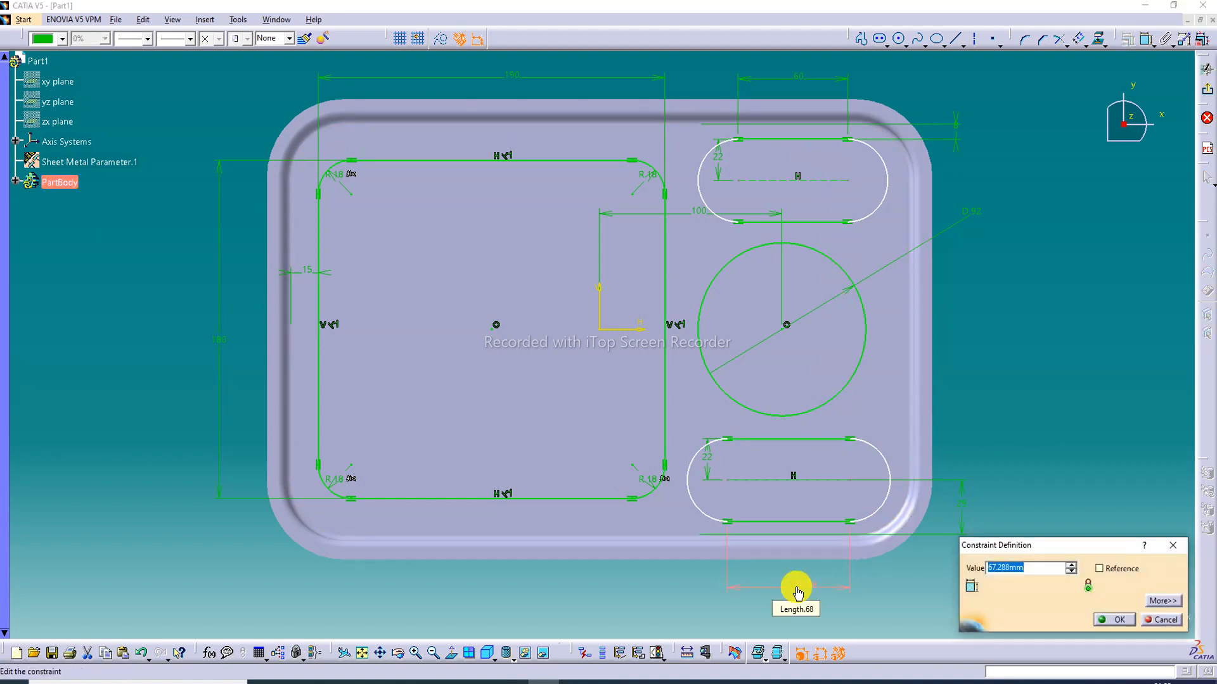
text(60)
key(Return)
click(1032, 418)
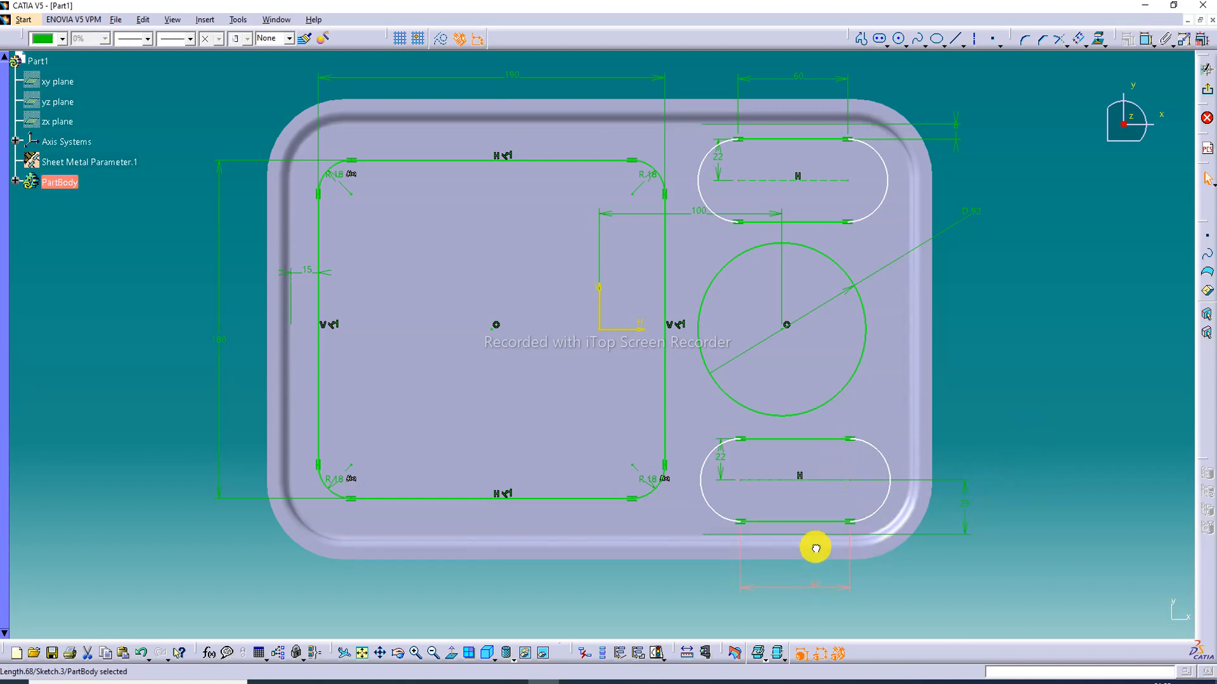
Step: Move the lower hole's 60 mm length dimension inside its outline and reposition the upper hole's edge-offset dimension just outside the plate
drag(839, 589, 829, 512)
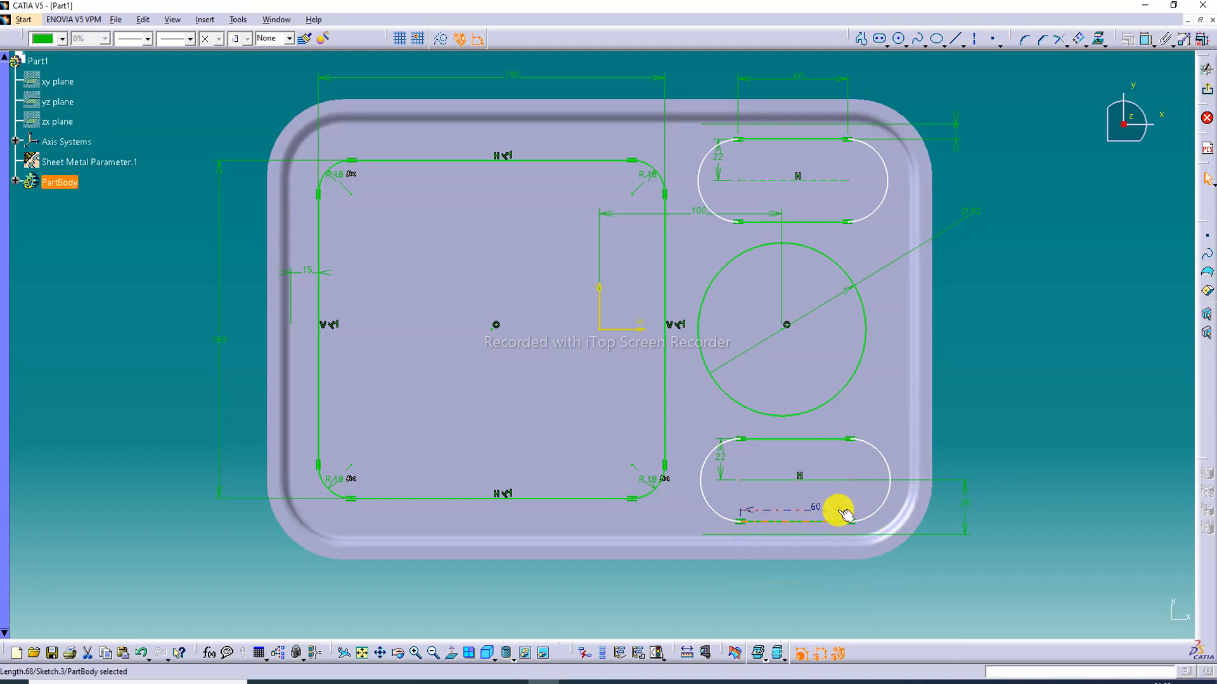
click(1017, 351)
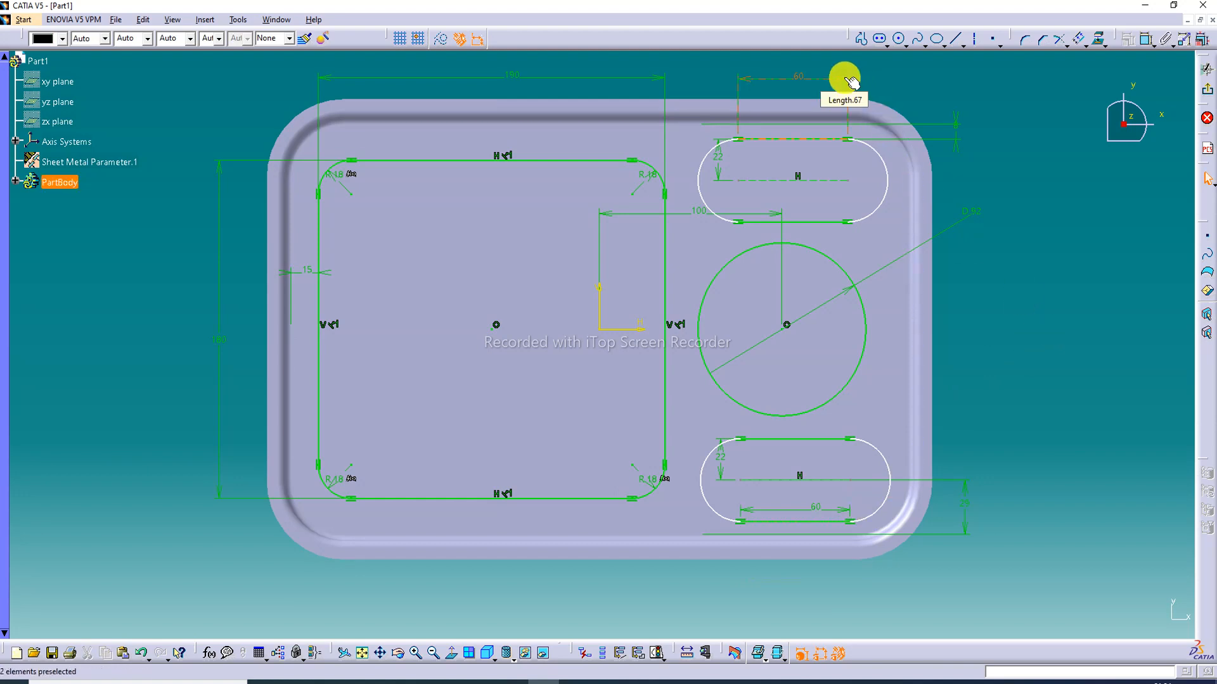
click(958, 131)
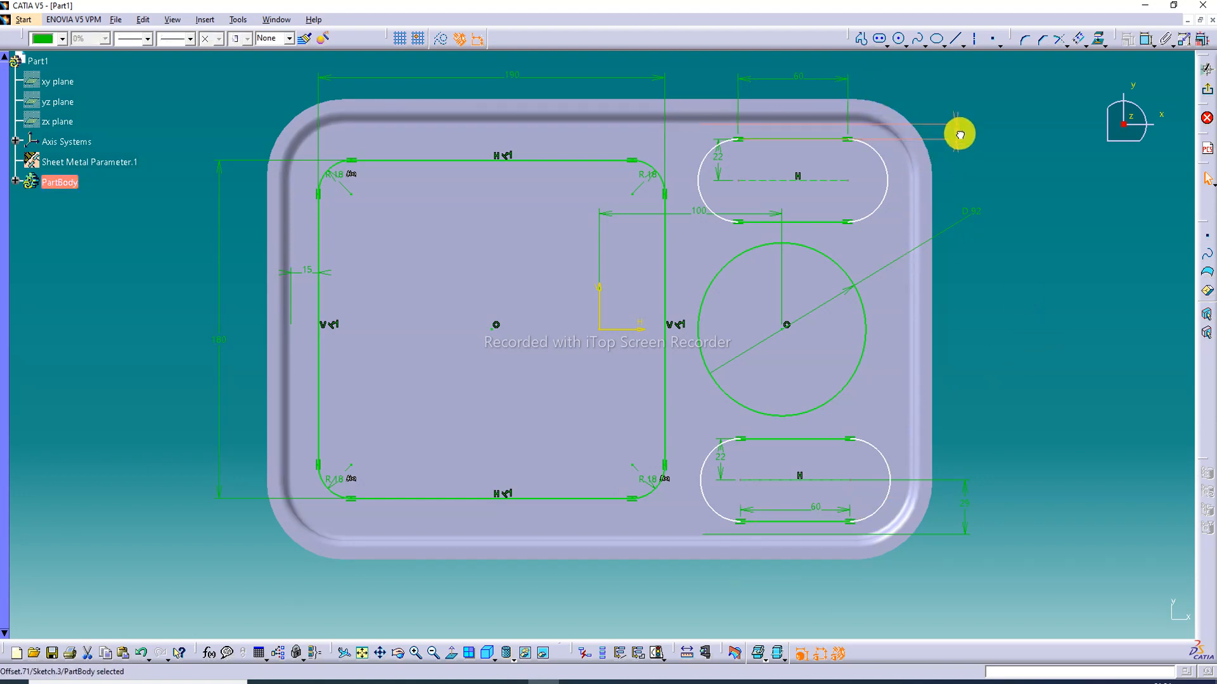
click(958, 132)
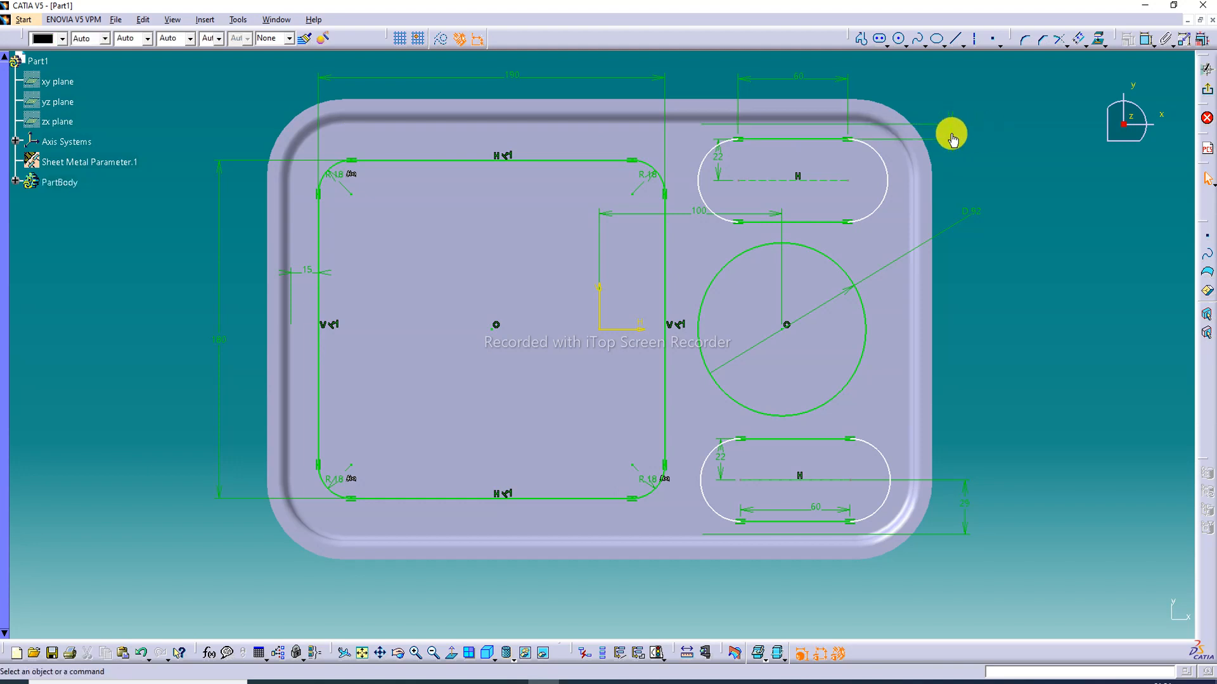
click(952, 135)
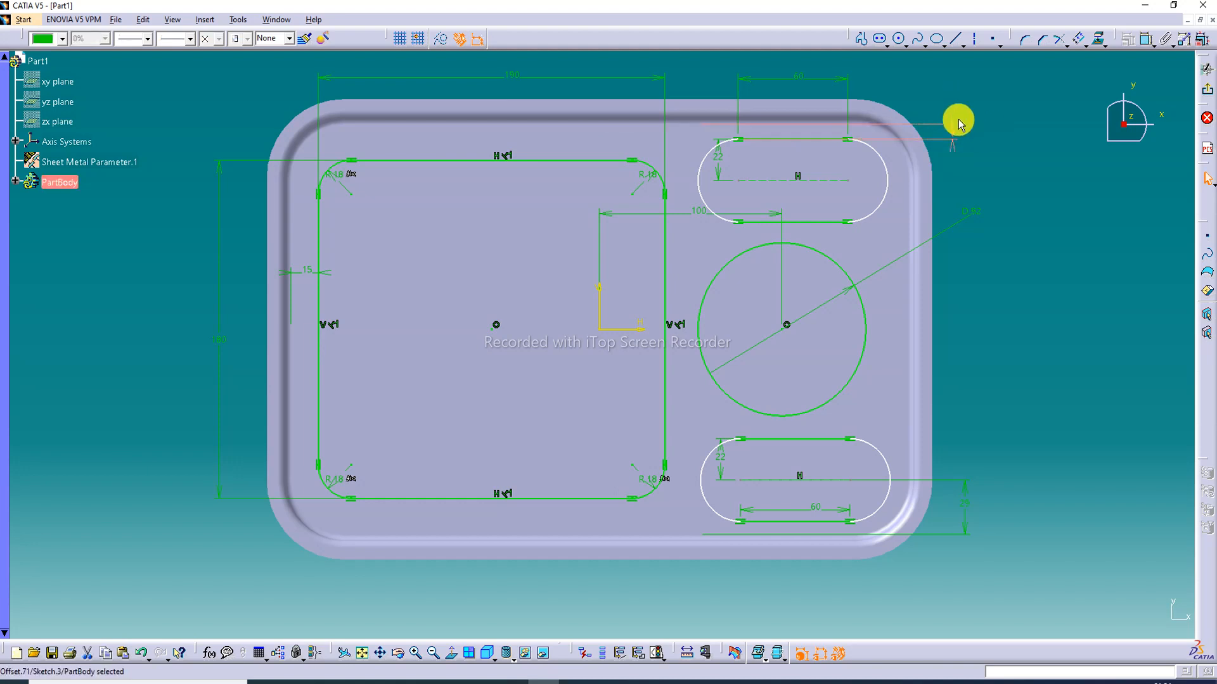
click(952, 129)
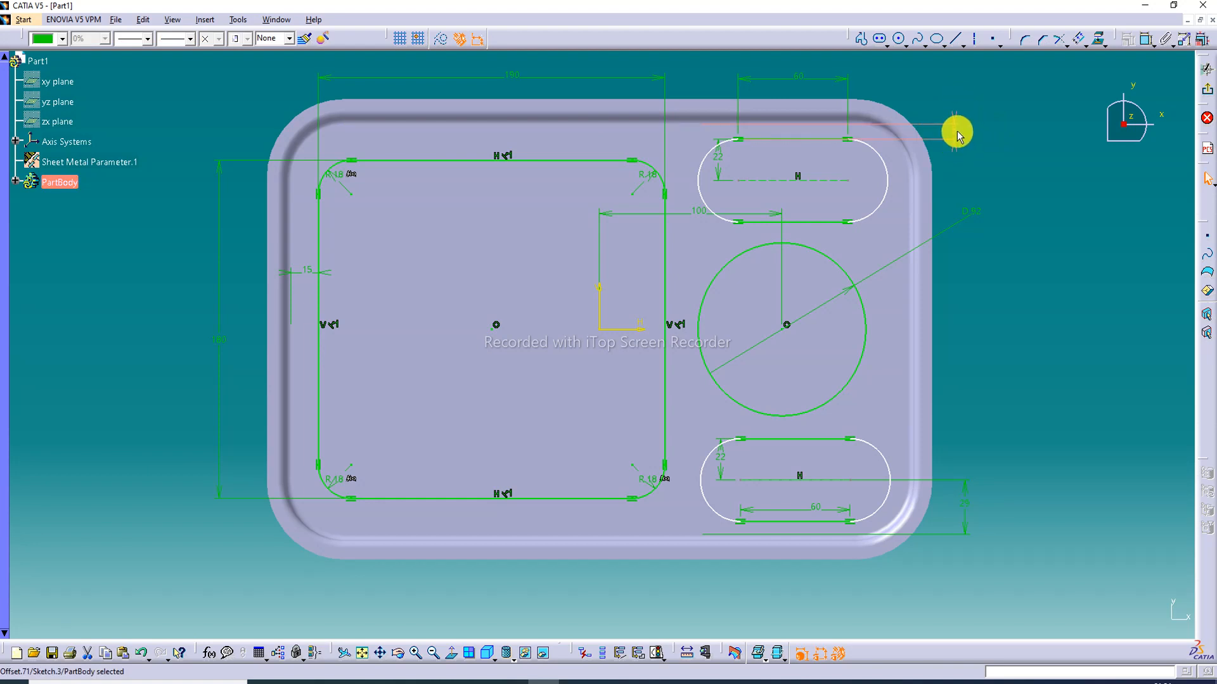
click(986, 122)
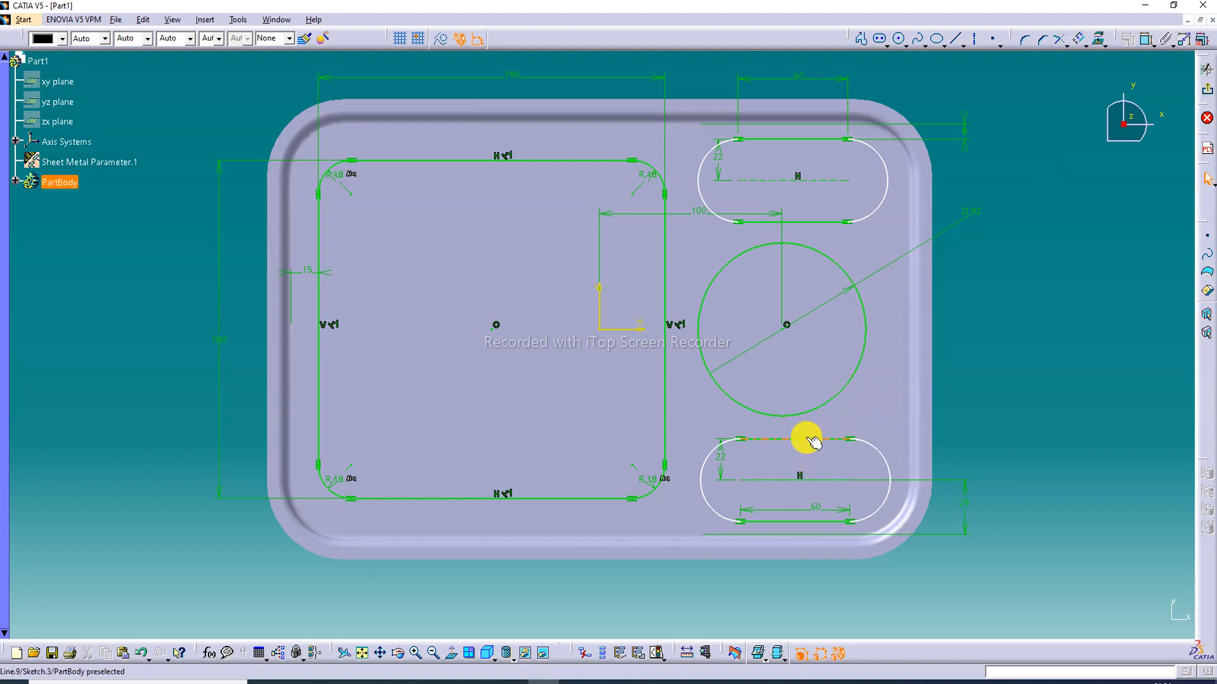
Step: Shift the lower elongated hole slightly away from the large rounded rectangle and set the circle centre's horizontal offset from the vertical axis to 105 mm
drag(807, 438, 810, 427)
click(1003, 379)
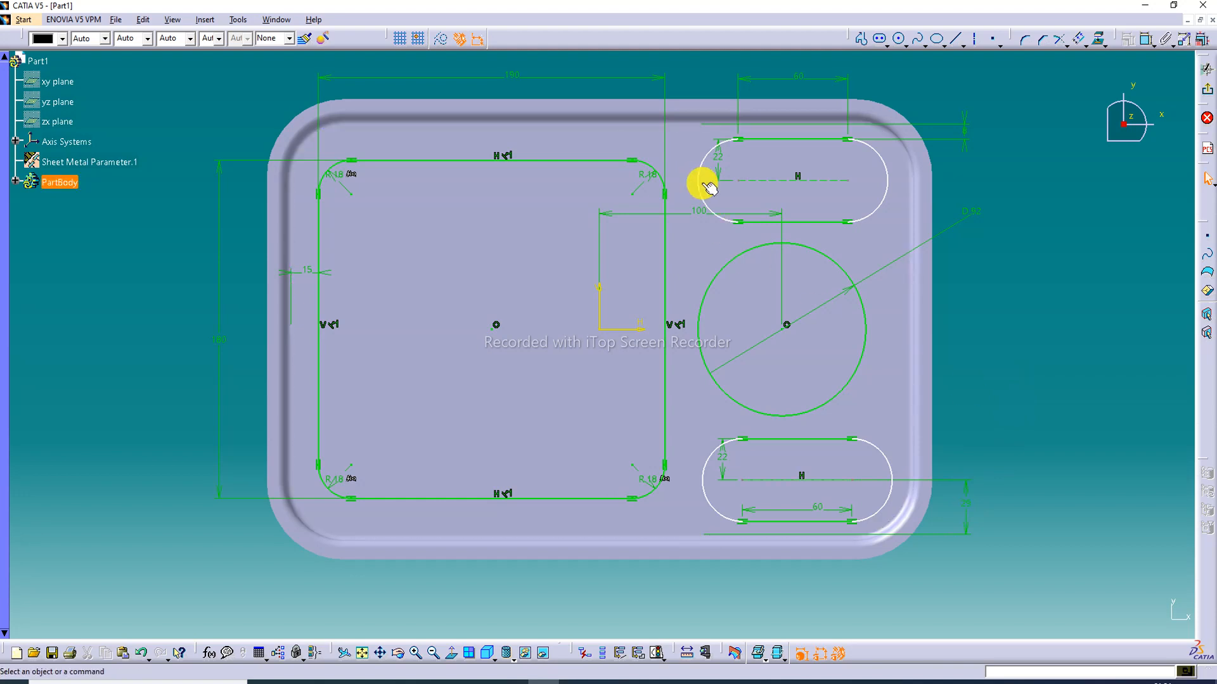
double_click(697, 216)
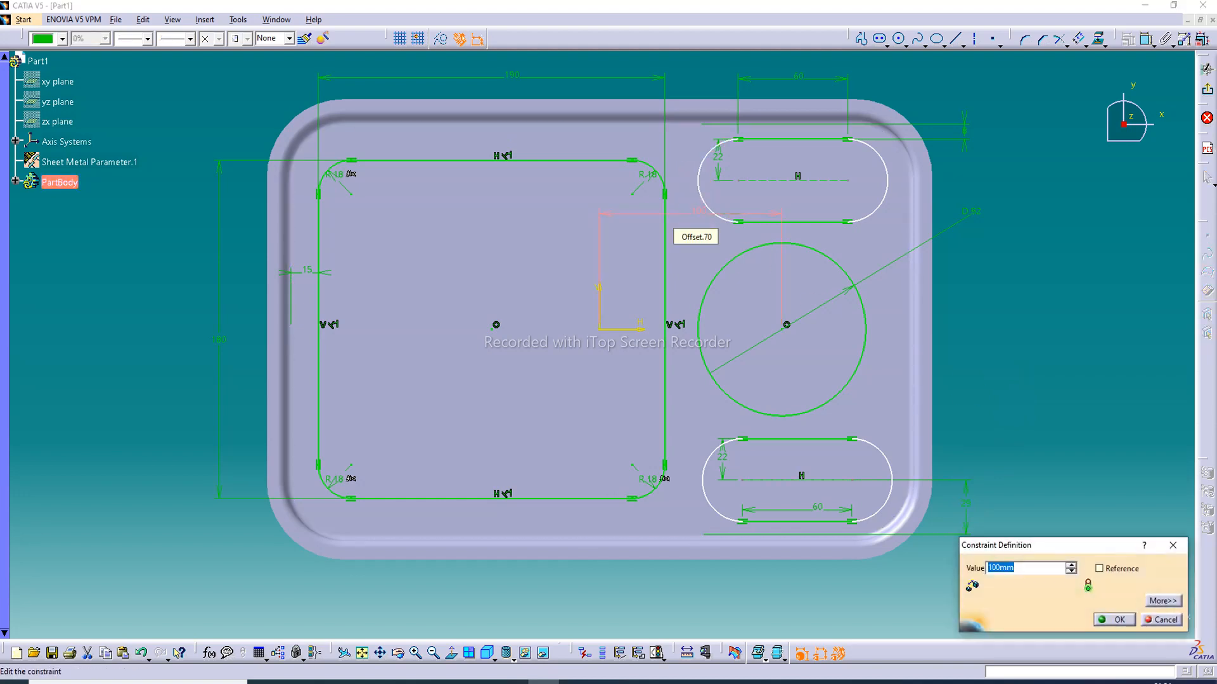
text(105)
key(Return)
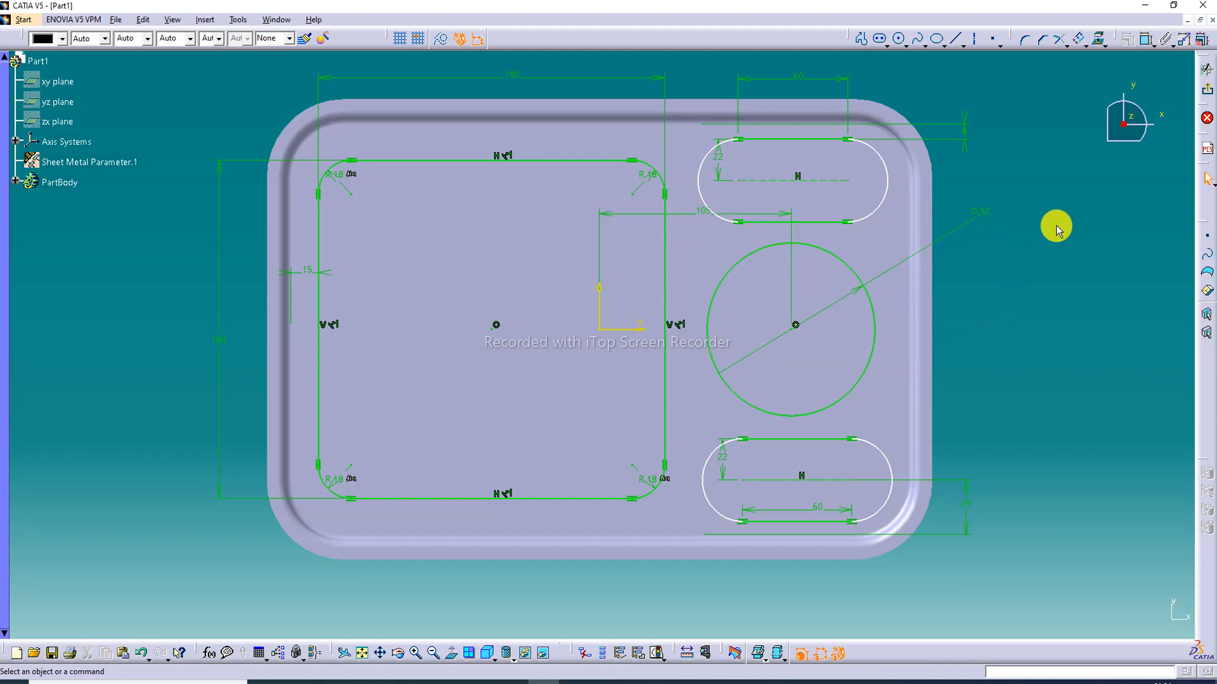
Step: Set the height of the large rounded rectangle to 190 mm and exit the sketch
click(697, 214)
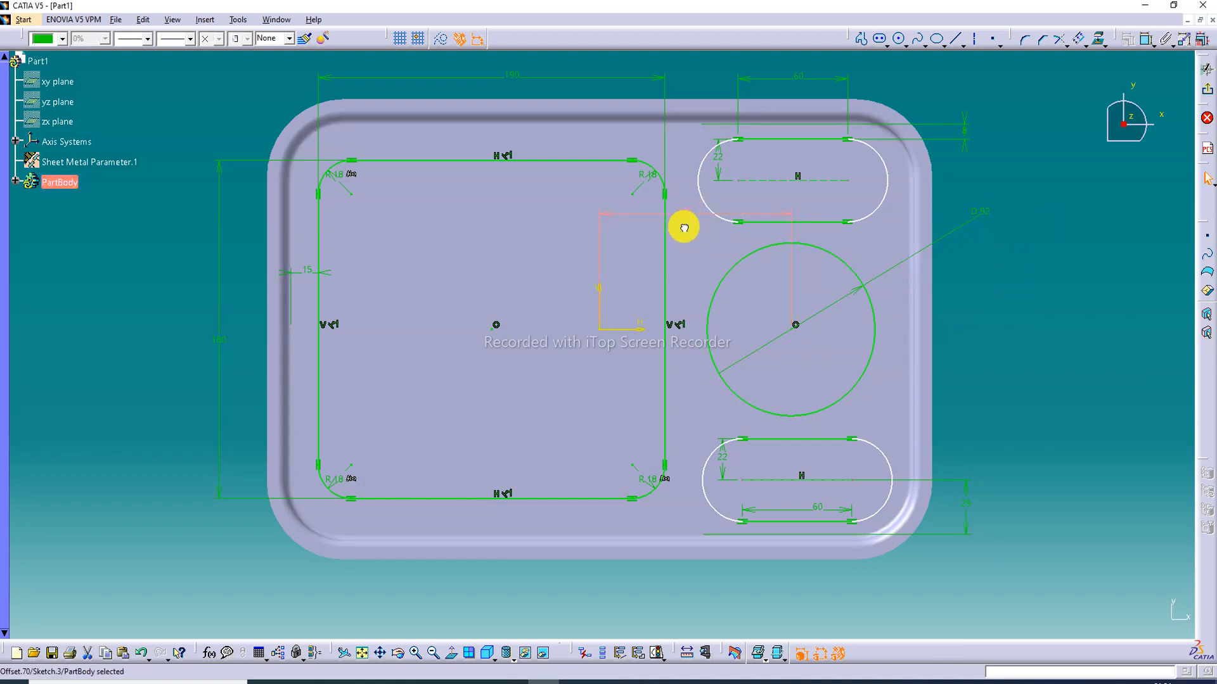
click(1042, 260)
mouse_move(684, 225)
middle_down()
mouse_move(682, 211)
mouse_move(712, 298)
mouse_move(712, 264)
mouse_move(603, 282)
mouse_move(597, 255)
mouse_move(583, 268)
mouse_move(530, 185)
mouse_move(530, 211)
middle_up()
click(684, 226)
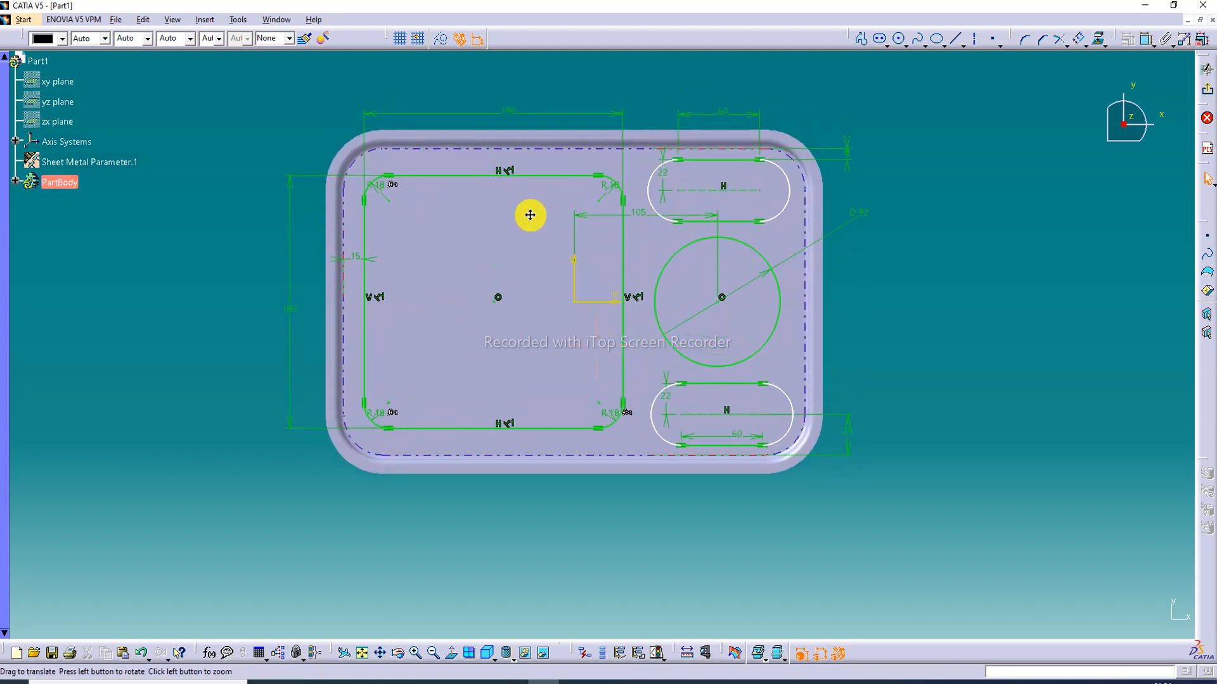
middle_drag(807, 258, 806, 247)
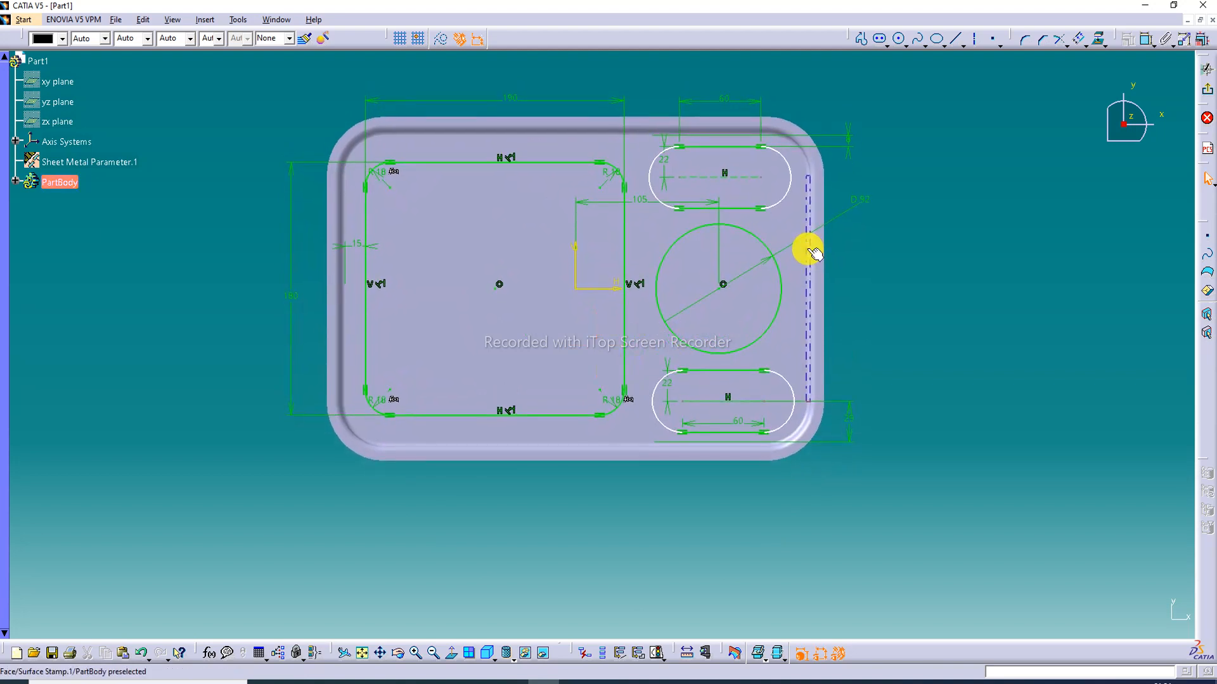
middle_drag(542, 218, 541, 220)
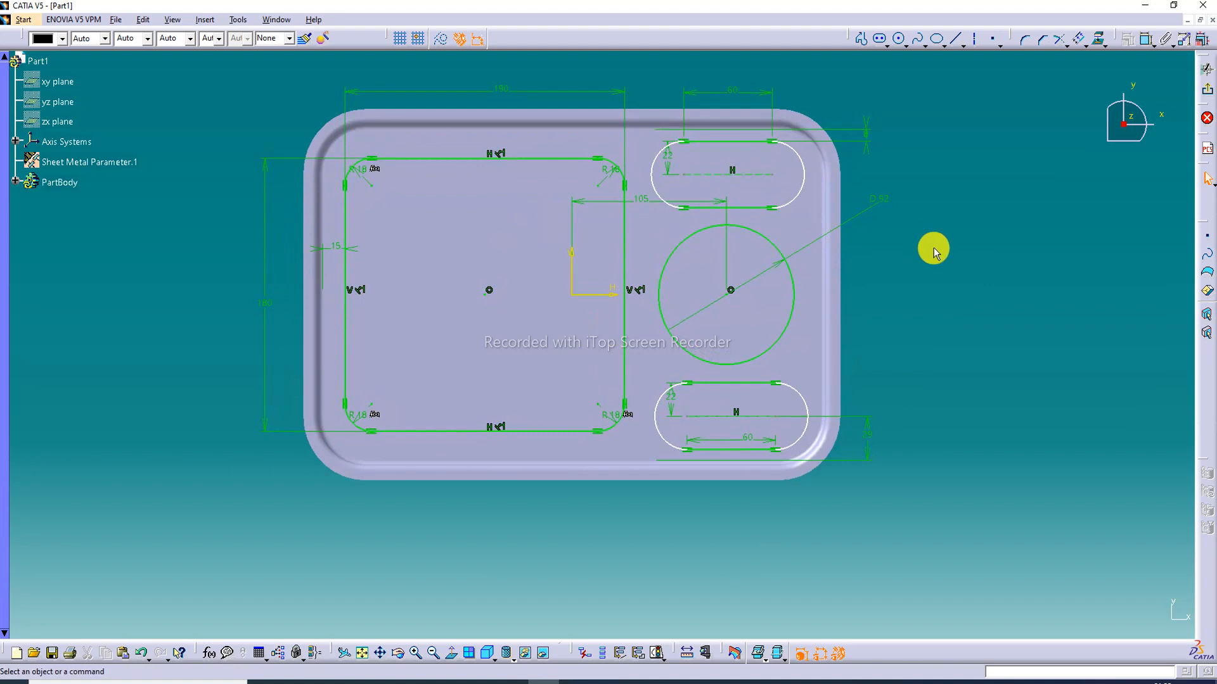
double_click(263, 308)
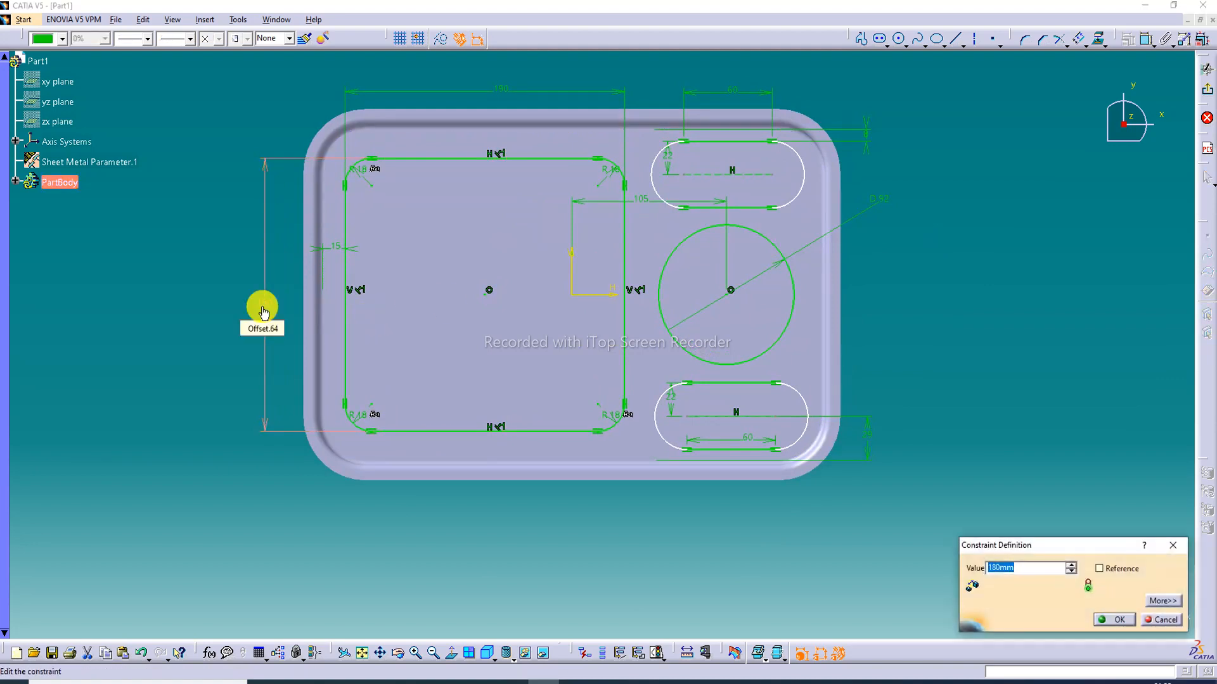
text(190)
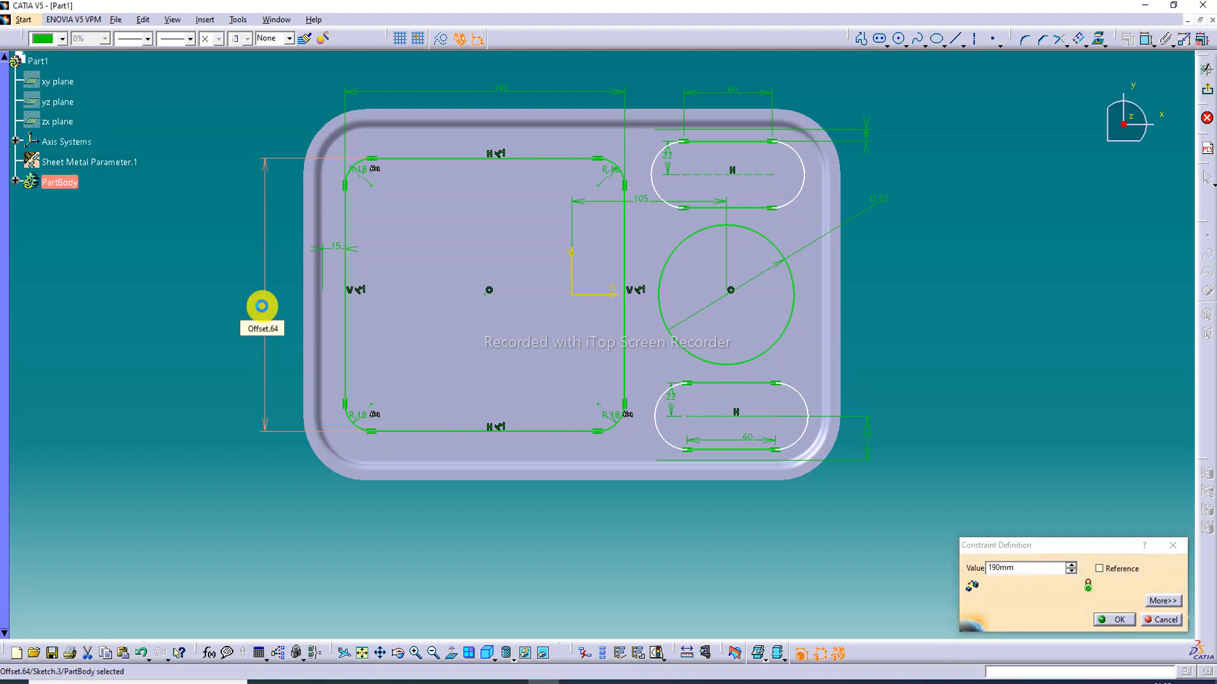
key(Return)
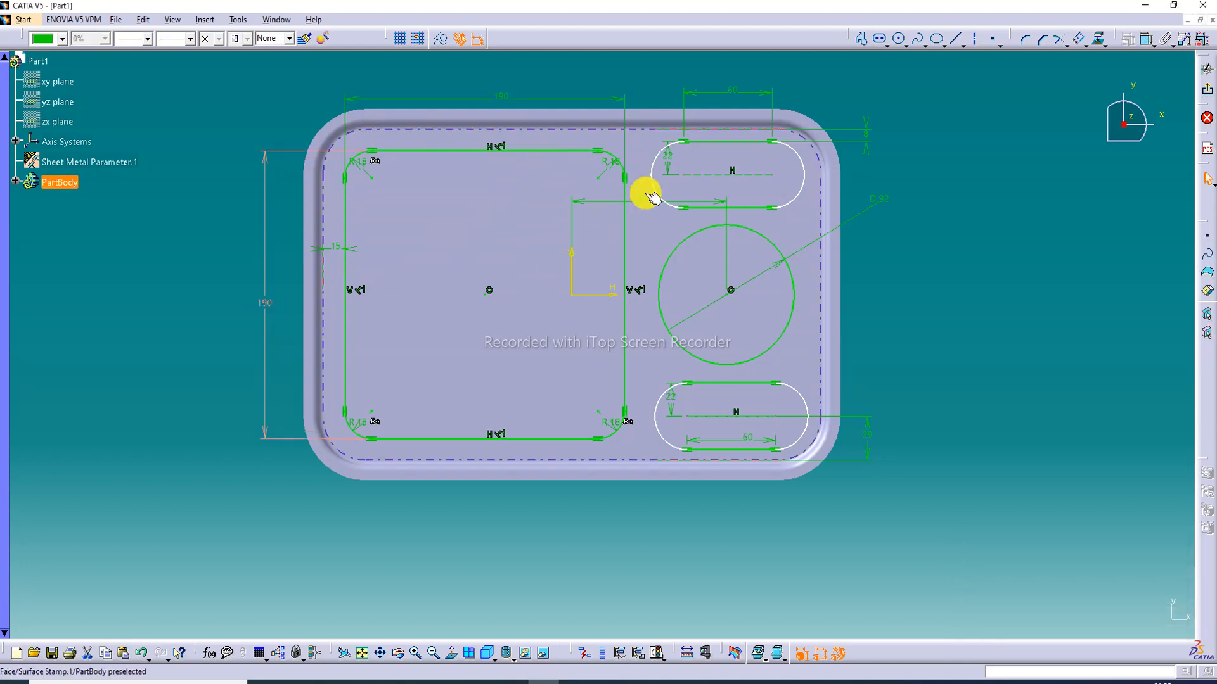
click(1139, 277)
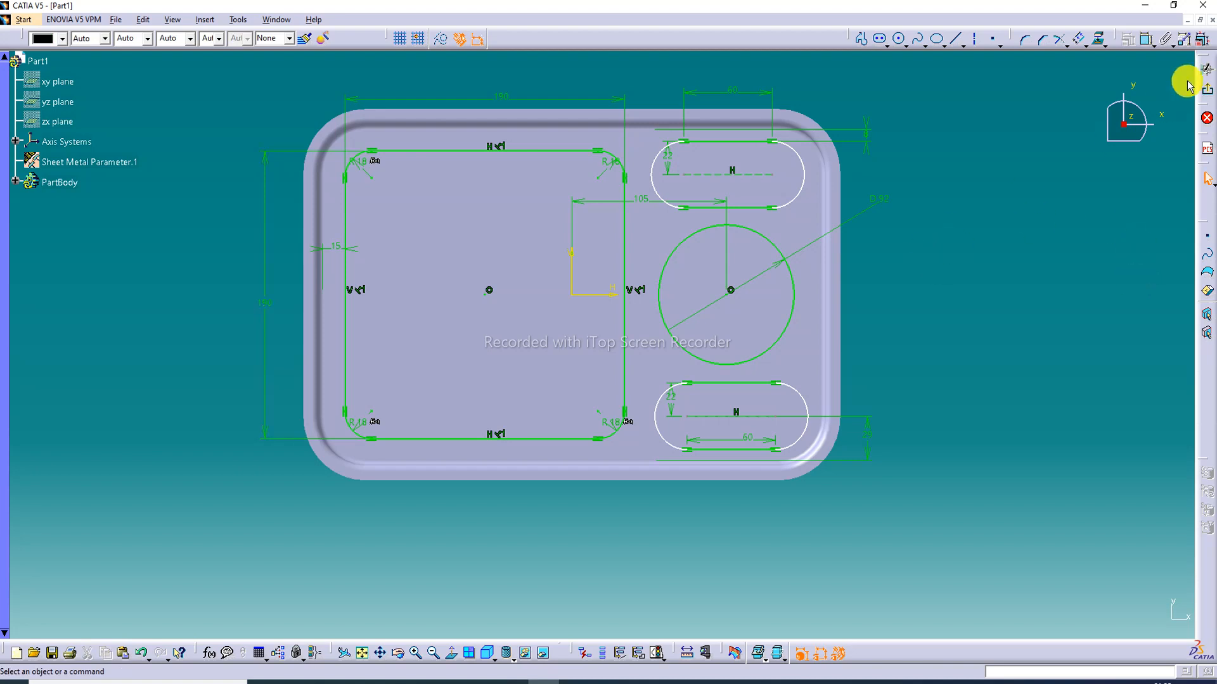
click(1208, 89)
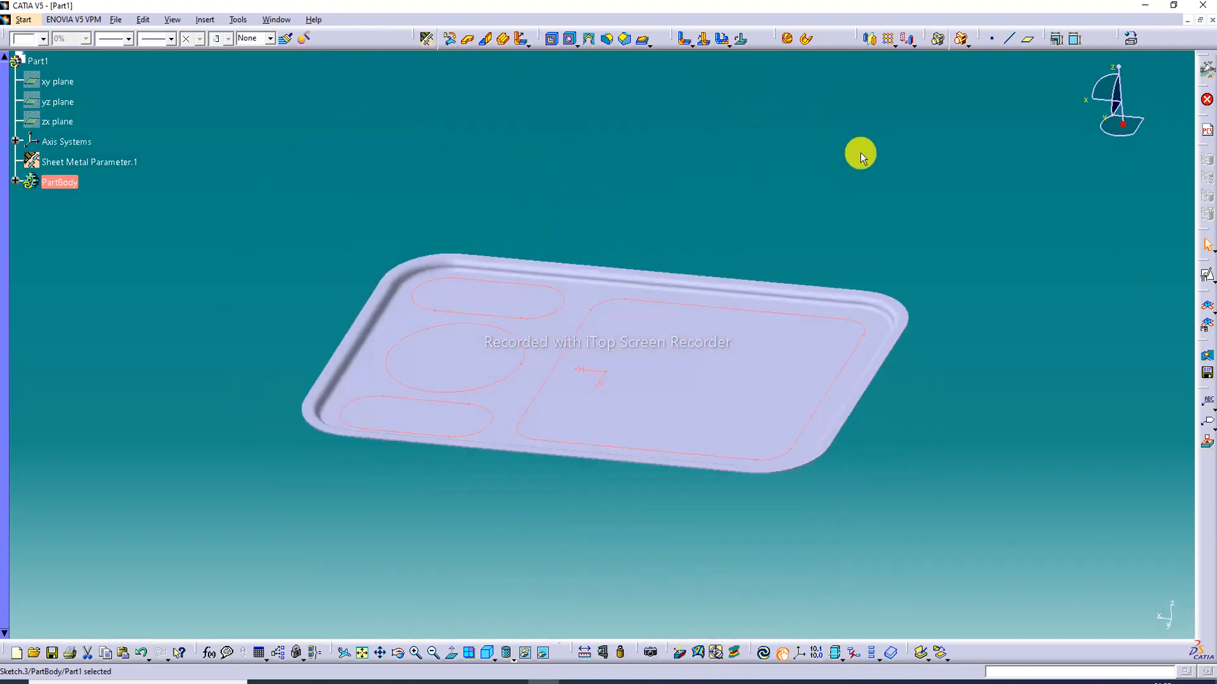
Step: Start a surface stamp from the compartment sketch with height 42 mm, radius R1 4.1 mm and radius R2 5.2 mm, and preview it
click(650, 44)
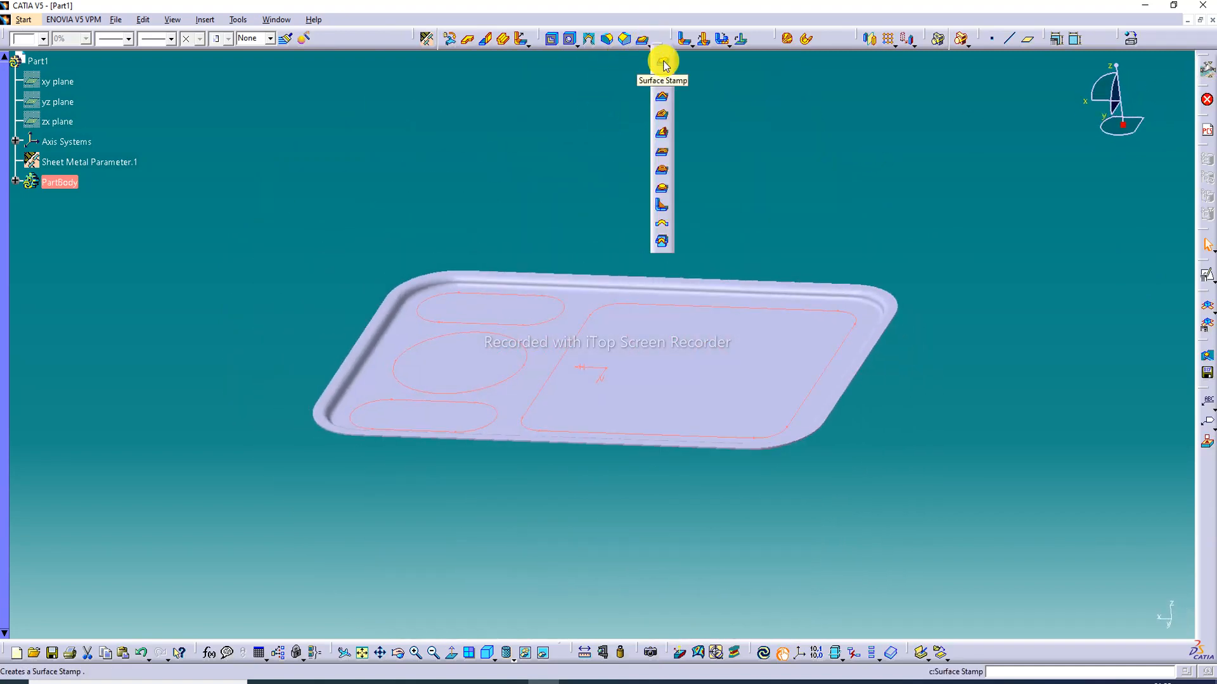
click(662, 64)
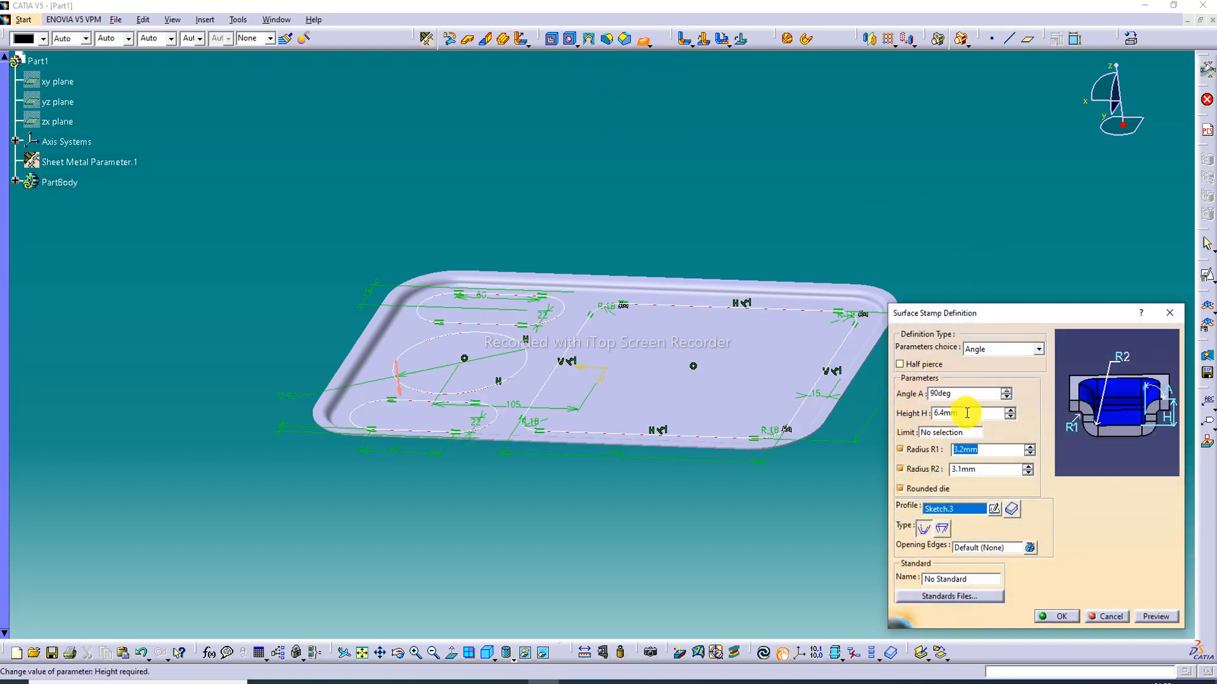
double_click(967, 413)
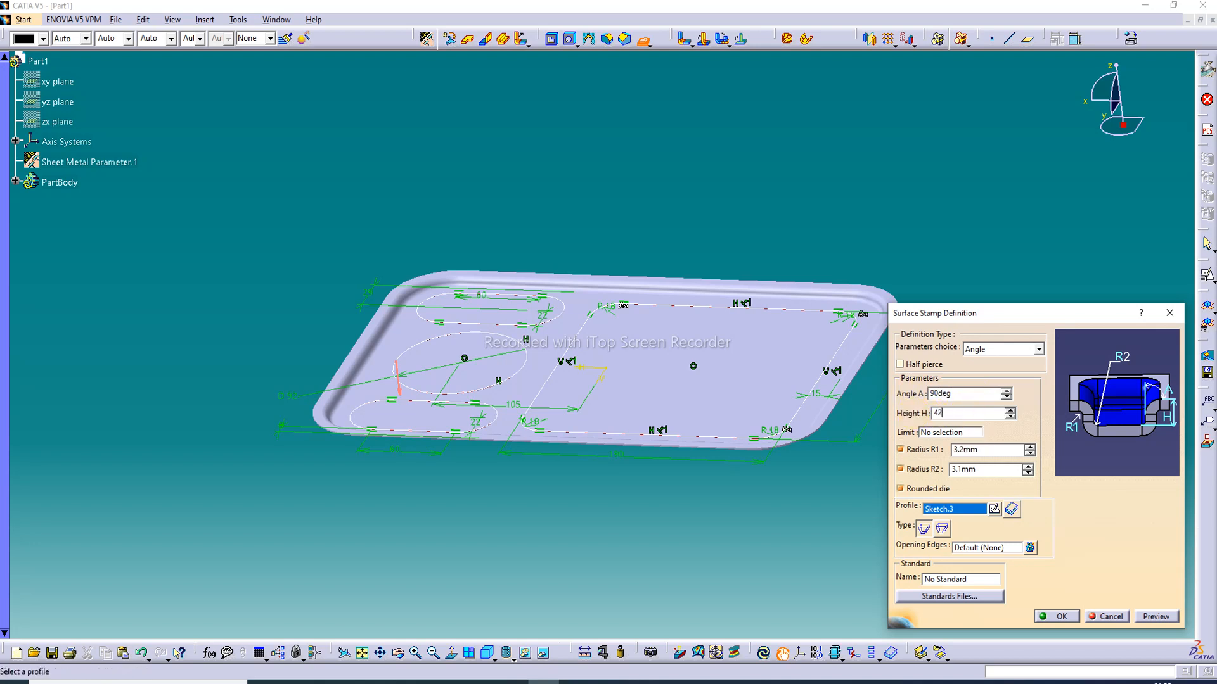
click(981, 446)
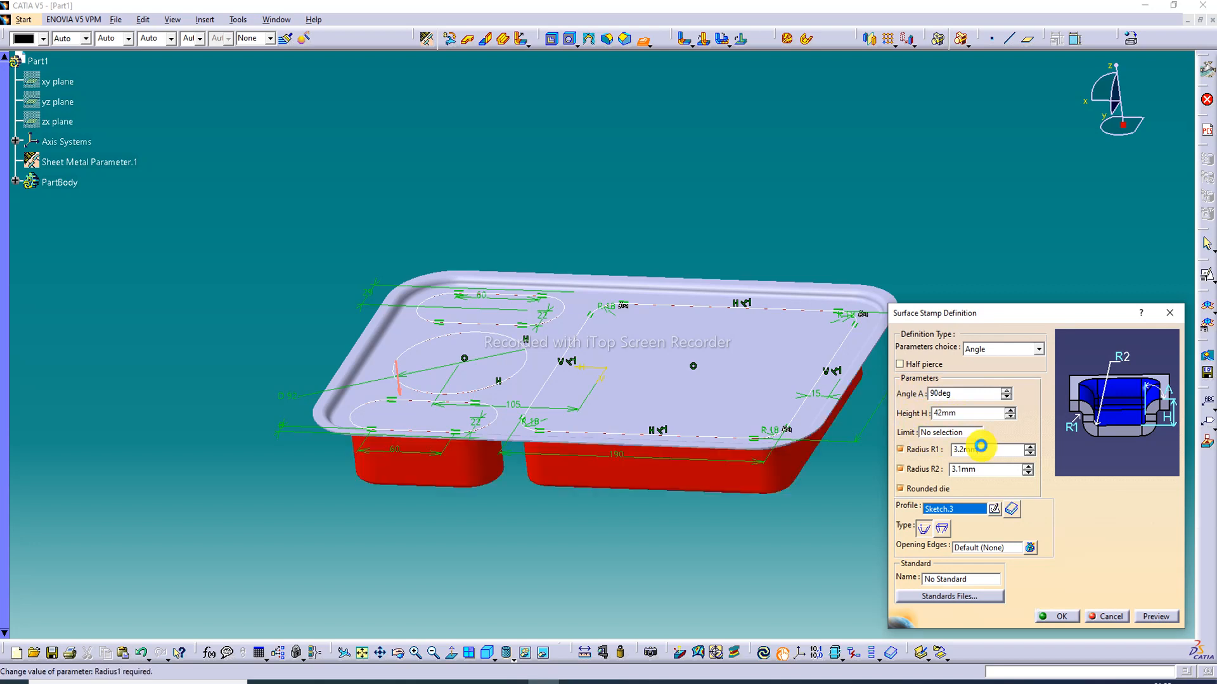
drag(982, 450, 947, 451)
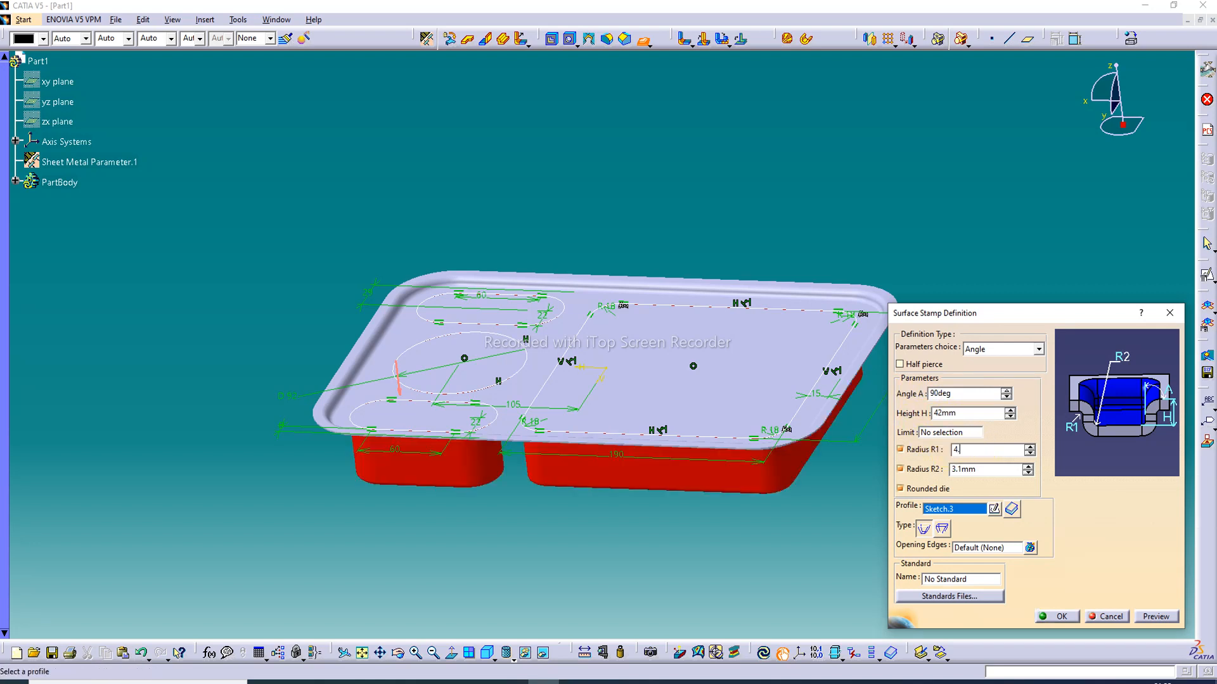
click(987, 471)
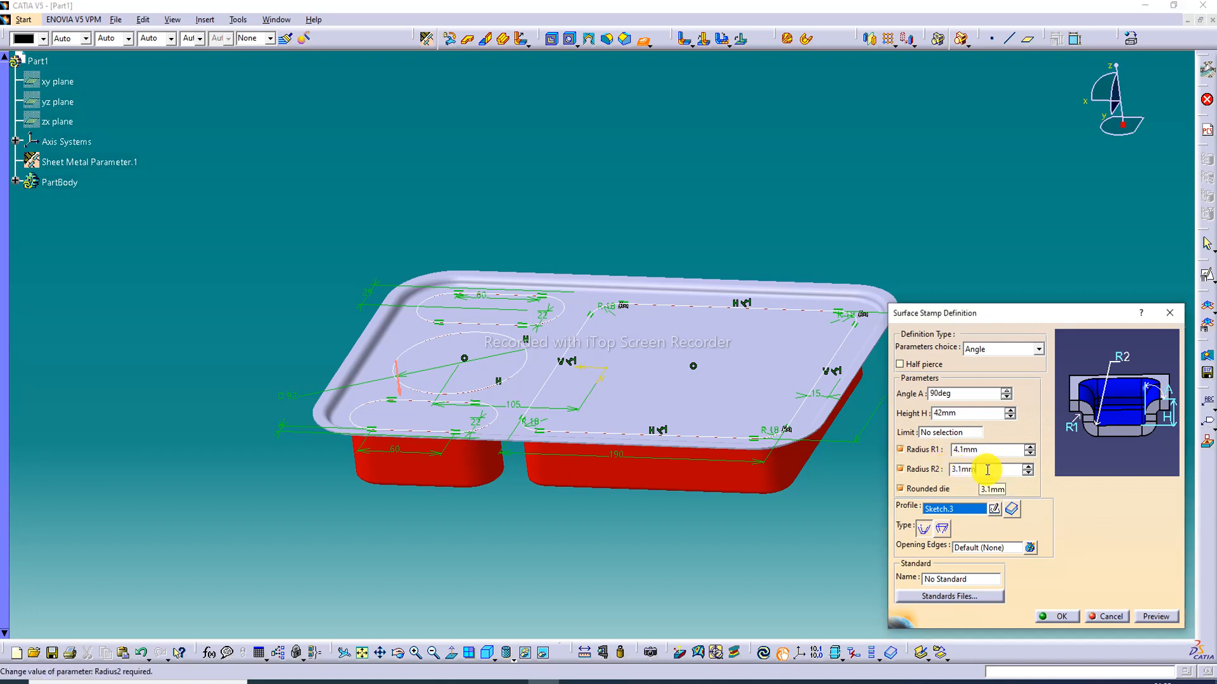
drag(987, 471, 938, 480)
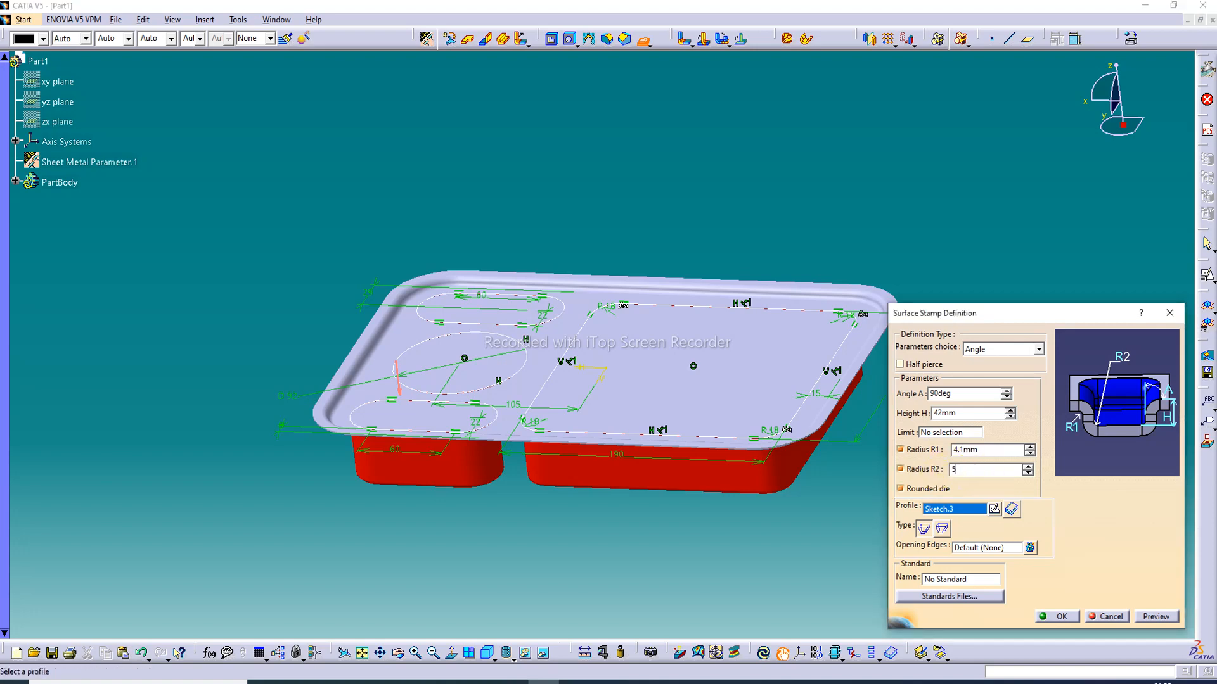
click(1147, 618)
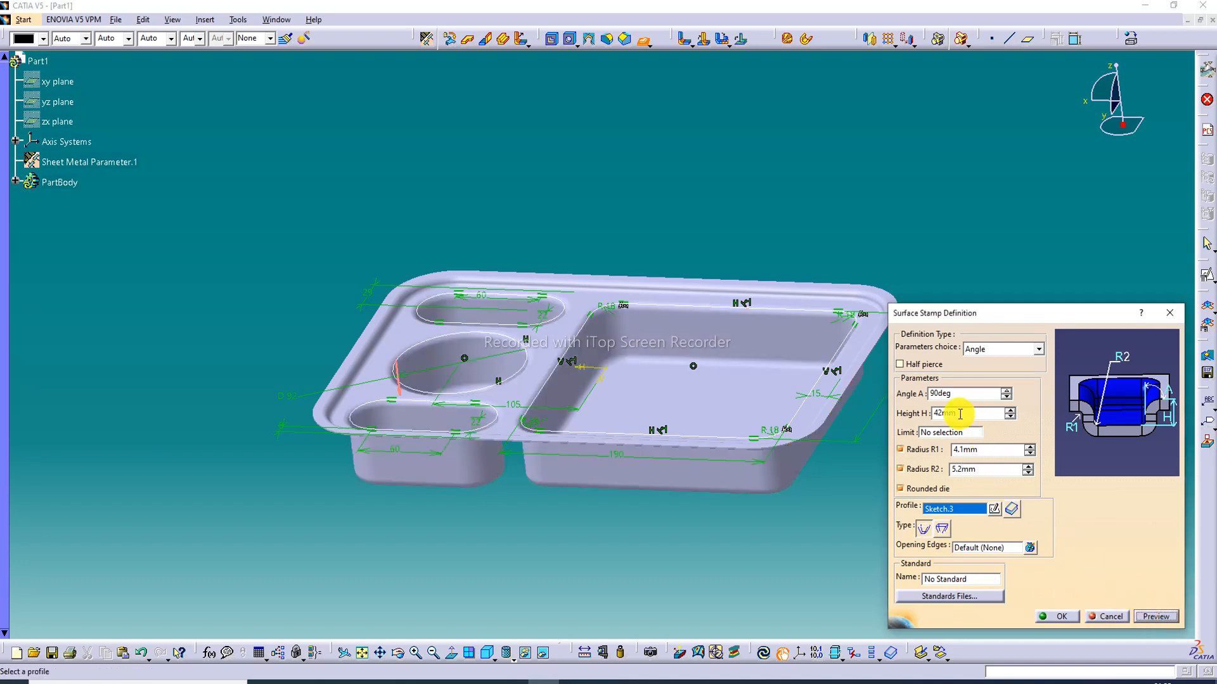
Step: Set the compartment stamp's height to 52 mm and preview it
drag(960, 414, 922, 417)
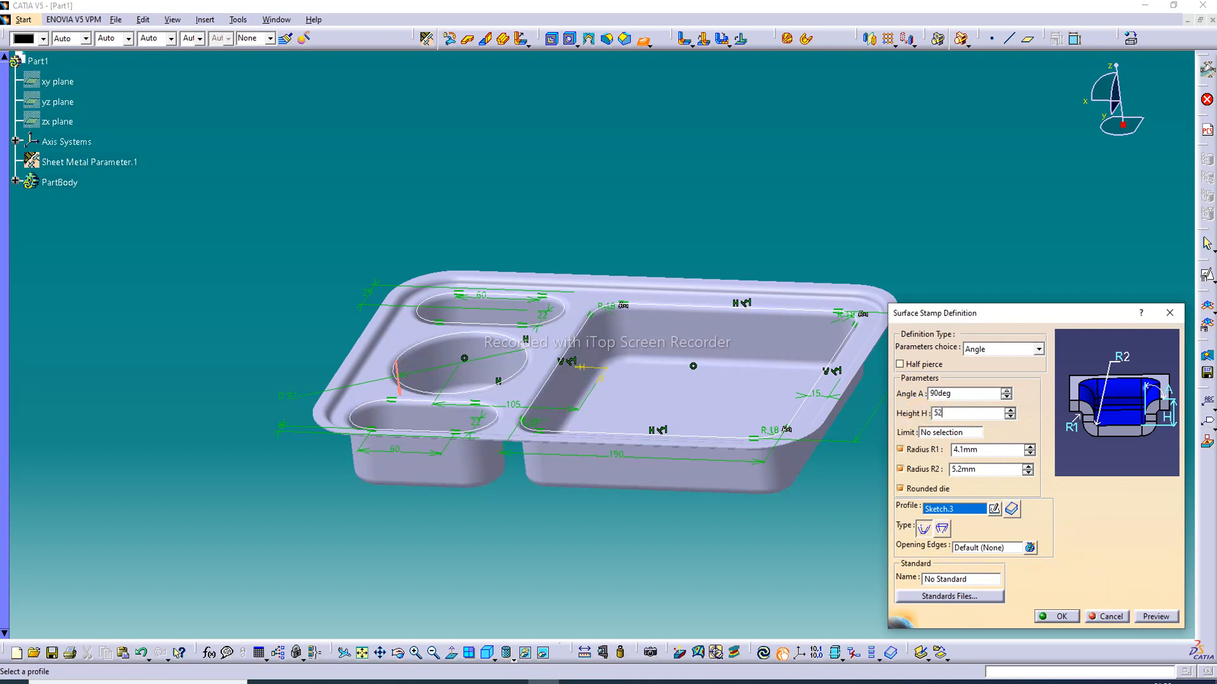
text(52)
click(921, 413)
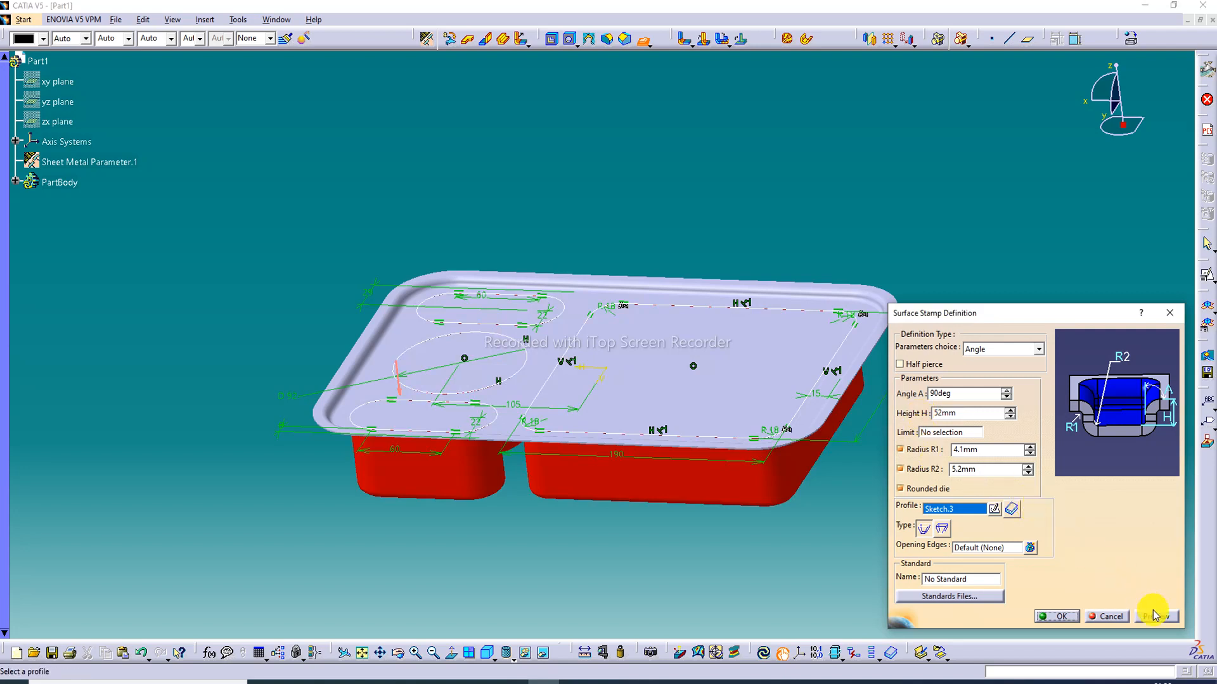
click(1153, 614)
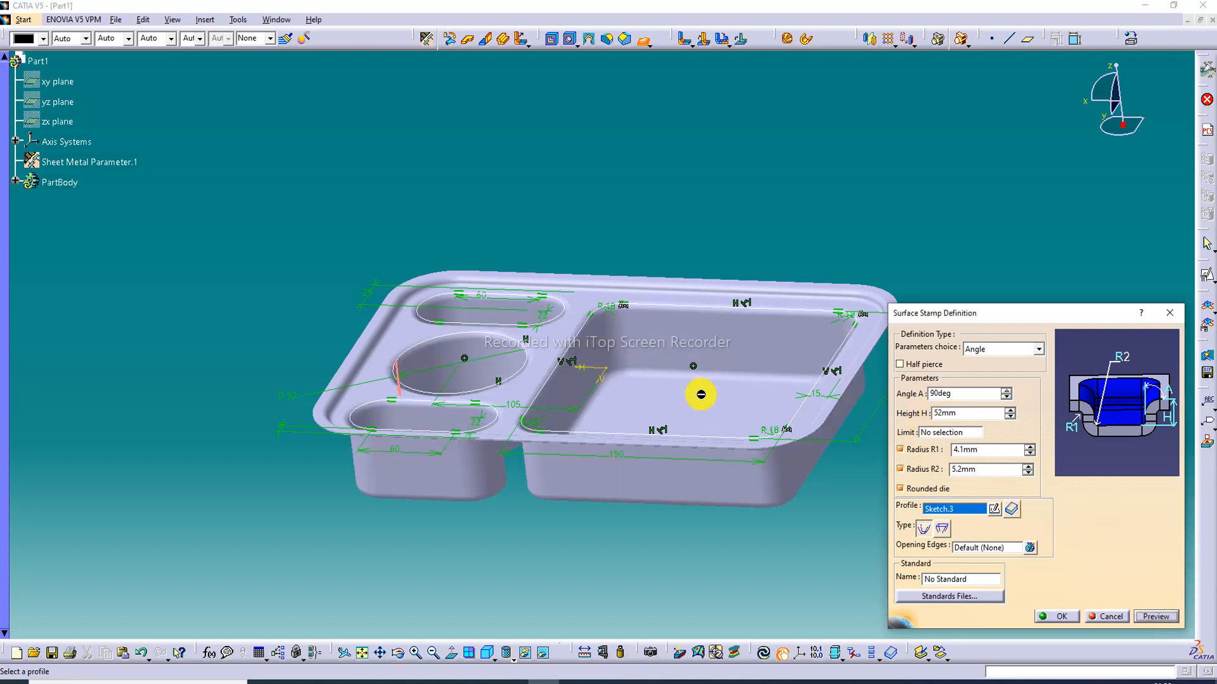
Step: Set the compartment stamp's height to 56 mm, preview it and create the stamp
drag(959, 413, 910, 418)
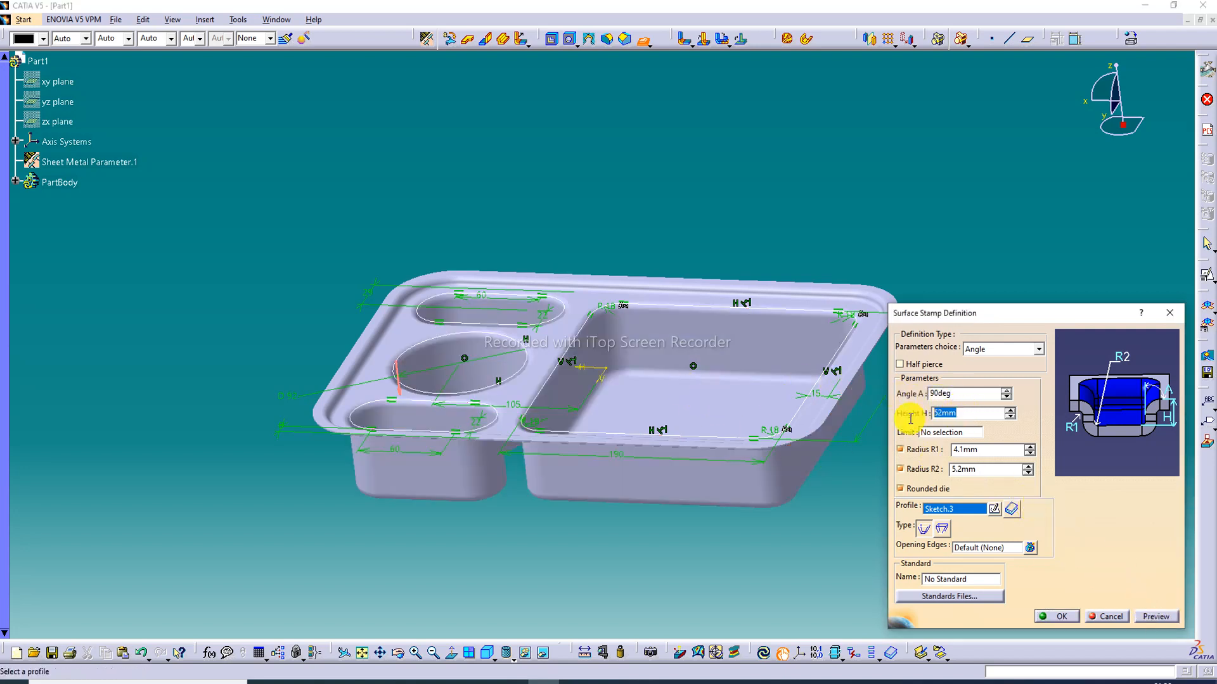
text(56)
click(908, 418)
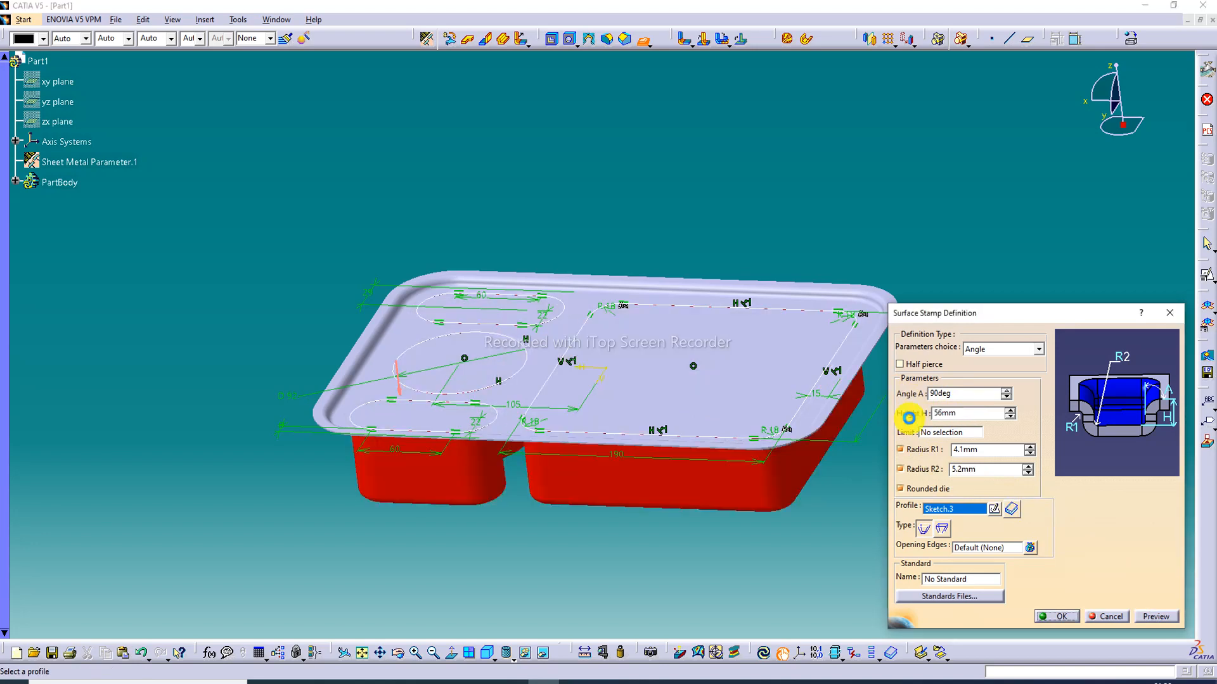
click(1159, 616)
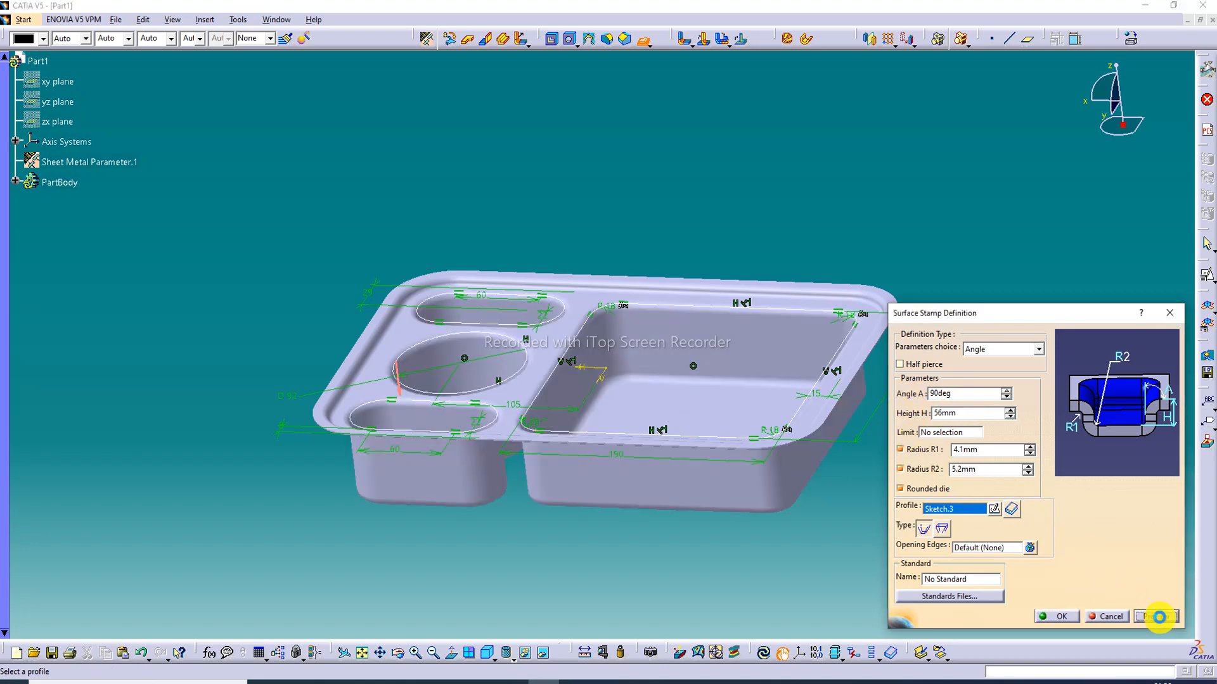
click(1055, 615)
click(1043, 592)
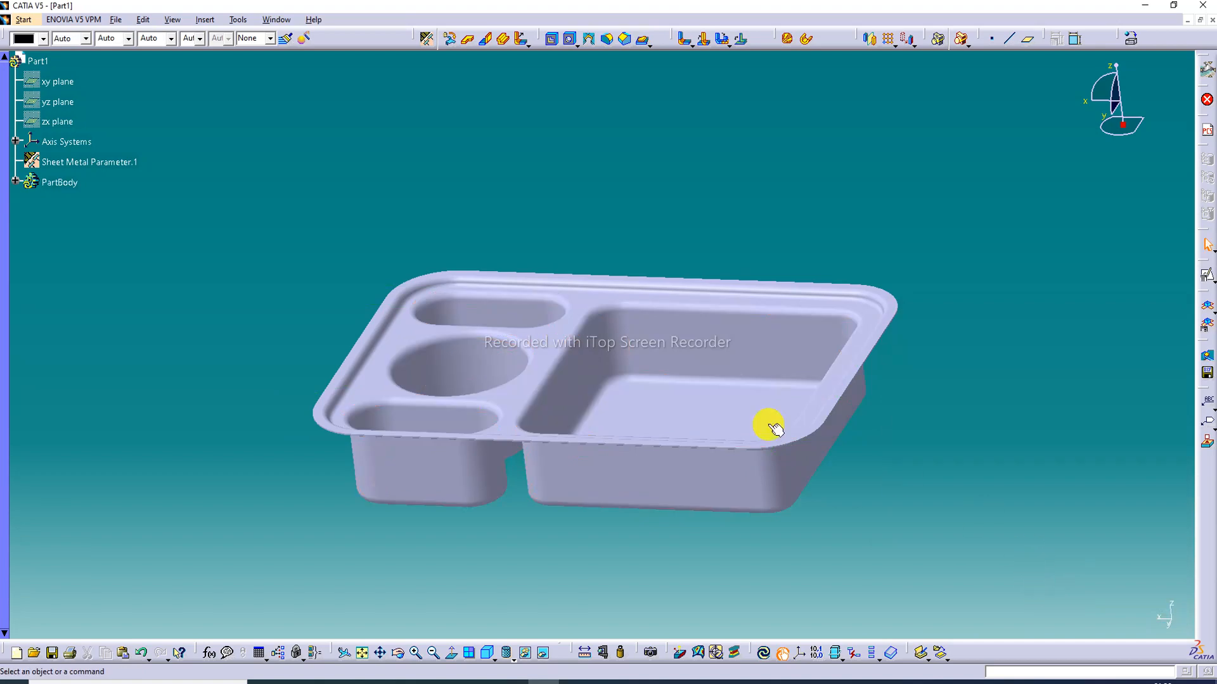
Step: Edit the compartment stamp to make it slightly deeper, preview the change and apply it
middle_drag(473, 363, 559, 328)
click(698, 306)
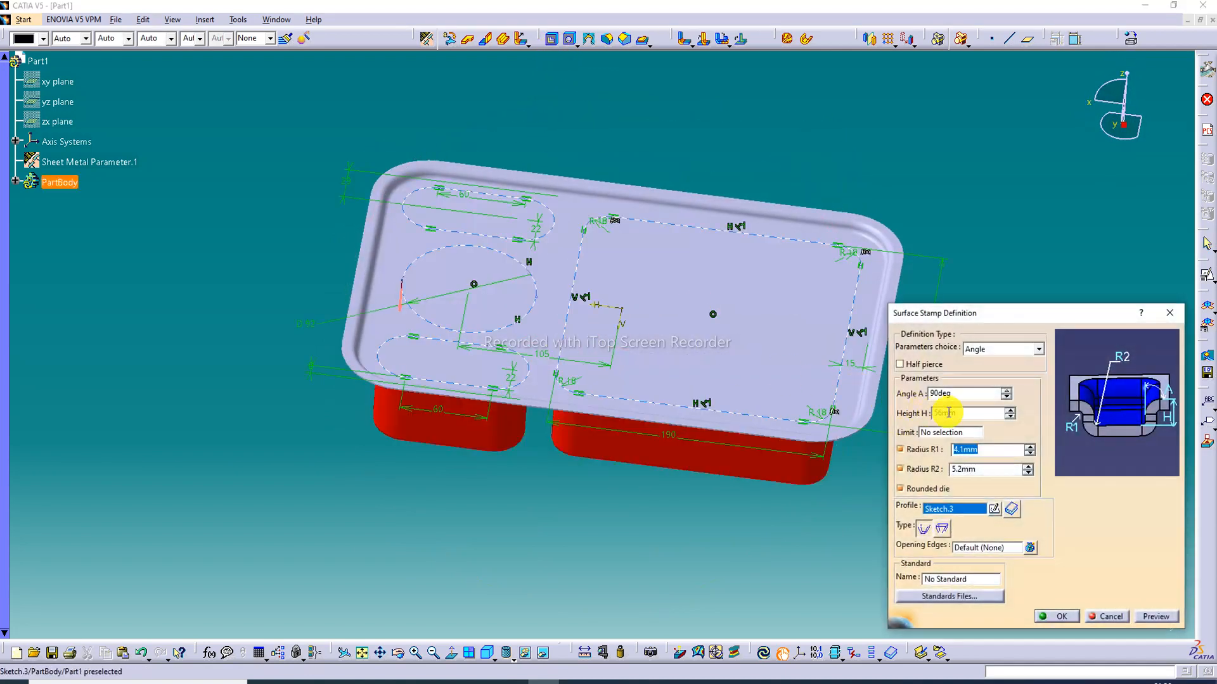
drag(964, 415, 921, 415)
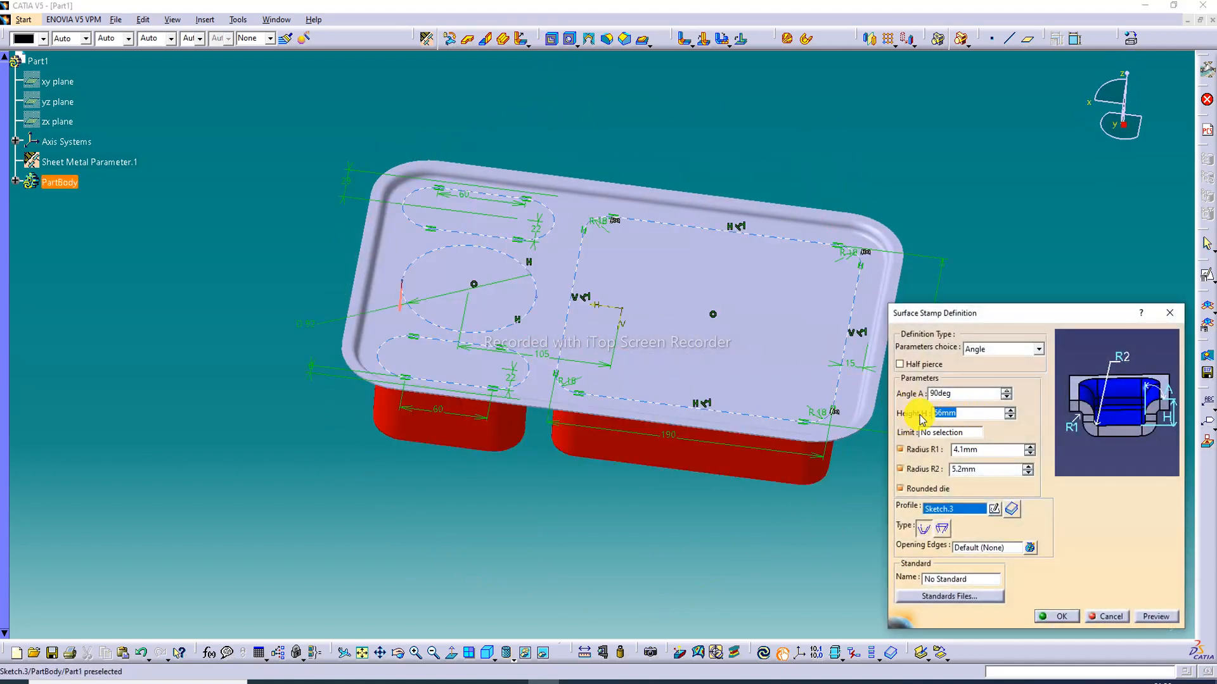
click(1152, 616)
click(1058, 616)
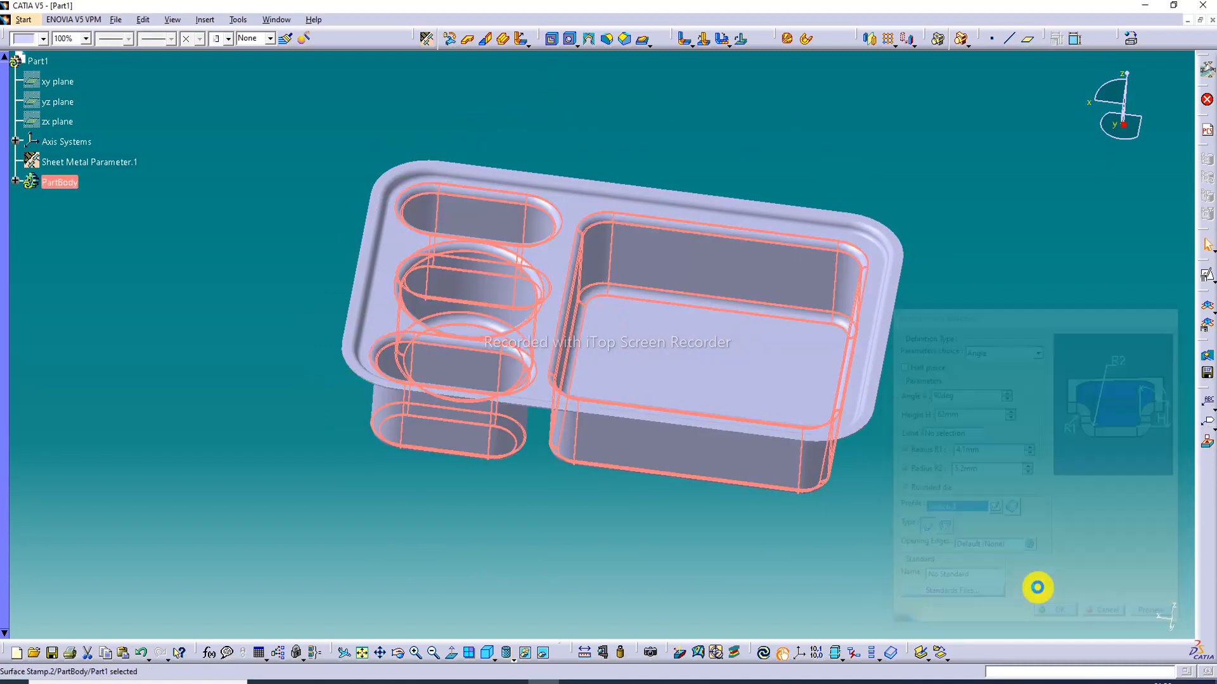
Step: Inspect the plate from above and the side and switch its display to Shading with Edges without Smooth Edges
middle_drag(510, 229, 698, 217)
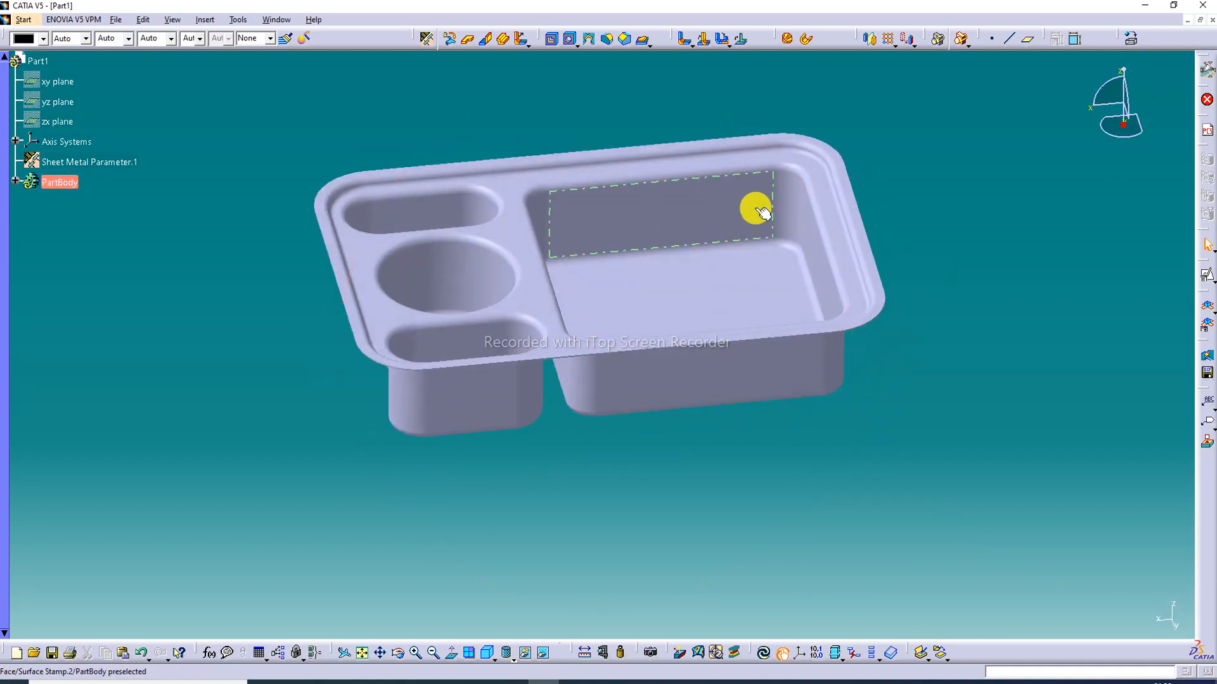
click(513, 654)
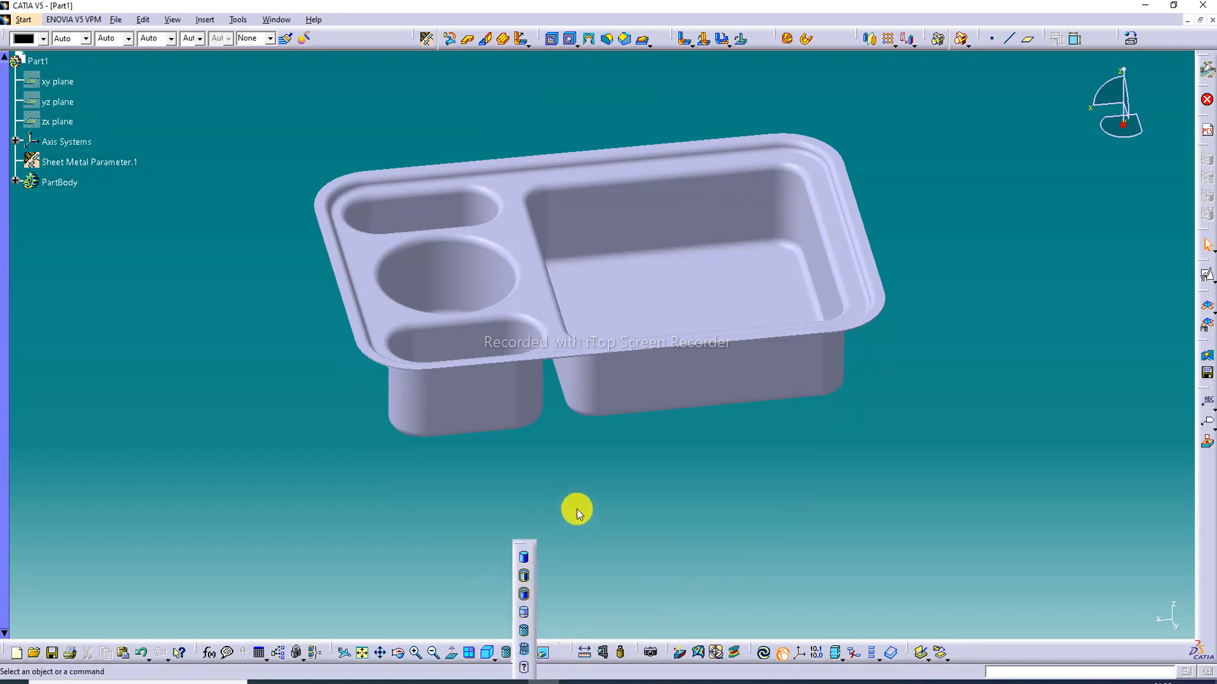
middle_drag(630, 277, 564, 122)
middle_drag(739, 133, 715, 221)
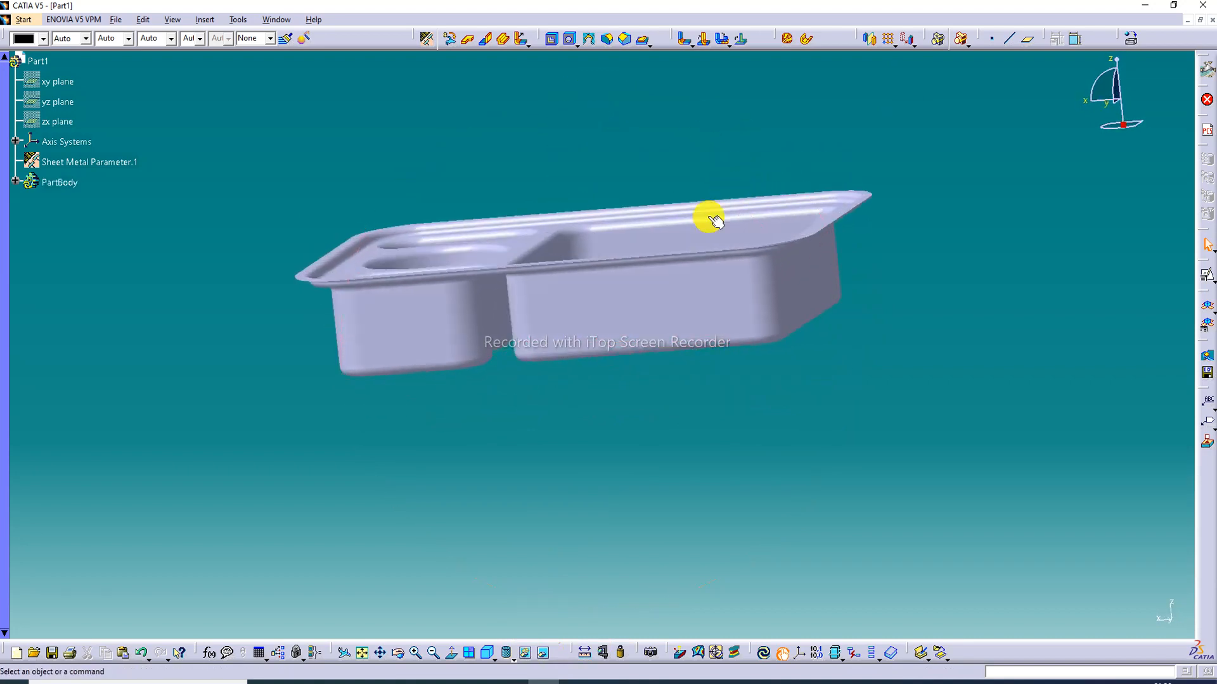
click(513, 653)
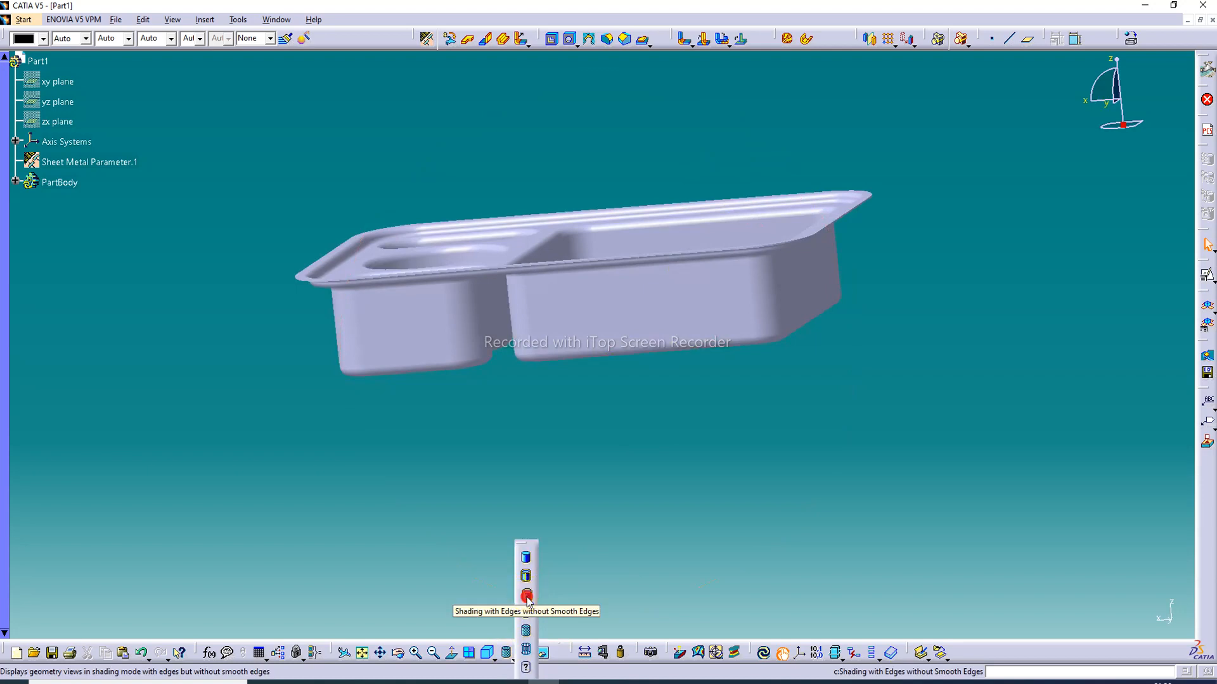
click(526, 599)
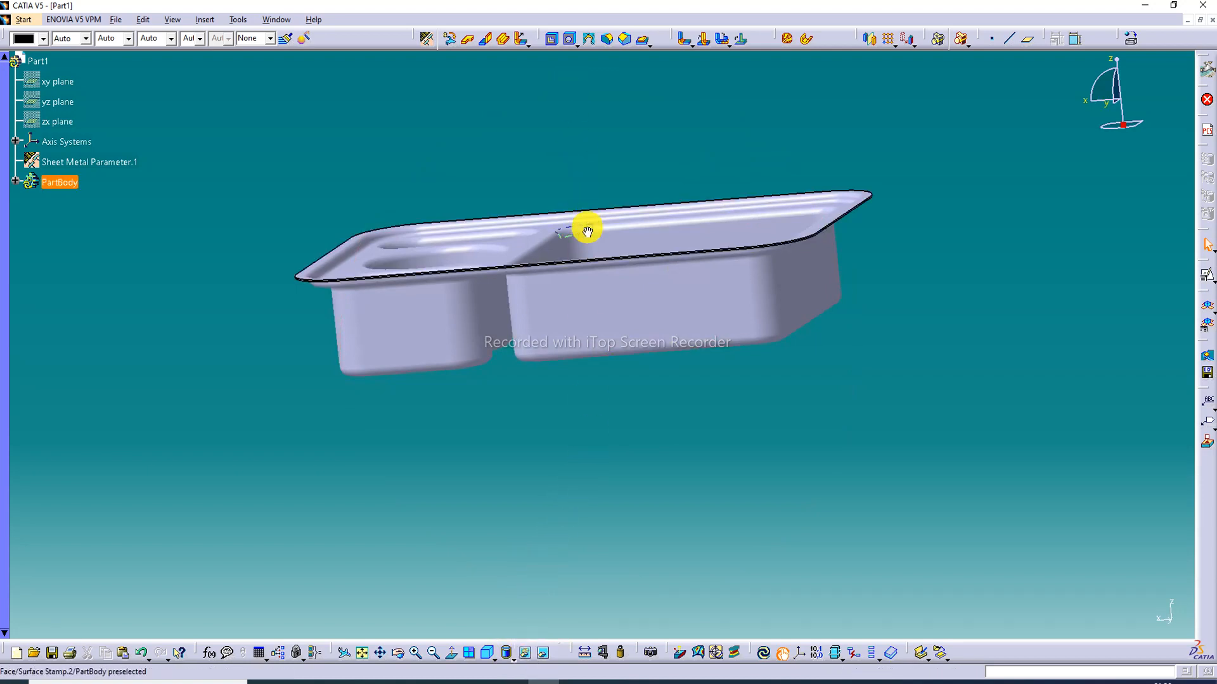
Step: Start a basic tear drop for the plate's rim with a length of 2 mm
mouse_move(587, 232)
middle_down()
mouse_move(587, 197)
mouse_move(593, 251)
middle_up()
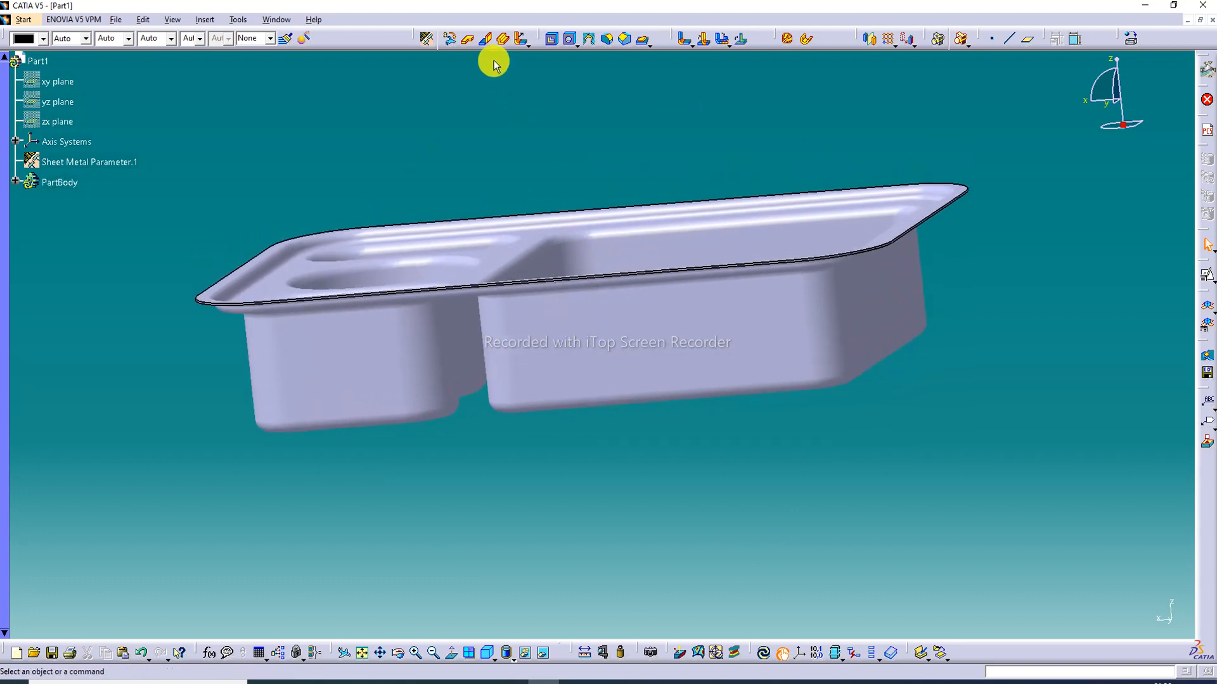
click(527, 43)
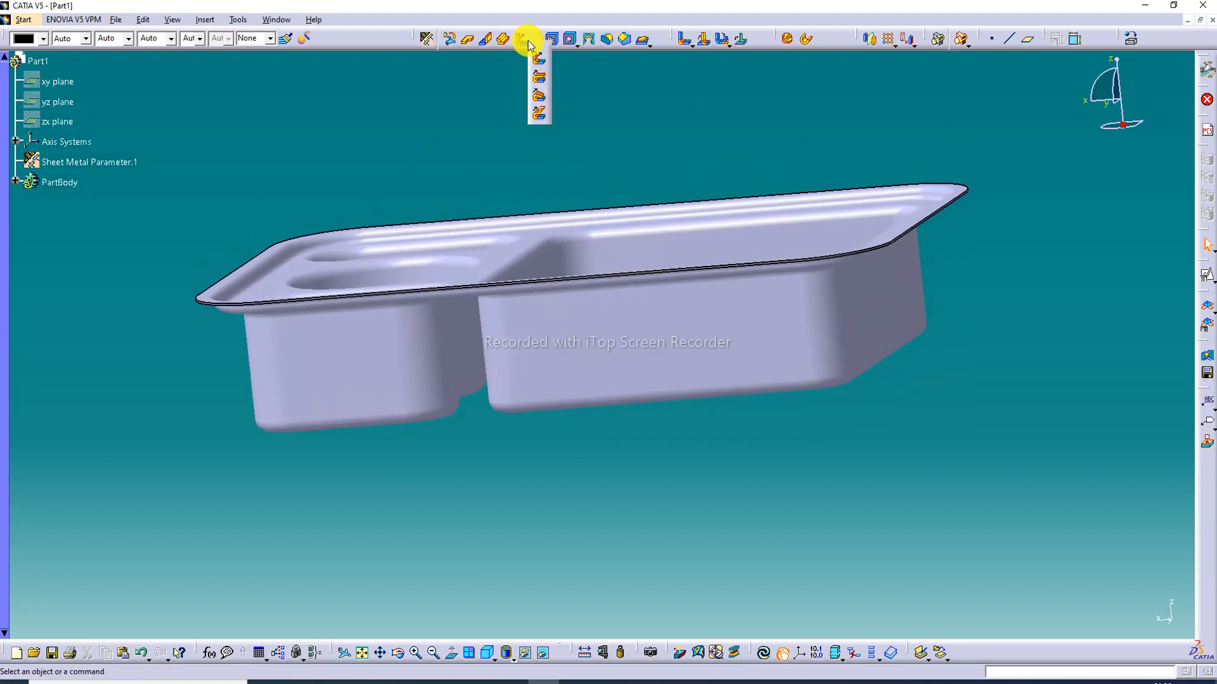
click(539, 96)
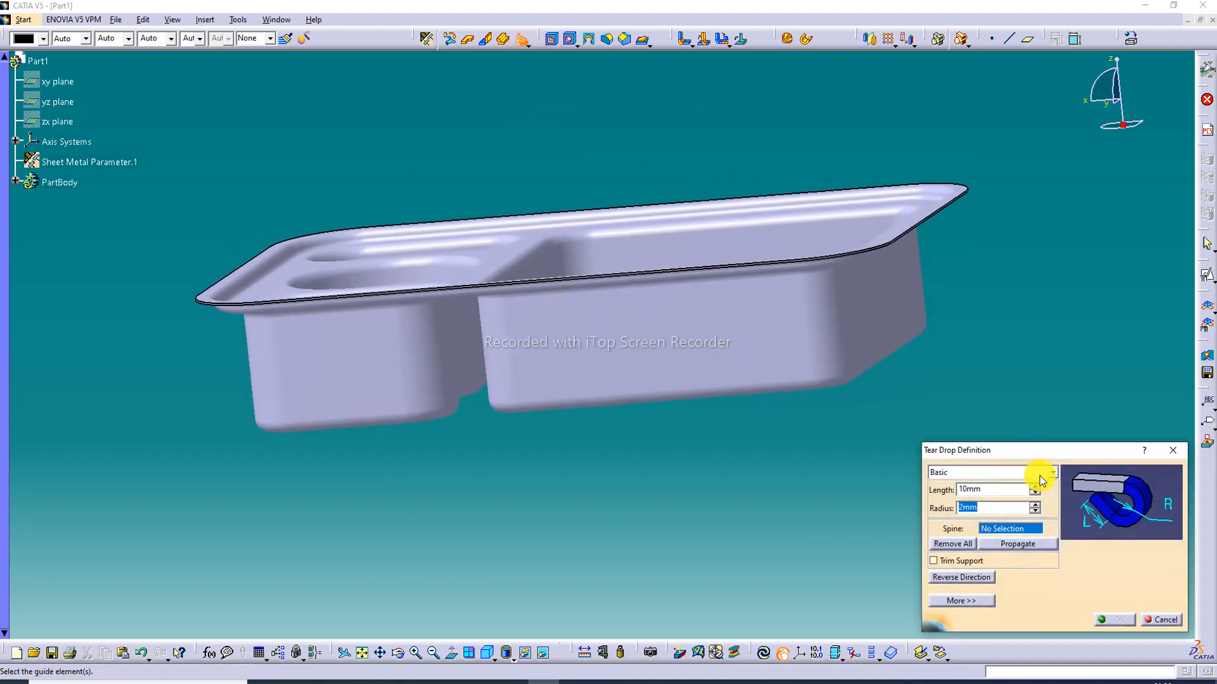
drag(986, 489, 939, 491)
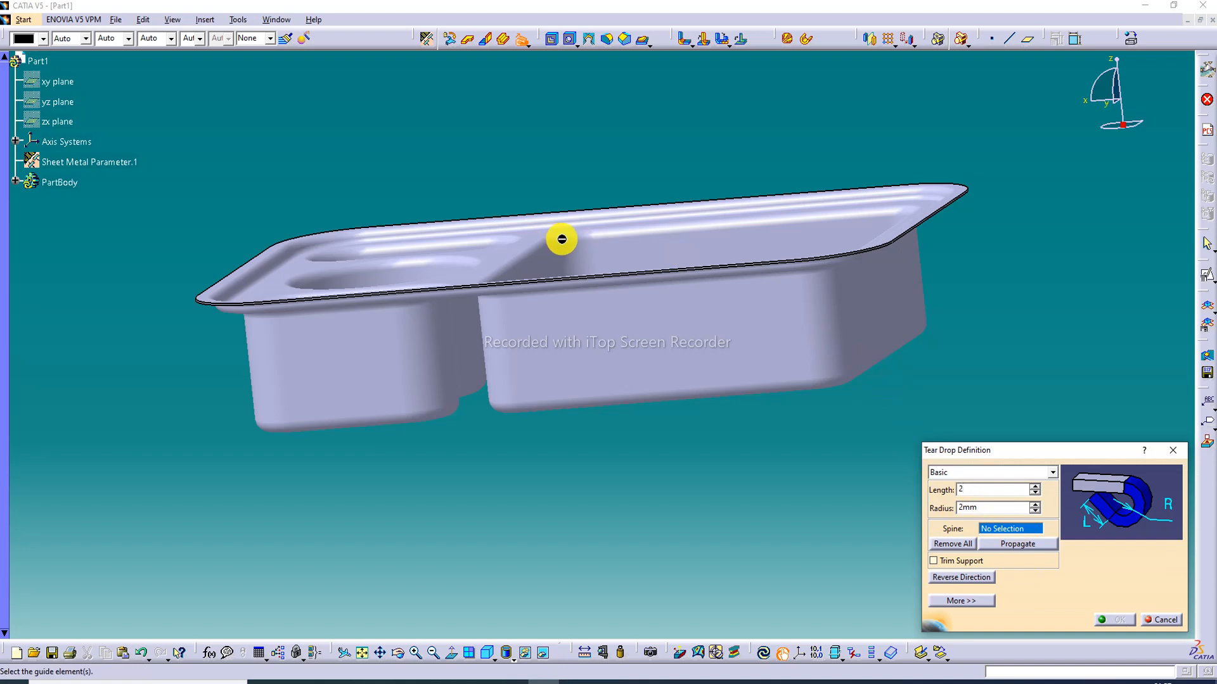
middle_drag(562, 239, 562, 217)
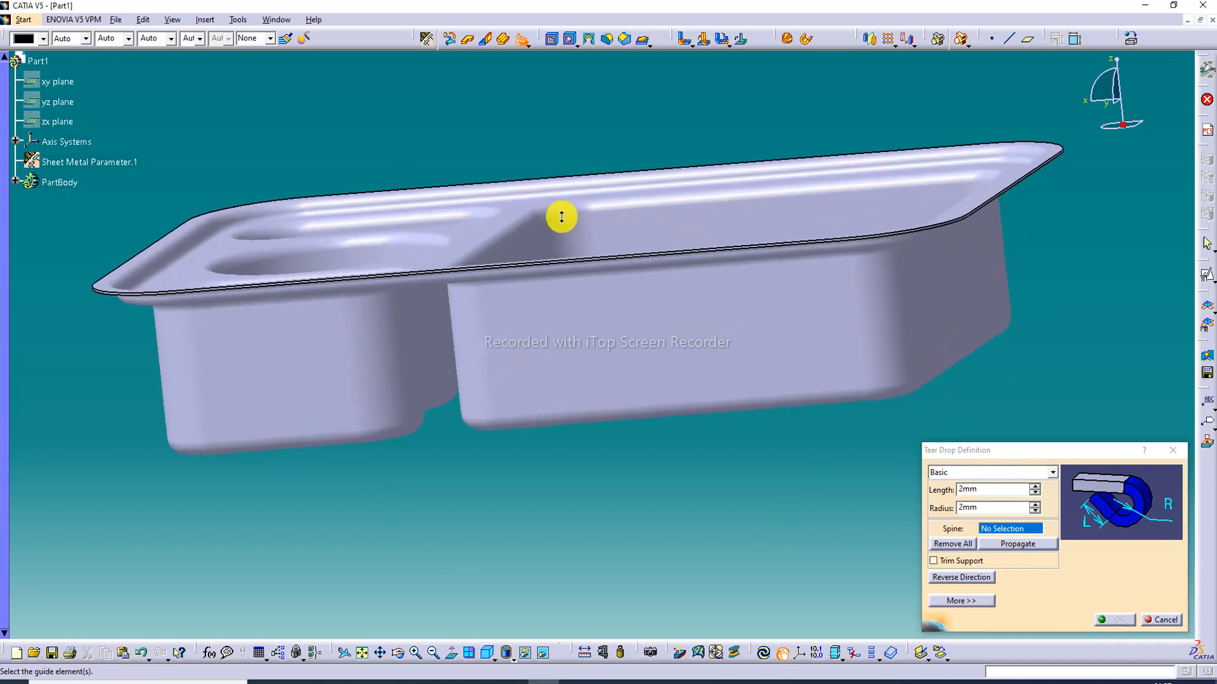
Step: Use all eight outer rim edges, straight sides and rounded corners, as the spine and create the tear drop
click(623, 256)
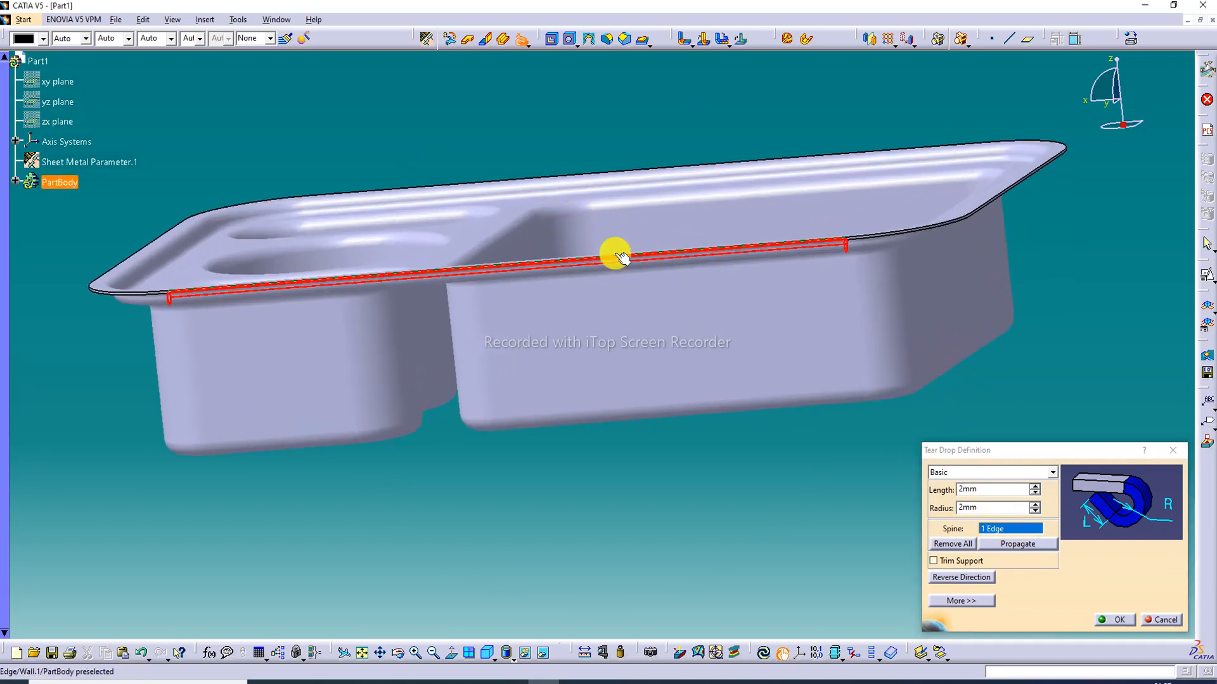
click(891, 232)
click(997, 198)
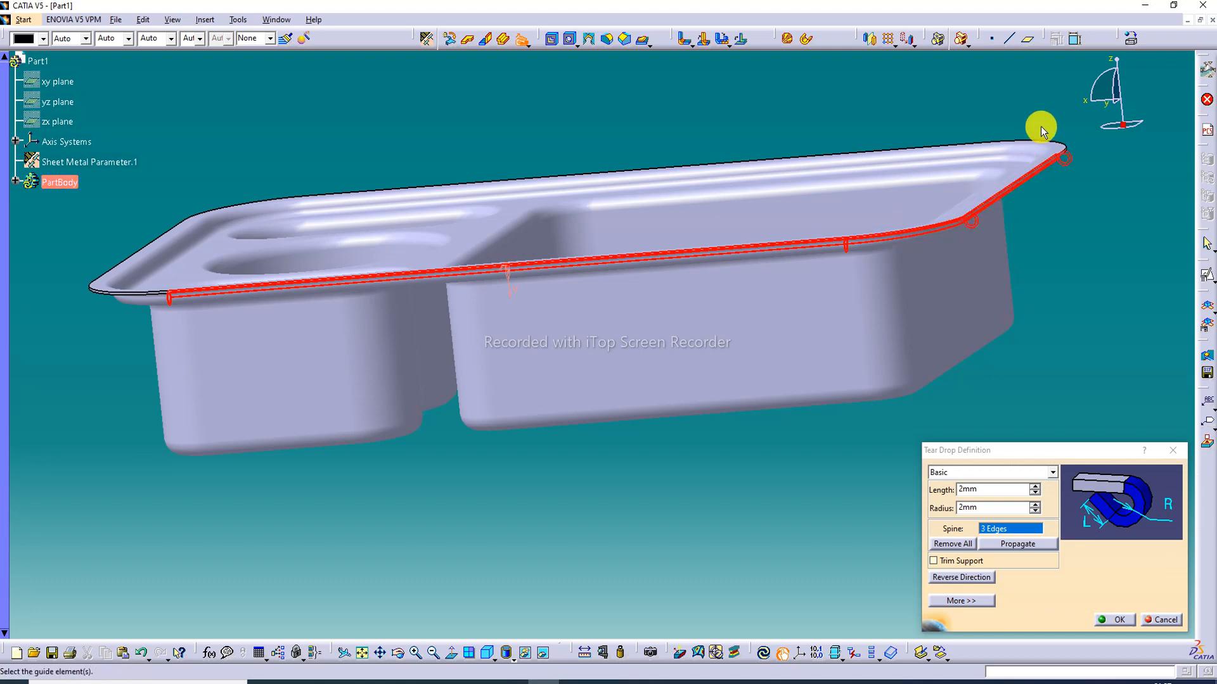
click(1046, 144)
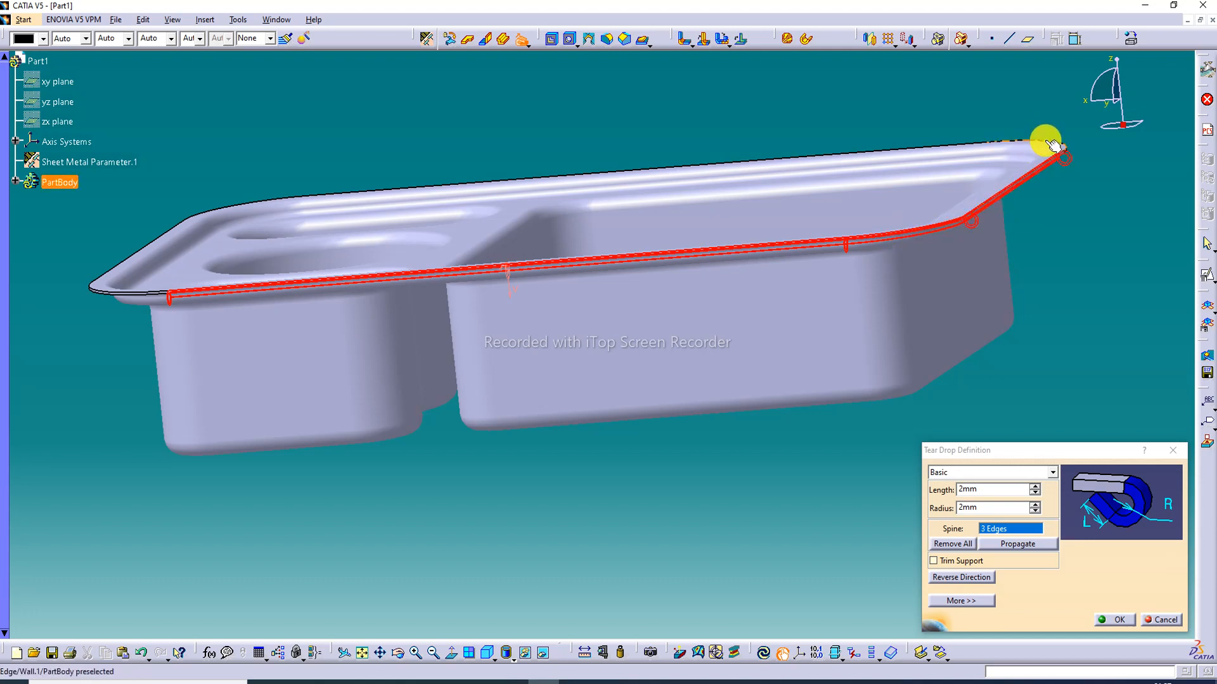
click(970, 145)
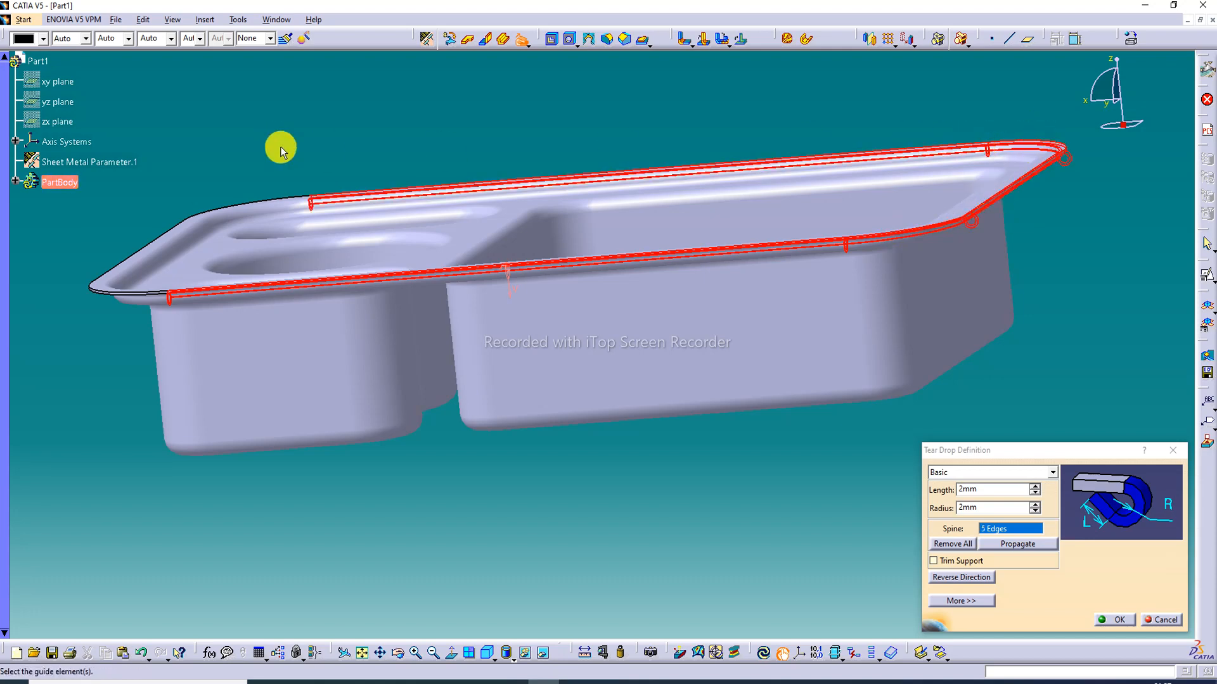
click(228, 209)
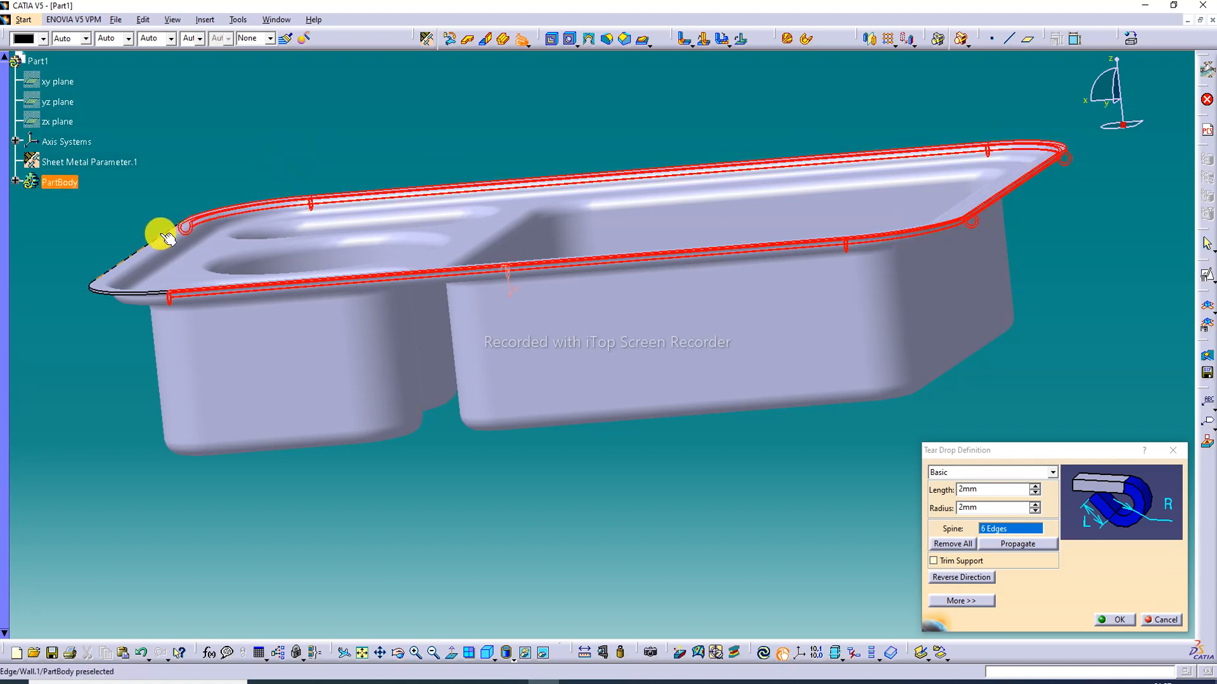
click(166, 237)
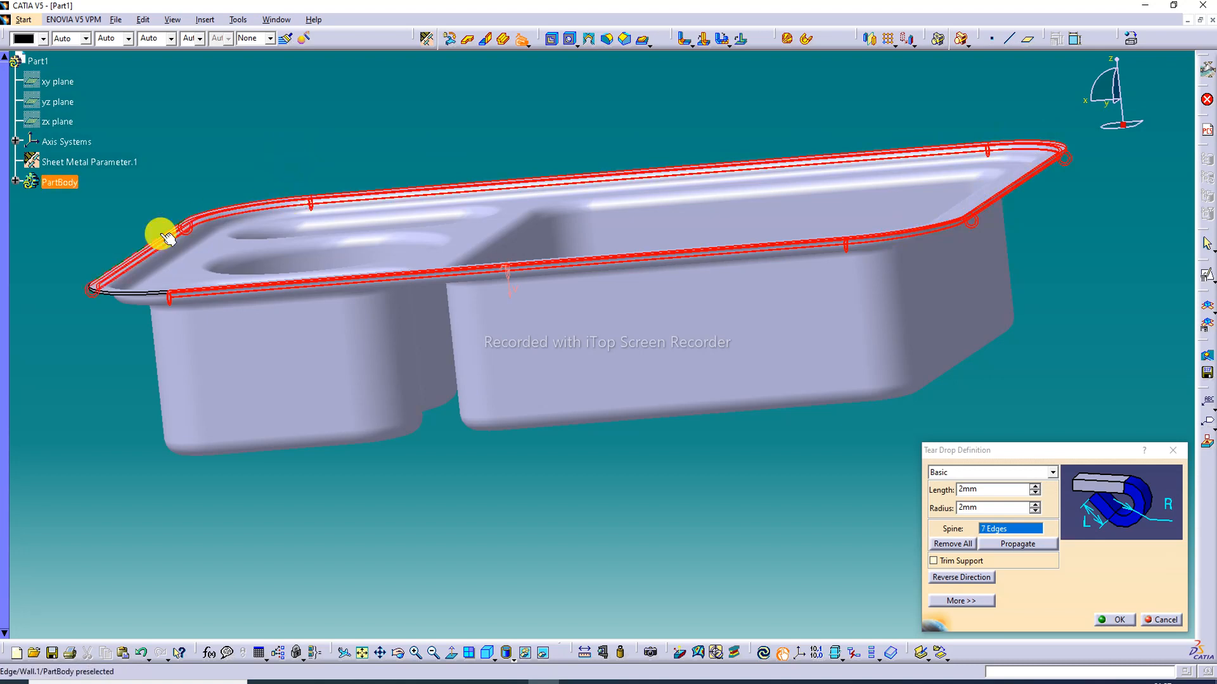
click(134, 297)
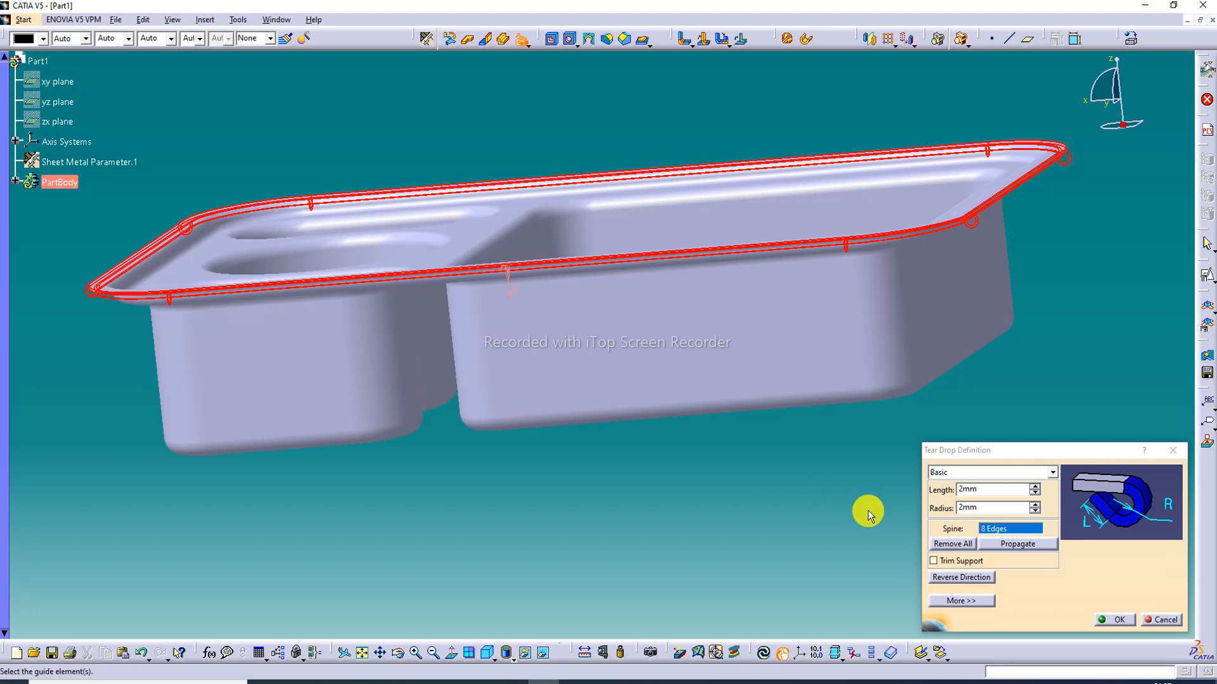
click(1117, 619)
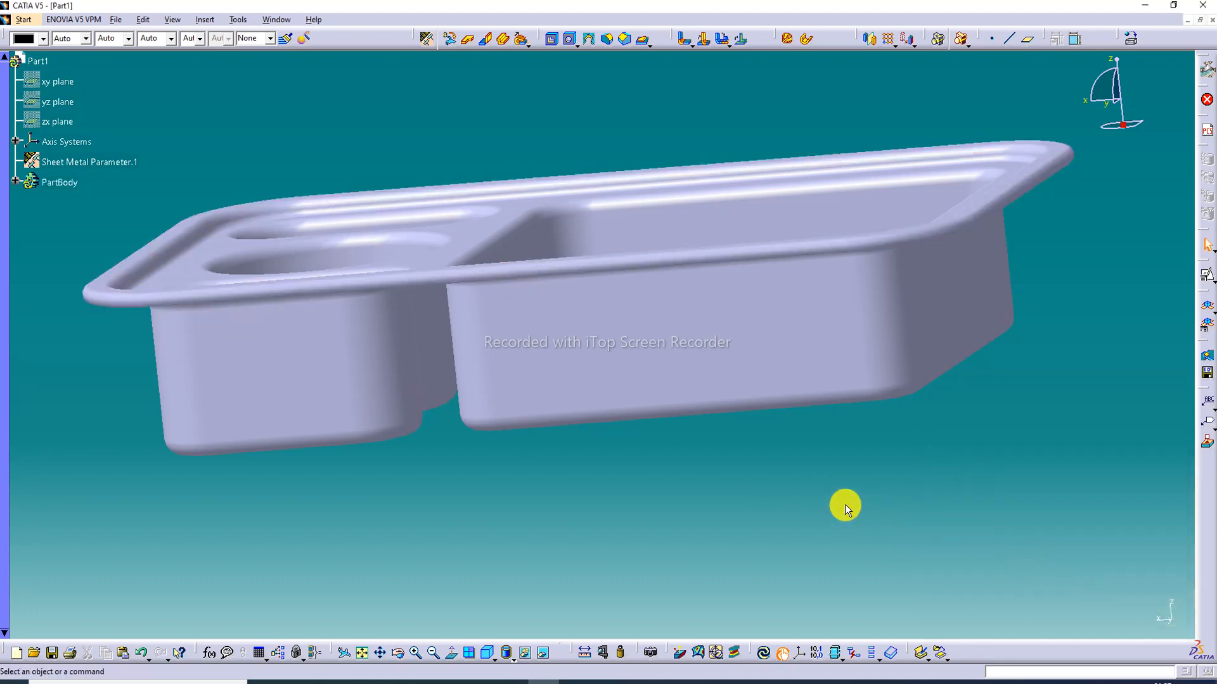
Step: Switch the plate's display mode to Shading with Material
middle_drag(484, 204, 498, 293)
middle_drag(782, 182, 788, 222)
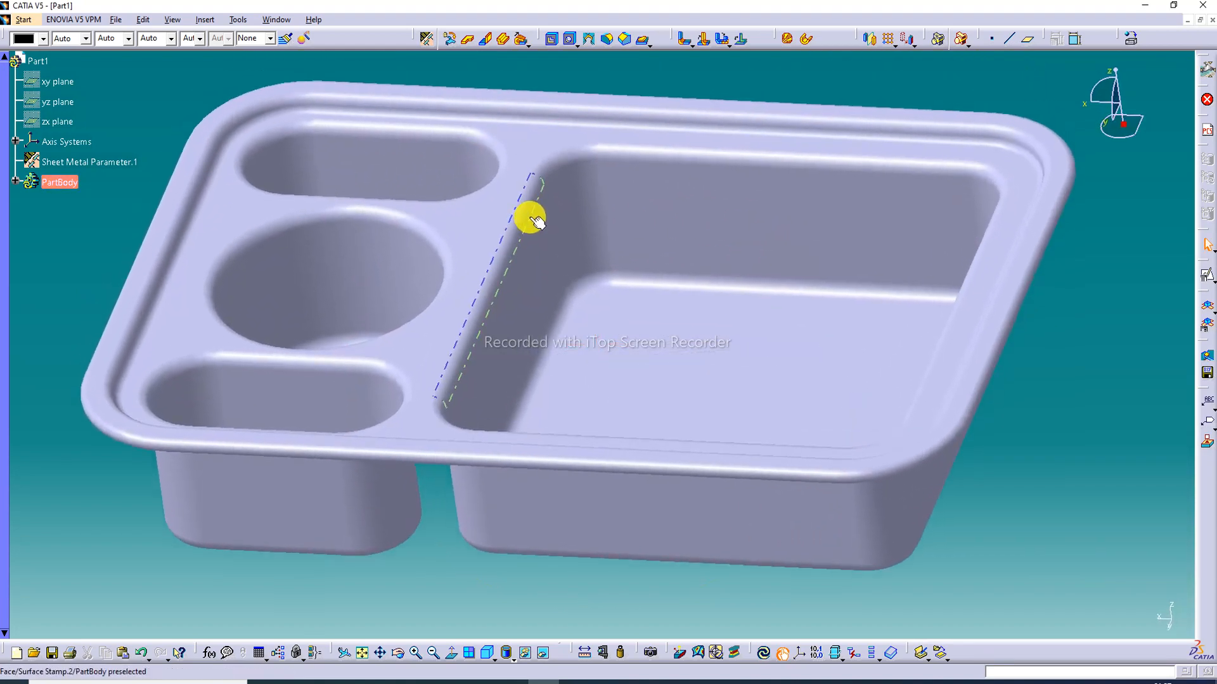
middle_drag(602, 275, 652, 282)
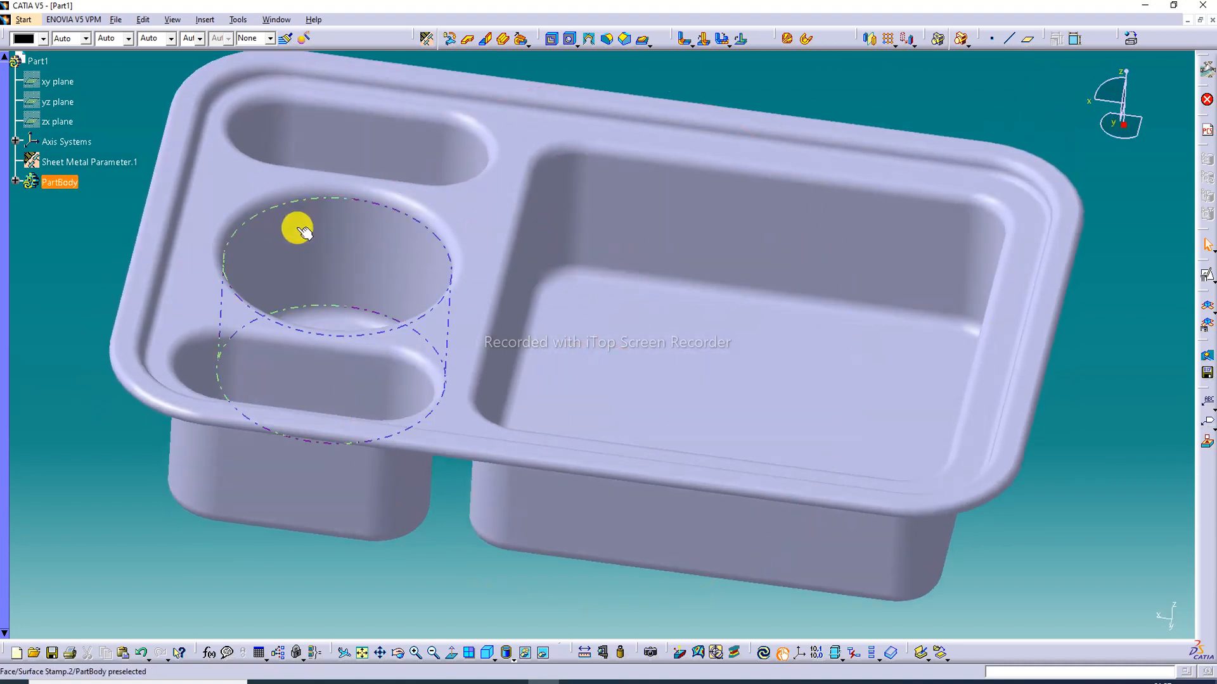
click(514, 659)
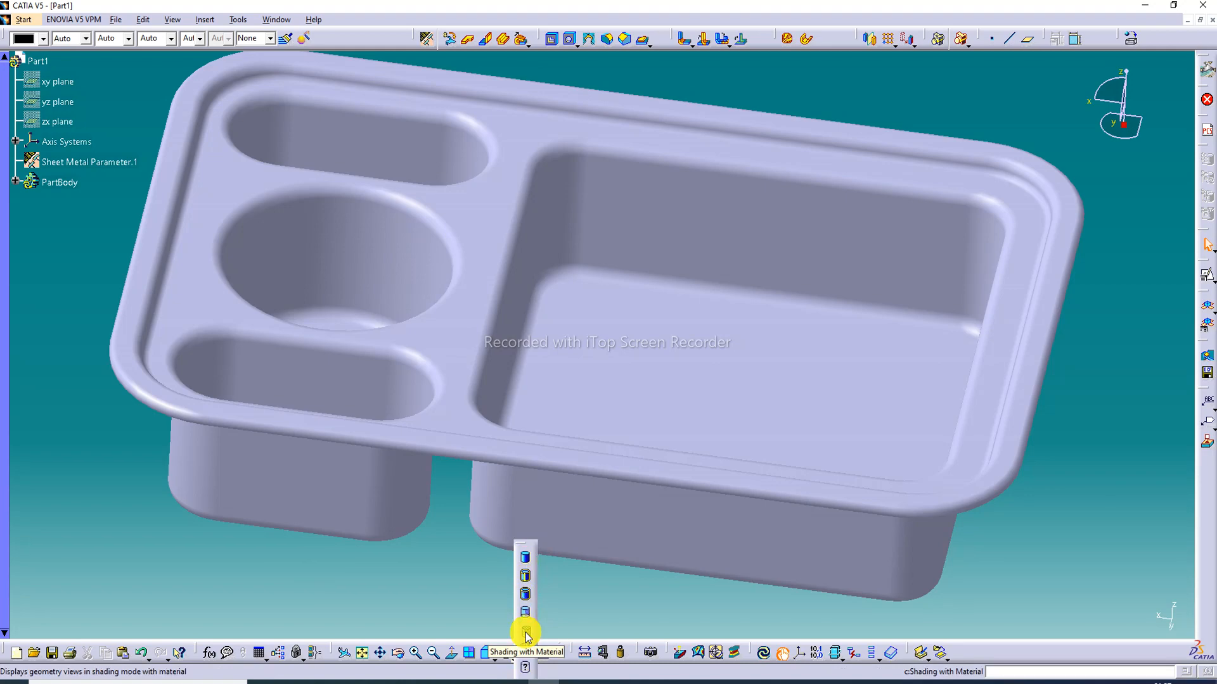
click(526, 633)
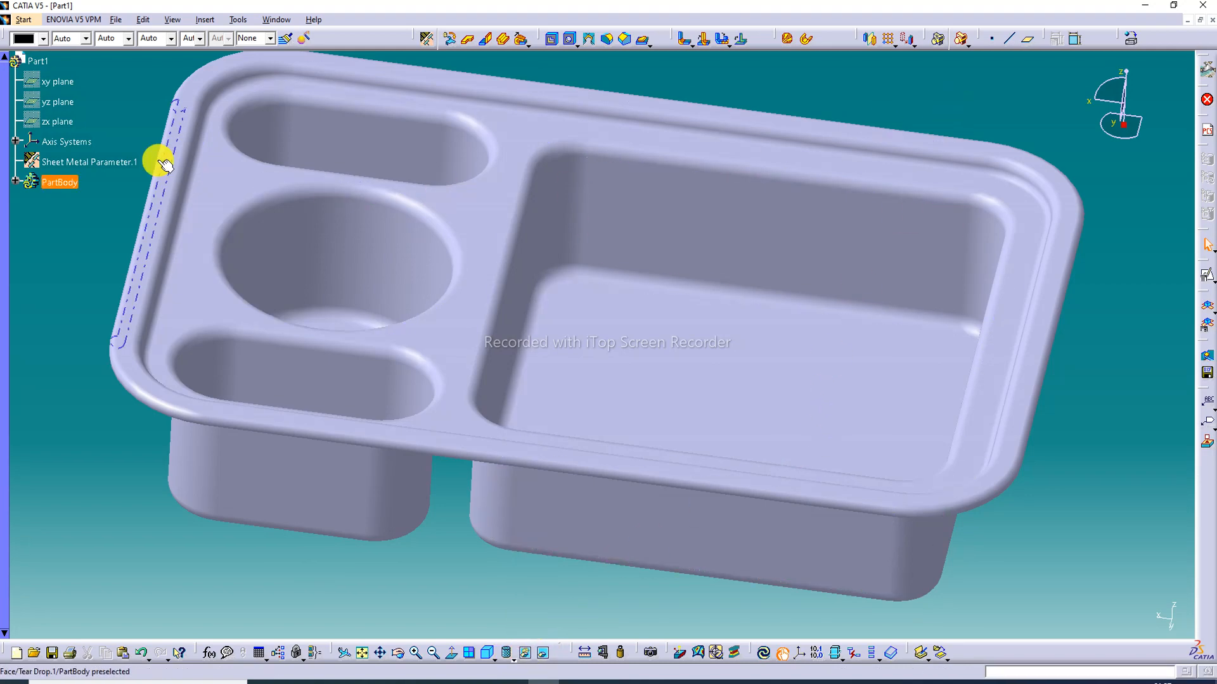
Step: Apply the Steel material from the Metal family of the default catalog to the plate's body
middle_drag(171, 183, 188, 232)
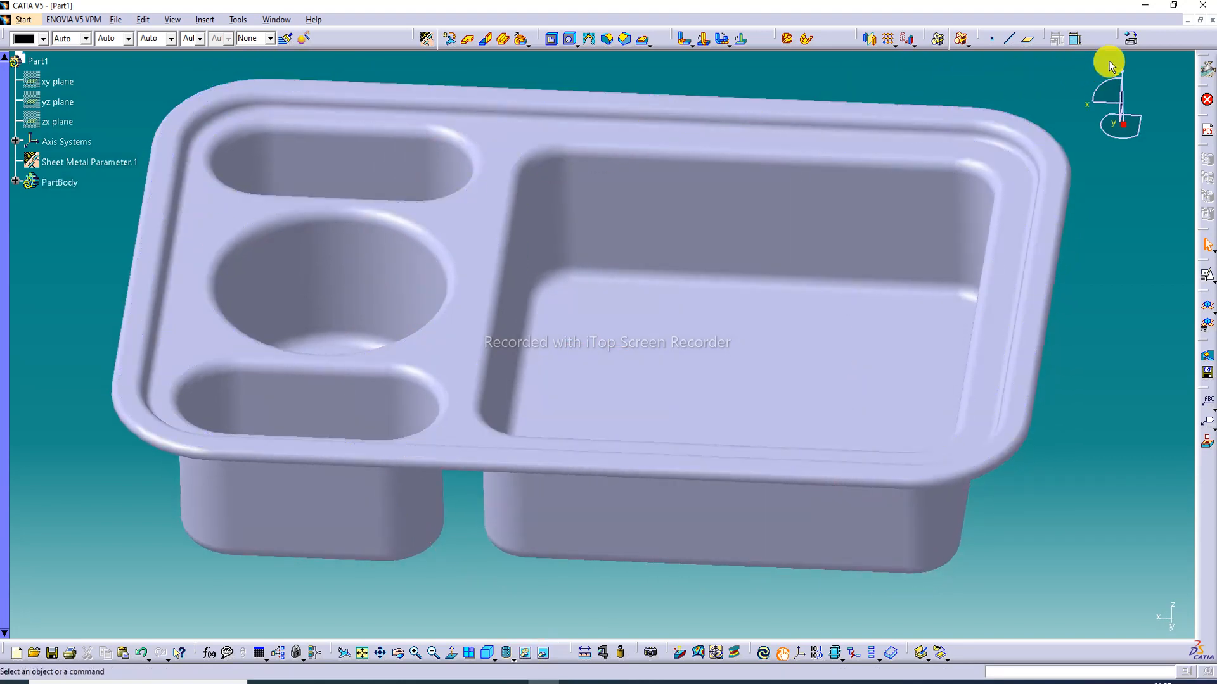
click(1131, 40)
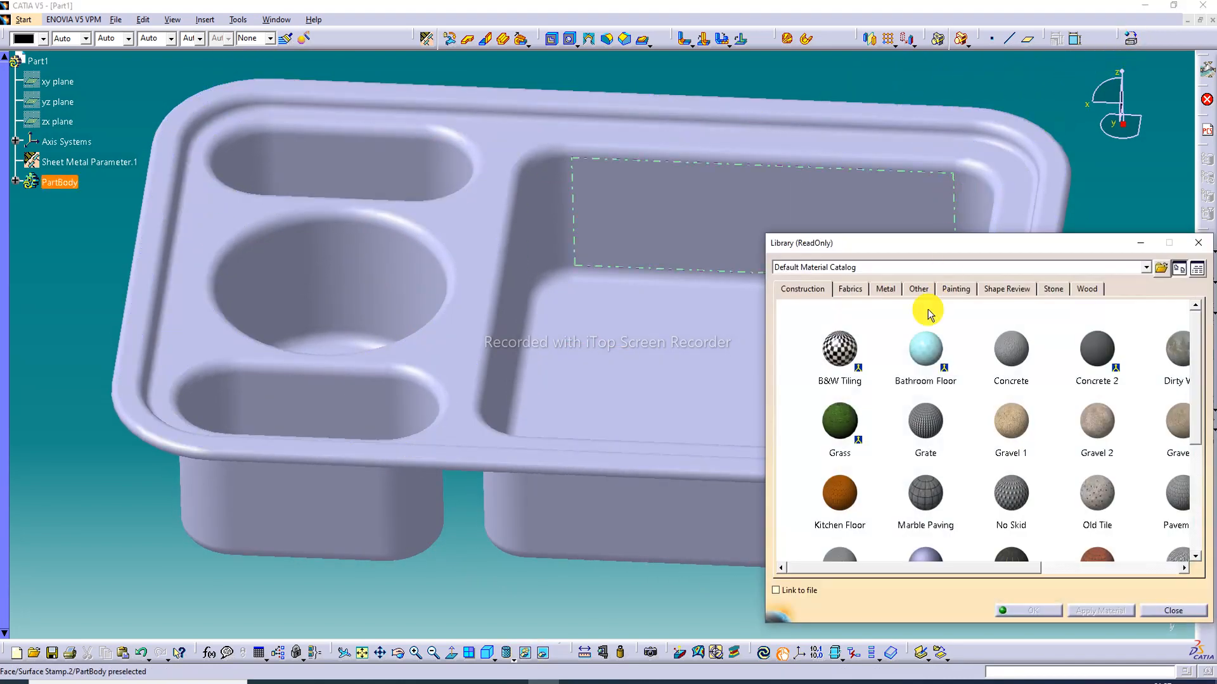
click(886, 290)
scroll(887, 367, down, 3)
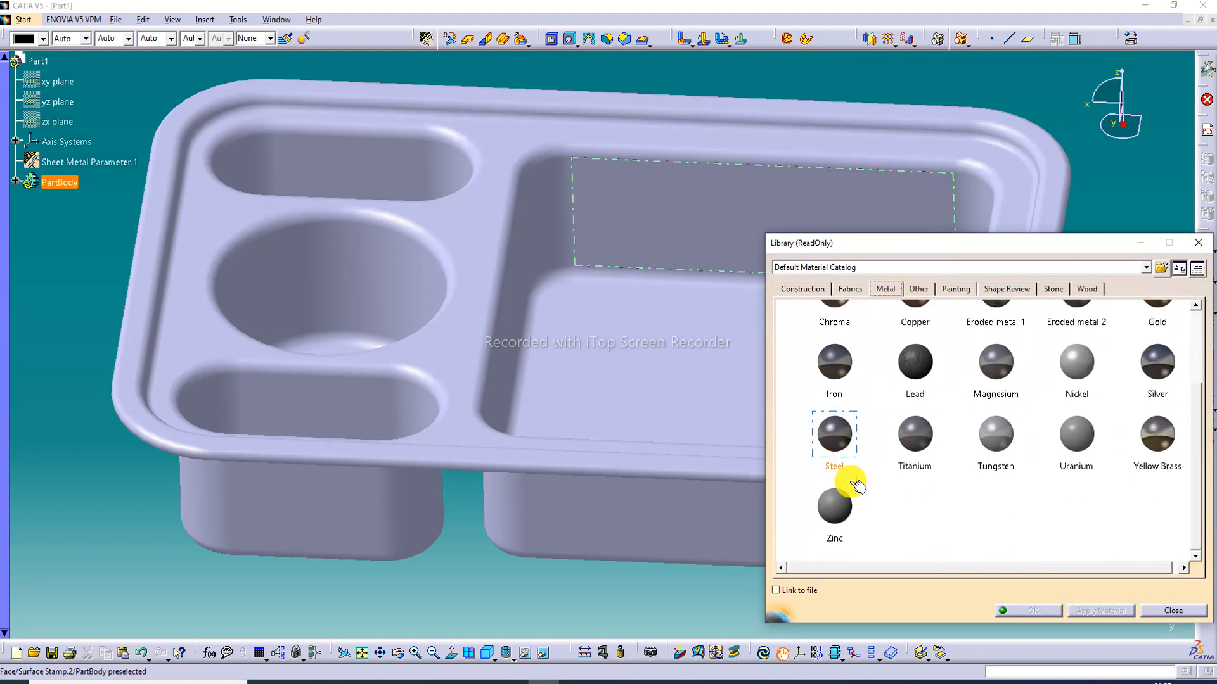
click(835, 443)
click(739, 458)
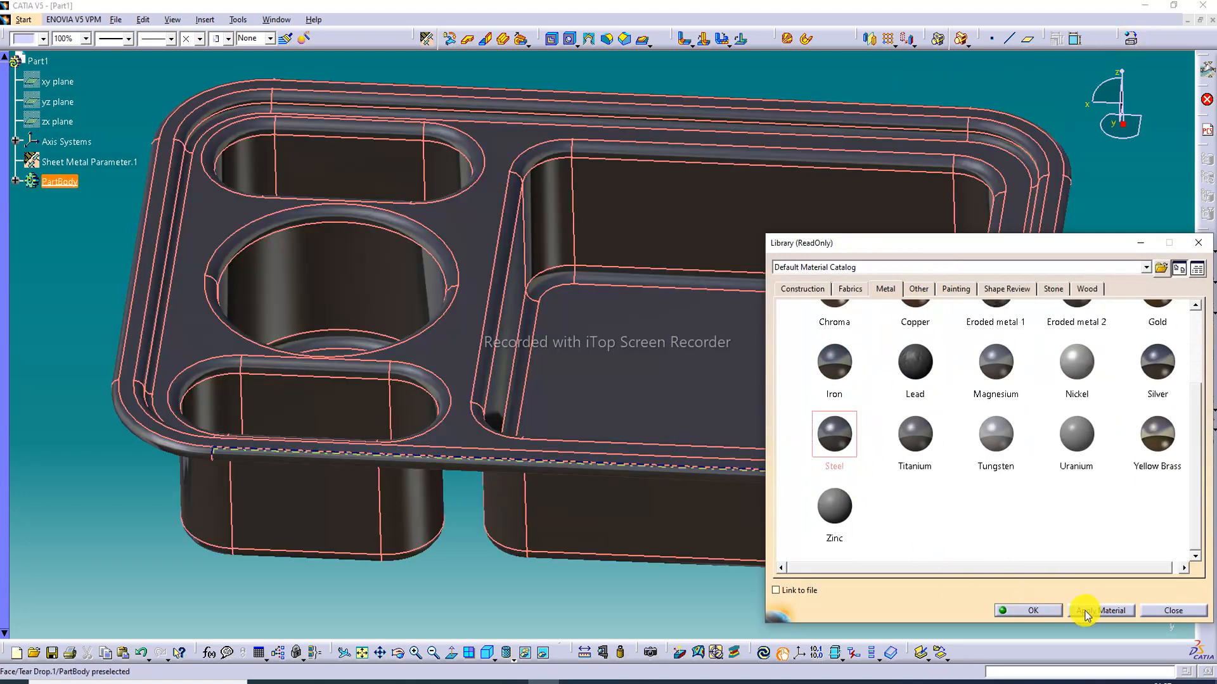
click(1043, 607)
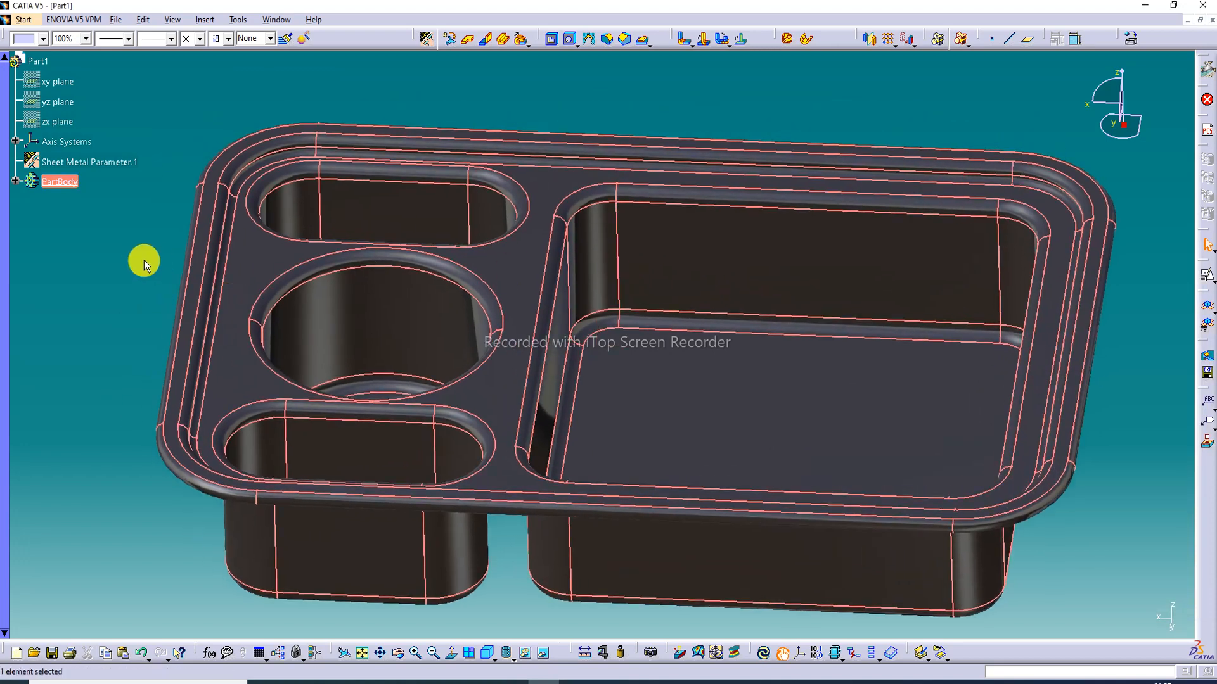
click(139, 258)
click(43, 218)
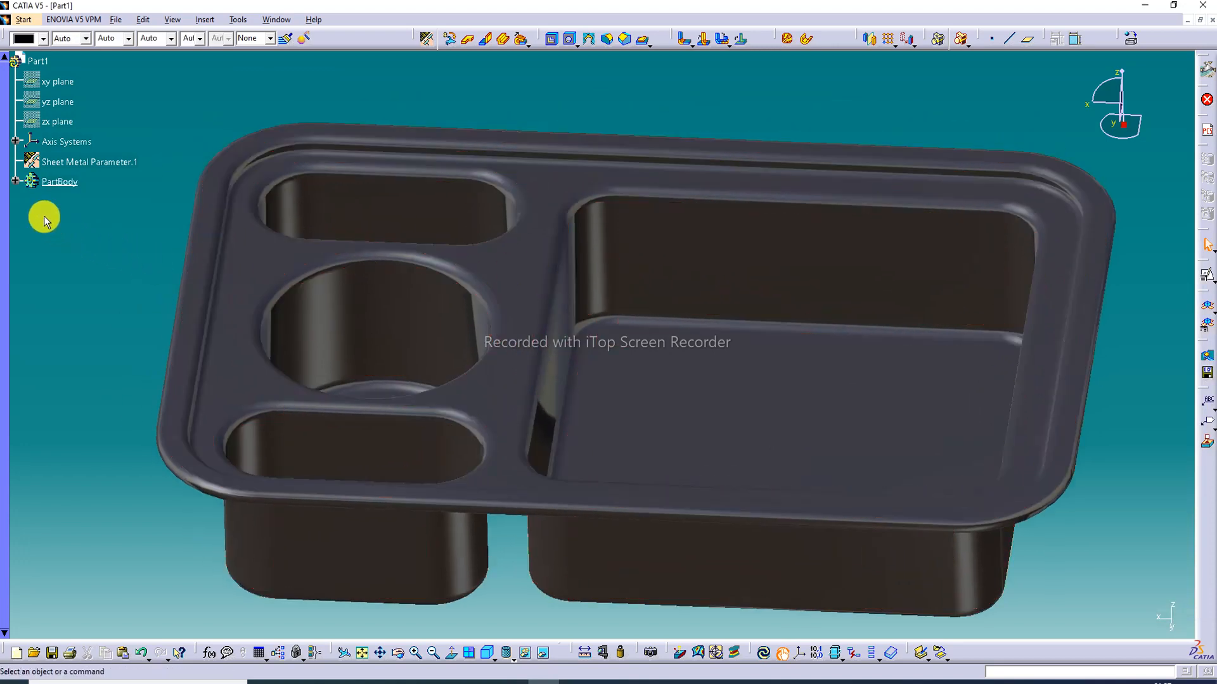
Step: Set the Steel material's reflectivity to 1.00 and its reflection environment to the predefined Meeting room
click(13, 182)
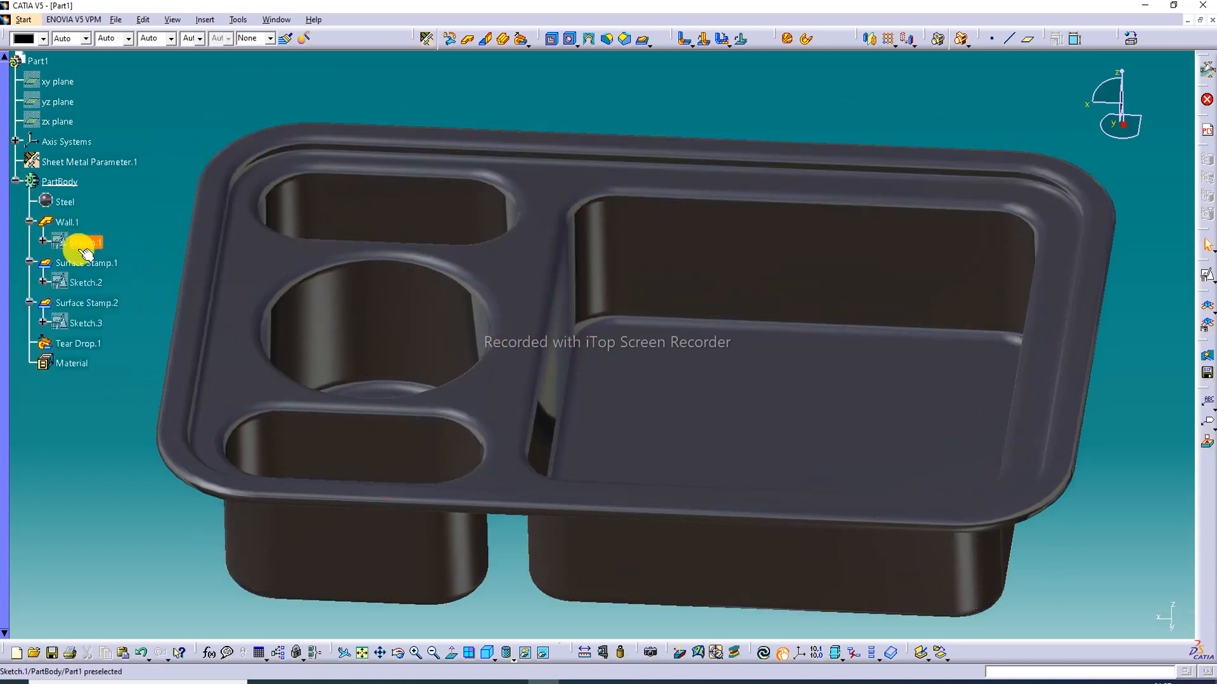
right_click(66, 201)
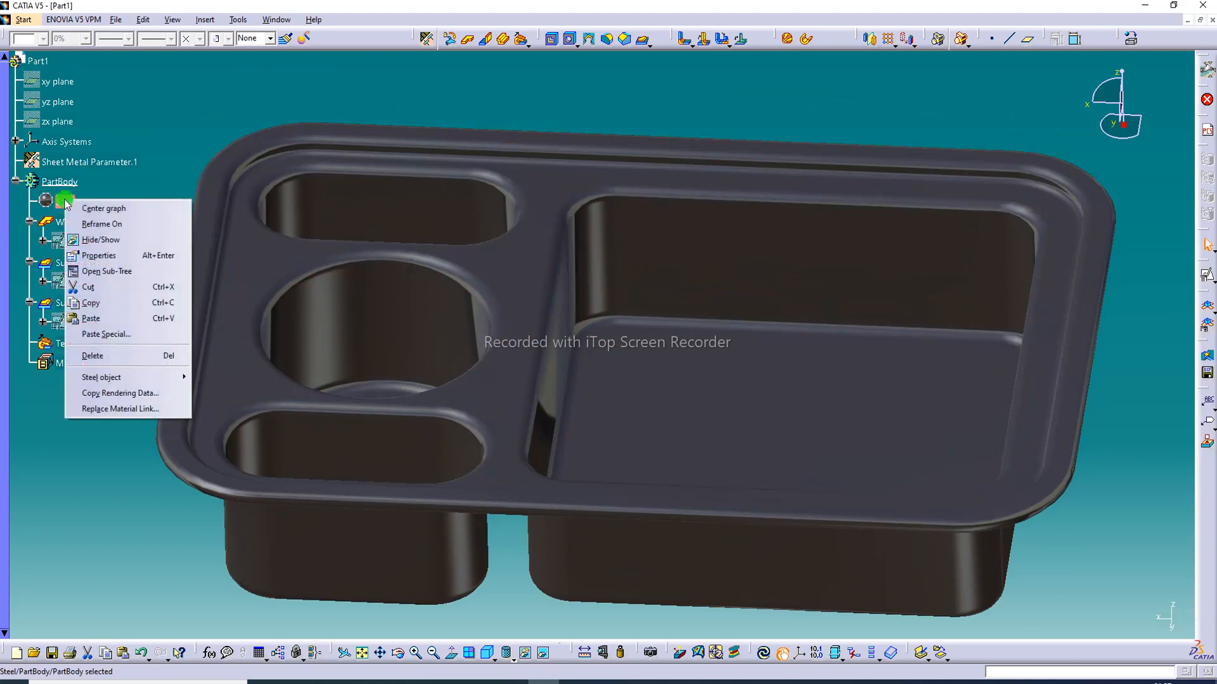
click(100, 257)
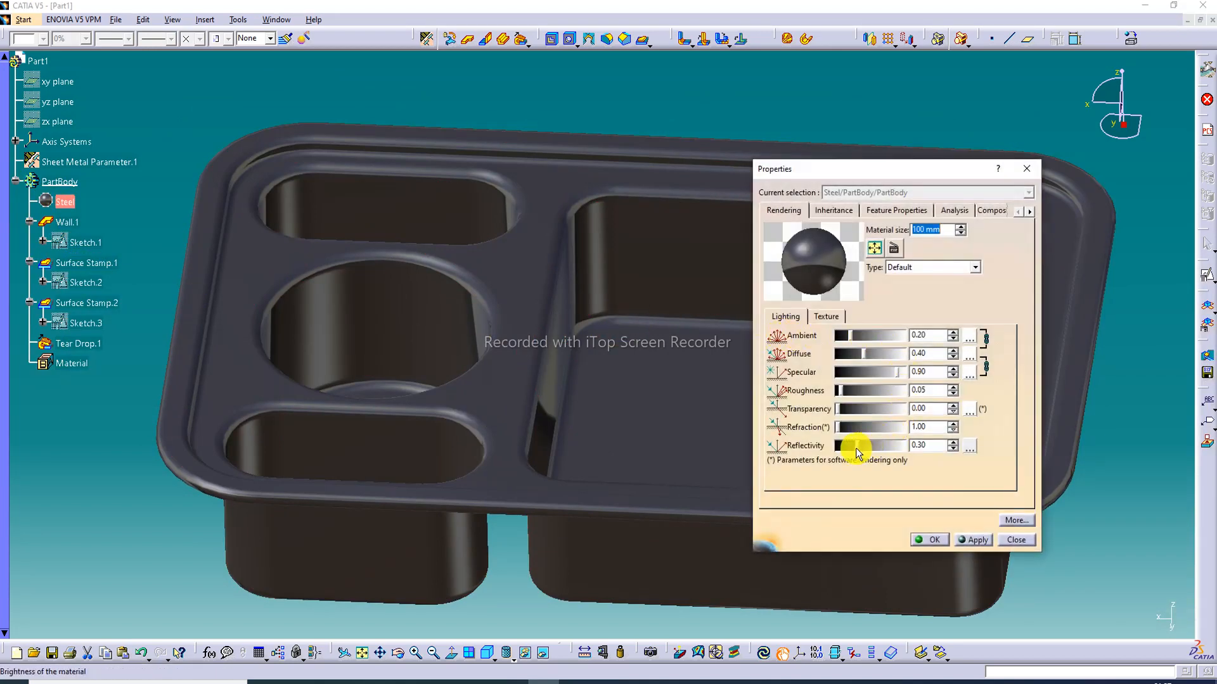
drag(856, 448, 907, 447)
click(969, 448)
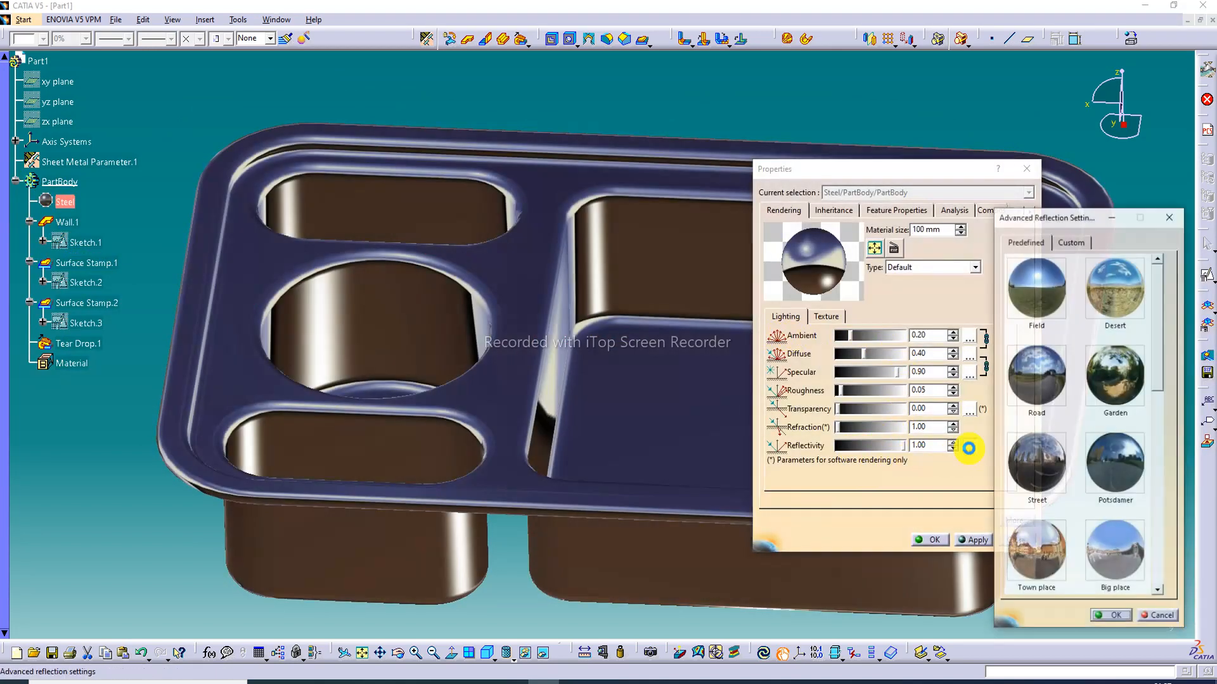
scroll(1045, 429, down, 5)
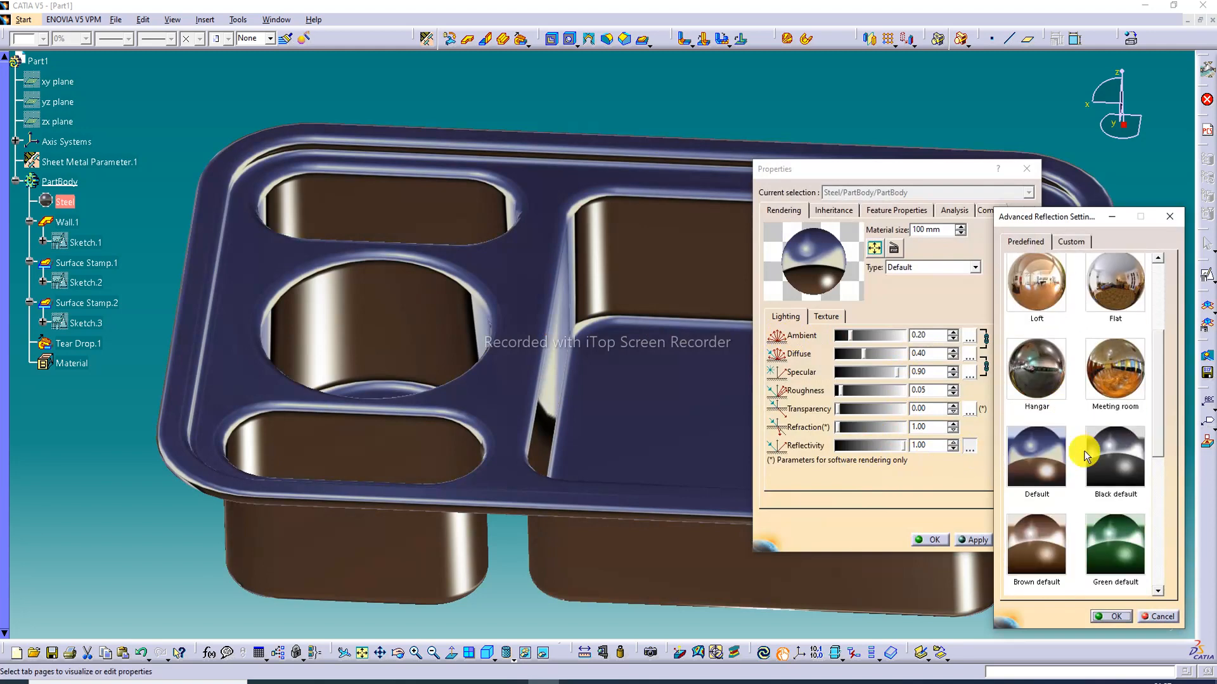
click(1104, 376)
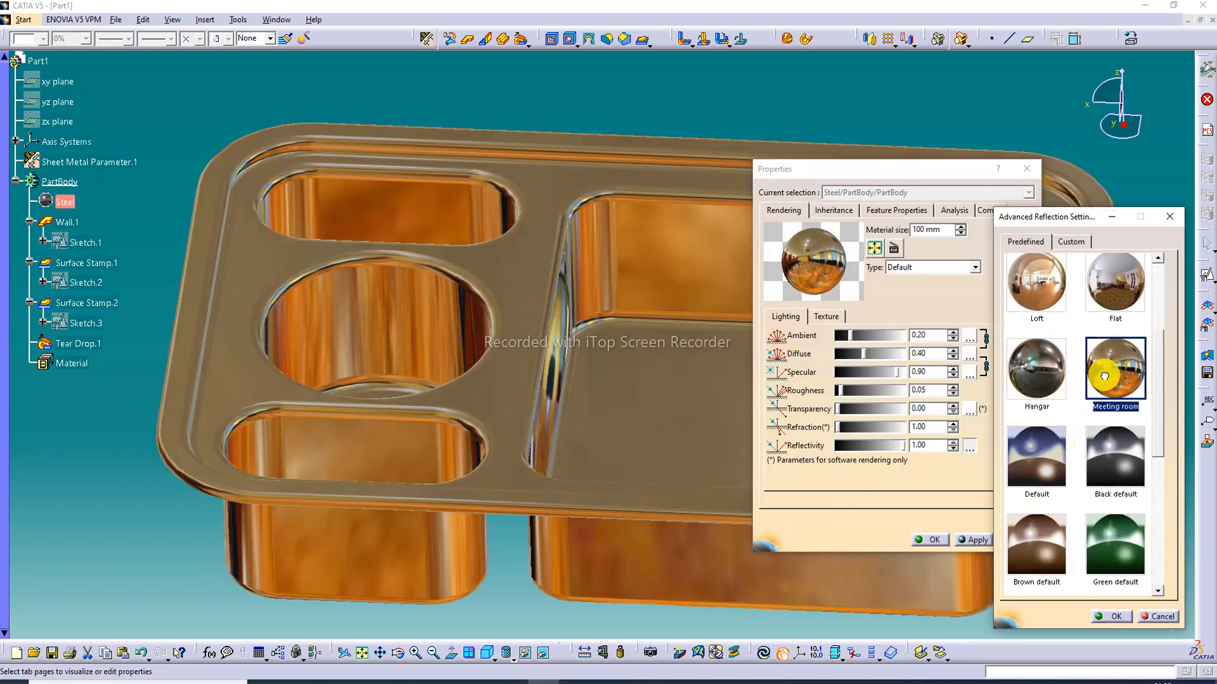
click(1117, 616)
click(937, 541)
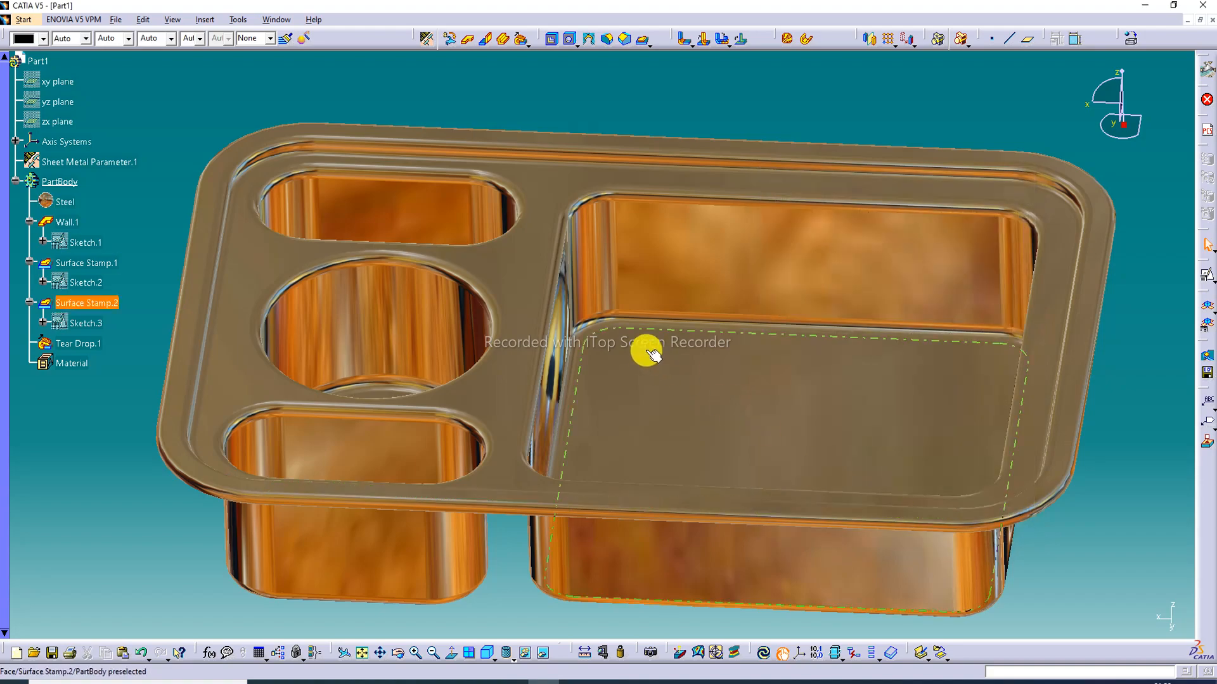
Step: Examine the rendered plate from above, the side and underneath, including its compartments and rolled rim
middle_drag(628, 348, 655, 342)
middle_drag(796, 324, 796, 293)
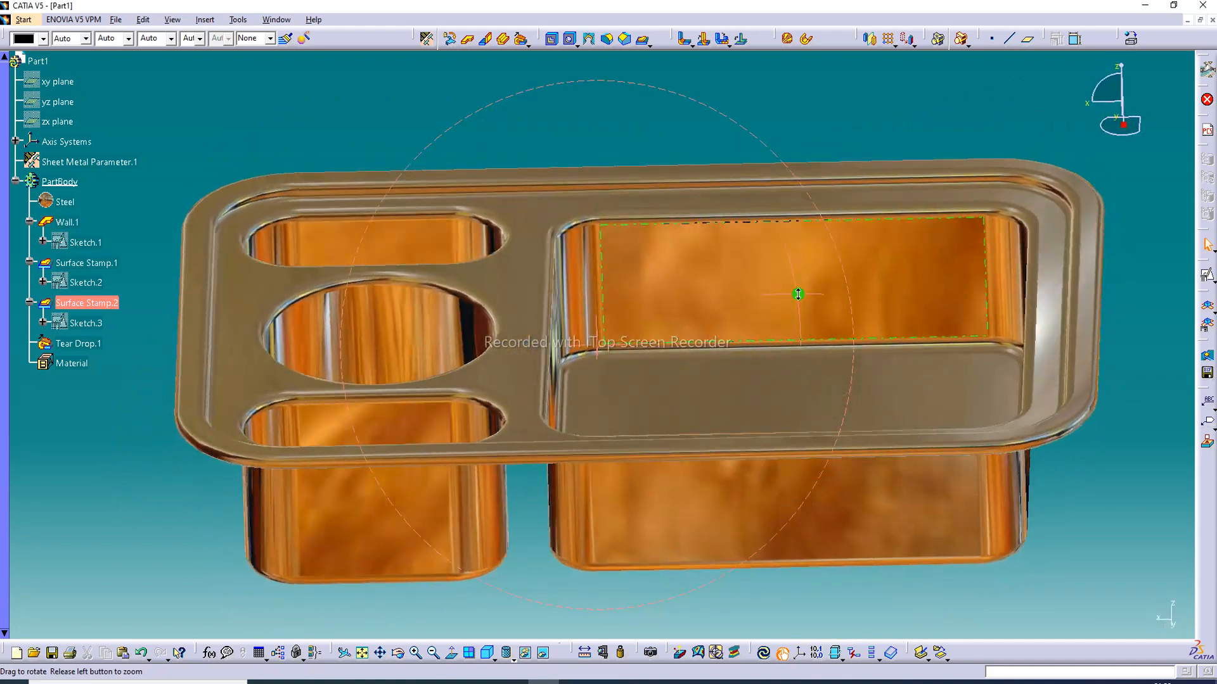
middle_drag(391, 375, 697, 455)
middle_drag(413, 336, 450, 58)
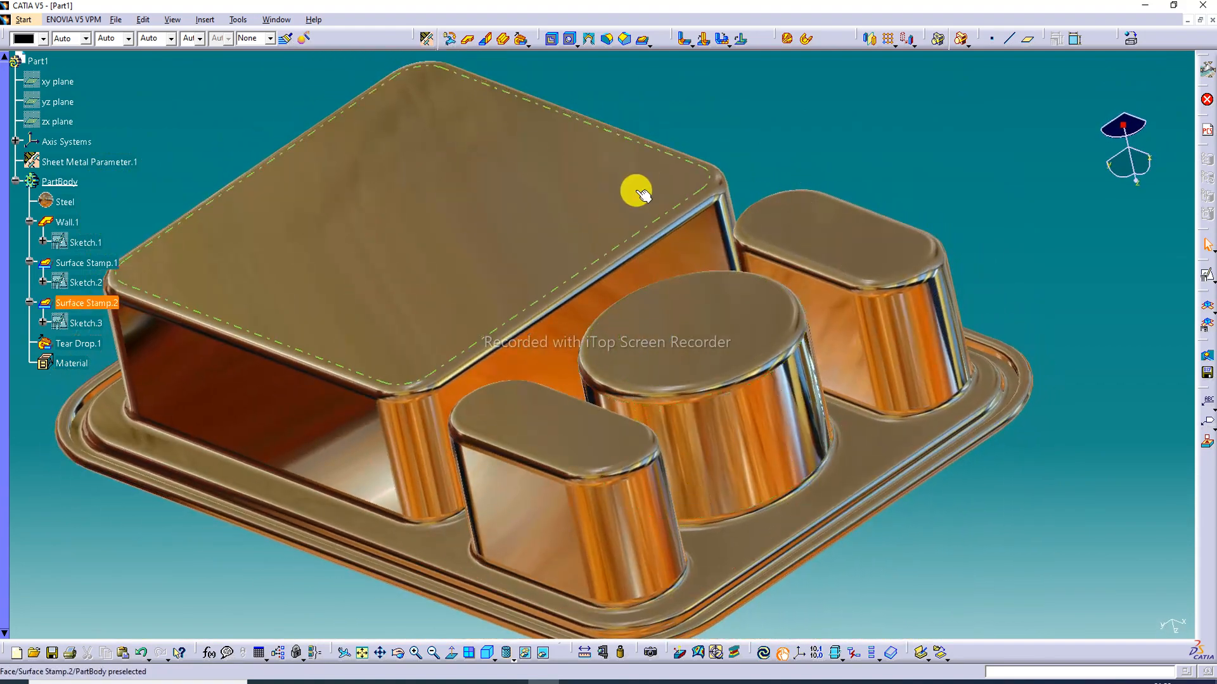
middle_drag(640, 194, 633, 101)
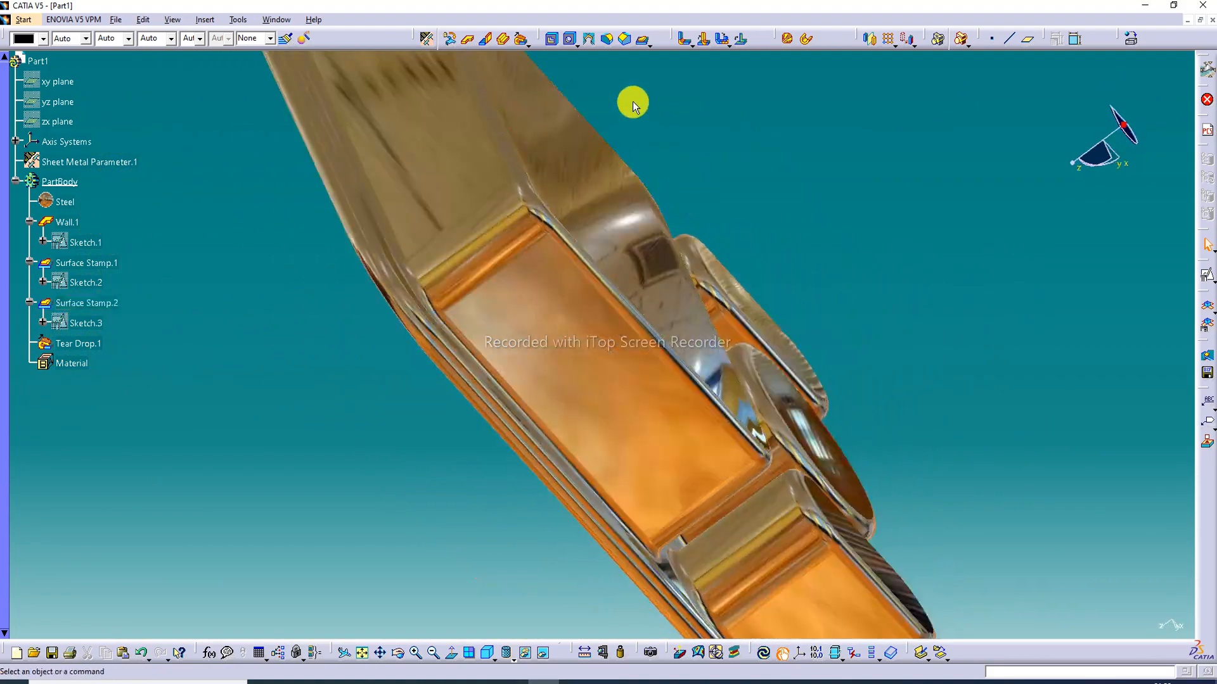
middle_drag(516, 141, 857, 183)
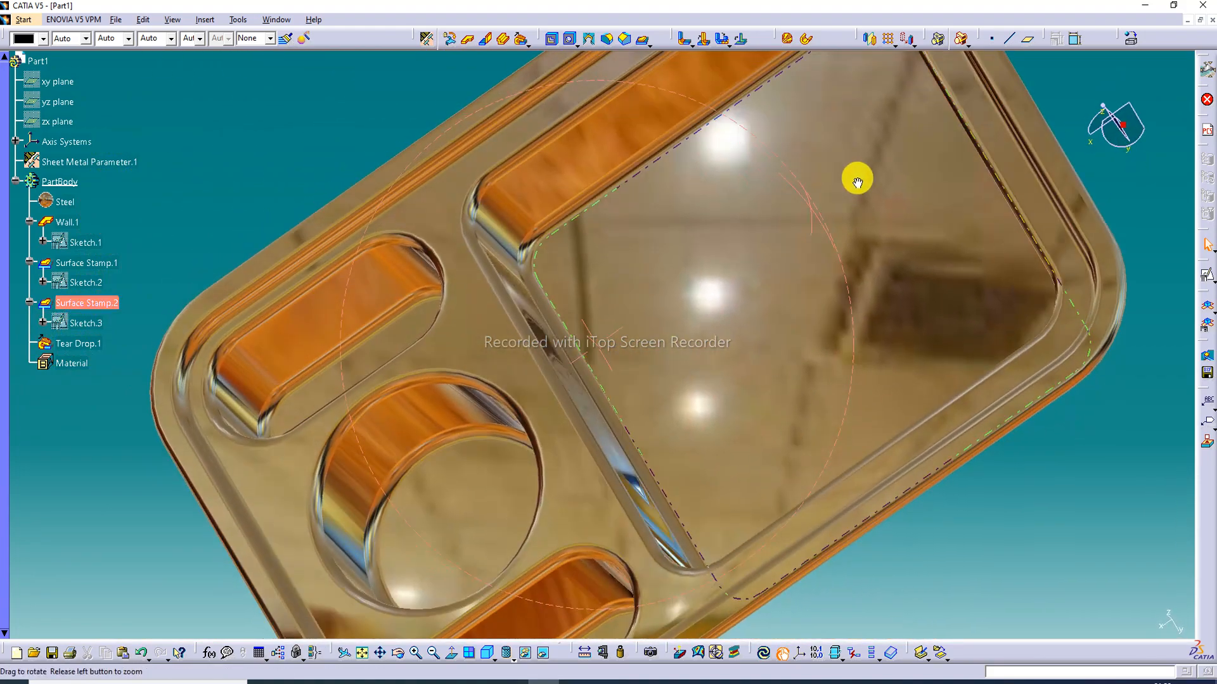
middle_drag(472, 394, 437, 163)
middle_drag(766, 255, 451, 408)
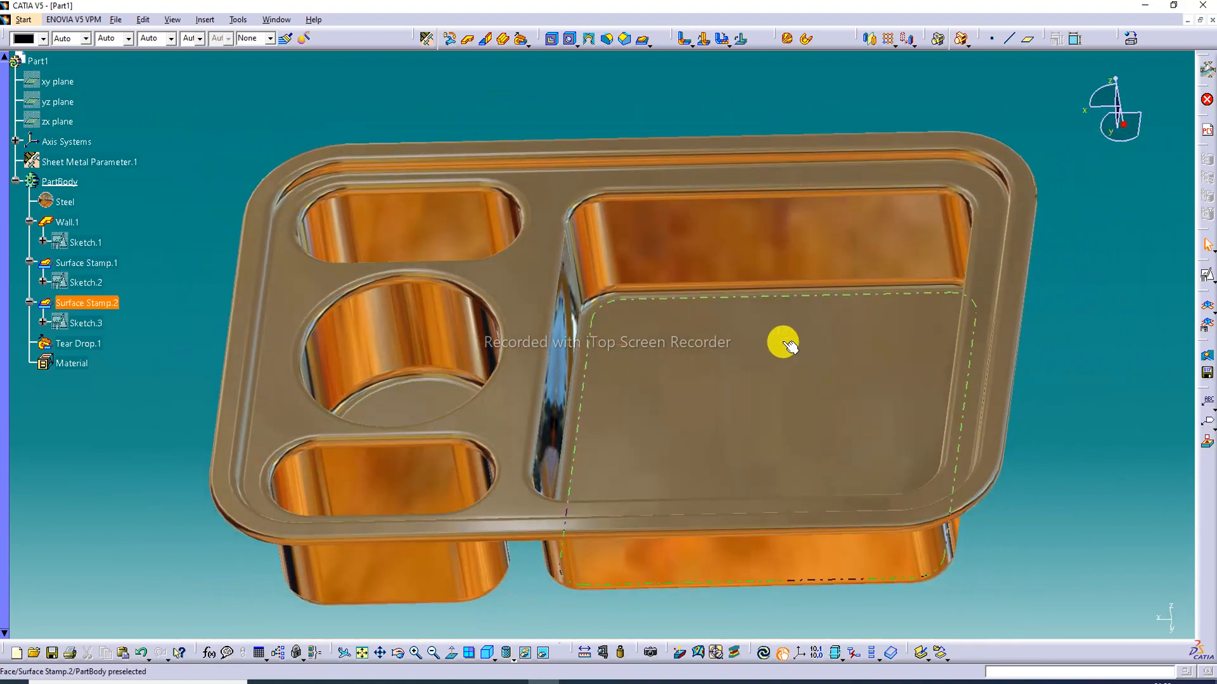
middle_drag(786, 345, 532, 362)
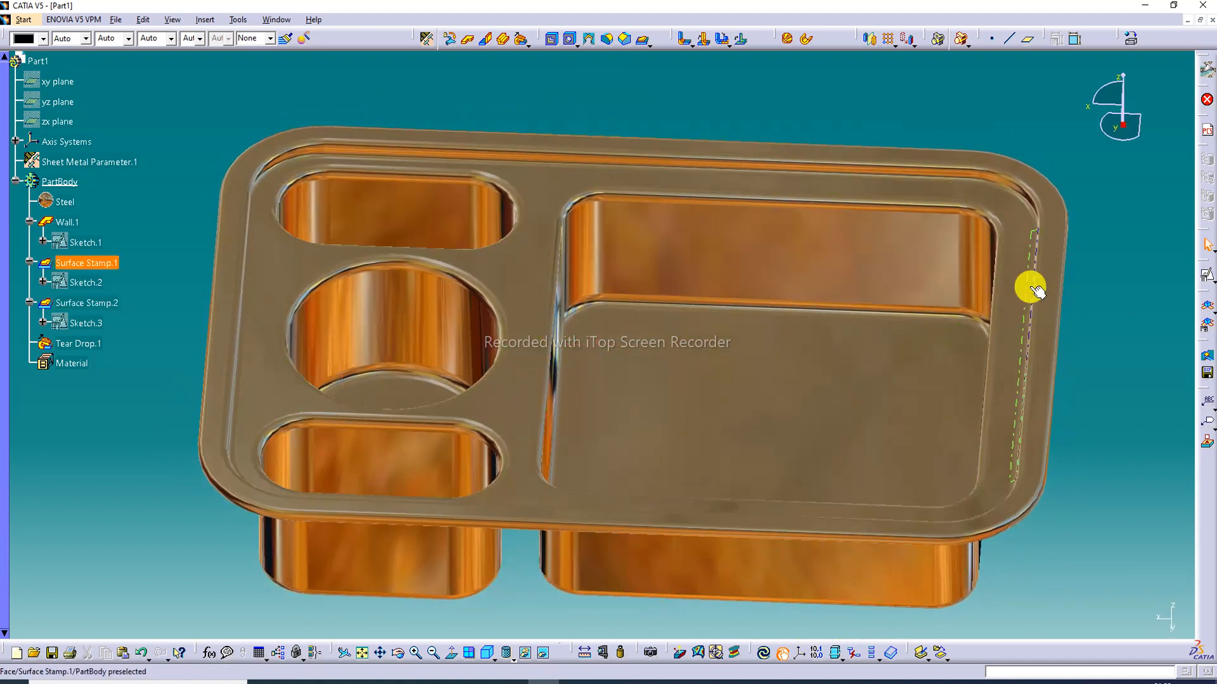